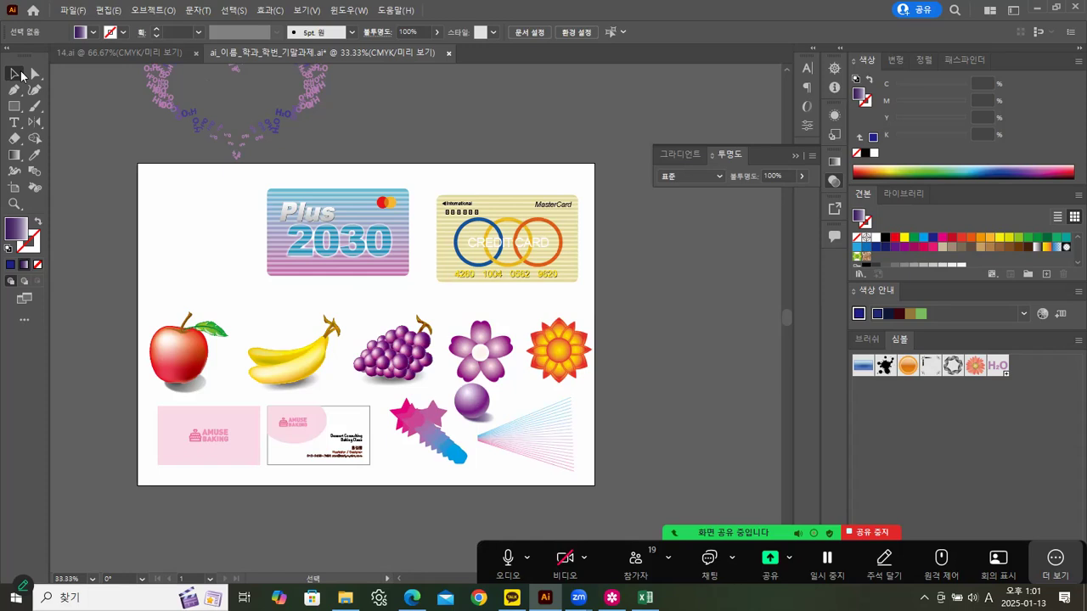
Move the Plus 2030 card beside the gold credit card, and shift the bananas and grapes closer to the apple
left_click_drag(344, 229, 361, 236)
left_click(637, 288)
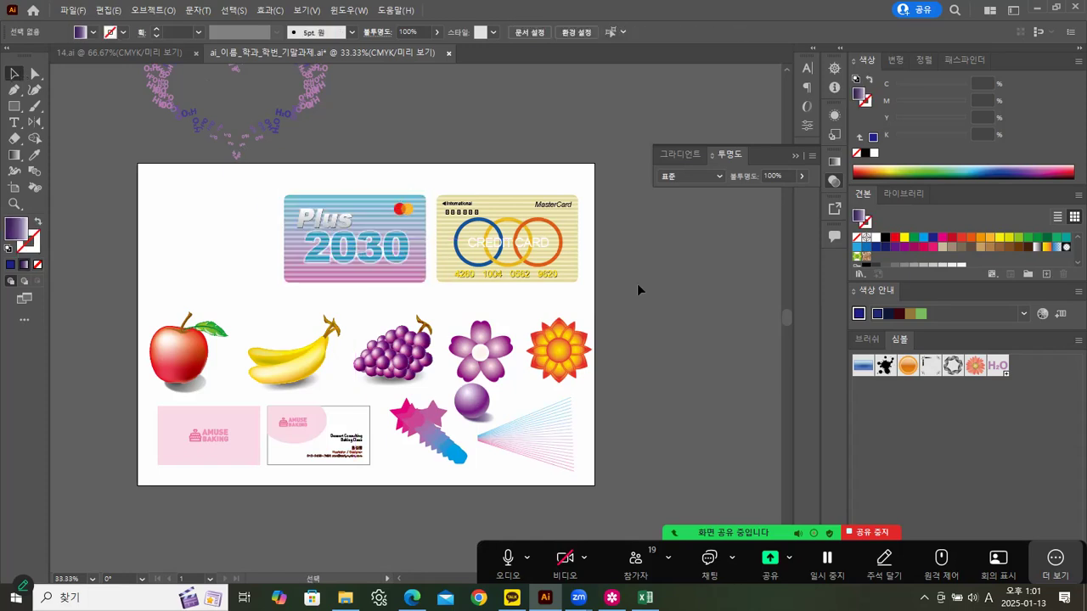
left_click_drag(558, 268, 549, 272)
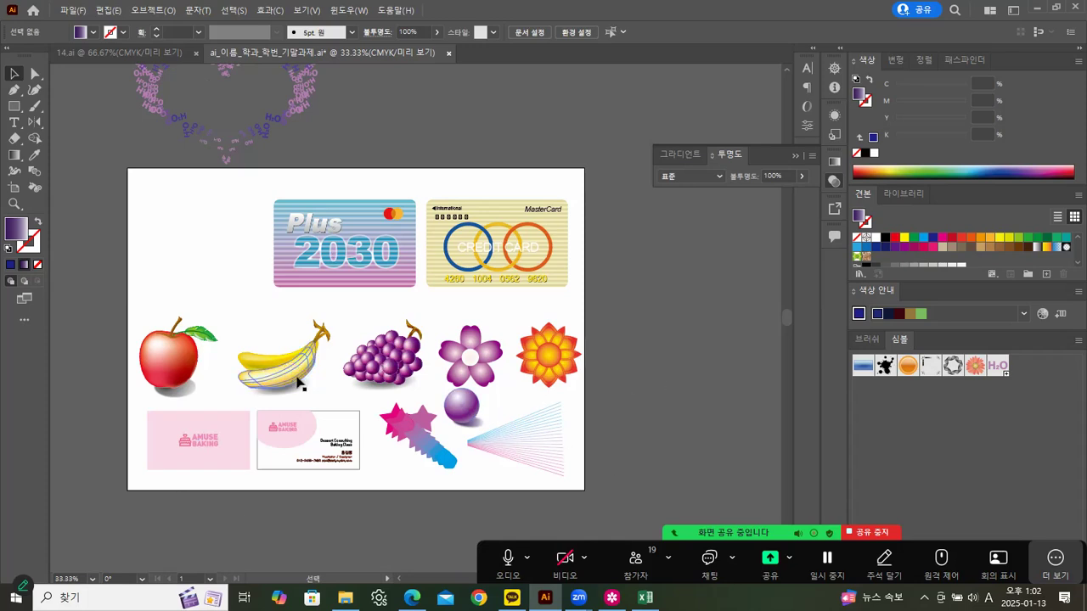
left_click_drag(286, 378, 265, 371)
left_click_drag(371, 373, 332, 372)
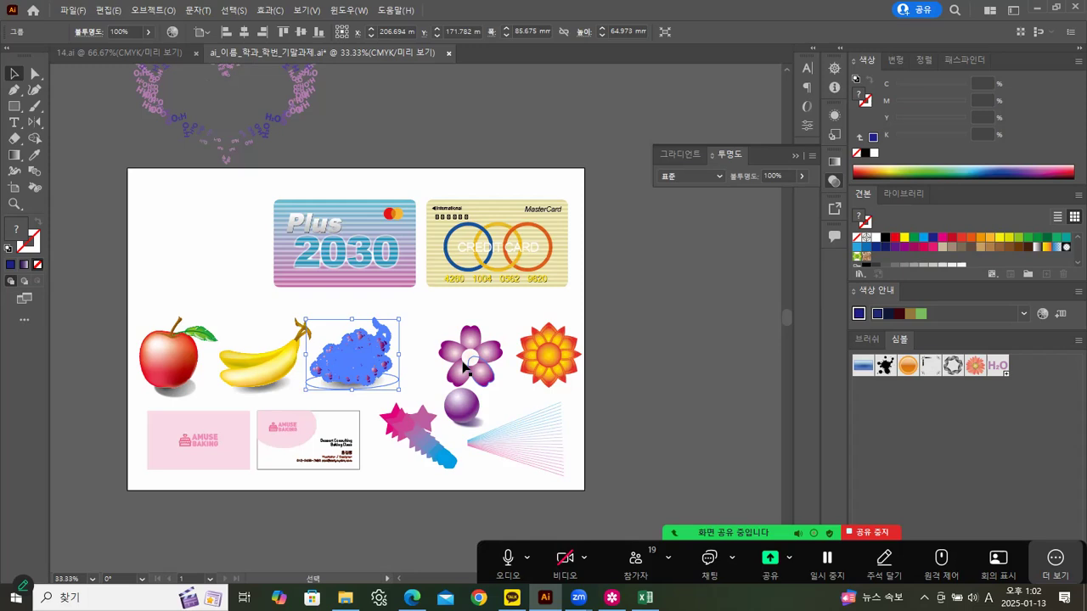
Scale down the purple and orange flowers together at the end of the fruit row
left_click_drag(480, 333, 550, 369)
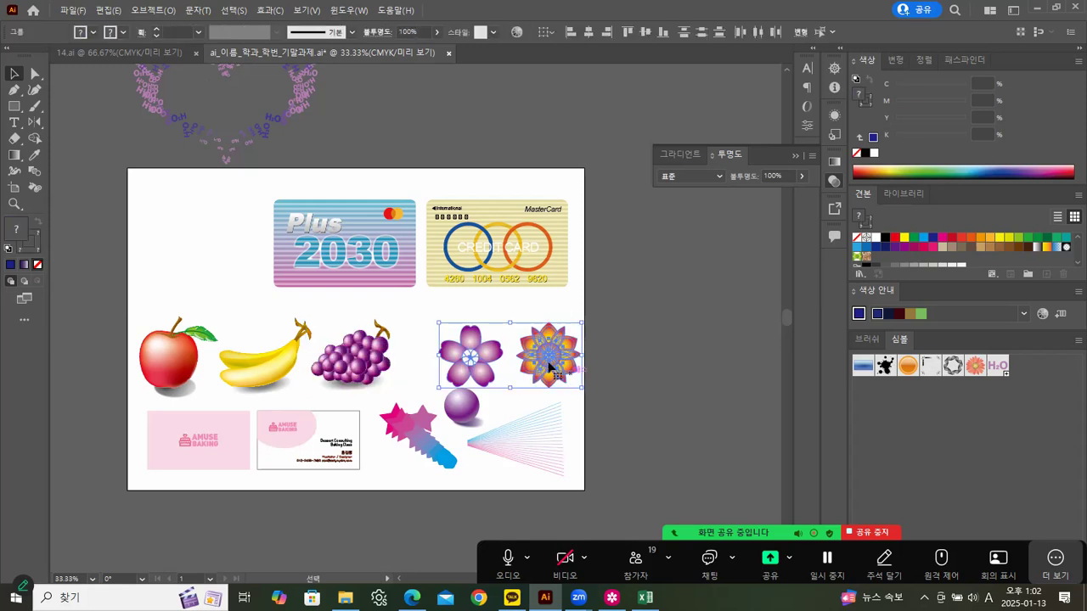
left_click_drag(438, 322, 463, 333)
left_click(636, 352)
Place the purple sphere in the fruit row between the grapes and the purple flower, tightening the spacing of the bananas and grapes
left_click_drag(472, 406, 421, 366)
left_click_drag(275, 374, 259, 365)
left_click_drag(356, 375, 341, 375)
left_click(437, 329)
left_click(429, 357)
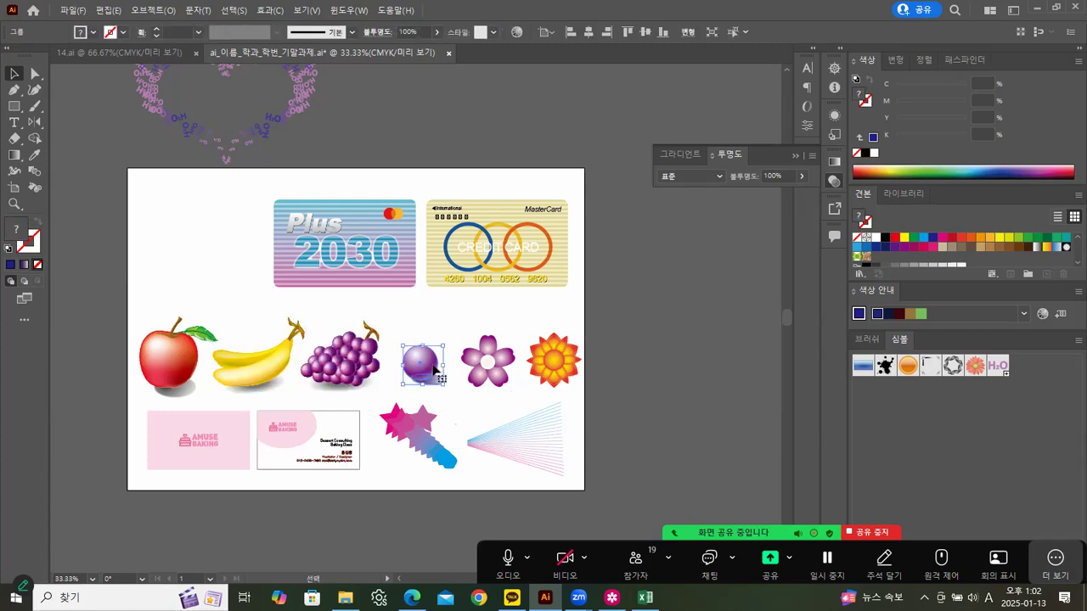
left_click_drag(422, 363, 416, 367)
left_click(621, 327)
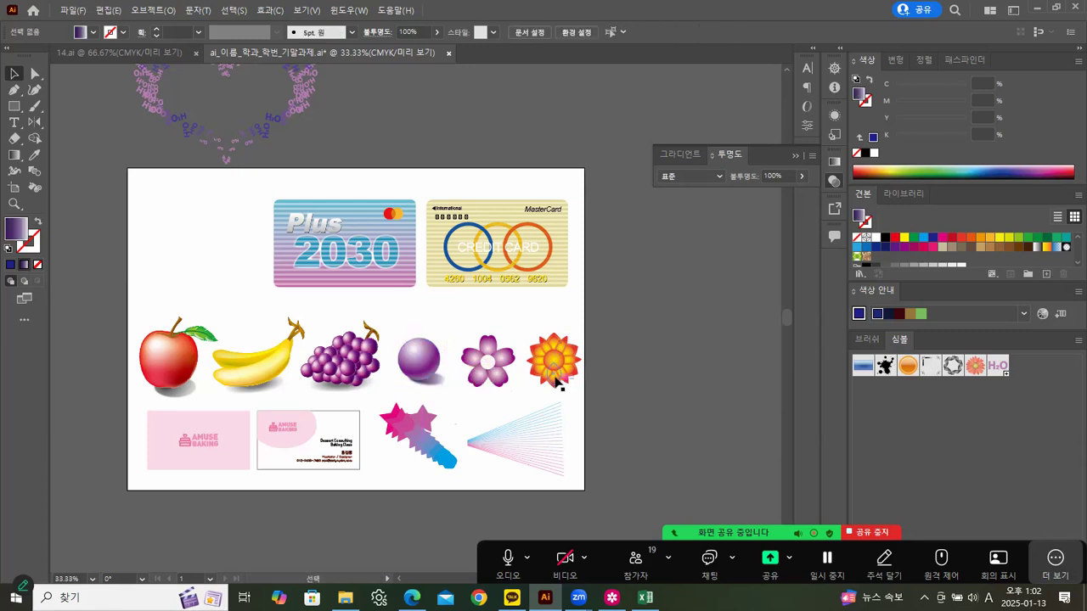
Change the orange flower's selected gradient stop colour to C 47, M 32, Y 24, K 0
left_click(14, 204)
left_click(554, 380)
left_click(208, 208)
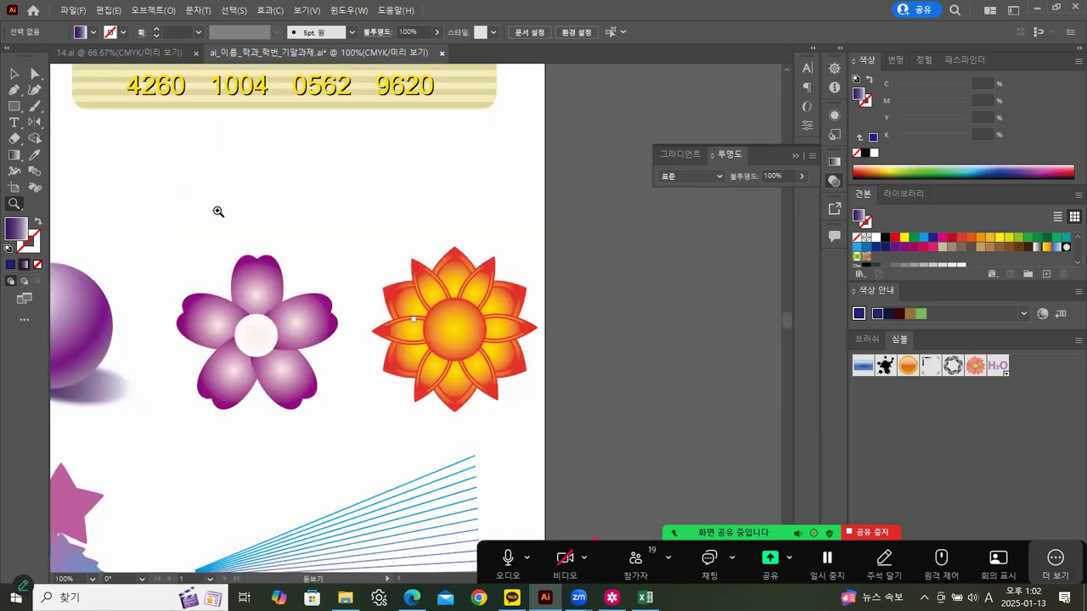
left_click_drag(354, 314, 417, 262)
left_click(15, 75)
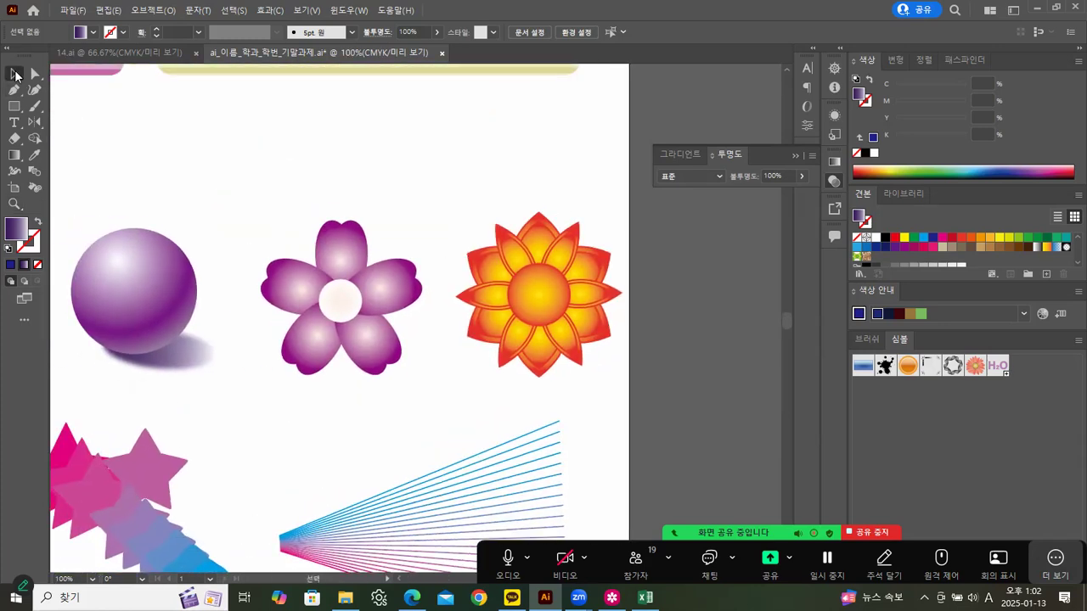
left_click(540, 247)
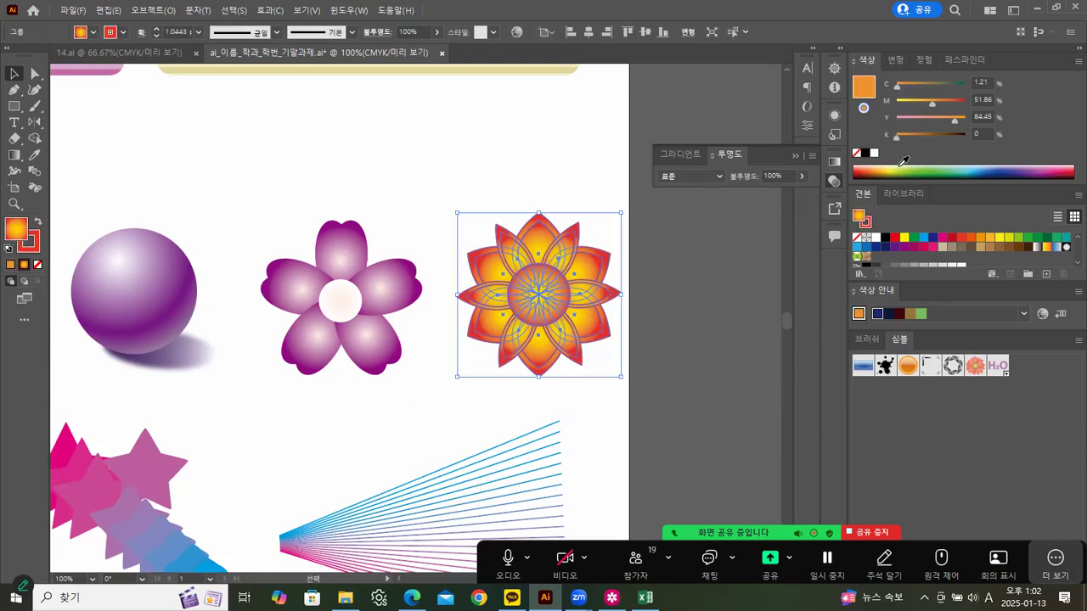
left_click_drag(930, 101, 913, 125)
left_click_drag(897, 85, 919, 107)
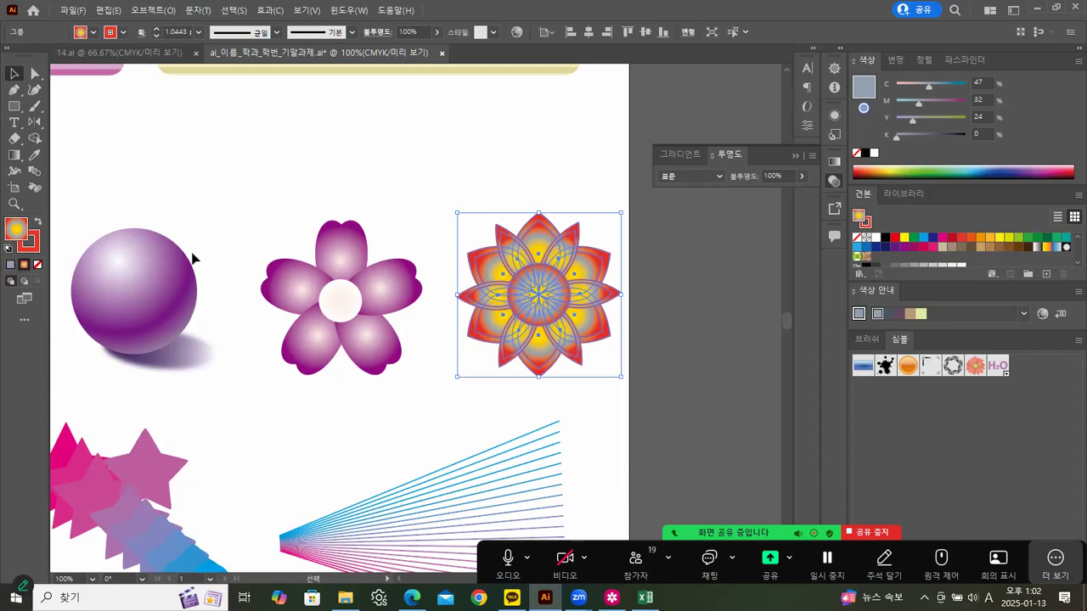
Set the layered flower's stroke to the cyan swatch with C 100
key("x")
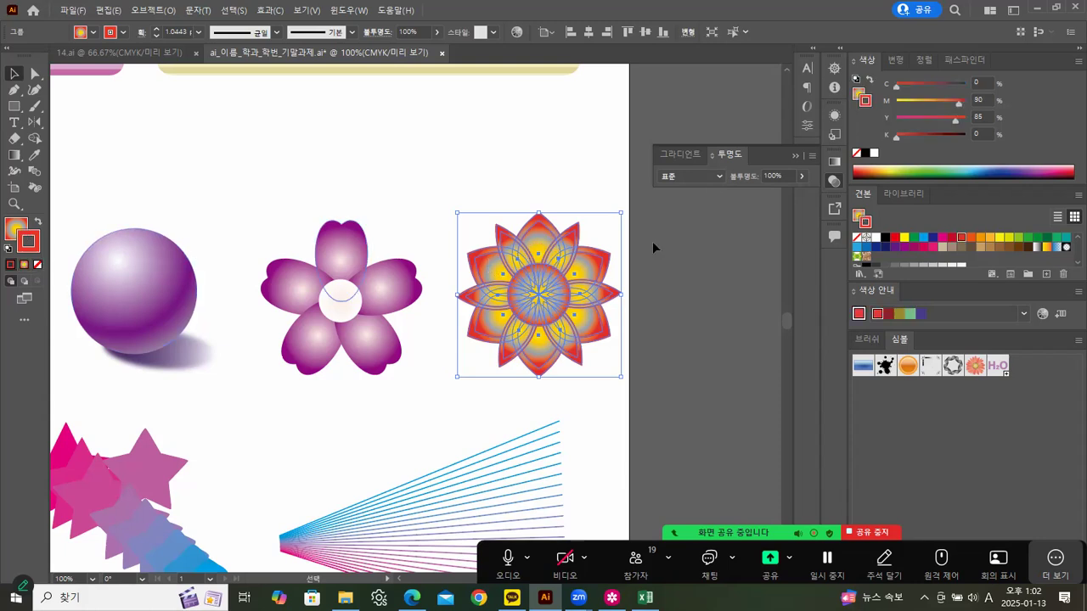
left_click(922, 237)
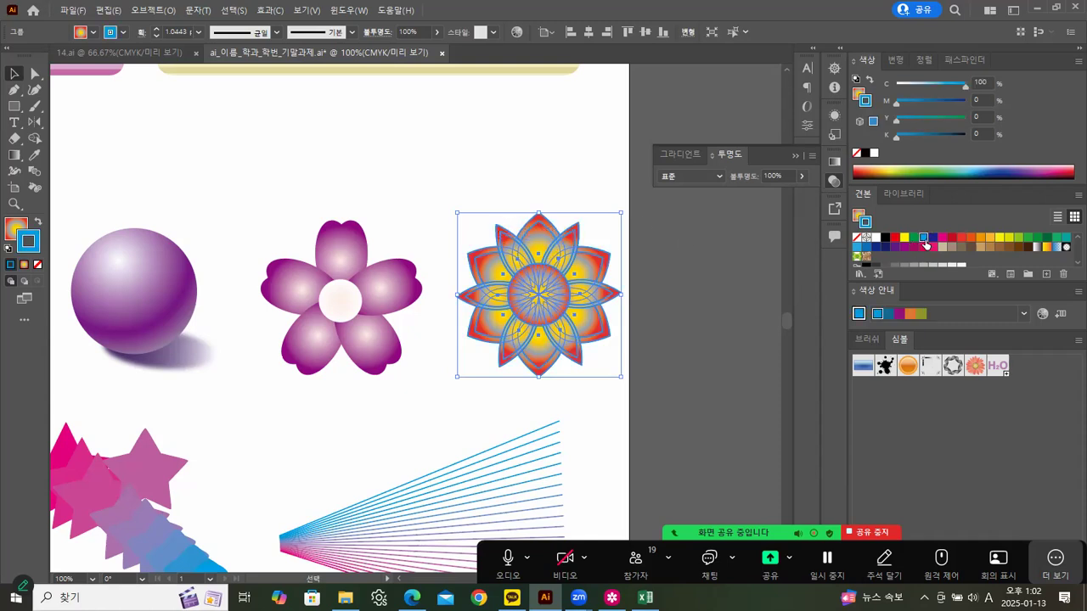
left_click(609, 175)
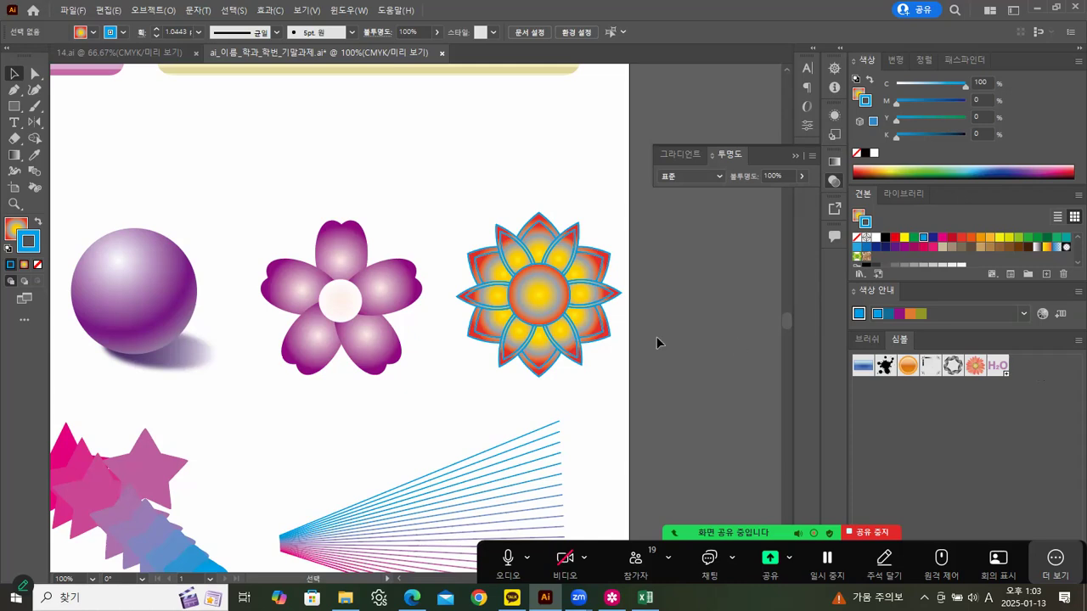
Fill the layered flower with the white-to-black gradient swatch and make the gradient radial
left_click(533, 293)
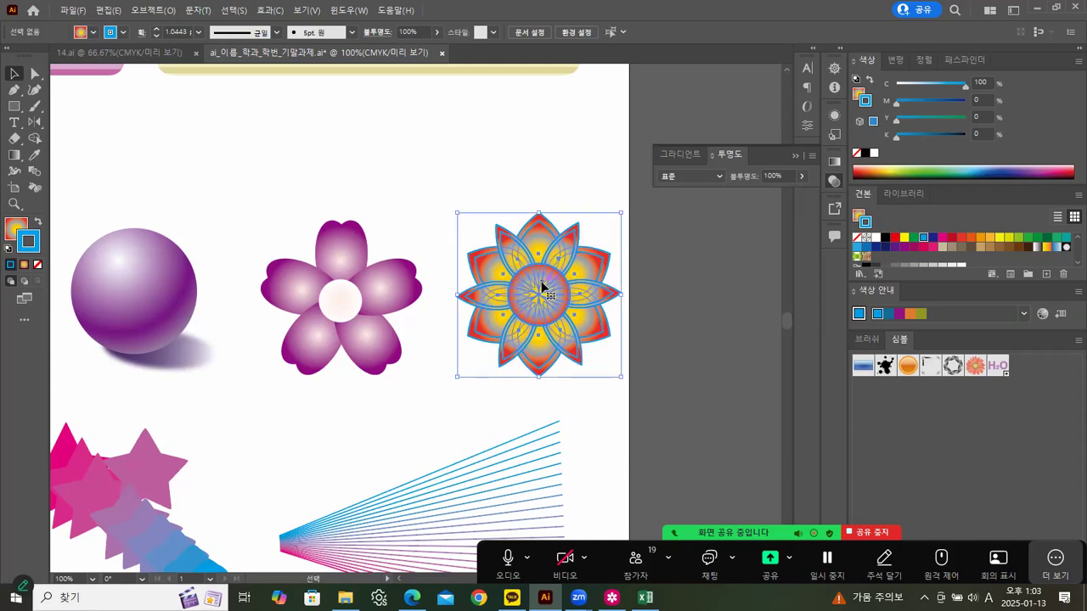
left_click(15, 231)
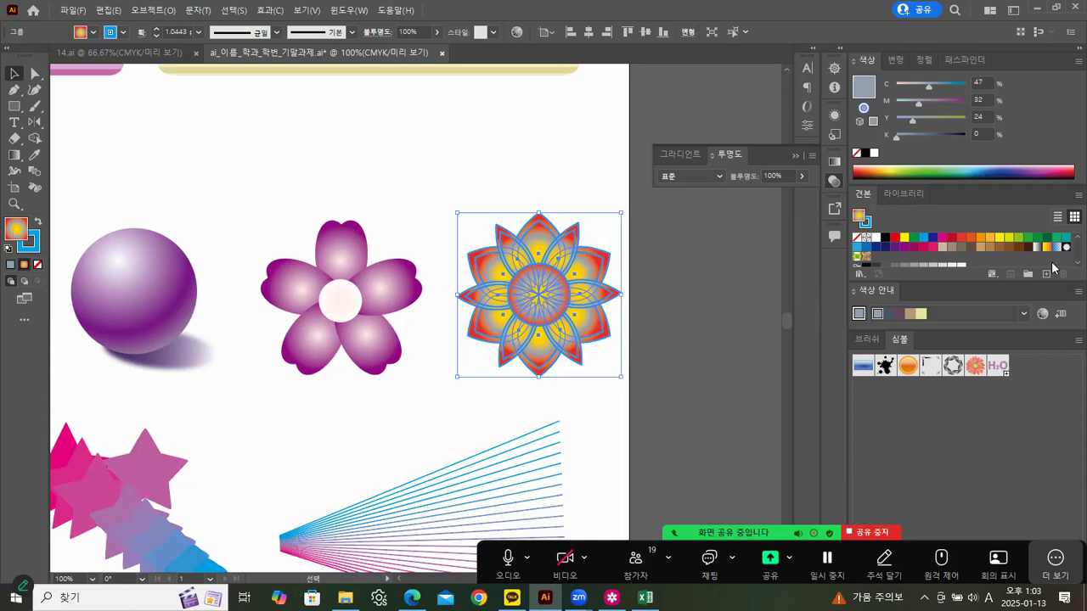
left_click(1037, 247)
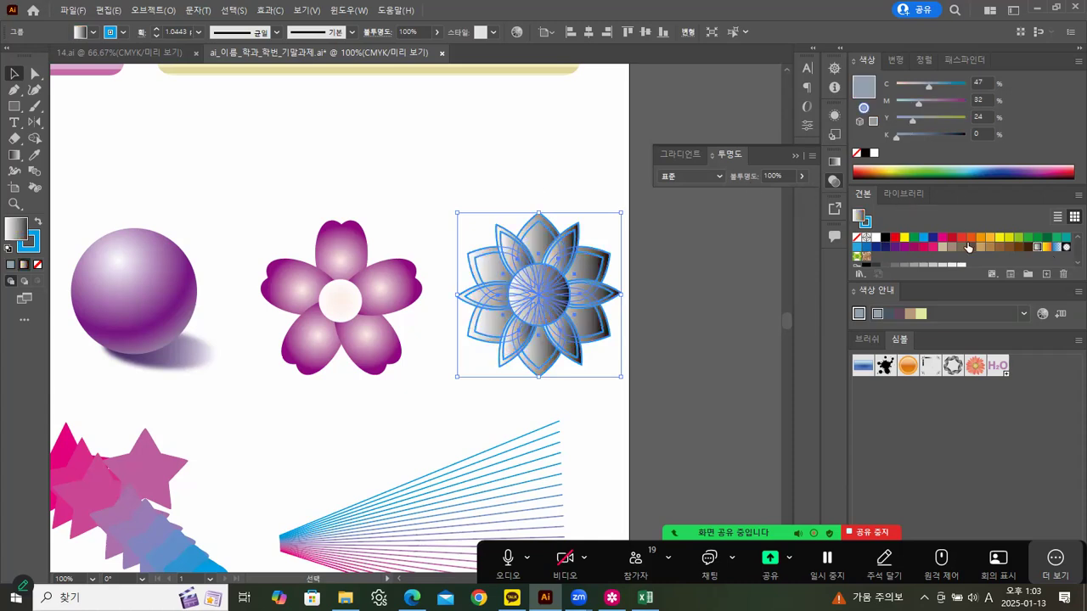
left_click(833, 182)
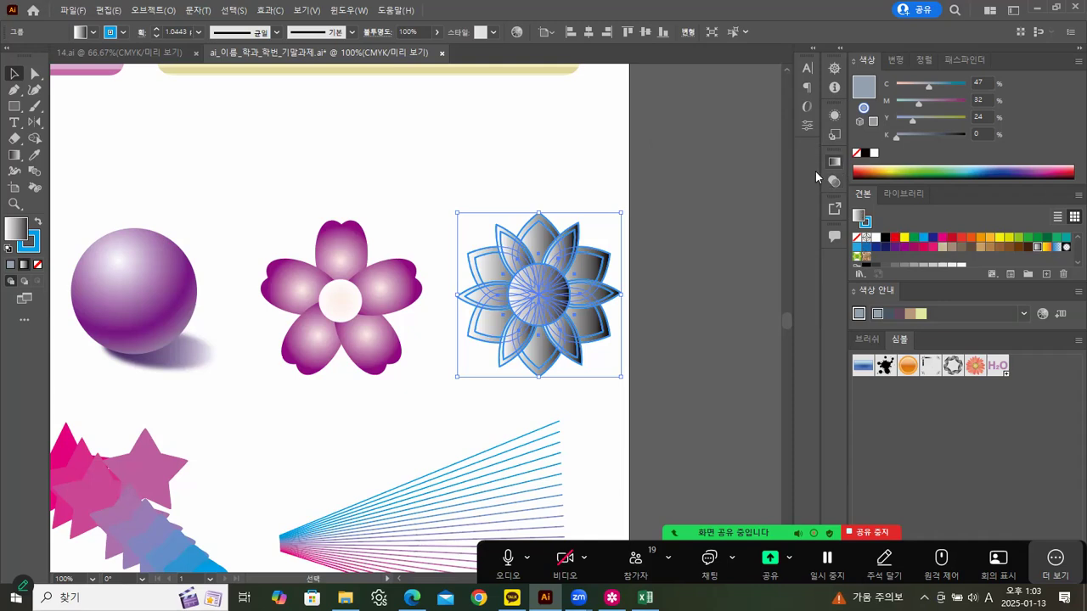
left_click(834, 161)
left_click(748, 176)
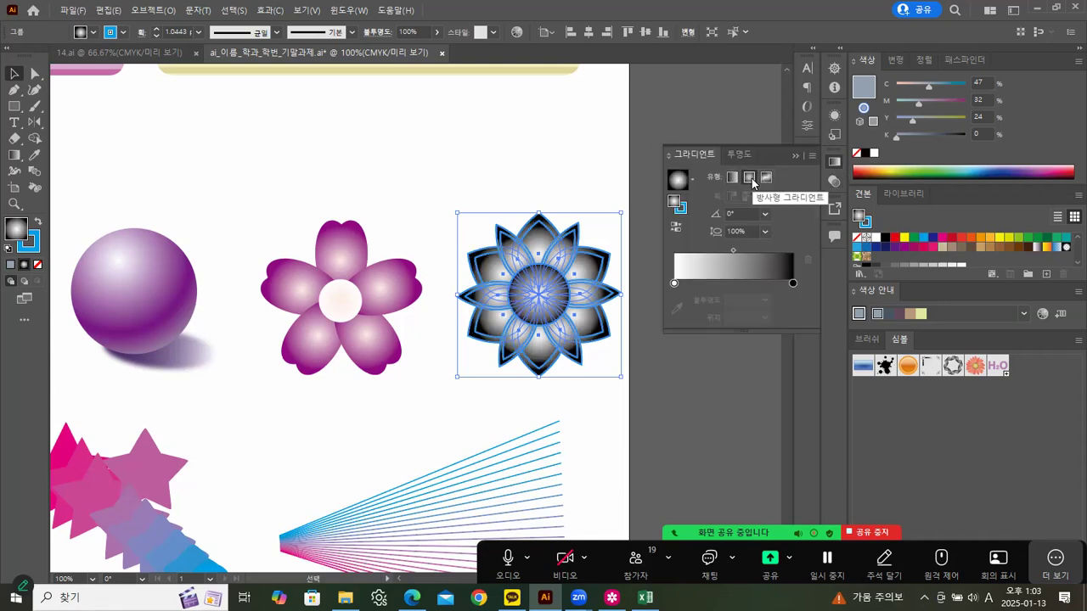
Recolour the black stop of the flower's radial gradient to C 30, M 50, Y 0, K 0
left_click(792, 283)
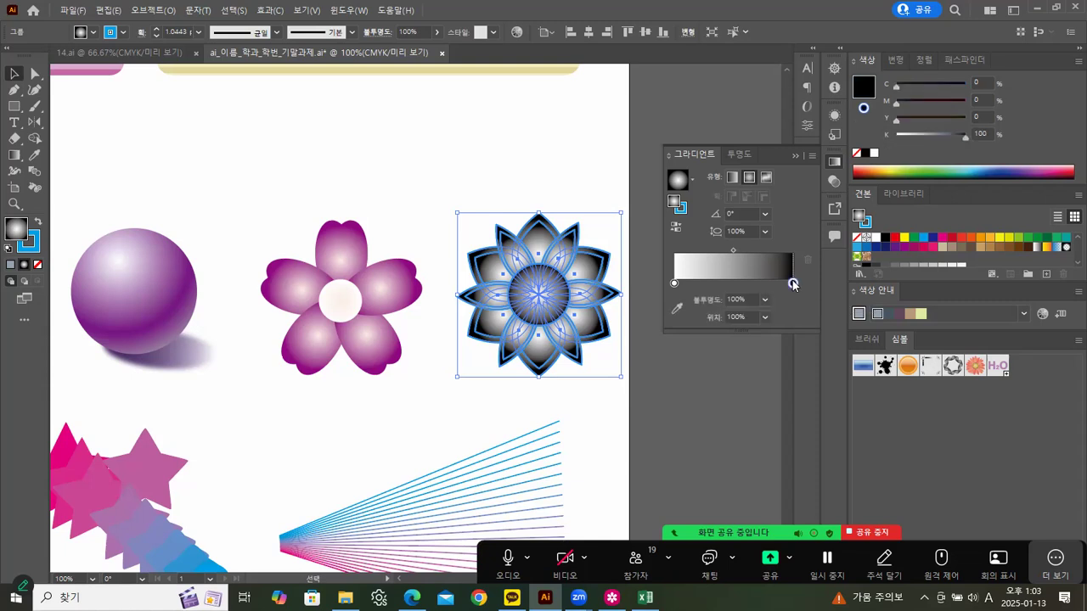
double_click(792, 284)
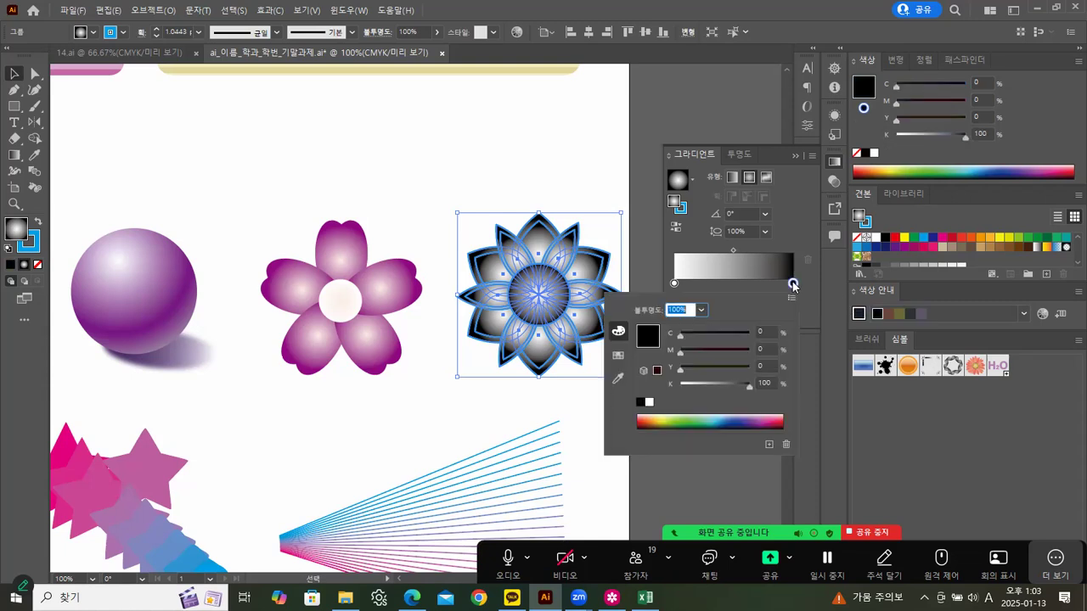
left_click(671, 386)
left_click_drag(680, 349, 701, 337)
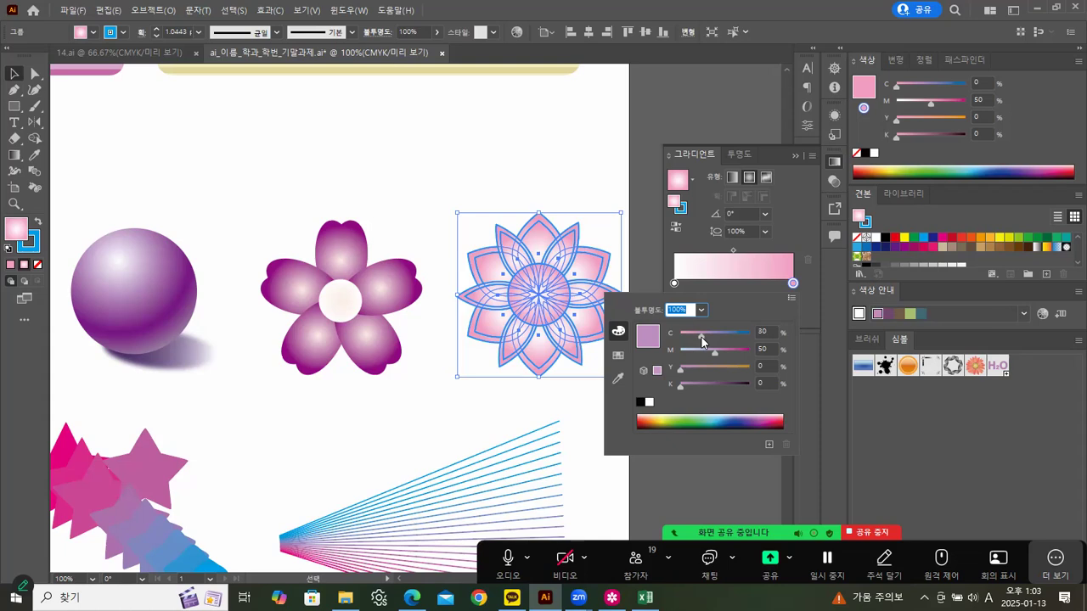
left_click(568, 178)
left_click(610, 420)
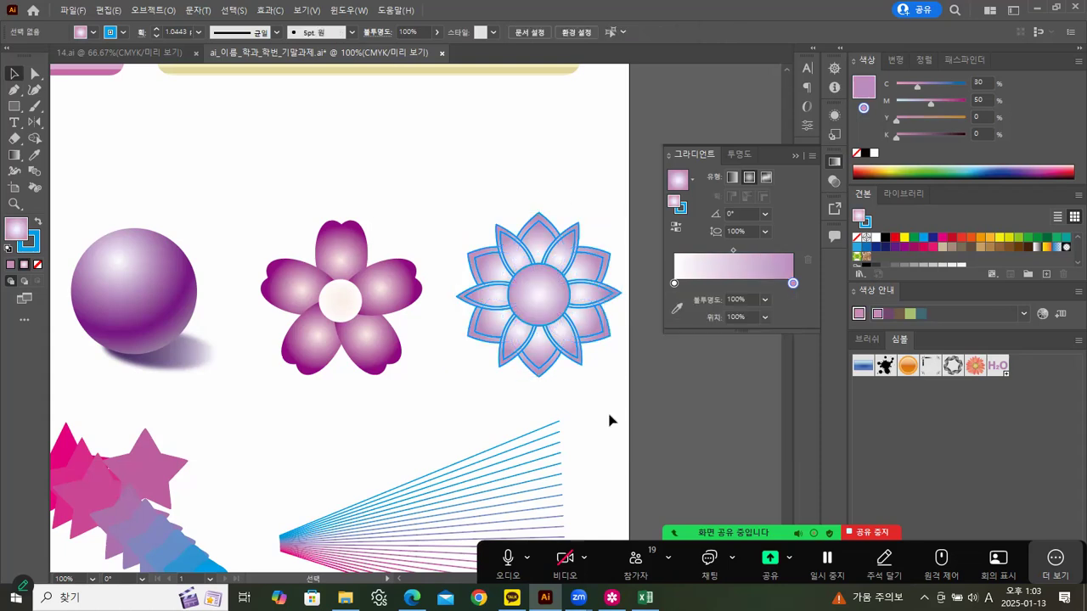
Change the layered flower's stroke colour to purple with C 35, M 73, Y 0, K 22
left_click(556, 327)
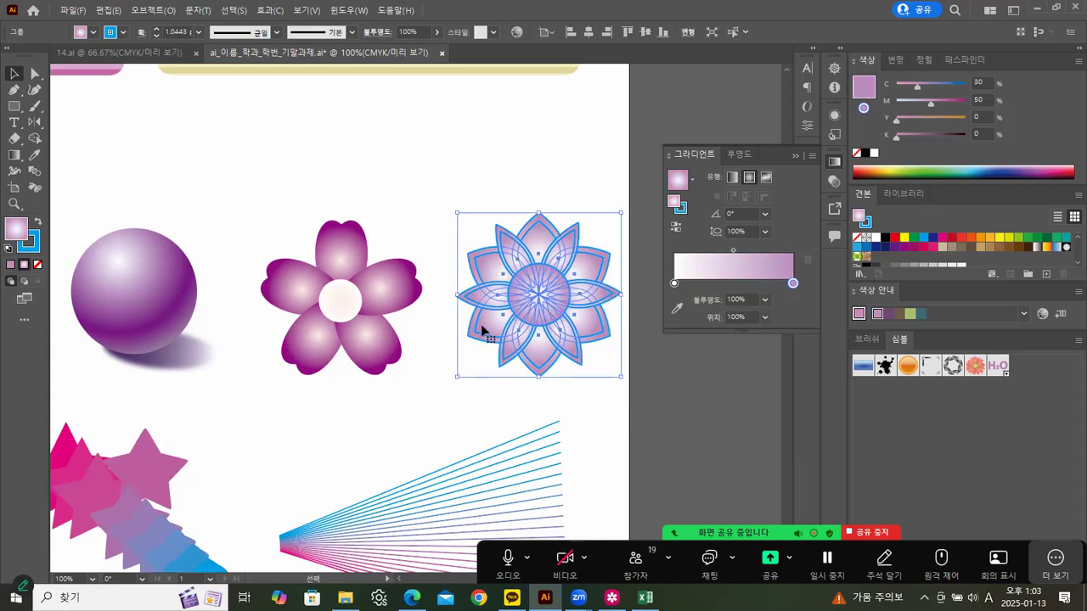
left_click(37, 249)
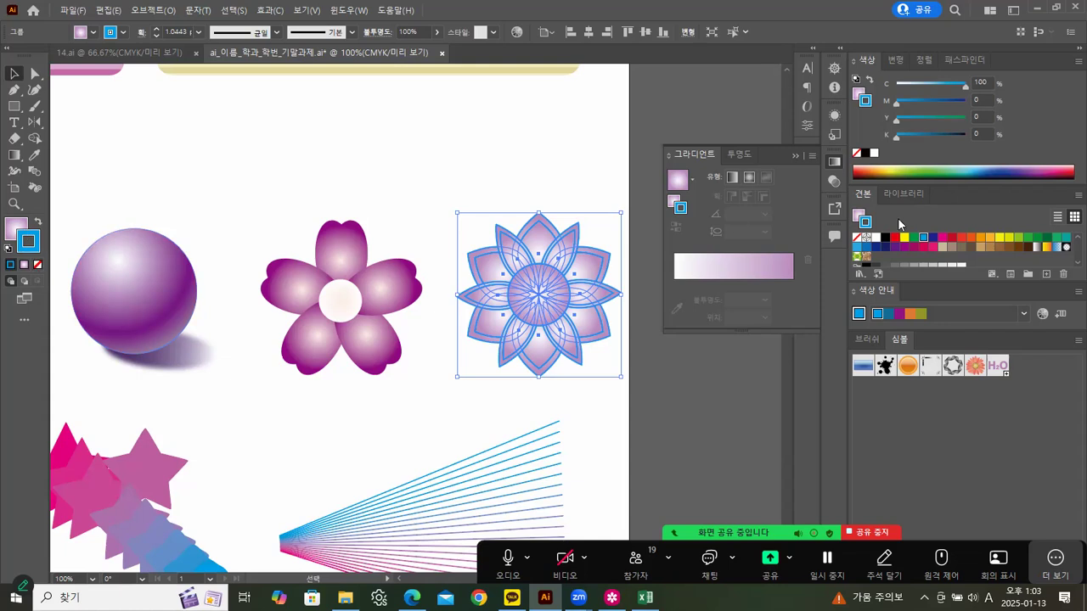
mouse_move(965, 87)
left_mouse_down()
mouse_move(893, 89)
mouse_move(918, 108)
mouse_move(930, 109)
mouse_move(921, 89)
mouse_move(946, 106)
left_mouse_up()
left_click_drag(897, 137, 912, 140)
left_click(592, 195)
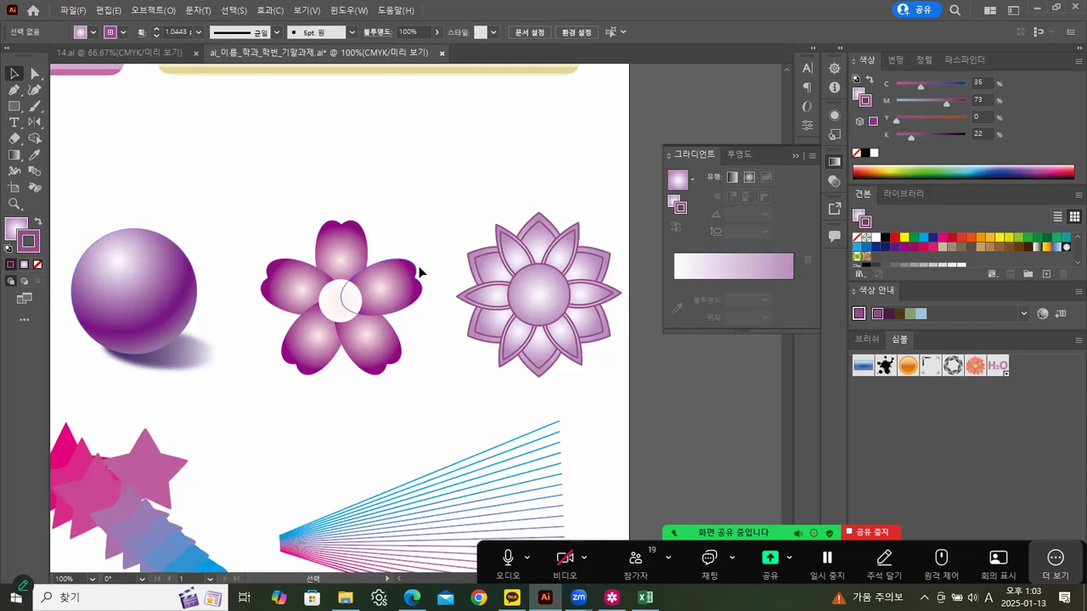
Soften the layered flower's stroke colour to C 28, M 52, Y 0, K 22
left_click(540, 290)
left_click_drag(946, 104, 929, 104)
left_click(931, 102)
left_click(915, 85)
left_click(436, 207)
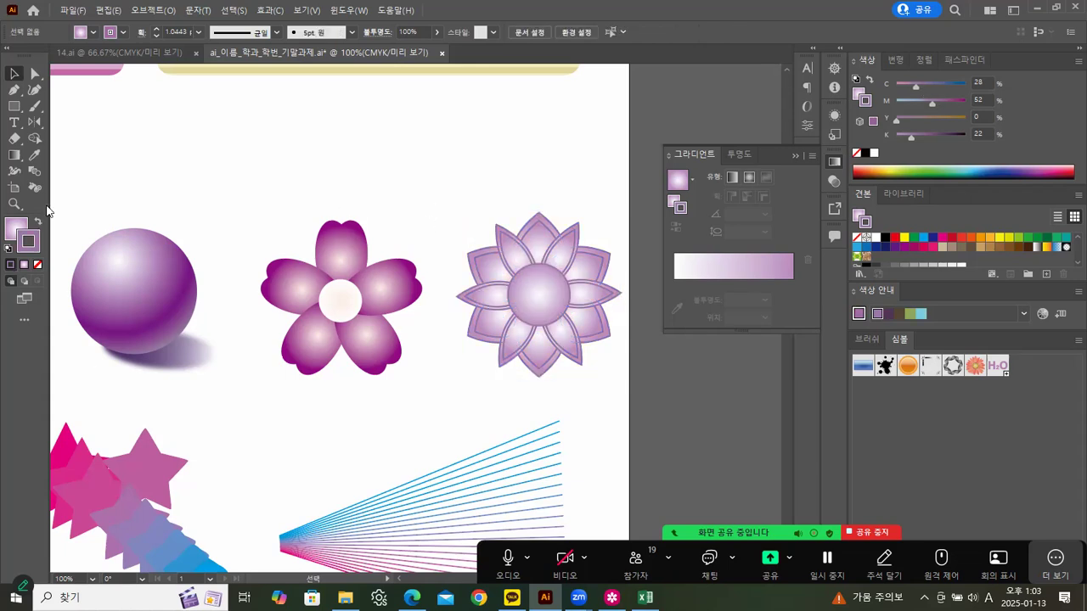
Move the H2O heart artwork onto the artboard's empty area beside the cards and scale it down
left_click(14, 204)
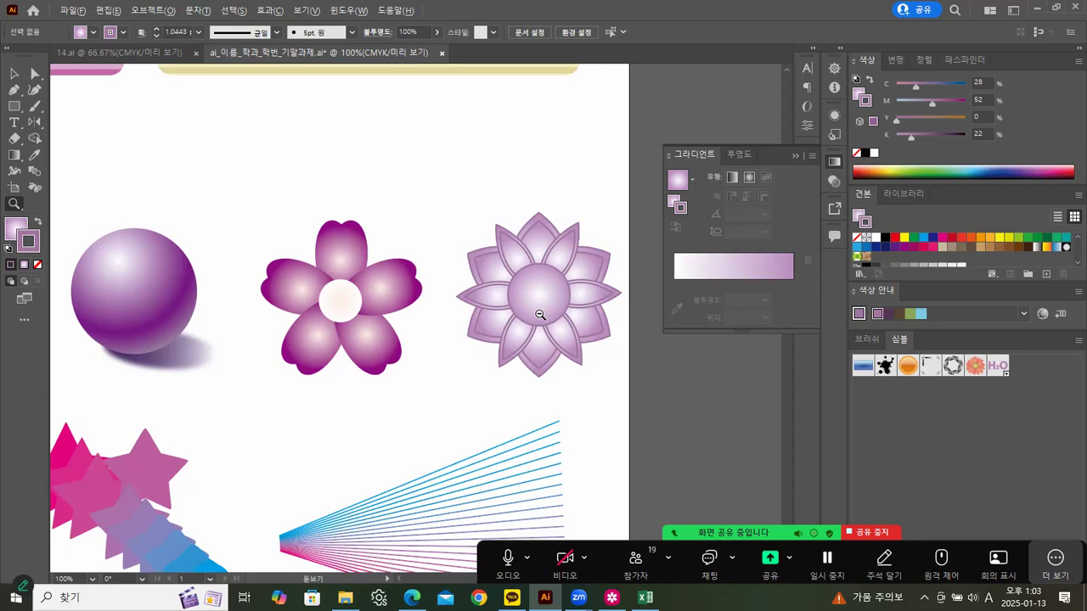
left_click(540, 315, "alt")
left_click(458, 291, "alt")
left_click_drag(305, 299, 550, 309)
left_click(375, 298, "alt")
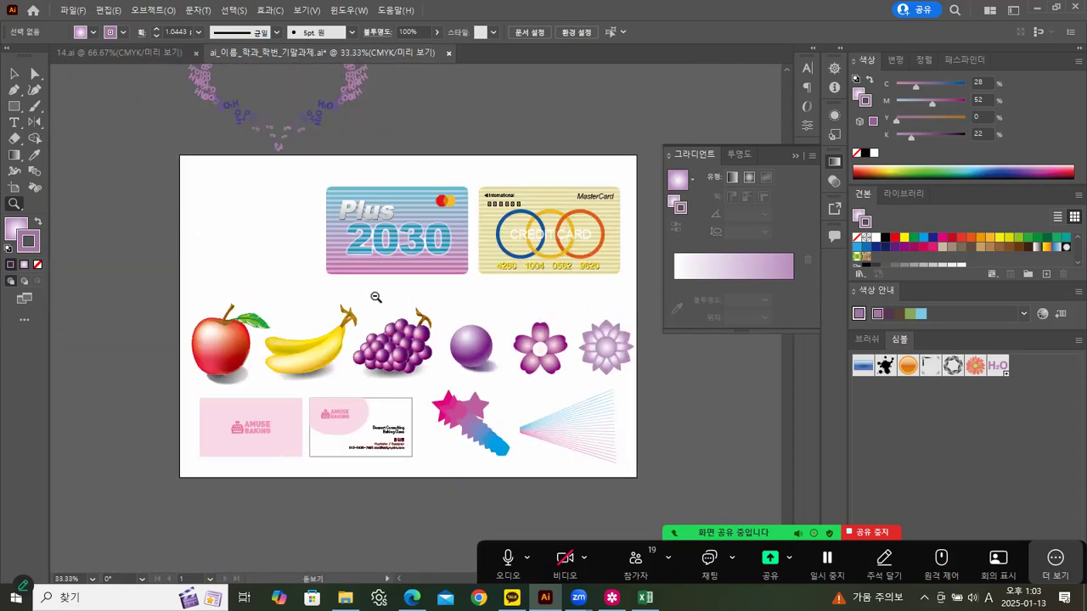
left_click_drag(411, 294, 429, 363)
left_click(16, 76)
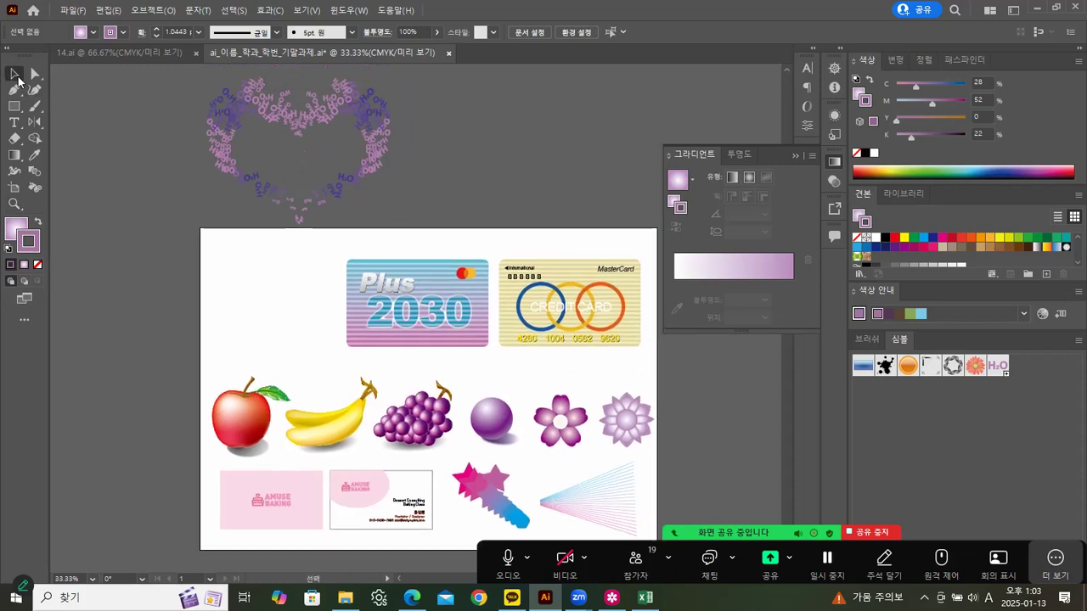
left_click_drag(311, 116, 306, 270)
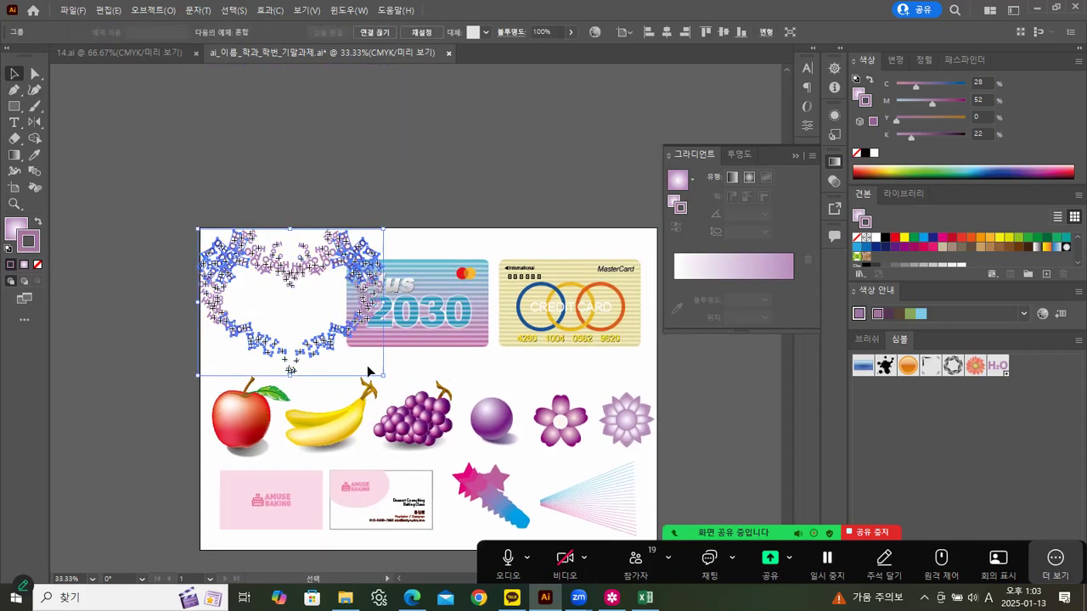
left_click_drag(382, 377, 349, 348)
Scale down the two credit cards together and nudge the H2O heart inward from the artboard's corner
left_click(422, 241)
left_click(347, 264)
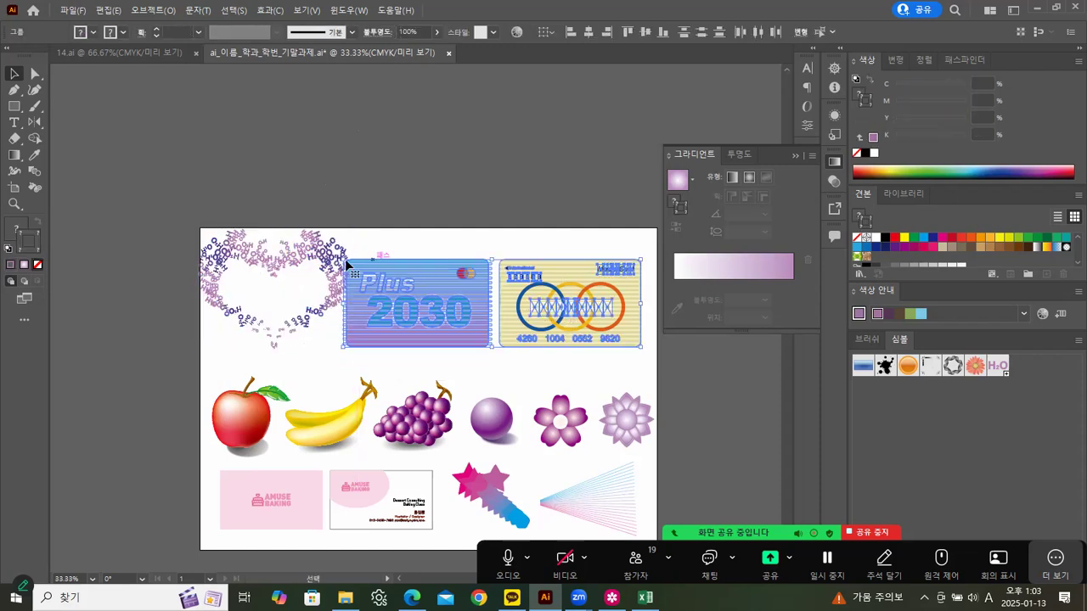
left_click_drag(342, 259, 362, 275)
left_click(395, 249)
left_click(431, 245)
left_click_drag(505, 341, 427, 240)
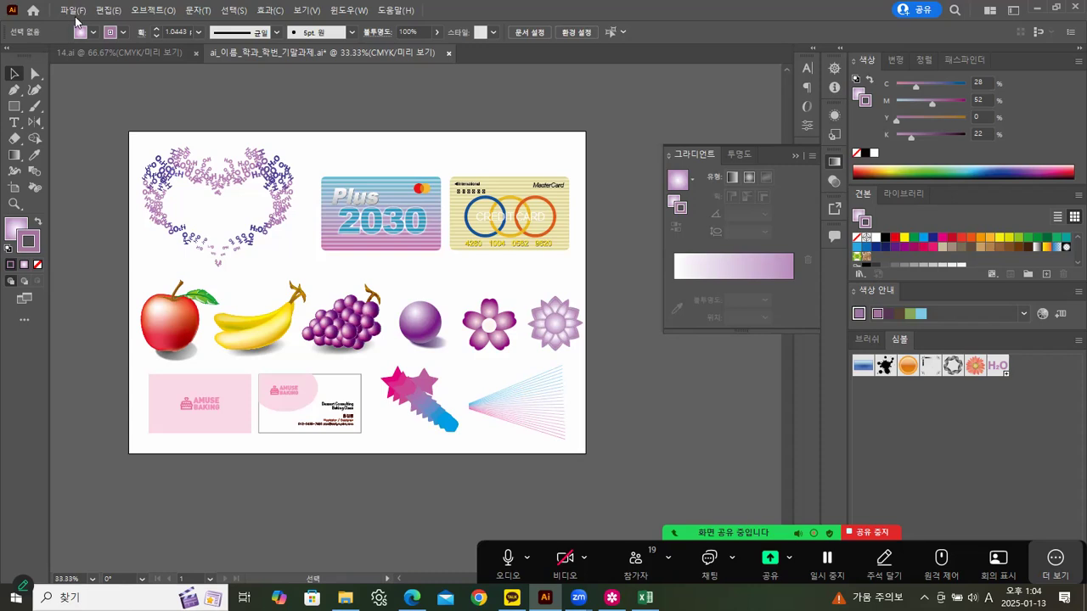
Save the ai_이름_학과_학번_기말과제.ai document and close the 14.ai document
left_click(75, 20)
left_click(86, 136)
left_click(128, 52)
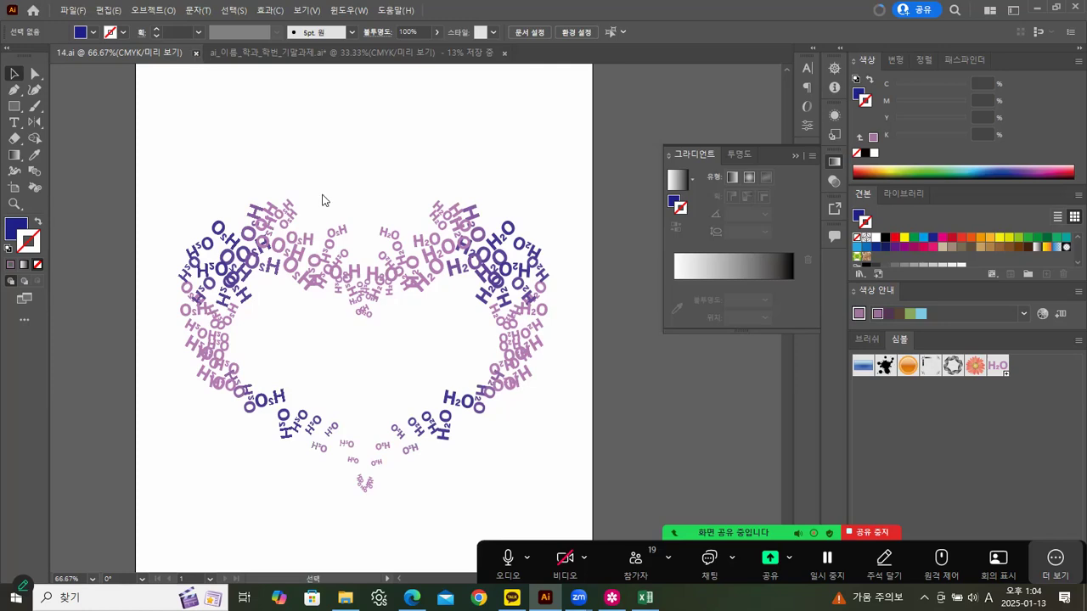
key("ctrl+w")
Create a new landscape print document measuring 420 x 297 mm in CMYK colour from the recent presets
left_click(73, 11)
left_click(97, 26)
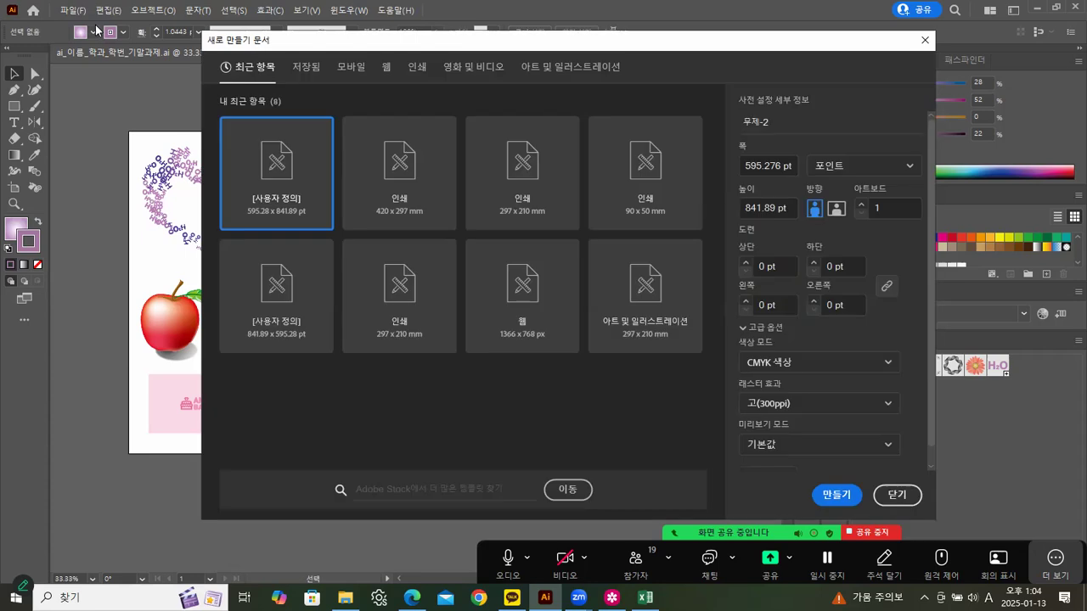
left_click(403, 188)
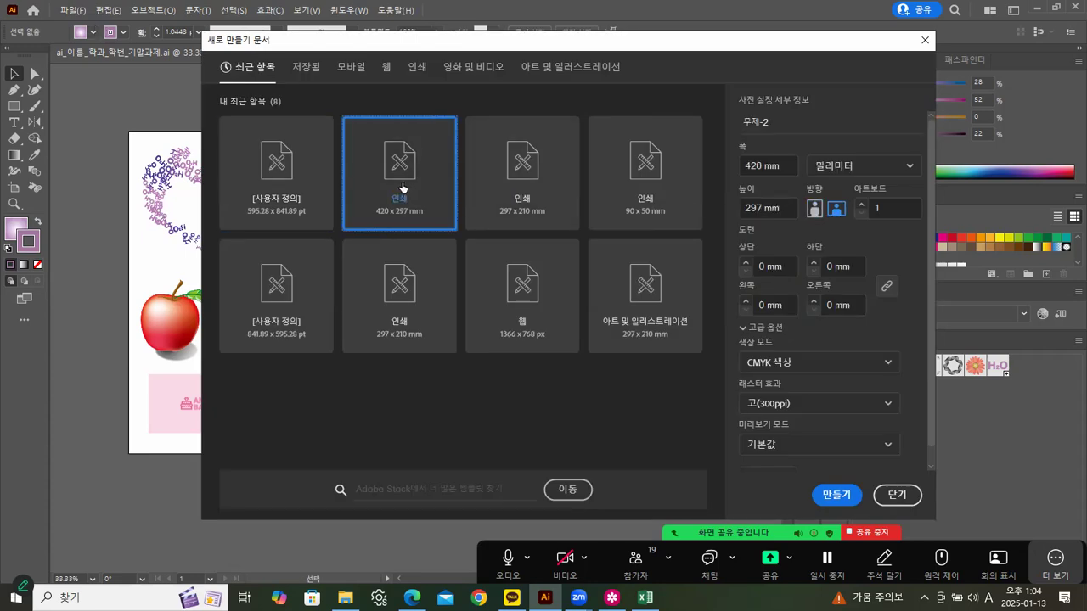
left_click(837, 209)
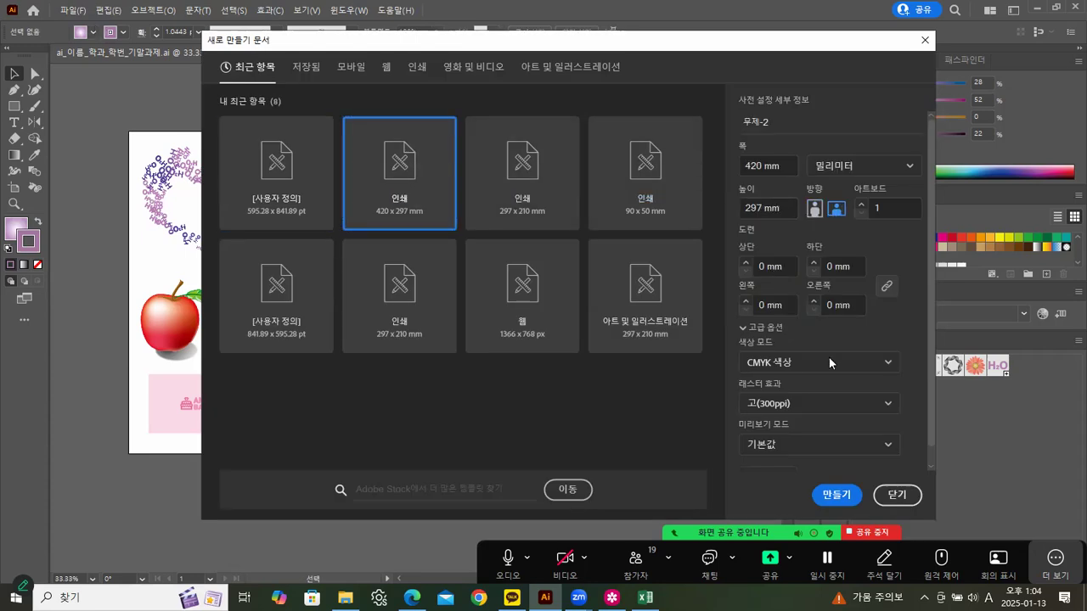
left_click(833, 495)
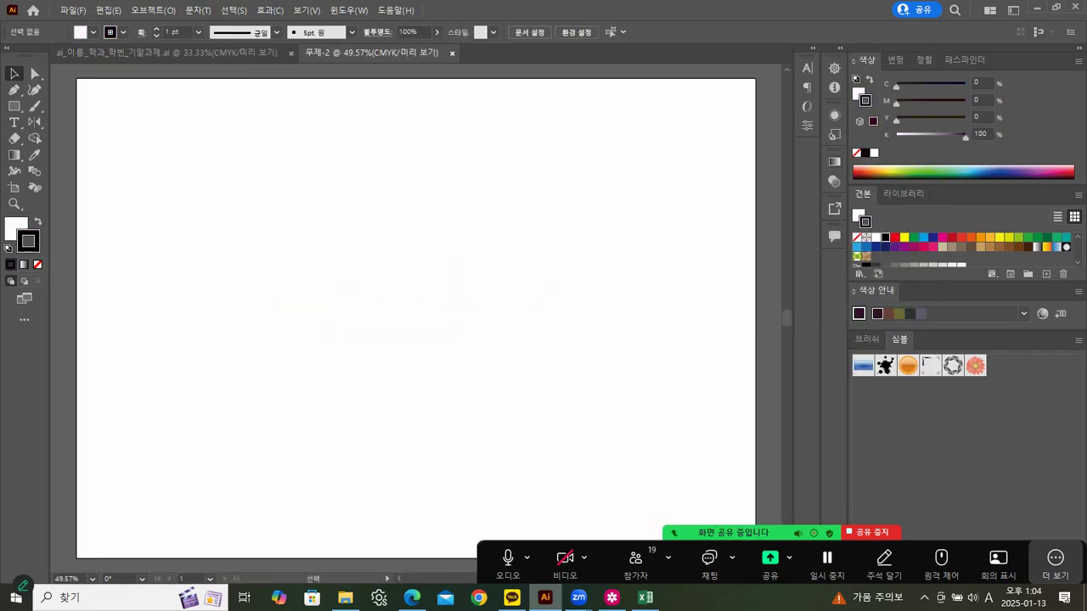
Switch to Edge, look through the exam sheets 1A08(A3).pdf and GI0823-3B(A3).pdf, and close the latter
left_click(411, 592)
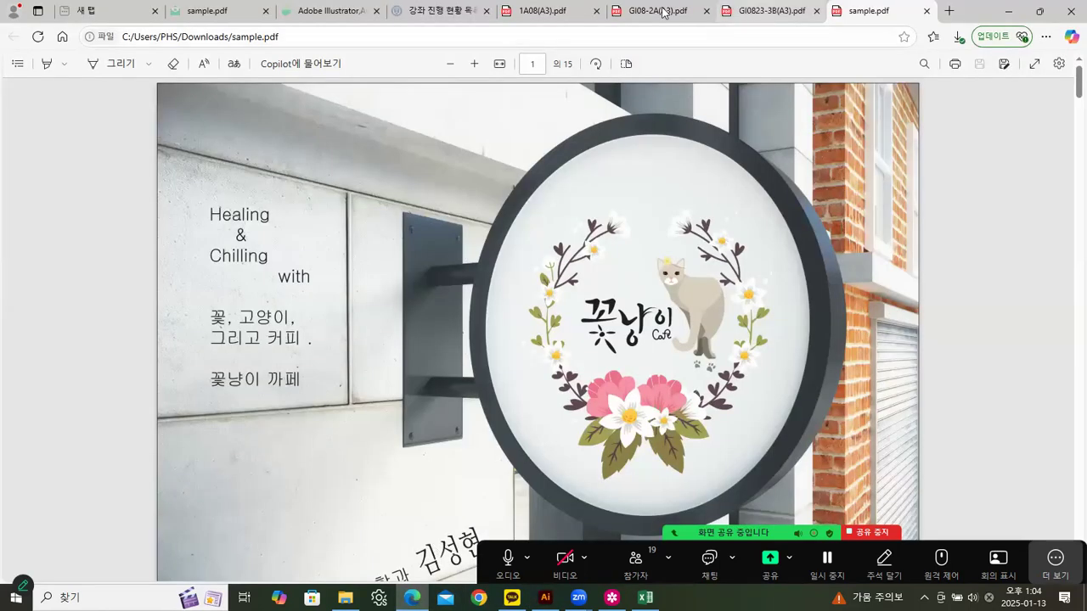
left_click(547, 15)
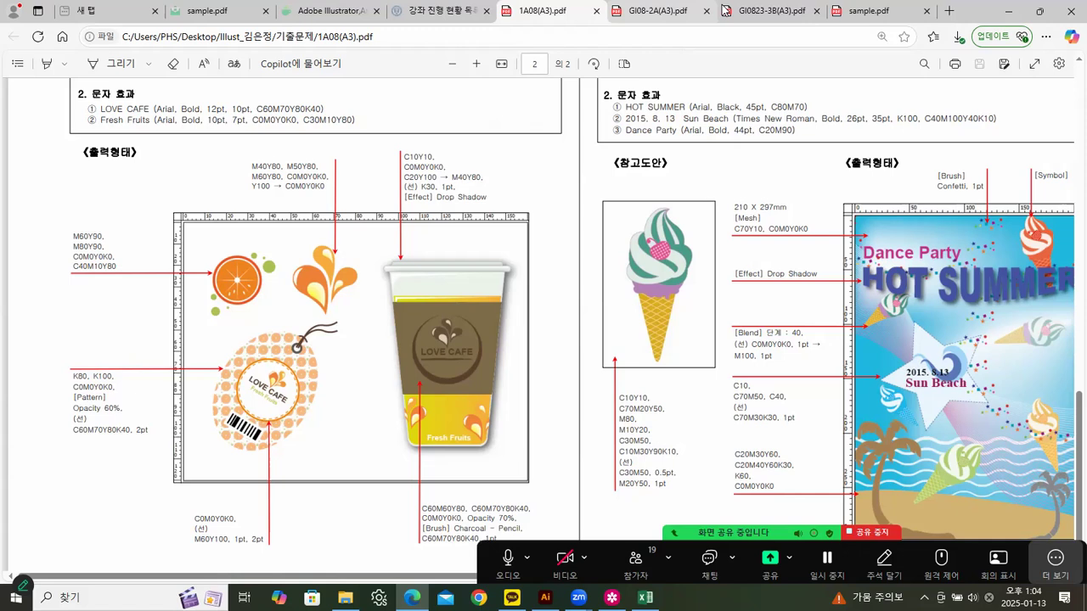
left_click(763, 11)
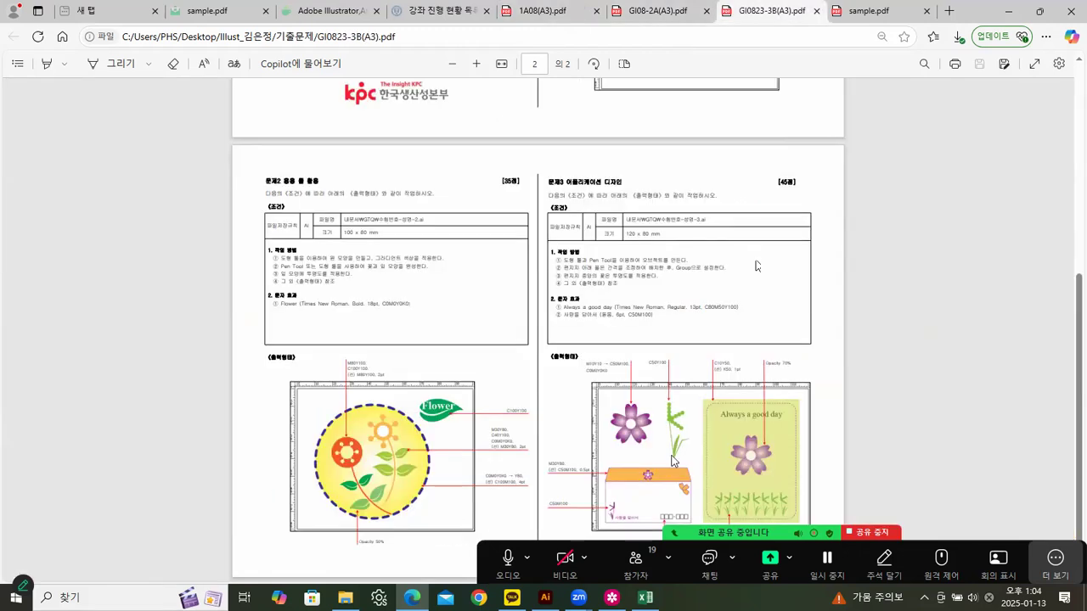
scroll(692, 371, "up", 2)
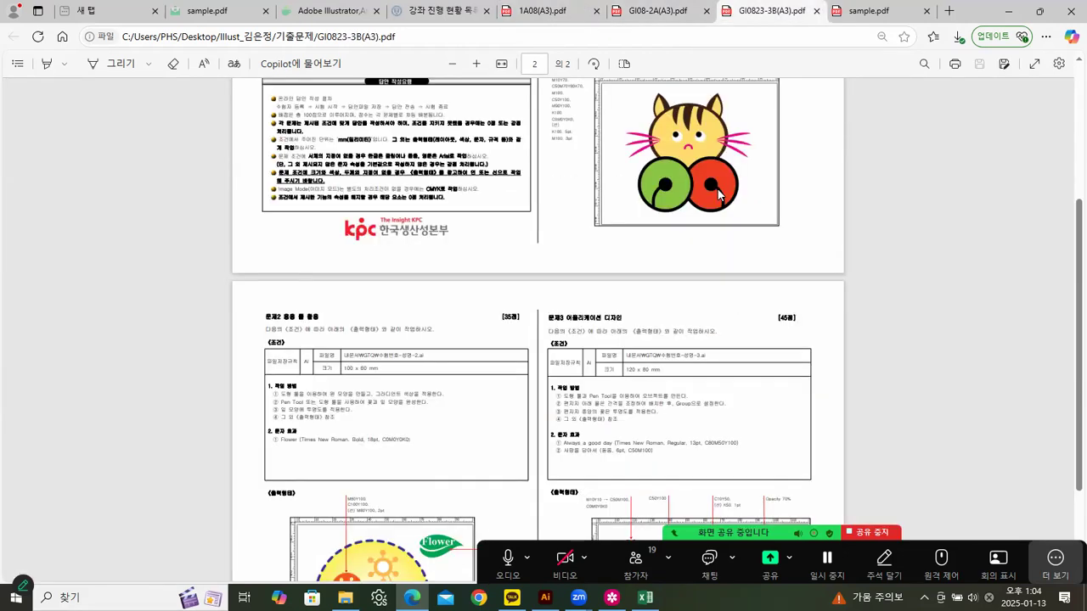
scroll(505, 416, "down", 2)
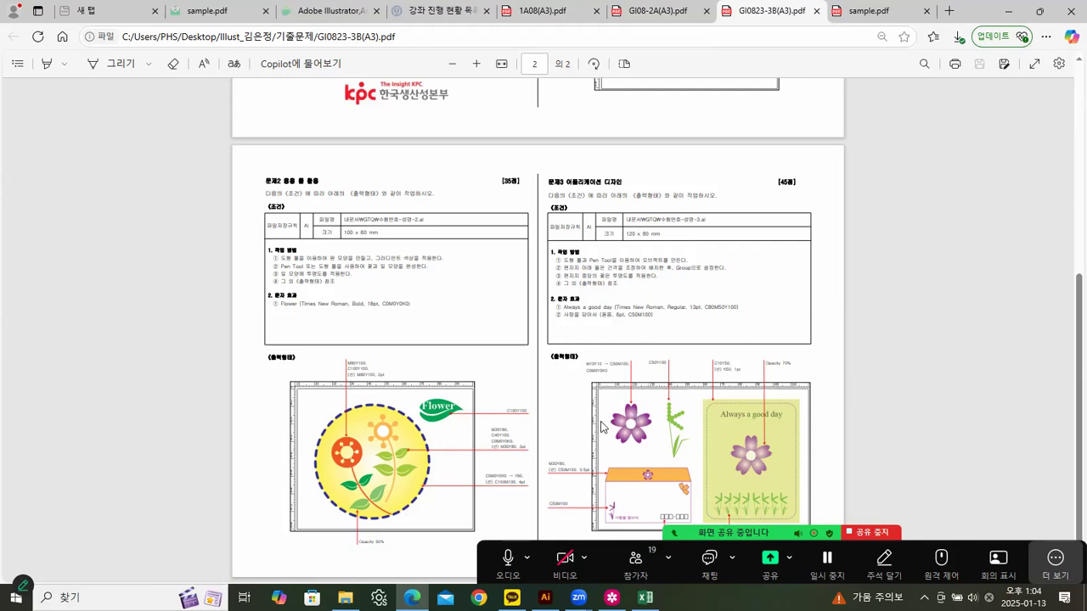
scroll(680, 396, "up", 1)
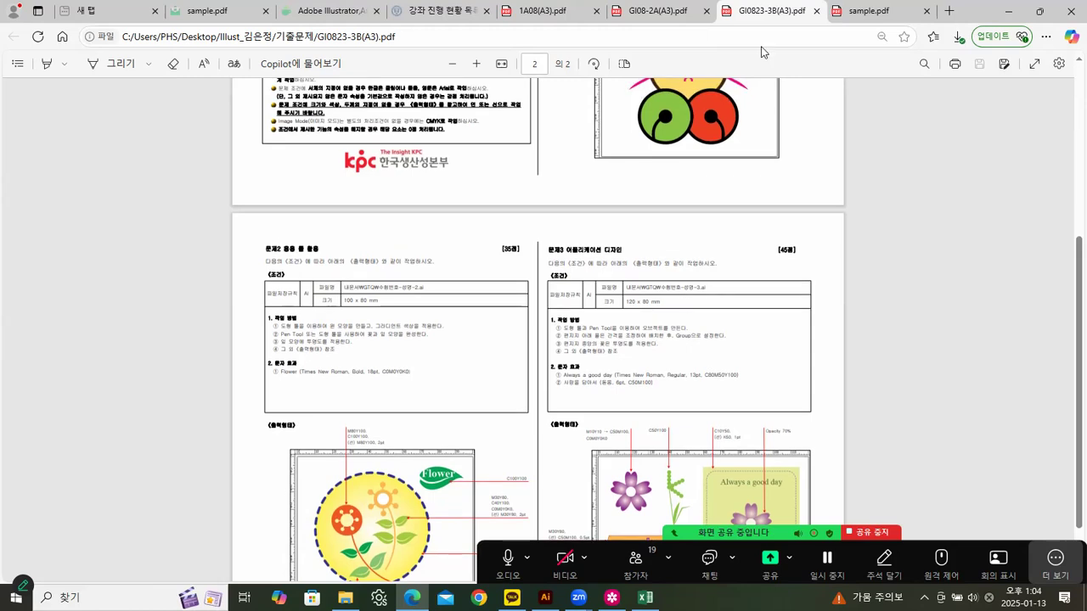
left_click(816, 11)
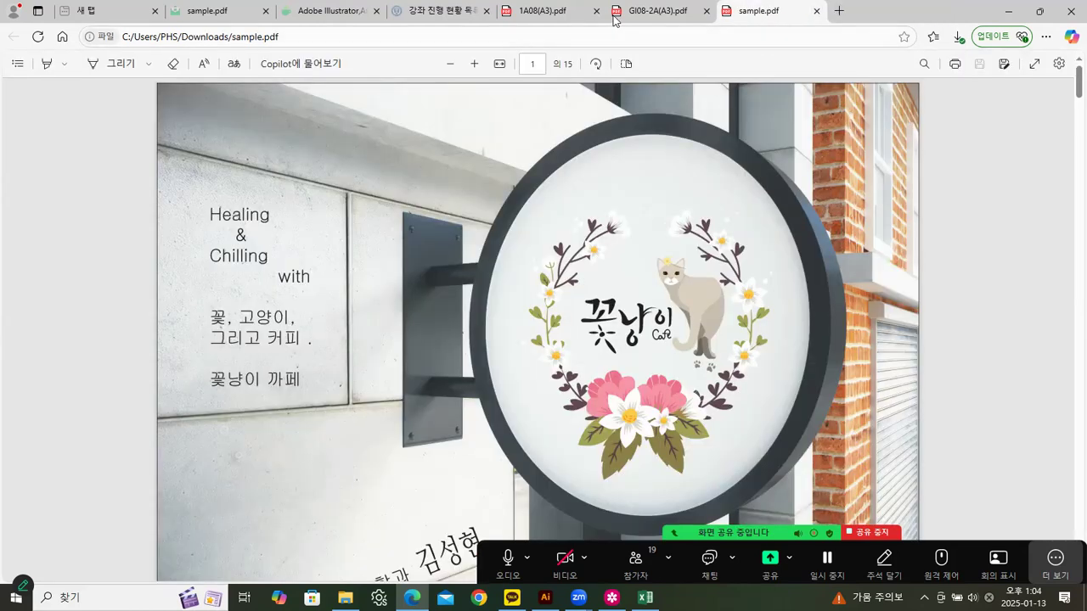
Examine the pattern conditions and output examples on page 2 of GI08-2A(A3).pdf
left_click(658, 13)
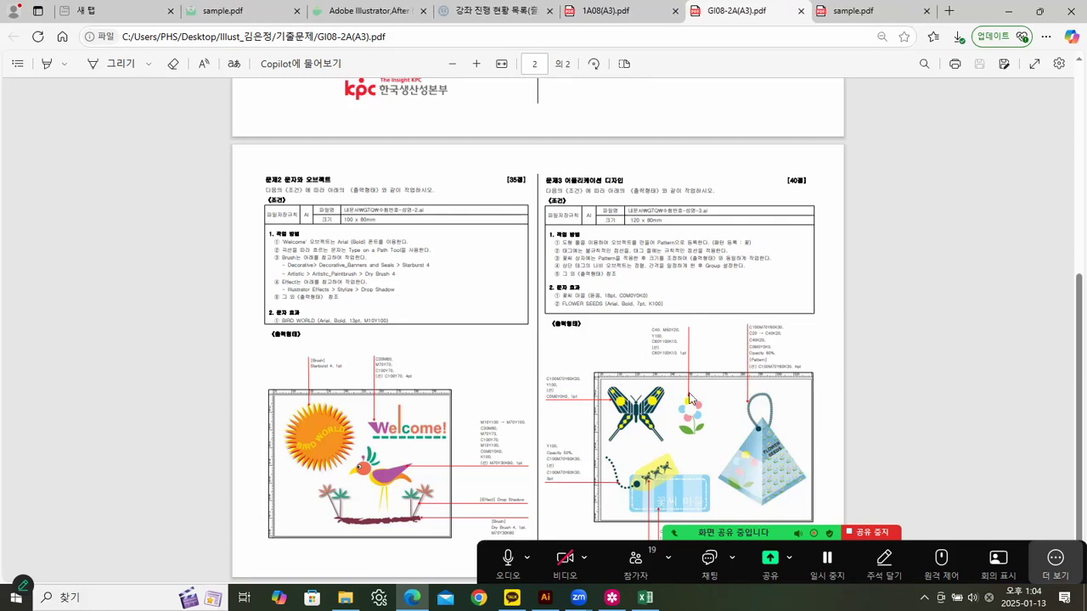
left_click(477, 63)
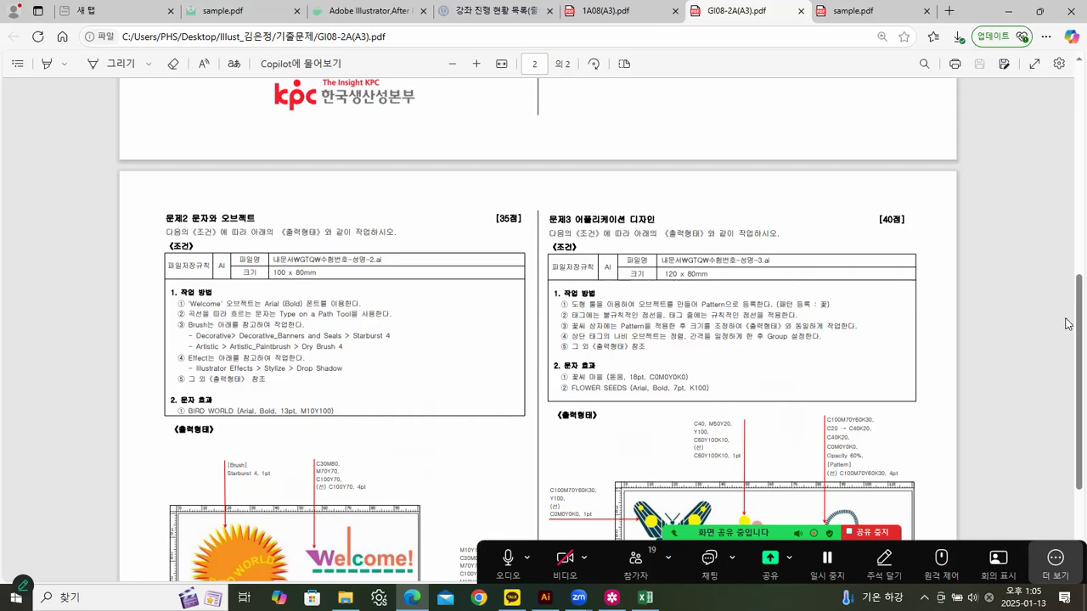
scroll(1068, 324, "down", 3)
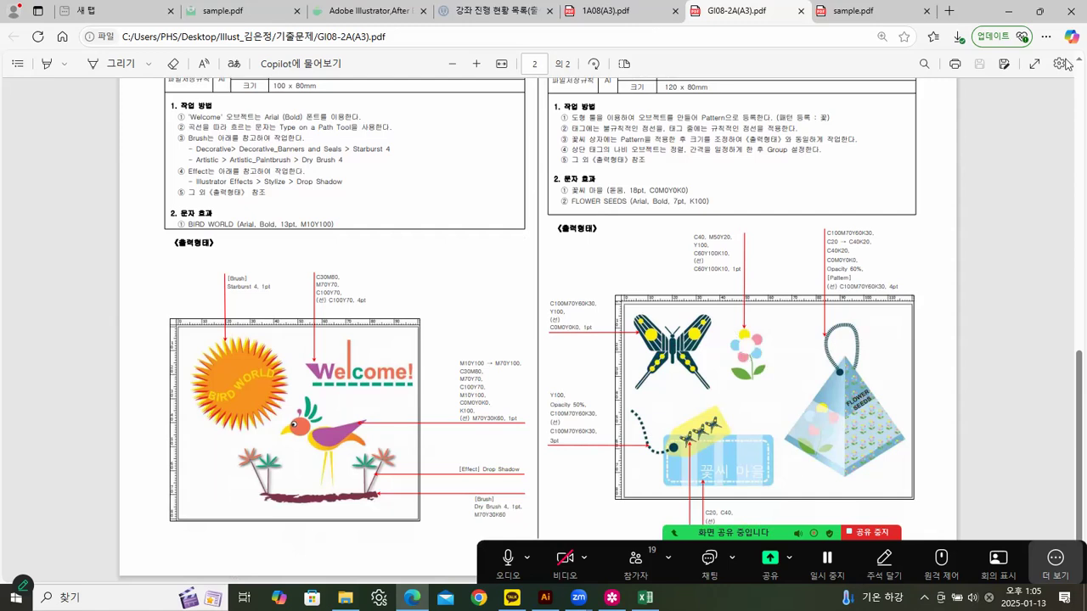
Switch back to Illustrator and place an instance of the gerbera symbol near the artboard's upper-left corner
key("alt+Tab")
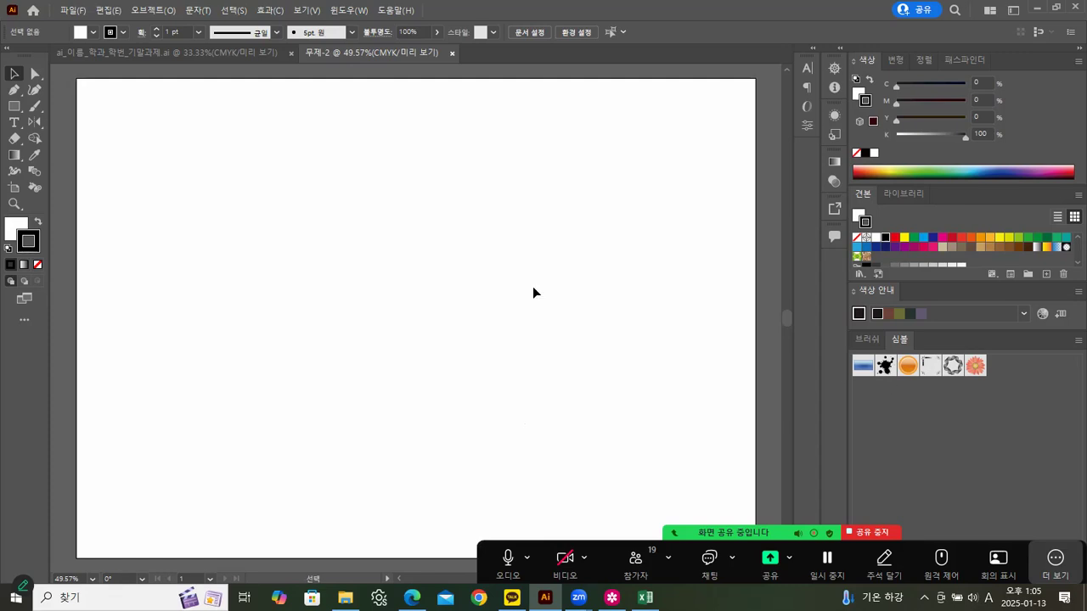
left_click_drag(975, 365, 175, 146)
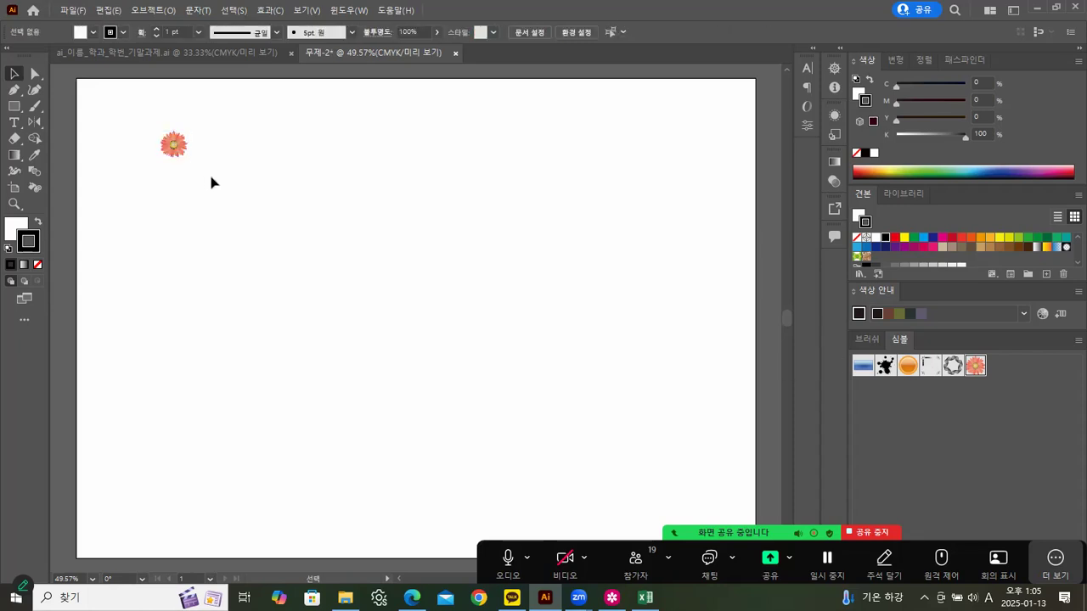
left_click(13, 203)
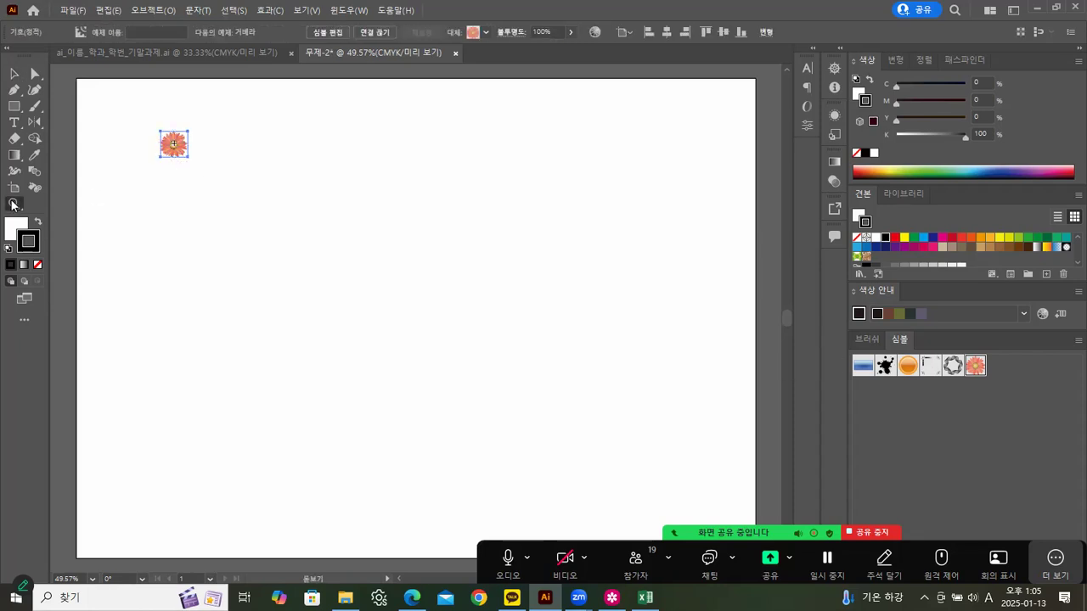
left_click(187, 200)
scroll(442, 310, "up", 3)
scroll(442, 310, "left", 3)
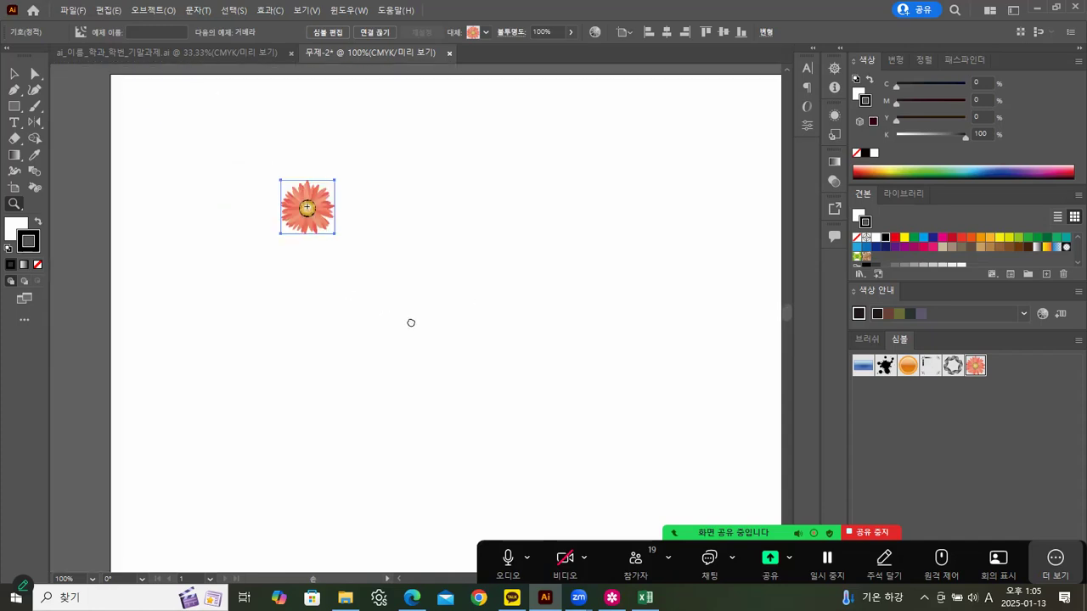
left_click(13, 73)
left_click(364, 198)
left_click_drag(326, 219, 238, 178)
left_click(286, 228)
Break the gerbera instance's link to its symbol so it becomes ordinary artwork
left_click(243, 182)
right_click(242, 176)
left_click(299, 234)
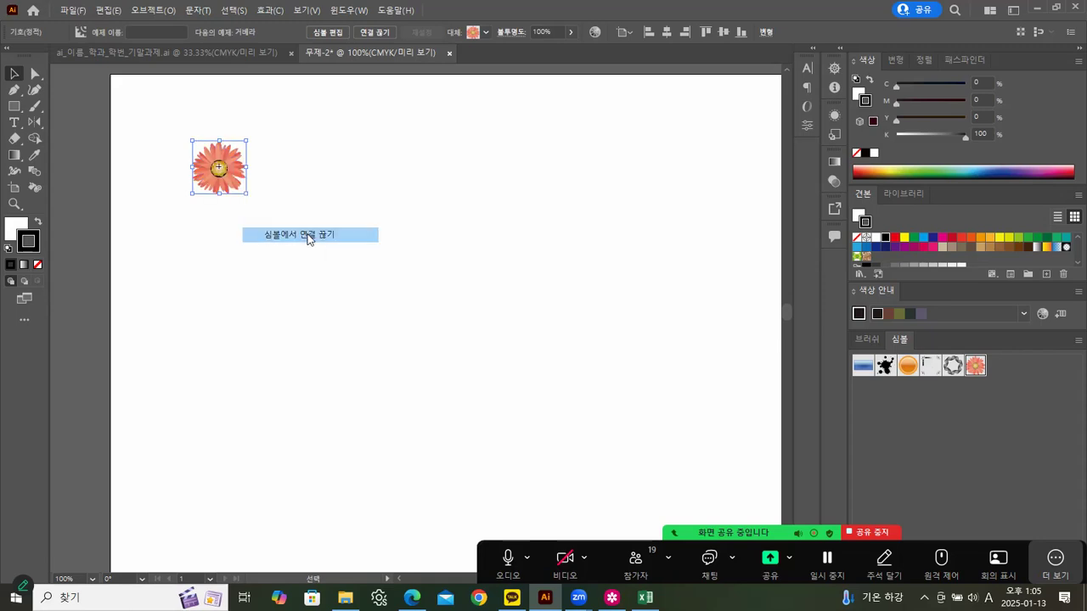
left_click(279, 193)
left_click(222, 175)
left_click(289, 184)
left_click(236, 195)
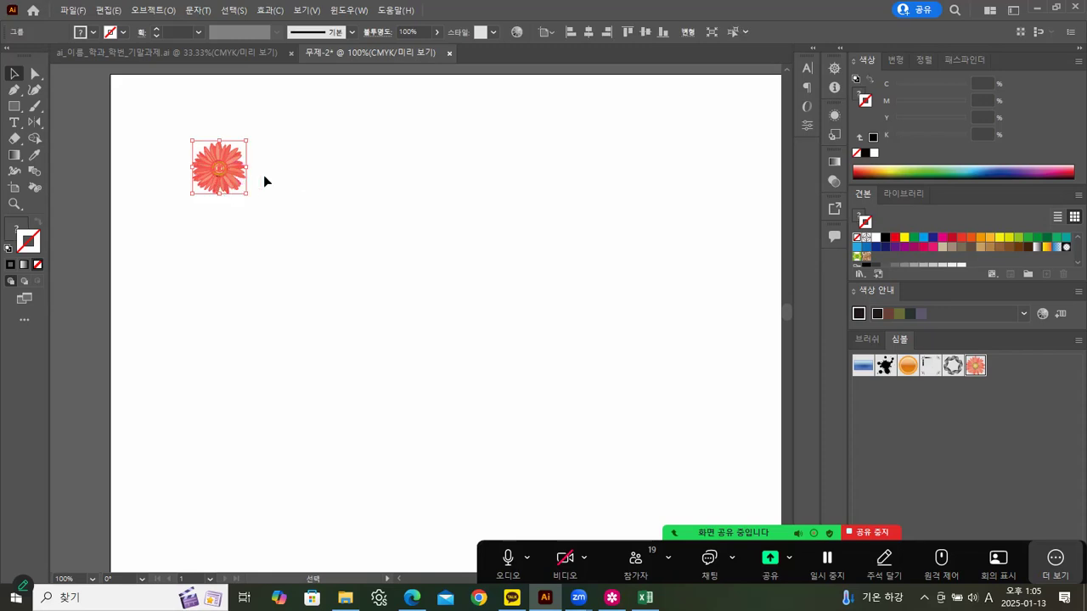
left_click(264, 176)
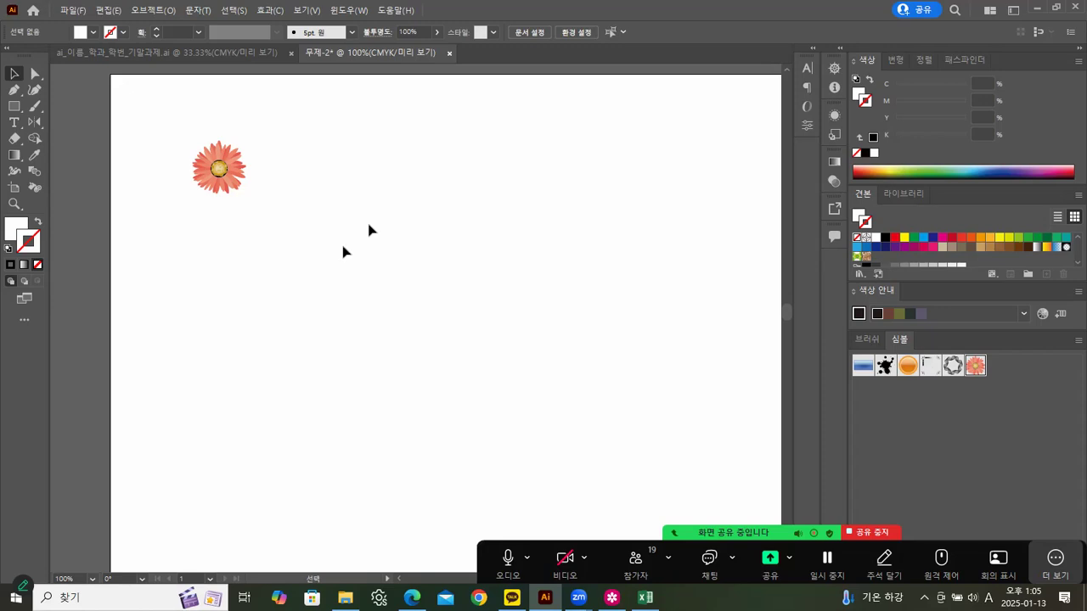
Move the gerbera off its invisible bounding square and delete that empty square
left_click_drag(234, 177, 184, 153)
left_click(213, 194)
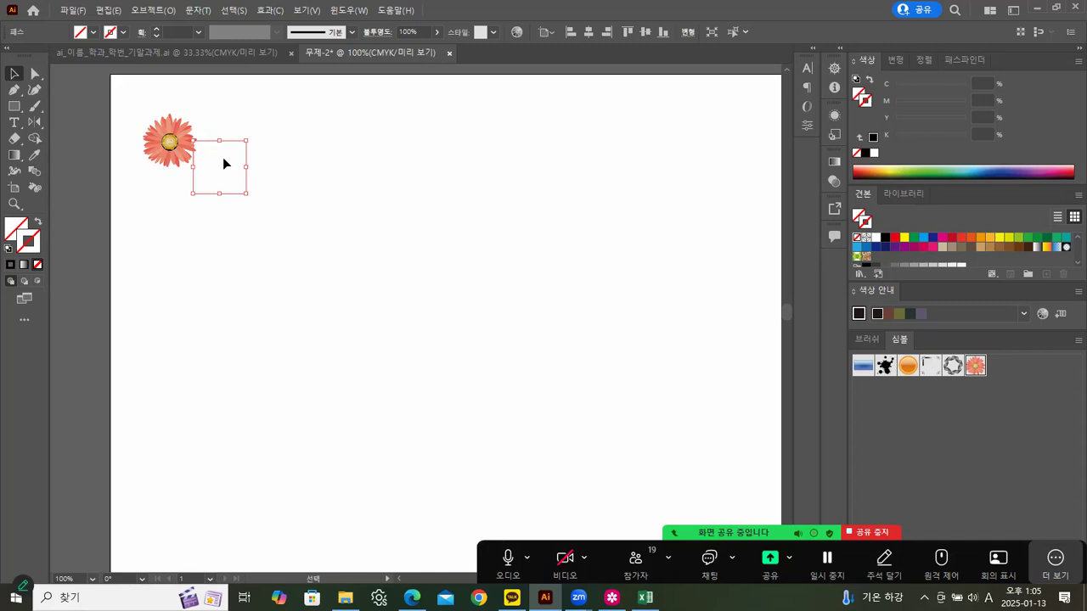
key("Delete")
Duplicate the gerbera to the right, level with the original
left_click(173, 162)
left_click_drag(177, 150, 273, 167)
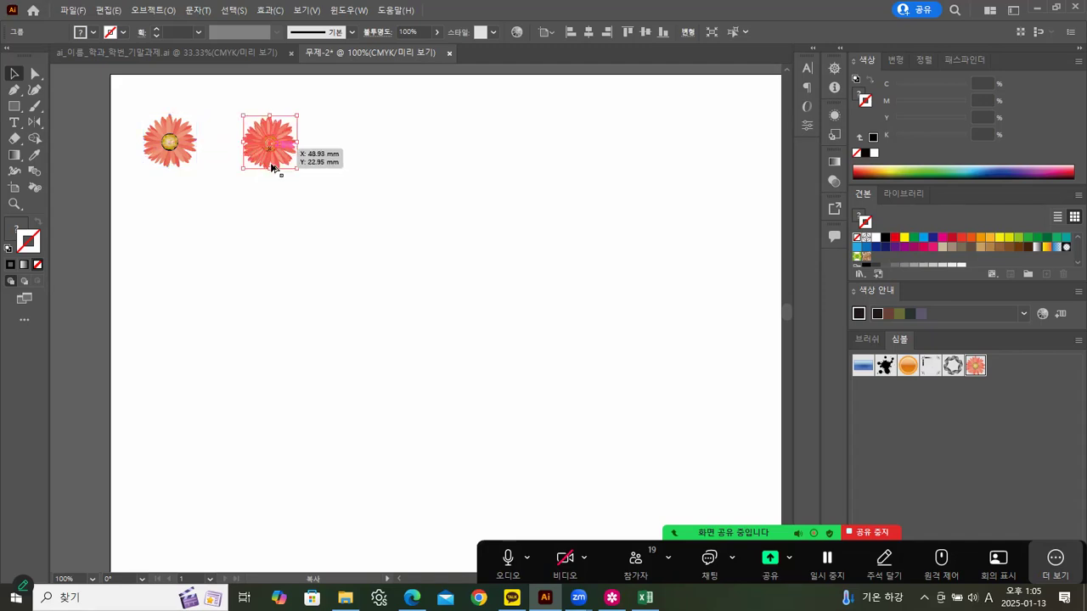
left_click(121, 174)
Draw an unfilled, unstroked rectangle about 29.6 x 27.7 mm around the gerbera copy and nudge it to centre on the flower
left_click(16, 108)
left_click_drag(221, 100, 319, 190)
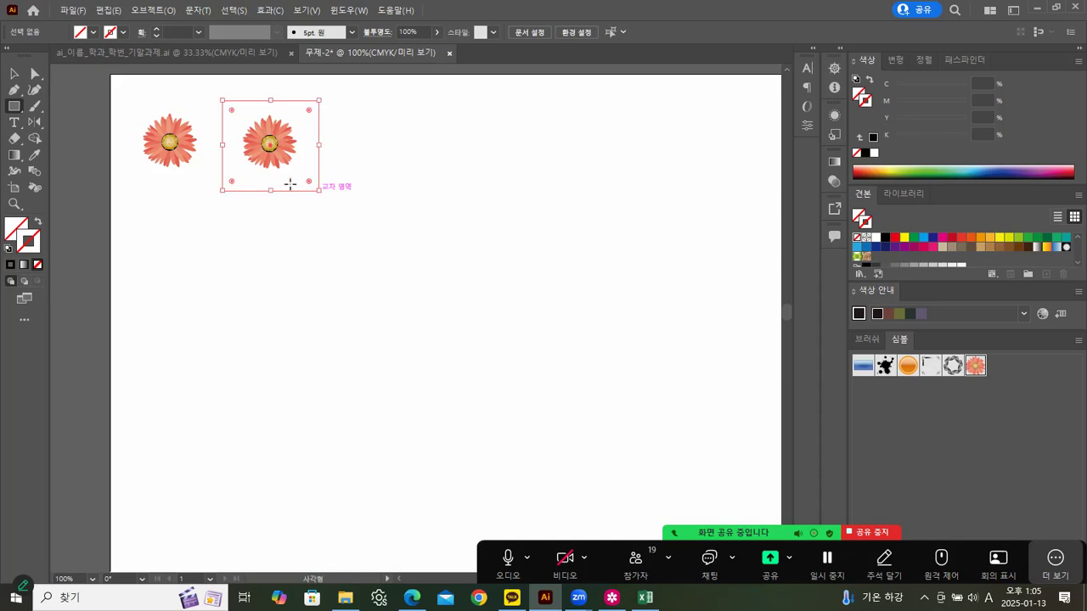
left_click(15, 74)
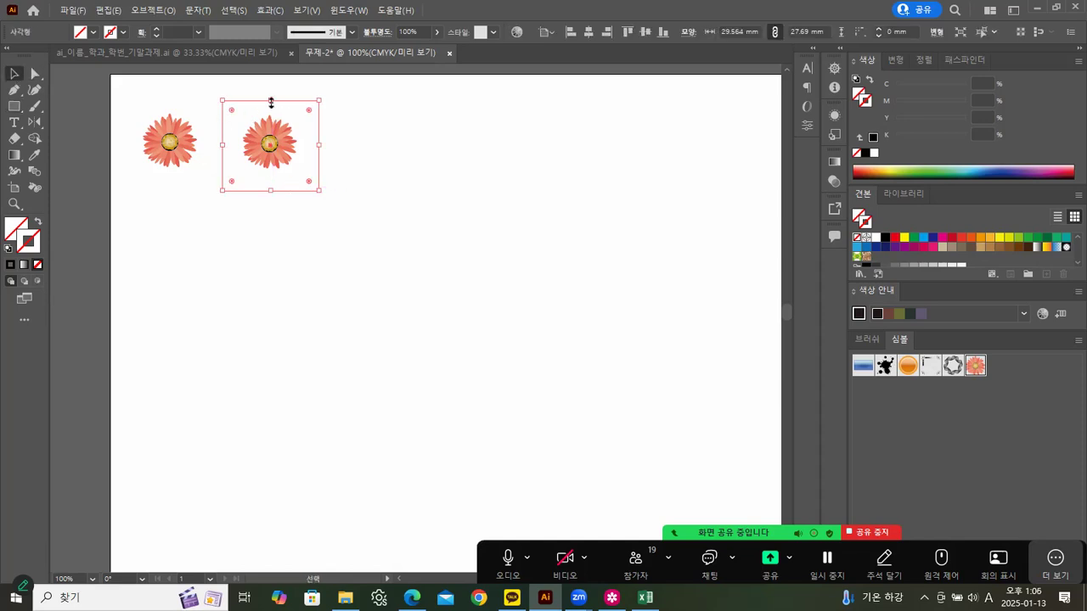
key("Up")
key("Up")
key("Left")
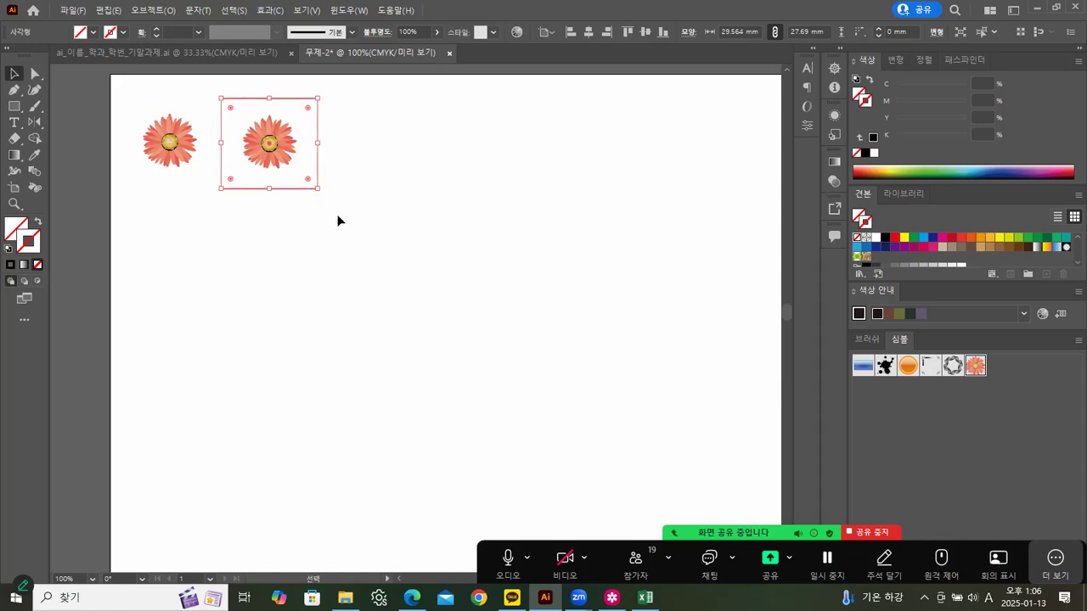
left_click(305, 227)
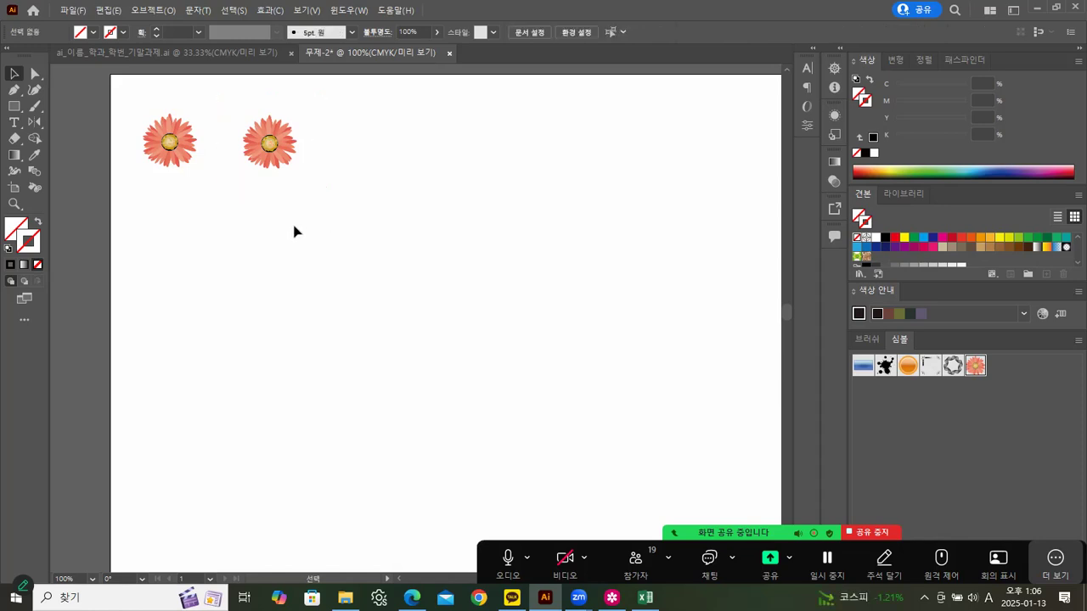
left_click(173, 159)
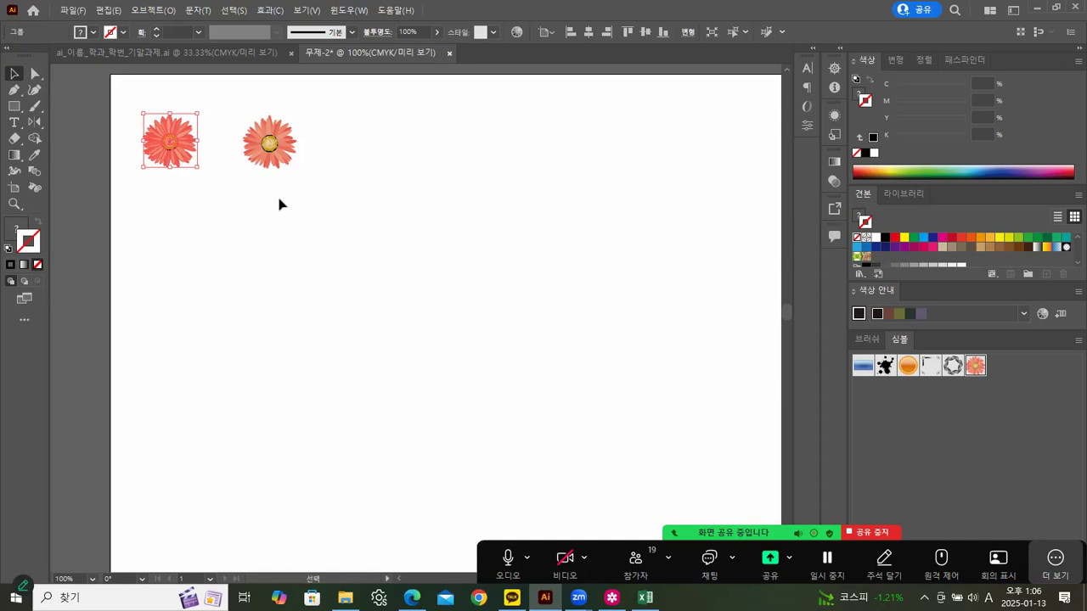
left_click(359, 266)
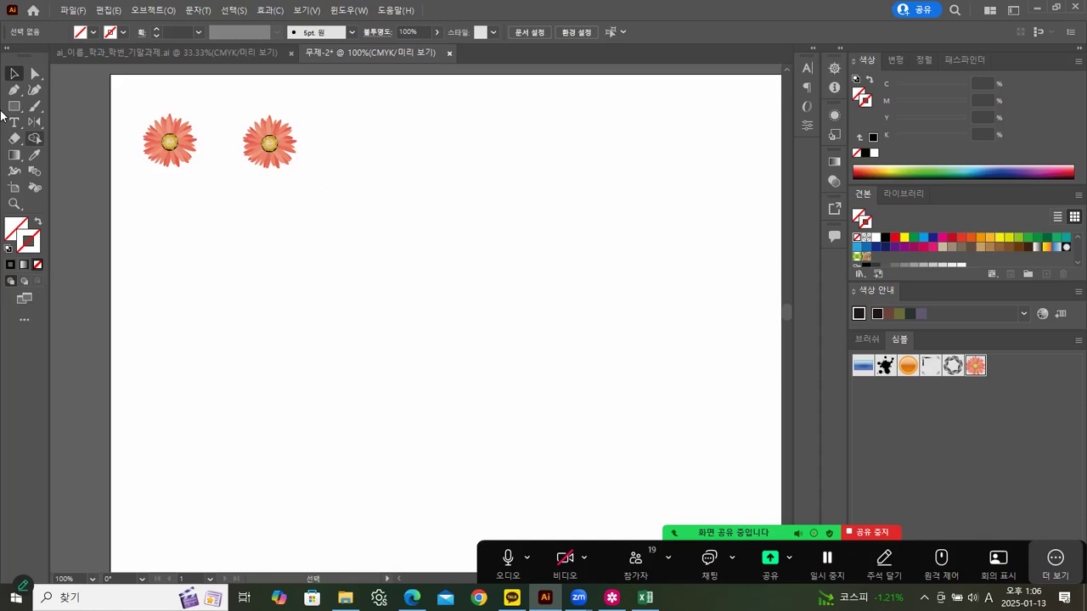
Draw a square about 45 mm wide below the flowers and fill it with the green leaf pattern swatch, without a stroke
left_click(14, 106)
left_click_drag(131, 201, 277, 347)
left_click(15, 73)
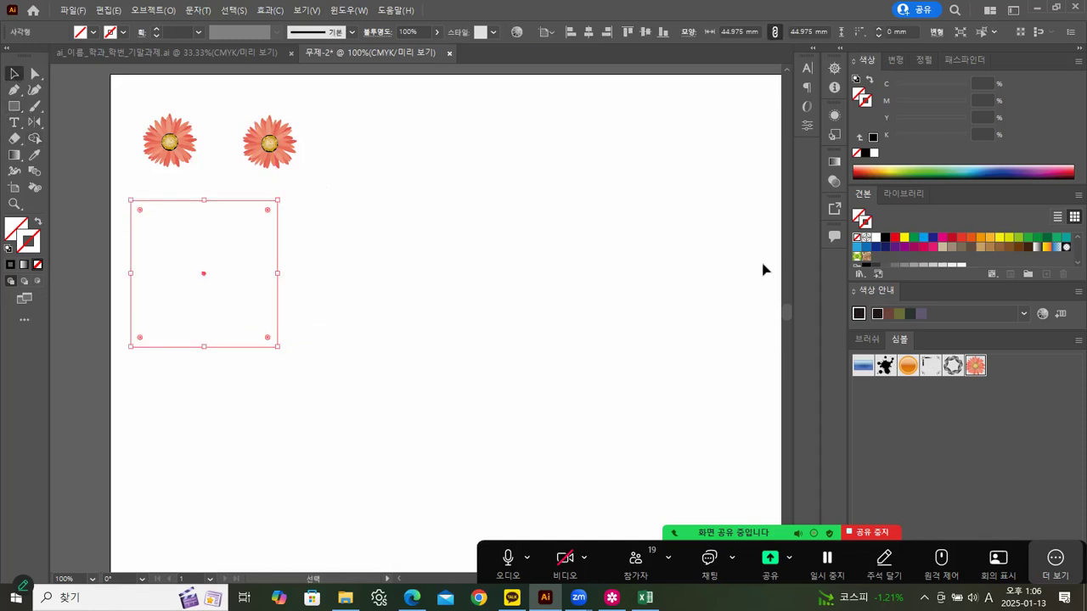
left_click_drag(856, 258, 30, 242)
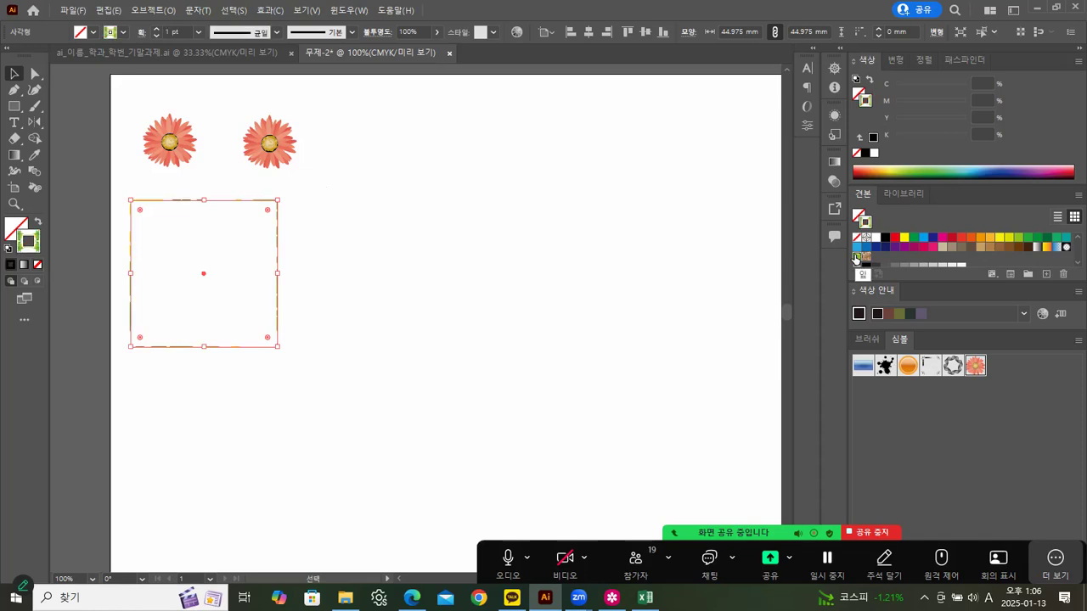
left_click(38, 222)
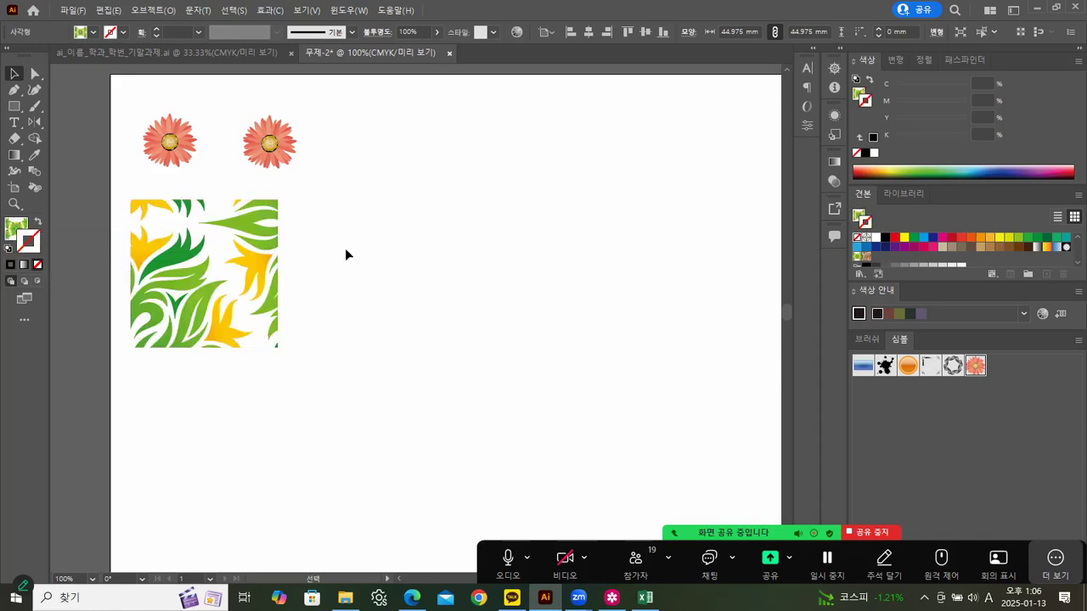
Duplicate the leaf-pattern square to the right and fill the copy with the brown swirl pattern swatch, without a stroke
left_click_drag(185, 313, 361, 315)
left_click(865, 258)
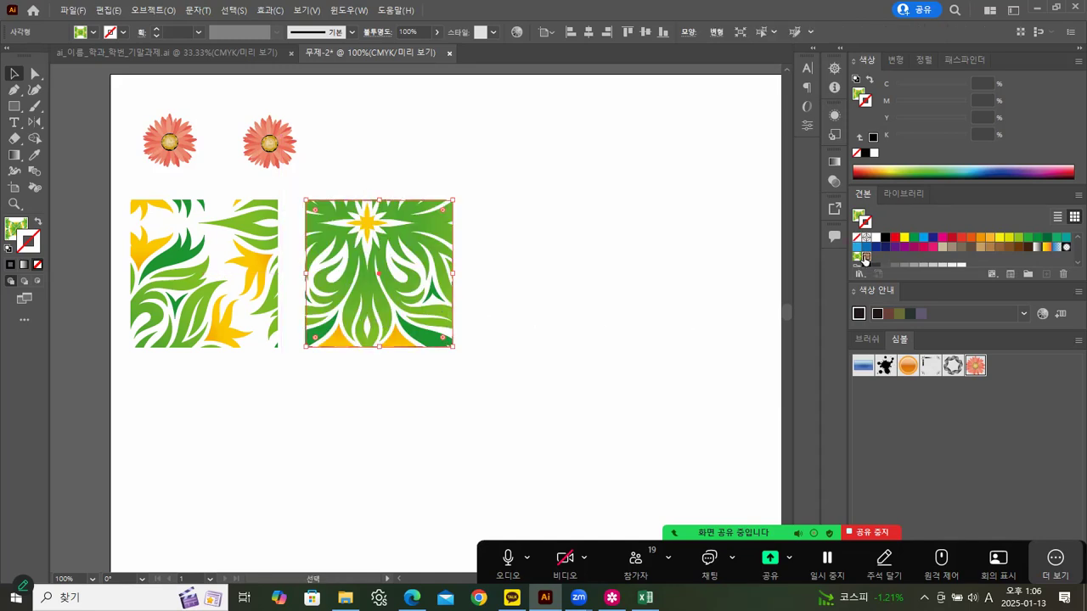
left_click(37, 223)
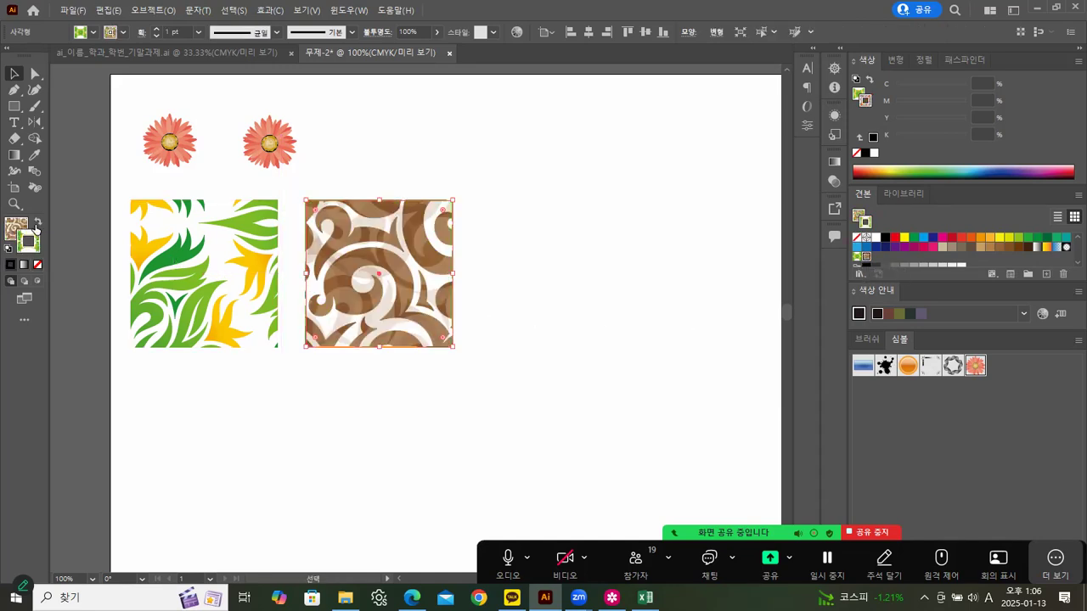
left_click(38, 264)
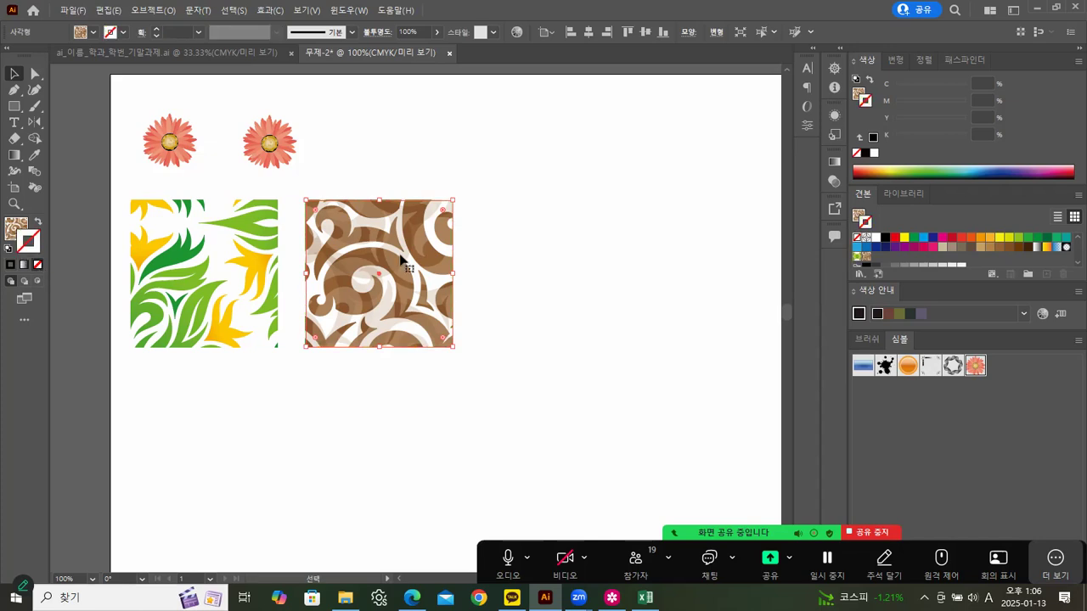
Add the original gerbera on its own to the swatches as a new pattern
left_click(483, 257)
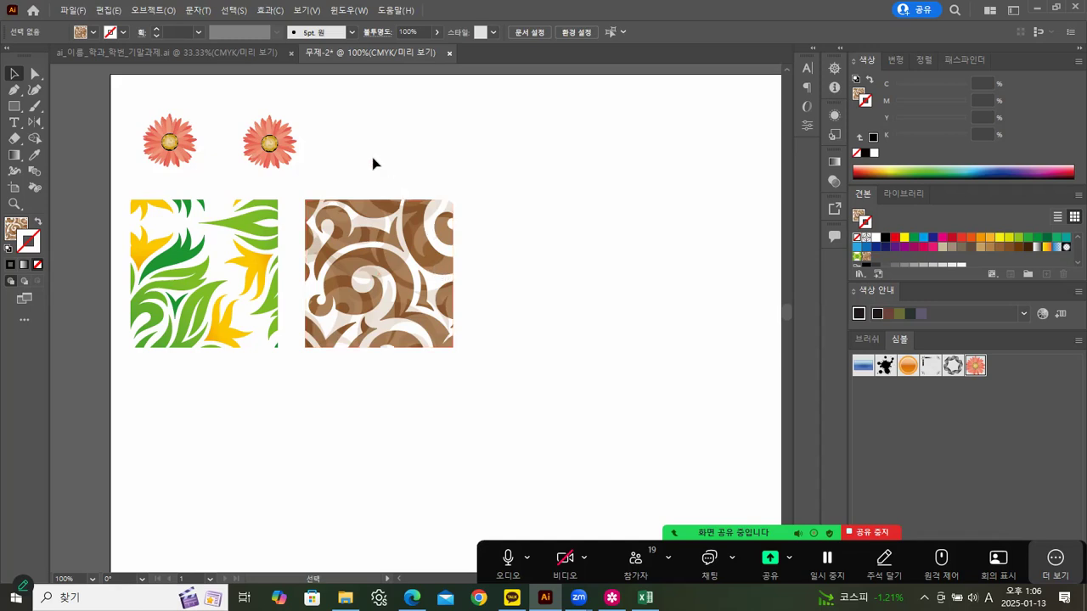
left_click(166, 145)
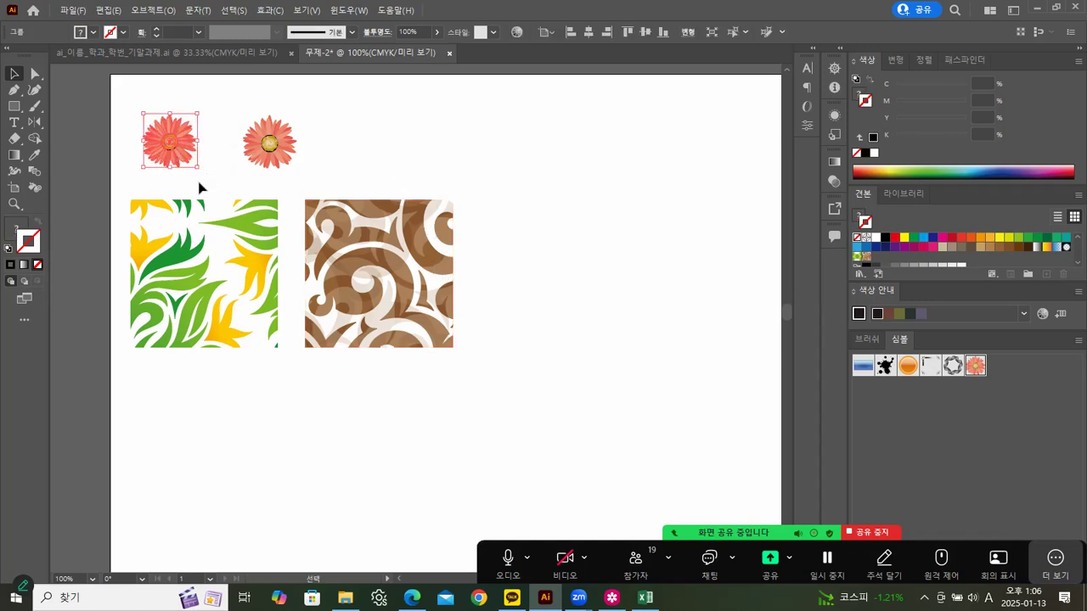
left_click(197, 185)
left_click_drag(172, 149, 879, 259)
Add the gerbera copy together with its invisible bounding rectangle to the swatches as a second flower pattern
left_click(238, 143)
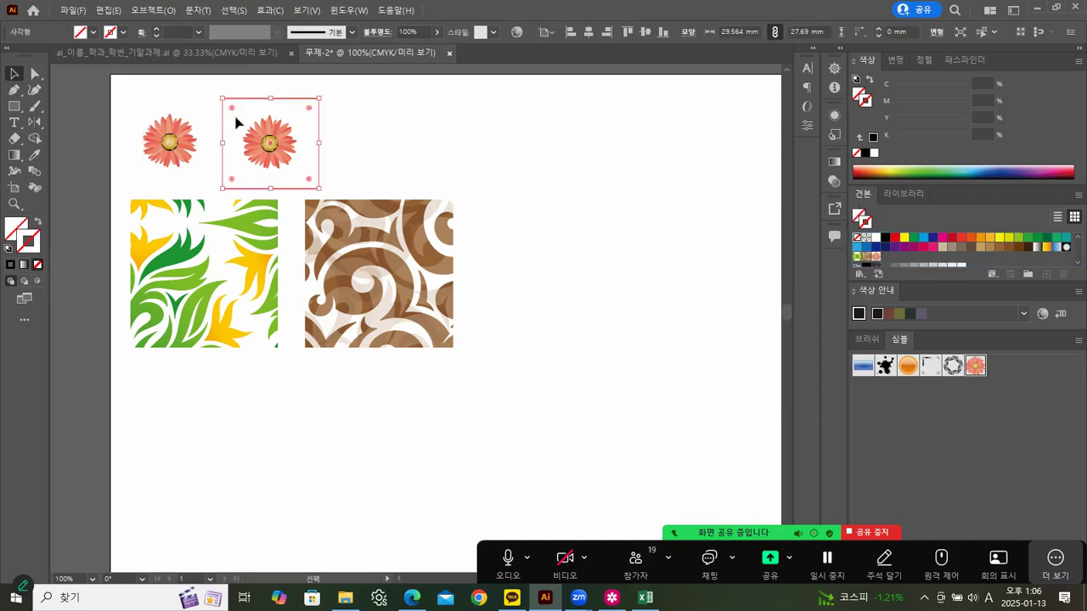
left_click(213, 116)
left_click_drag(223, 87, 333, 185)
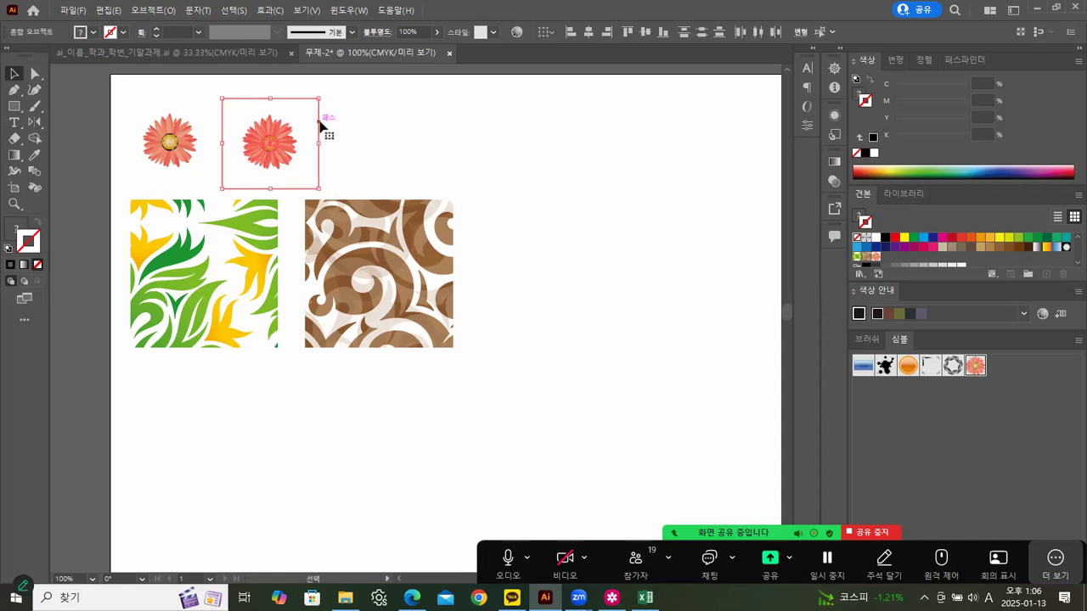
left_click_drag(286, 151, 883, 260)
left_click(604, 246)
Move the brown swirl square directly below the green leaf square, aligned with its edges
left_click_drag(381, 285, 223, 439)
left_click(308, 422)
Draw a rectangle about 124.5 x 126.2 mm in the empty area and fill it with the tightly packed gerbera pattern, without a stroke
left_click(13, 106)
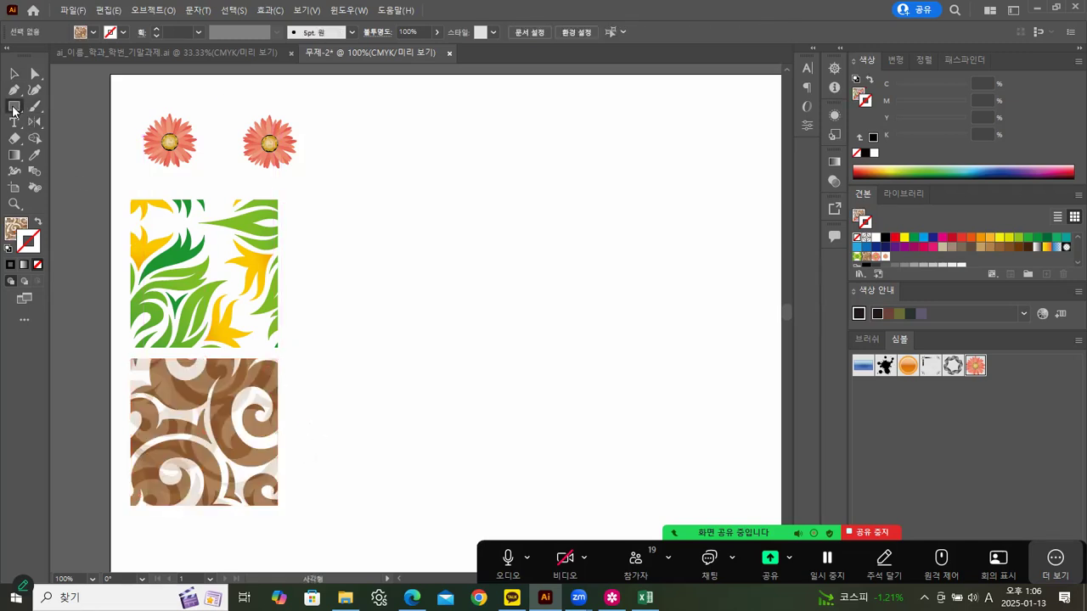
mouse_move(353, 95)
left_mouse_down()
mouse_move(587, 198)
mouse_move(720, 398)
mouse_move(759, 507)
left_mouse_up()
left_click(13, 74)
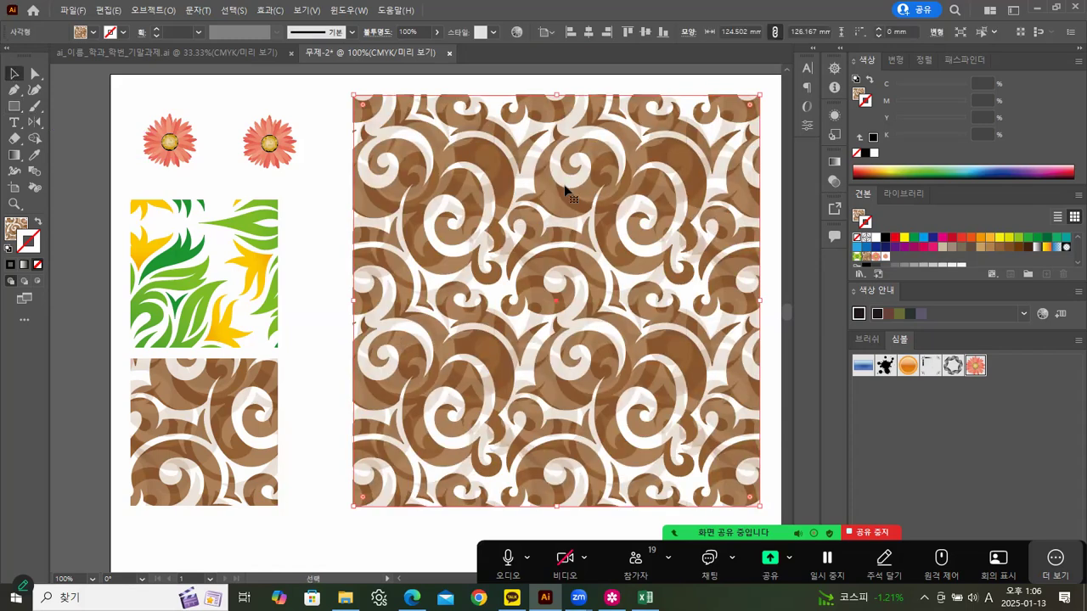
left_click(875, 256)
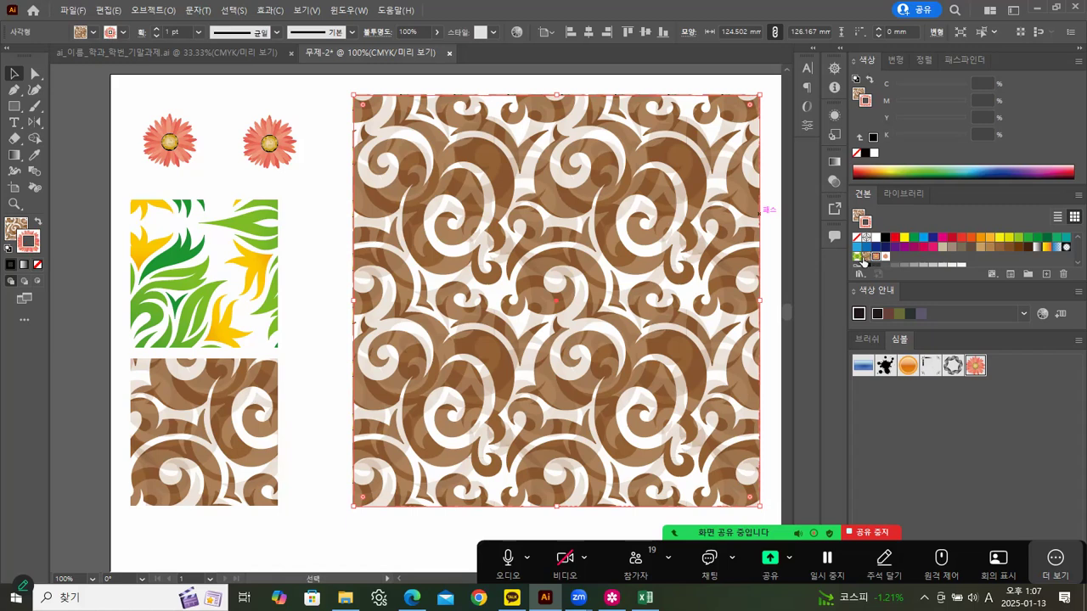
left_click(38, 221)
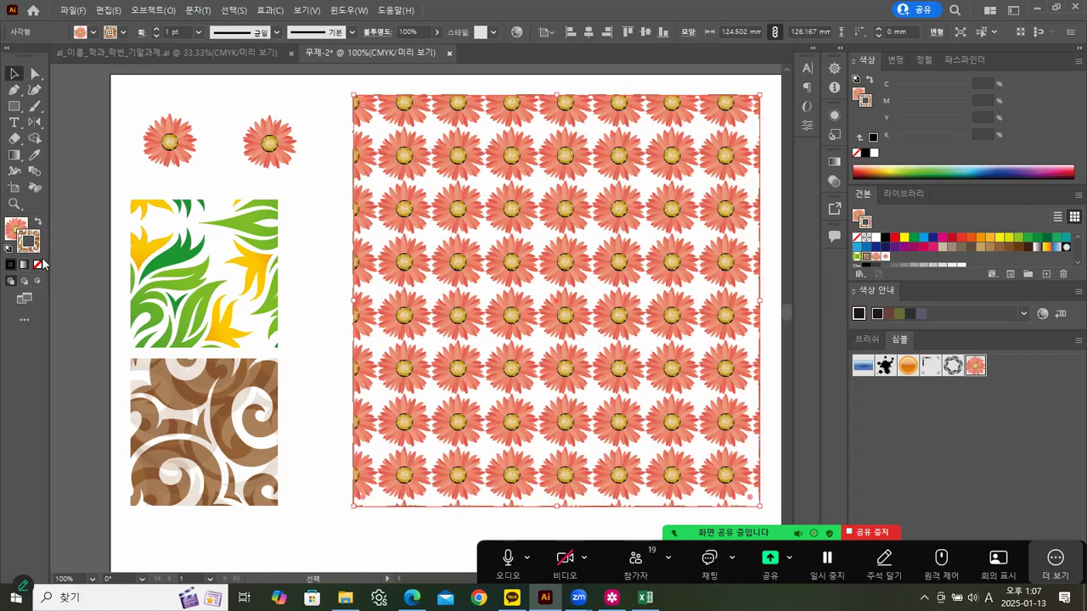
left_click(37, 265)
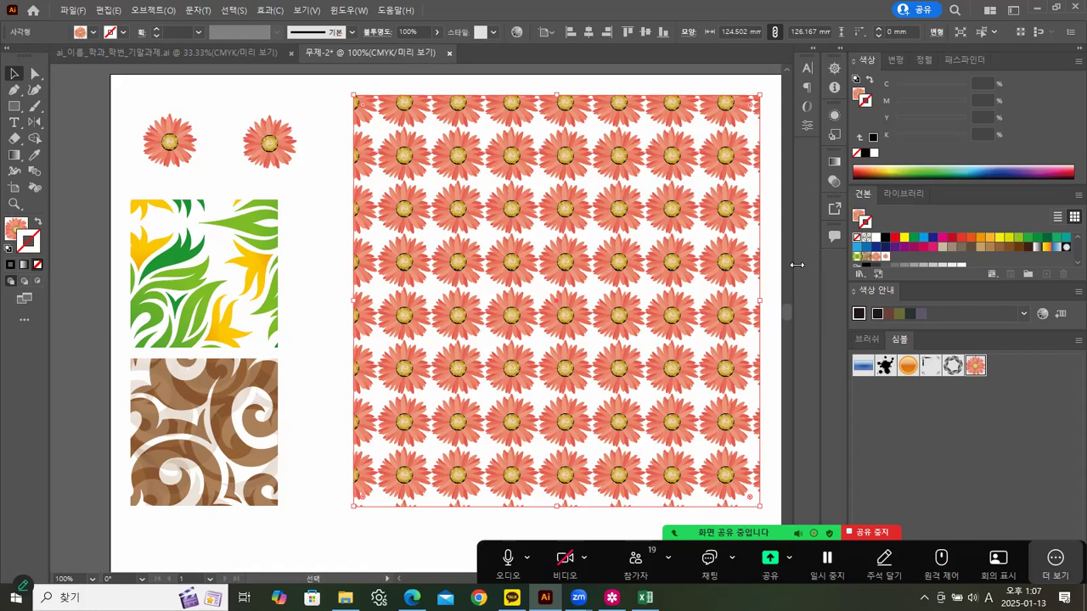
Change the large rectangle's fill to the spaced gerbera pattern swatch and keep it without a stroke
left_click(886, 265)
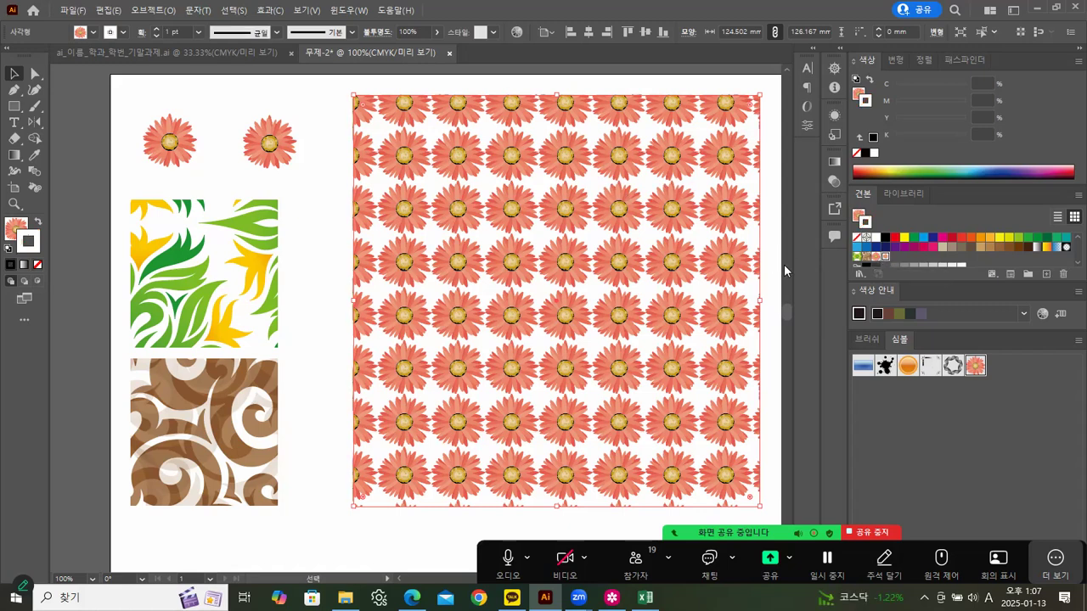
left_click(39, 265)
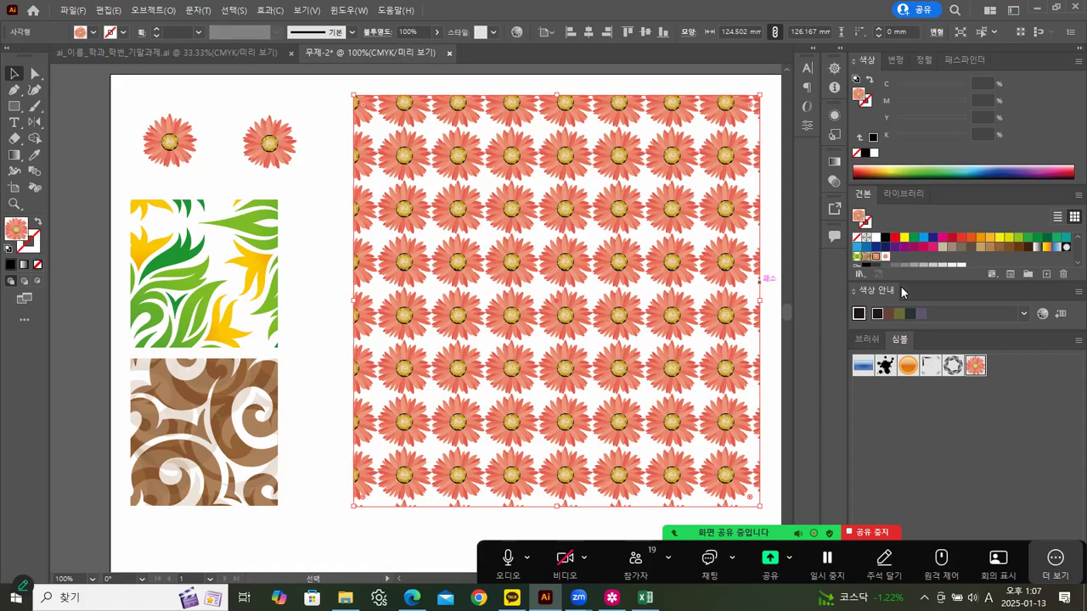
left_click(886, 257)
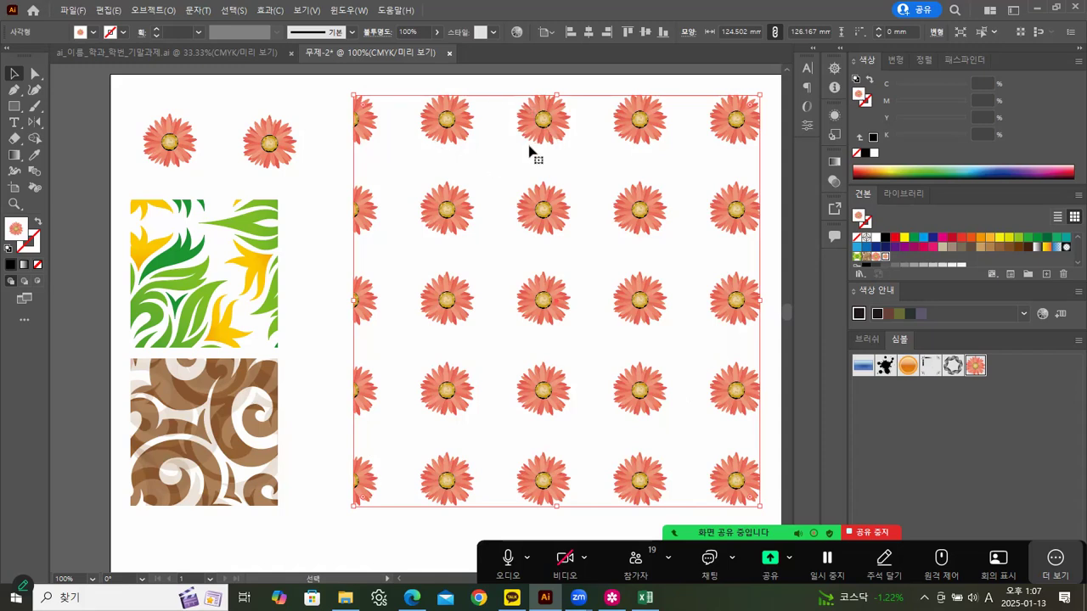
Compare the tight and spaced gerbera patterns on the large rectangle by alternating its fill, and delete the rectangle
left_click(322, 175)
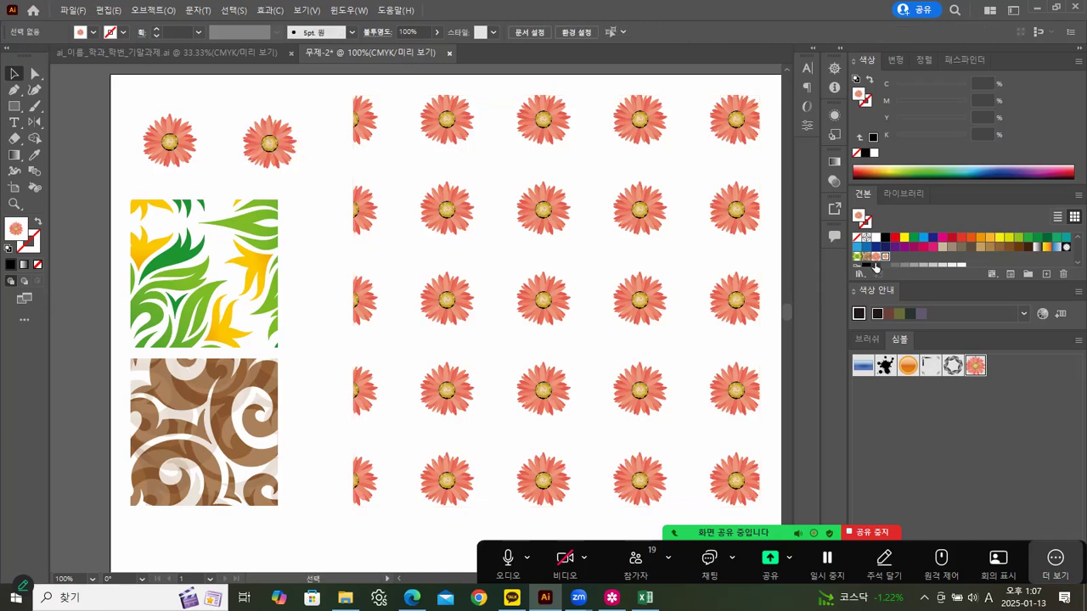
left_click(545, 134)
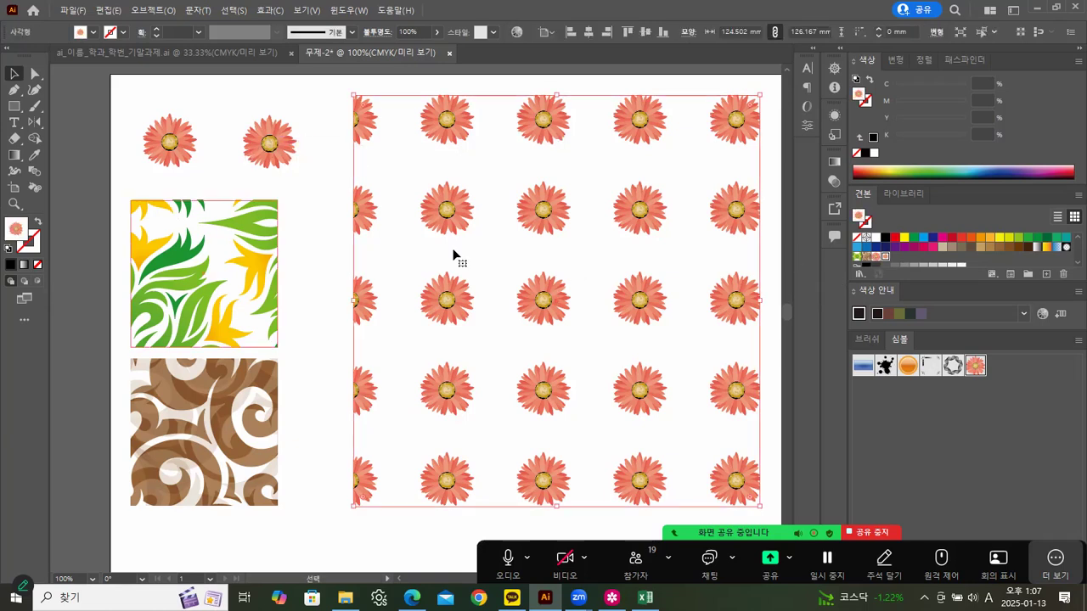
left_click(874, 257)
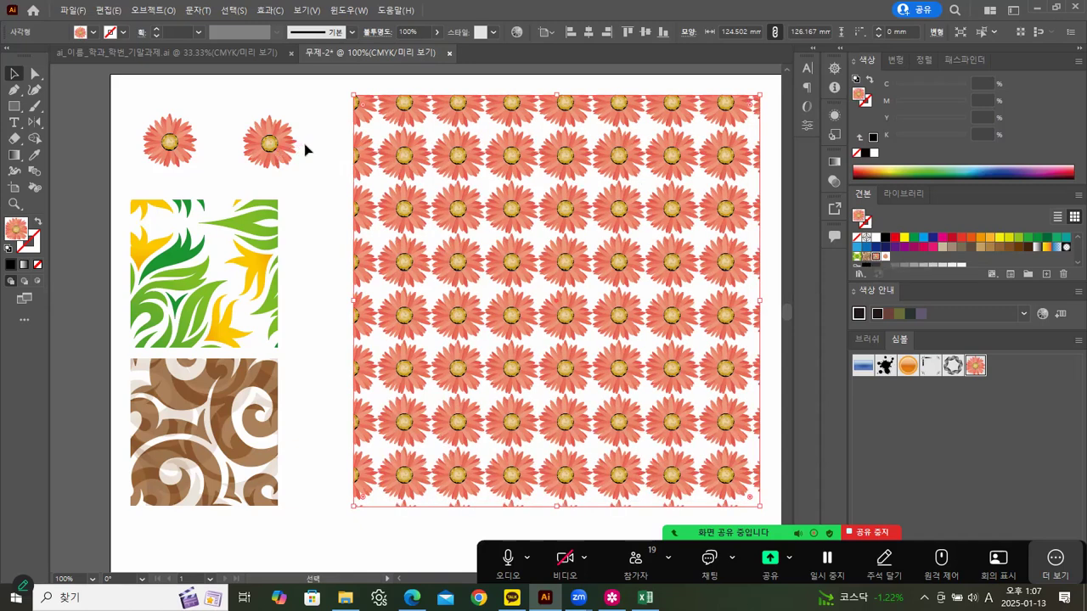
left_click(886, 257)
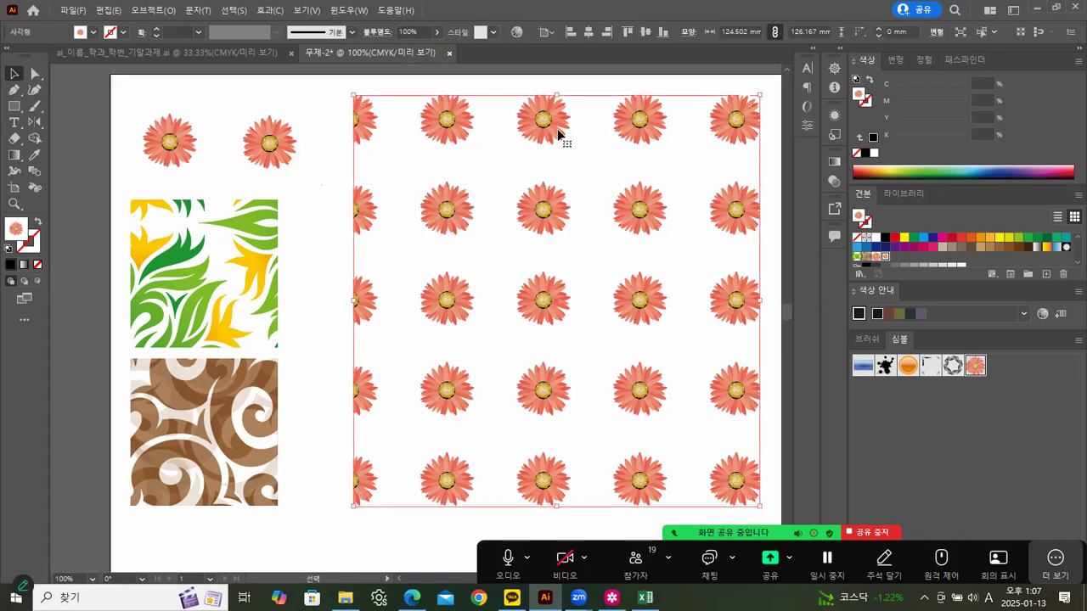
key("Delete")
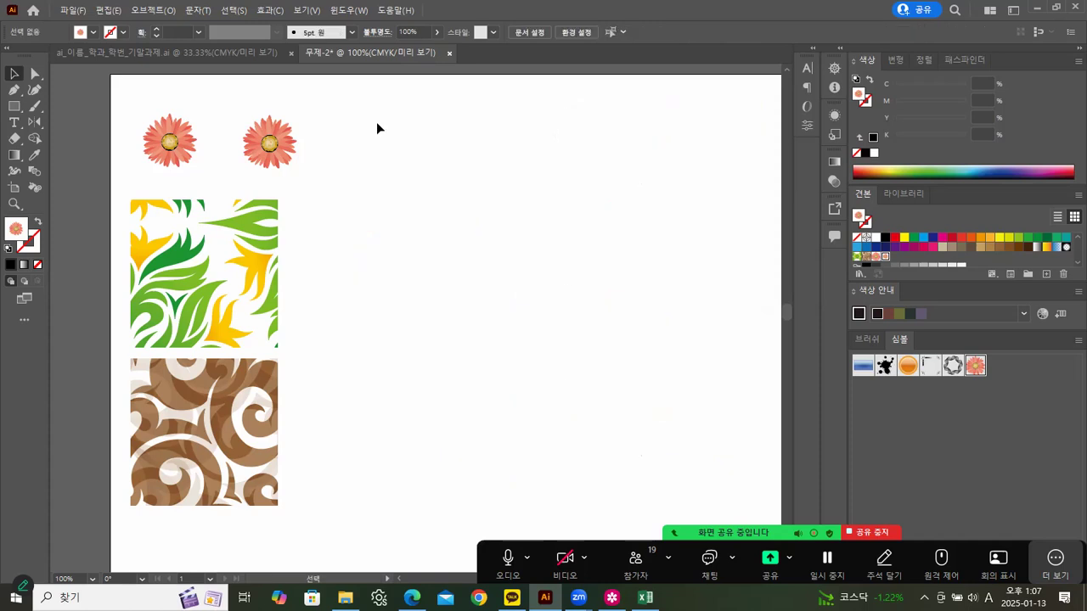
Delete the original gerbera, keeping the copy with its bounding rectangle
left_click_drag(131, 95, 311, 177)
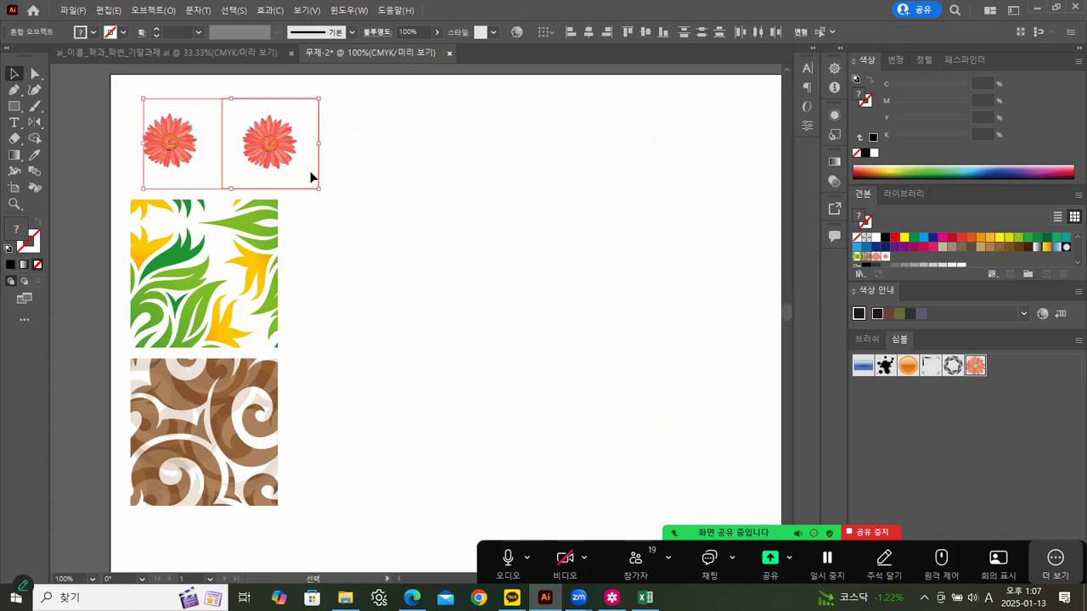
left_click(367, 146)
left_click(169, 145)
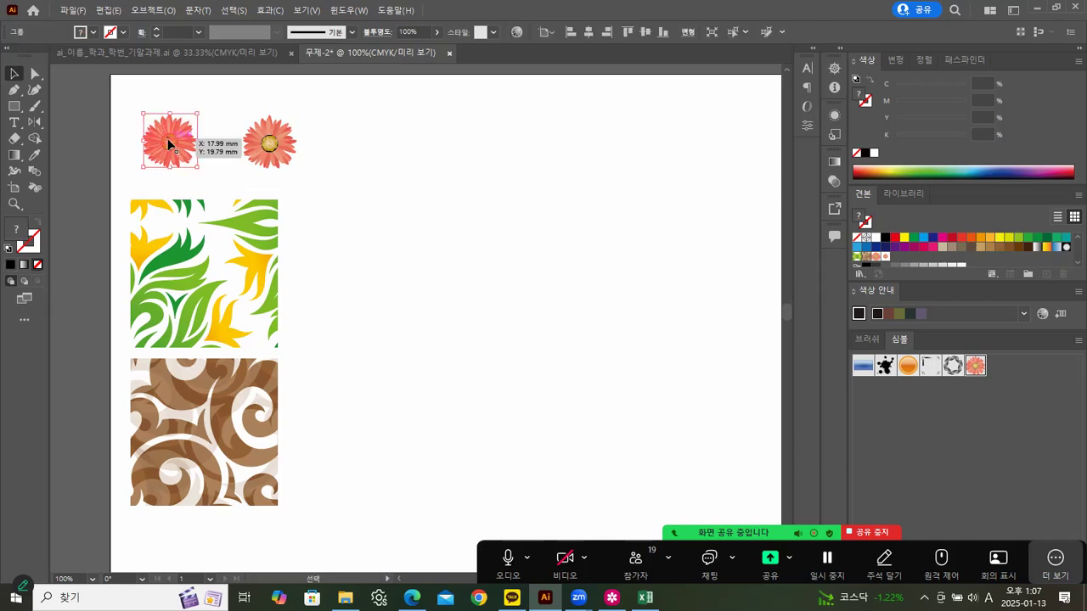
key("Delete")
Draw a small square above the leaf-pattern square and fill it with cyan (C 100, M 0, Y 0, K 0)
left_click(13, 106)
left_click_drag(145, 110, 191, 157)
left_click(12, 74)
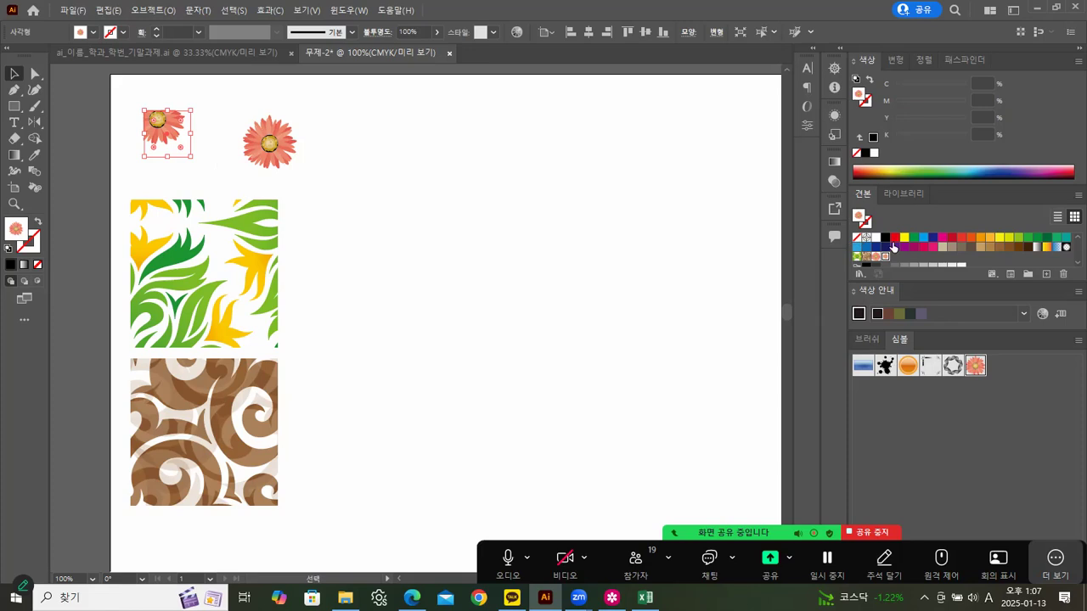
left_click(924, 240)
left_click(544, 247)
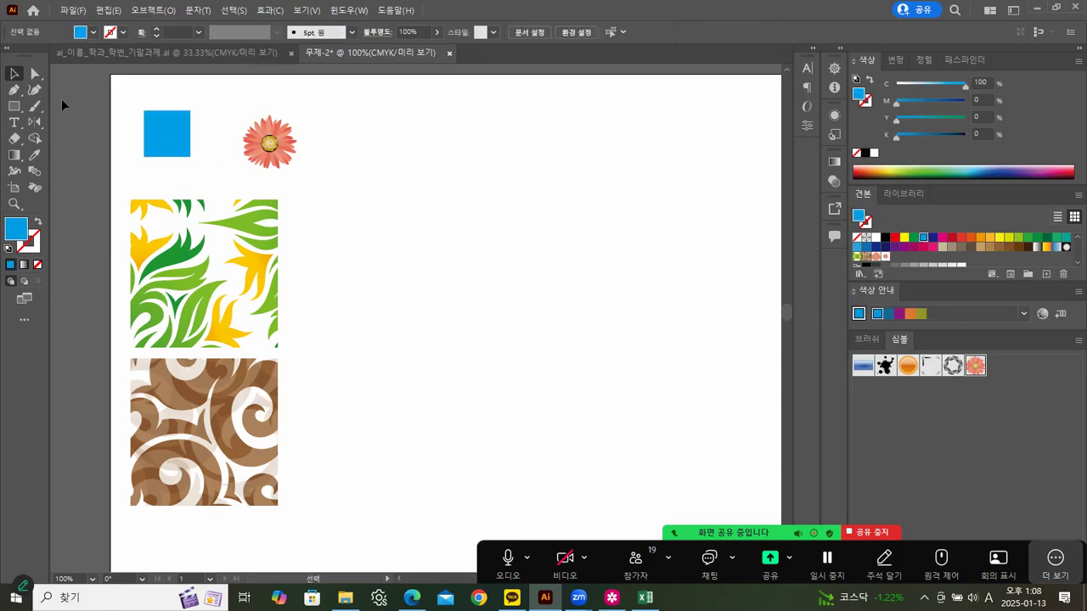
Draw a larger square around the small blue one, nudge it left to centre it, and remove its fill and stroke
left_click_drag(13, 109, 54, 108)
left_click_drag(126, 88, 217, 177)
key("Left")
key("Left")
key("Left")
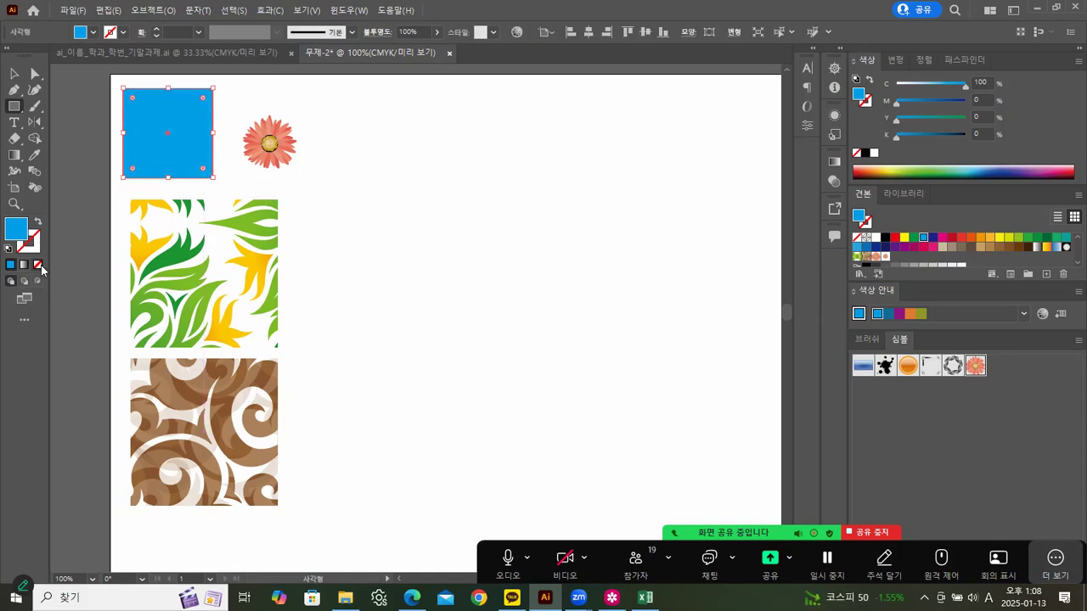
left_click(39, 266)
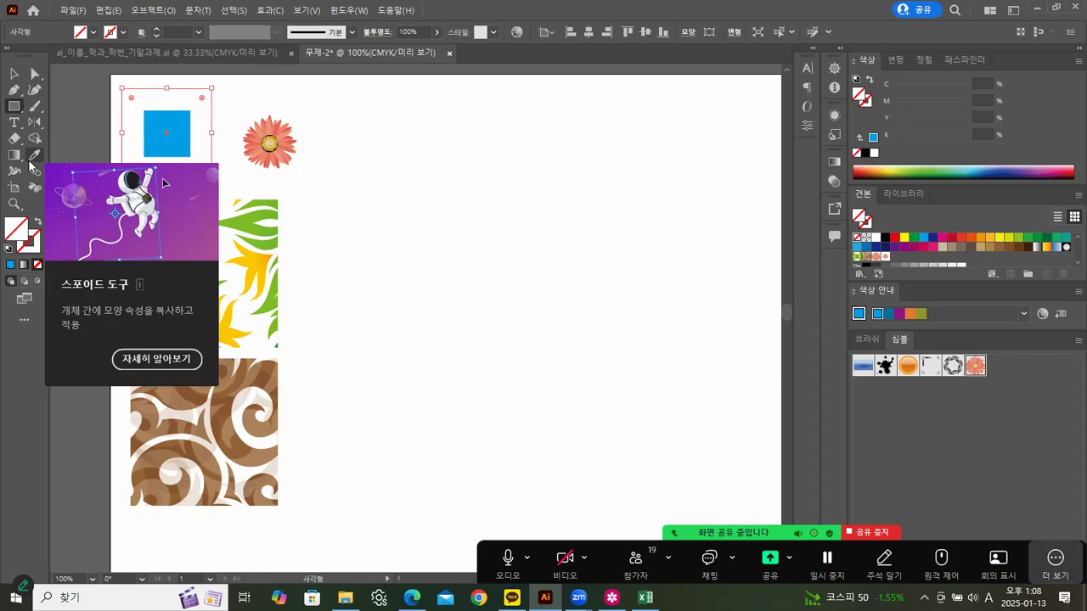
left_click(13, 74)
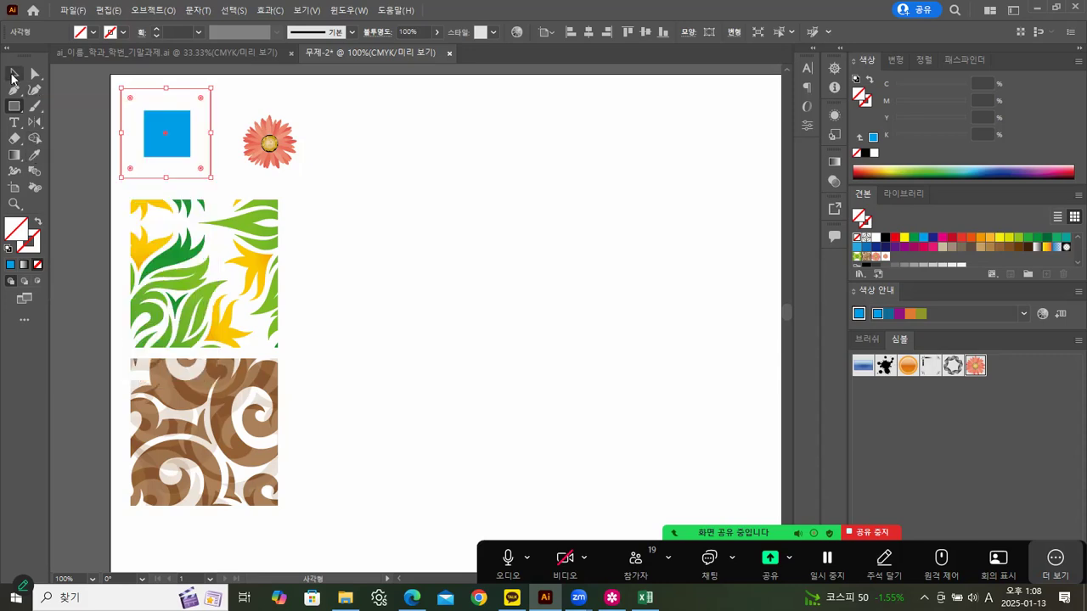
left_click(202, 114)
left_click_drag(155, 83, 194, 159)
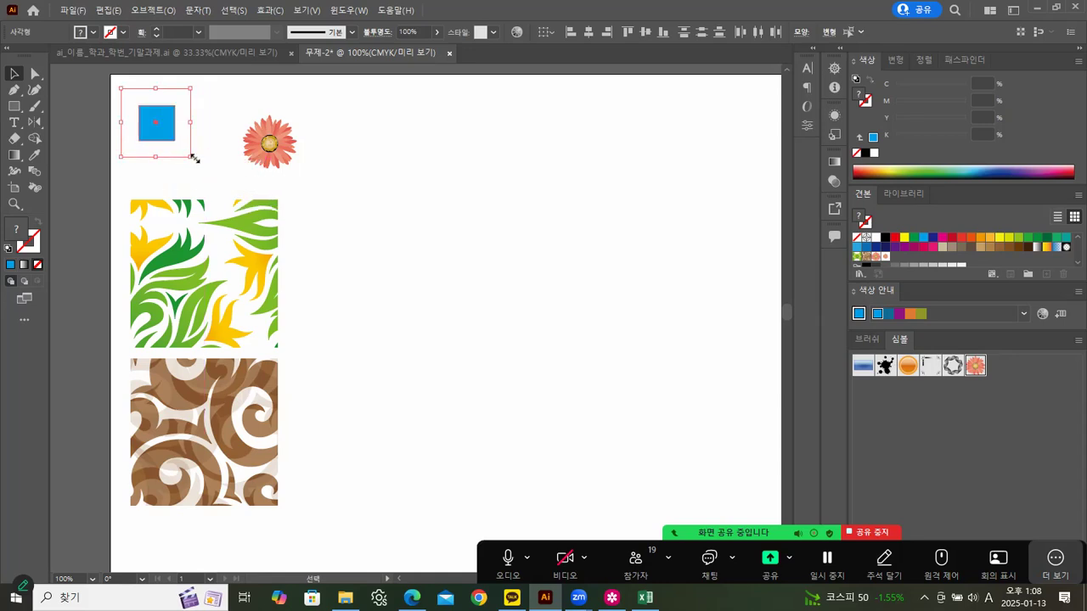
key("ctrl+z")
key("ctrl+z")
key("ctrl+shift+z")
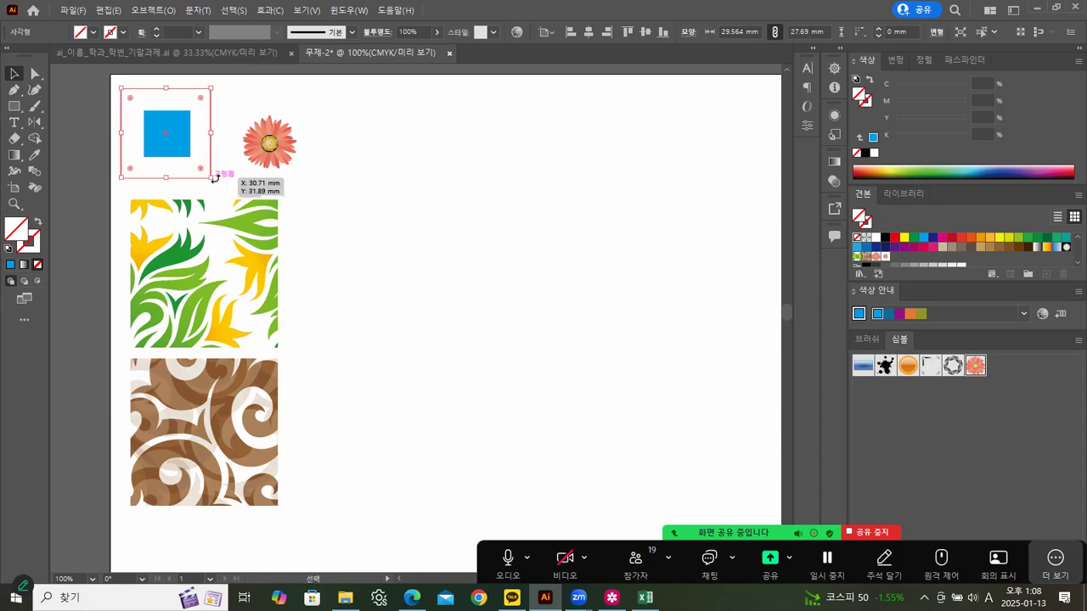
Shrink the unfilled square to about 21.3 x 21 mm, its lower-right corner meeting the blue square's, and add both to the swatches as a pattern
left_click_drag(212, 180, 192, 158)
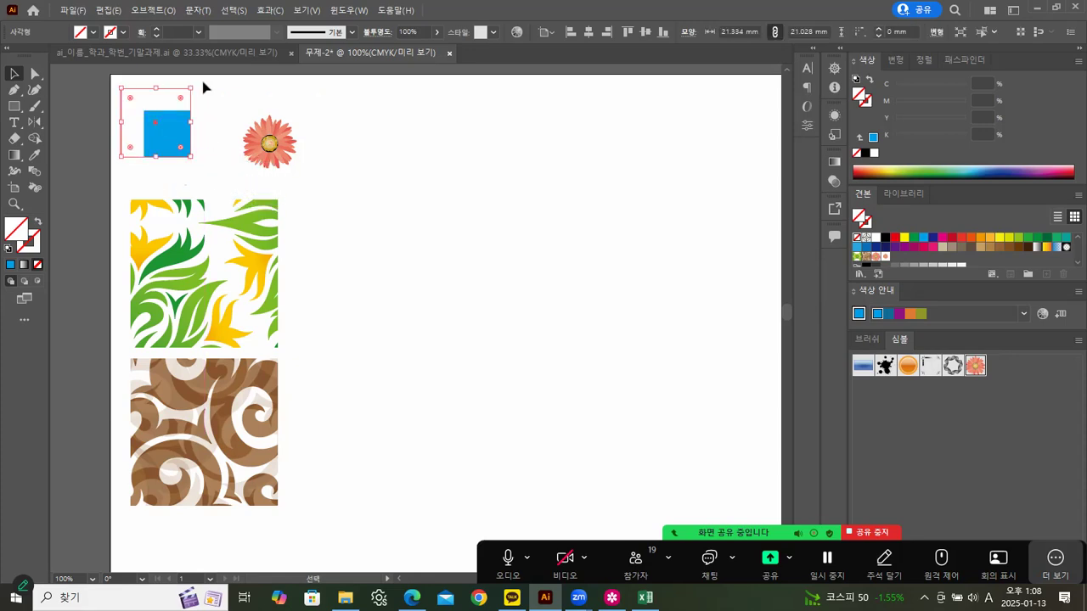
left_click(204, 88)
left_click(183, 143)
left_click_drag(170, 134, 895, 260)
left_click(526, 282)
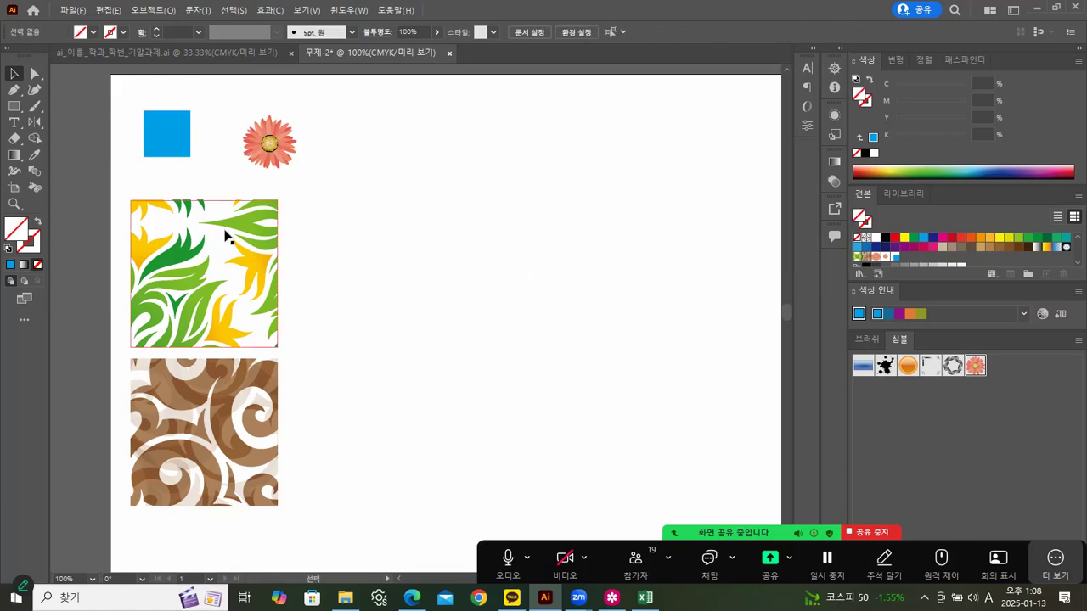
Draw a rectangle about 124.9 x 122.8 mm in the empty area and fill it with the blue-square pattern swatch
left_click(14, 106)
mouse_move(343, 110)
left_mouse_down()
mouse_move(639, 372)
mouse_move(751, 511)
left_mouse_up()
left_click(14, 74)
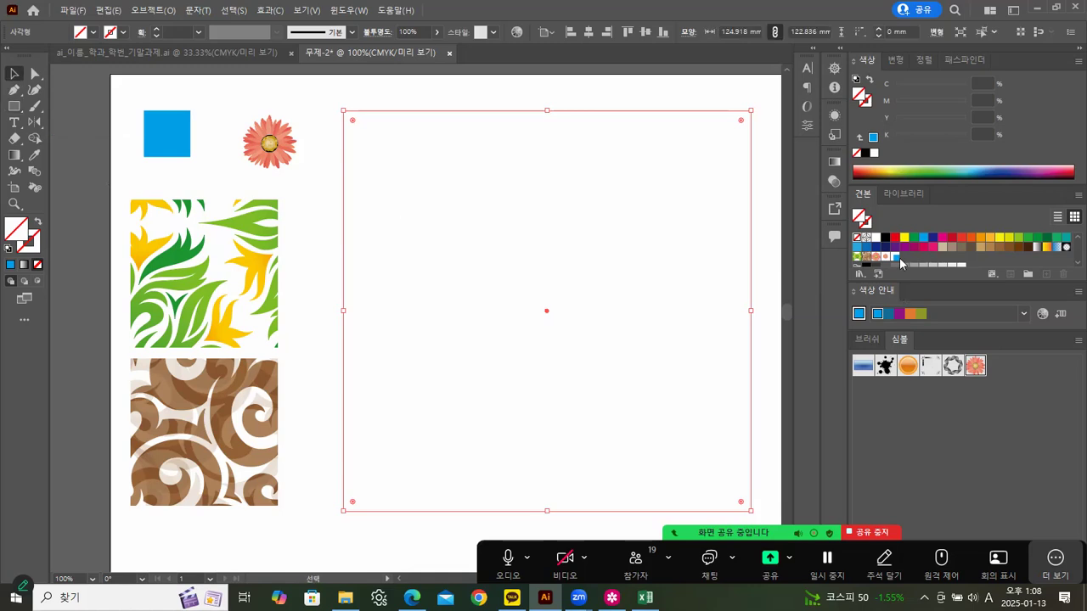
left_click(895, 259)
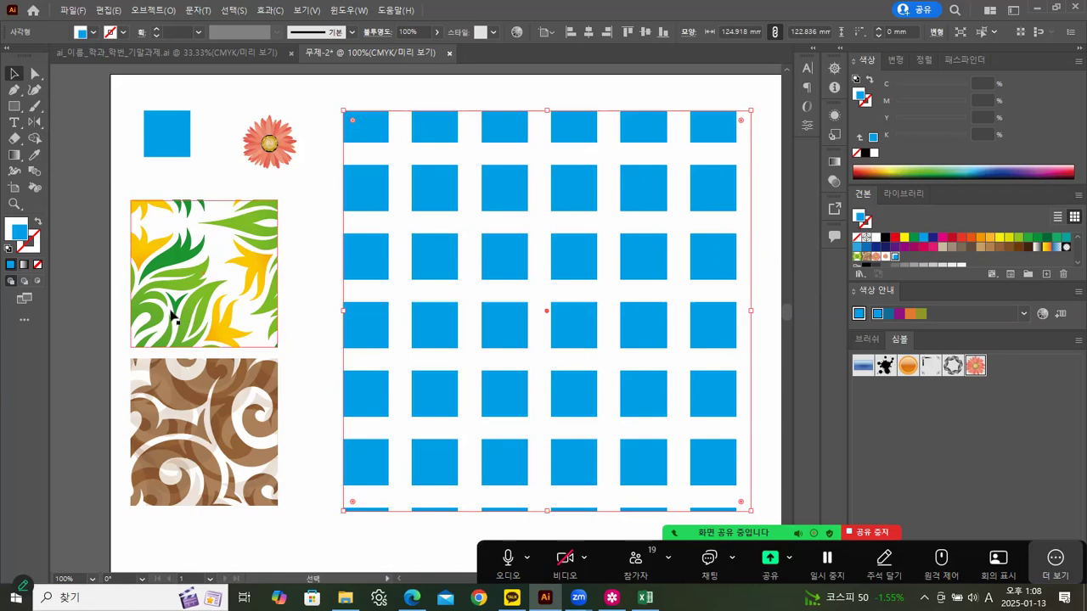
Give the large blue-pattern rectangle a 1 pt black stroke and leave it selected
left_click(31, 245)
left_click(885, 236)
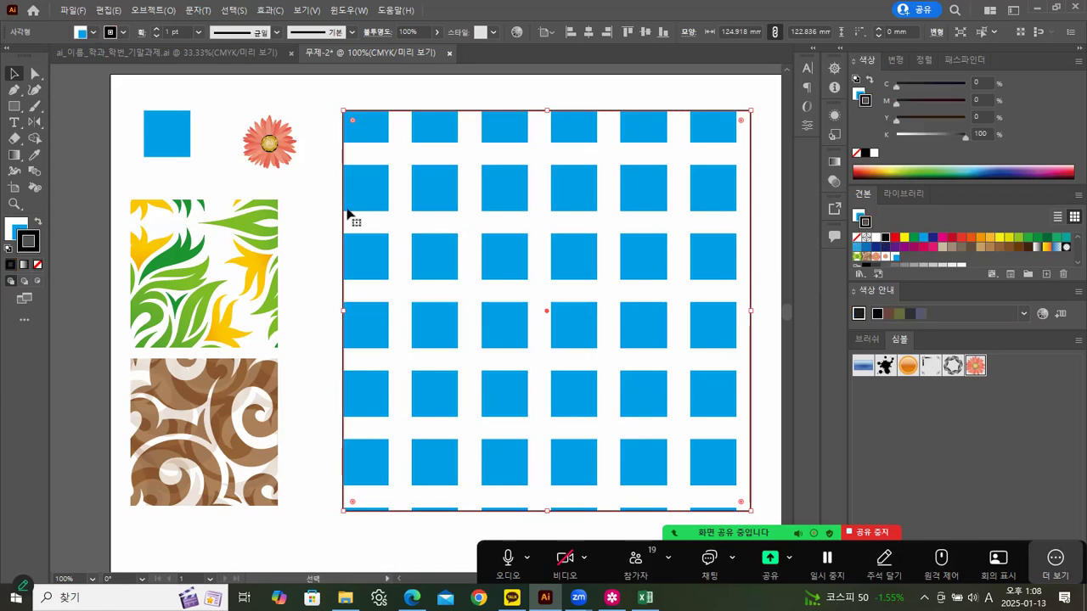
left_click(291, 109)
left_click(492, 141)
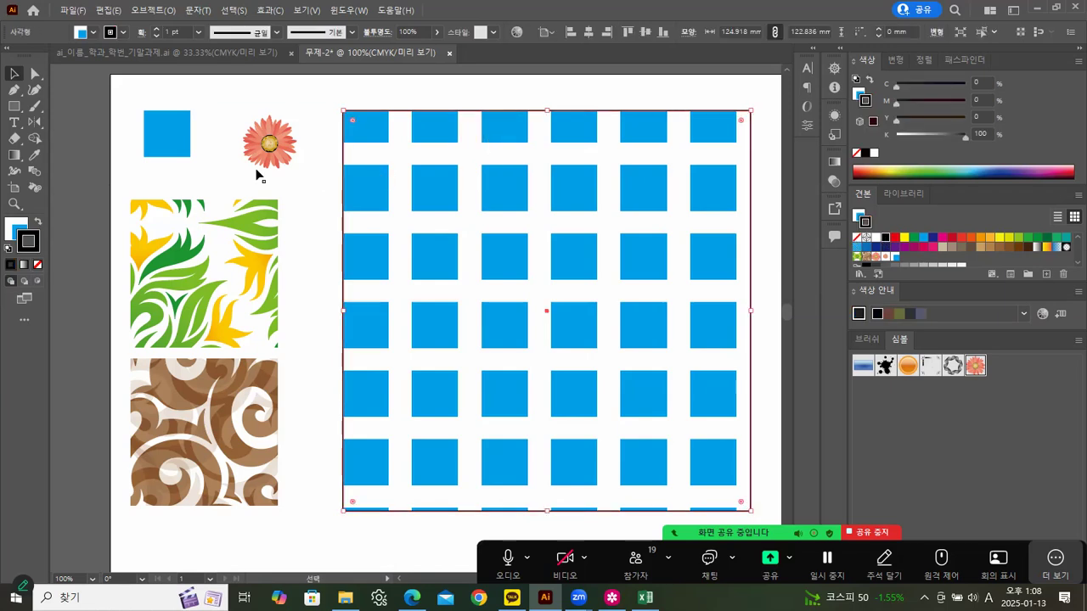
Try to scale only the large rectangle's pattern uniformly to 25%, with pattern transformation on and corner, stroke/effect and object scaling off
left_click(34, 123)
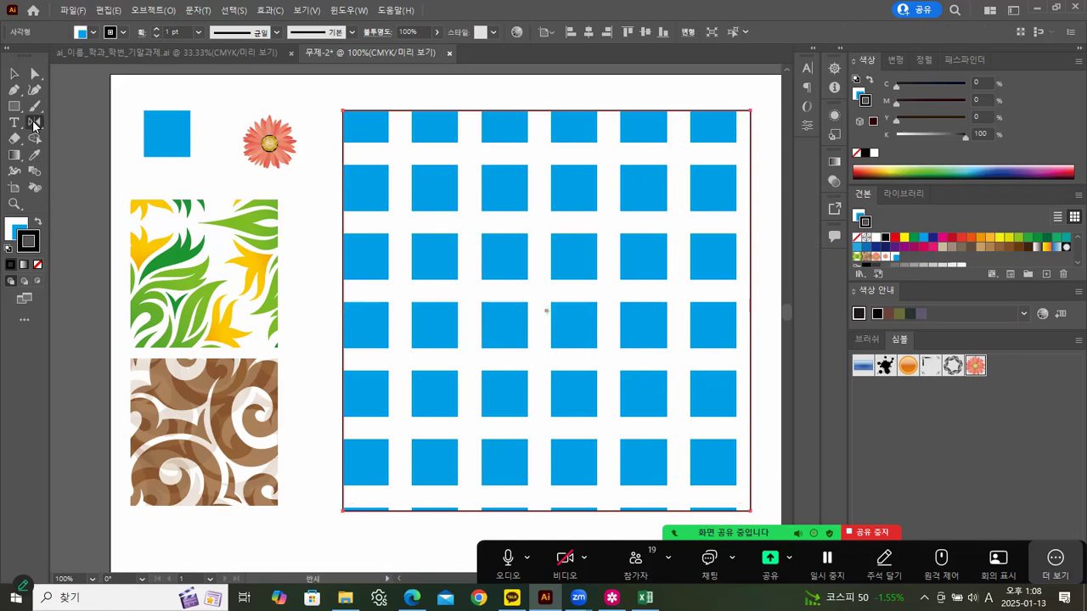
left_click(32, 120)
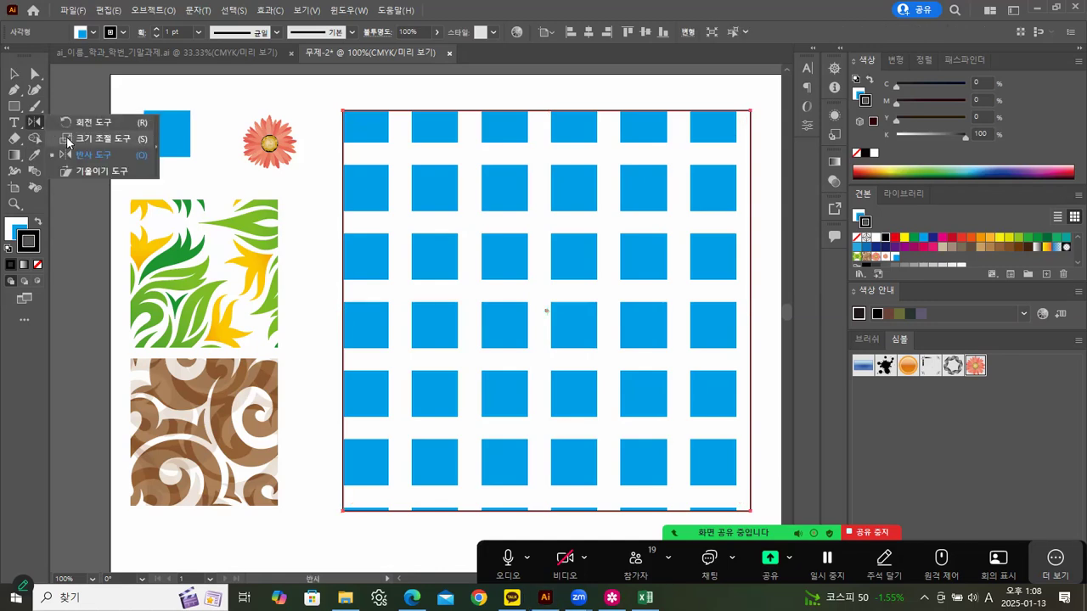
left_click(68, 140)
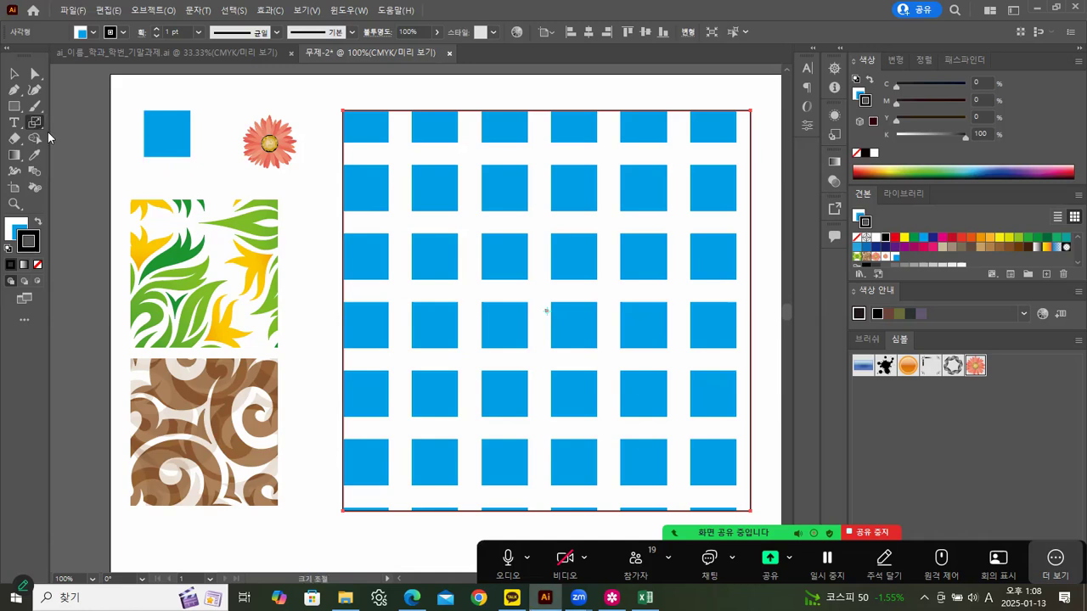
double_click(35, 123)
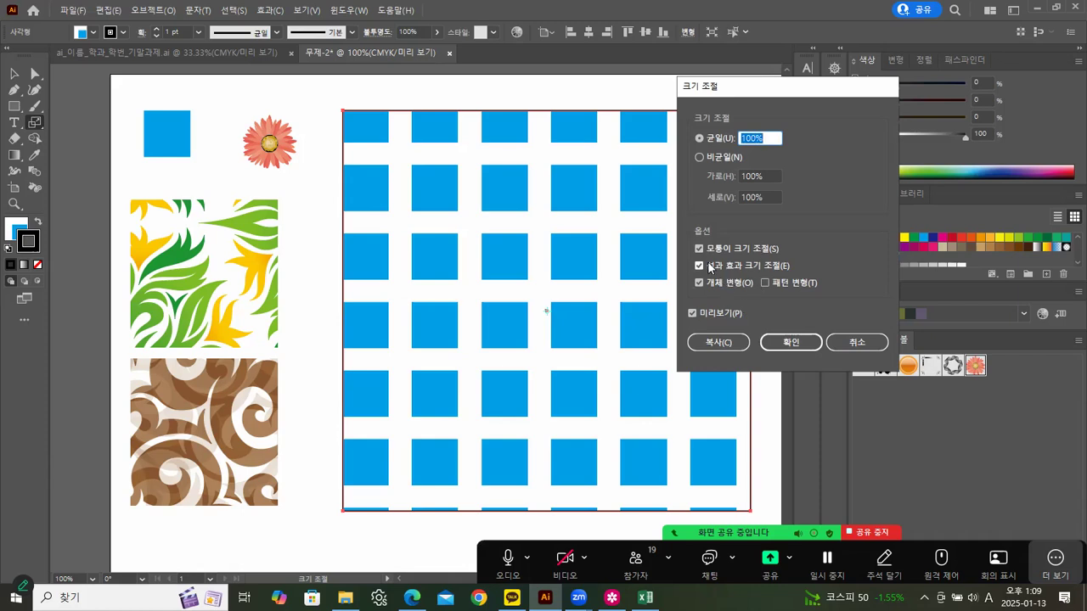
left_click(765, 283)
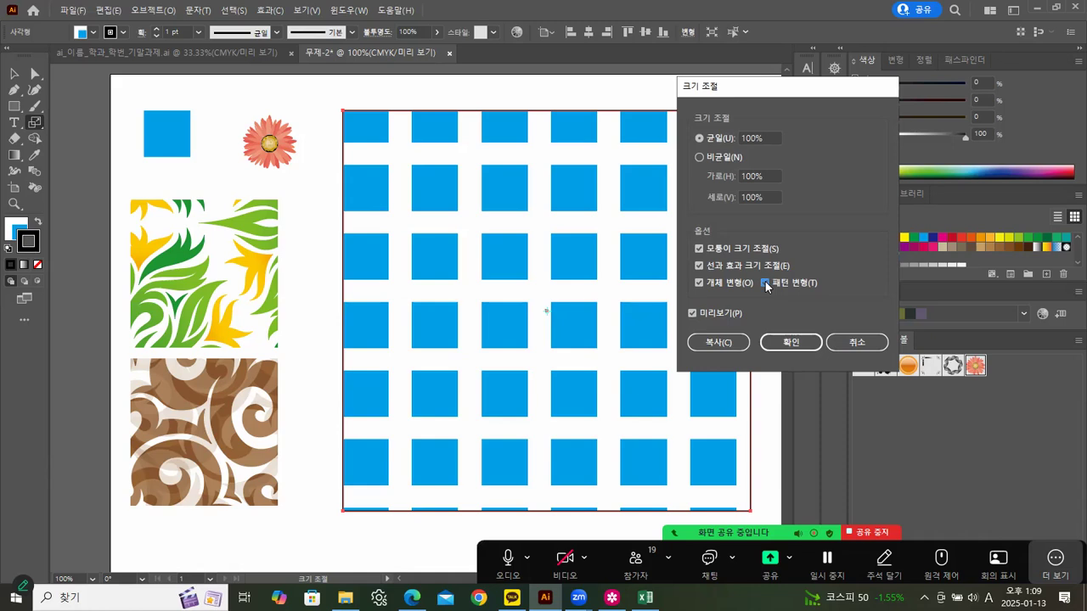
left_click(699, 266)
left_click(699, 249)
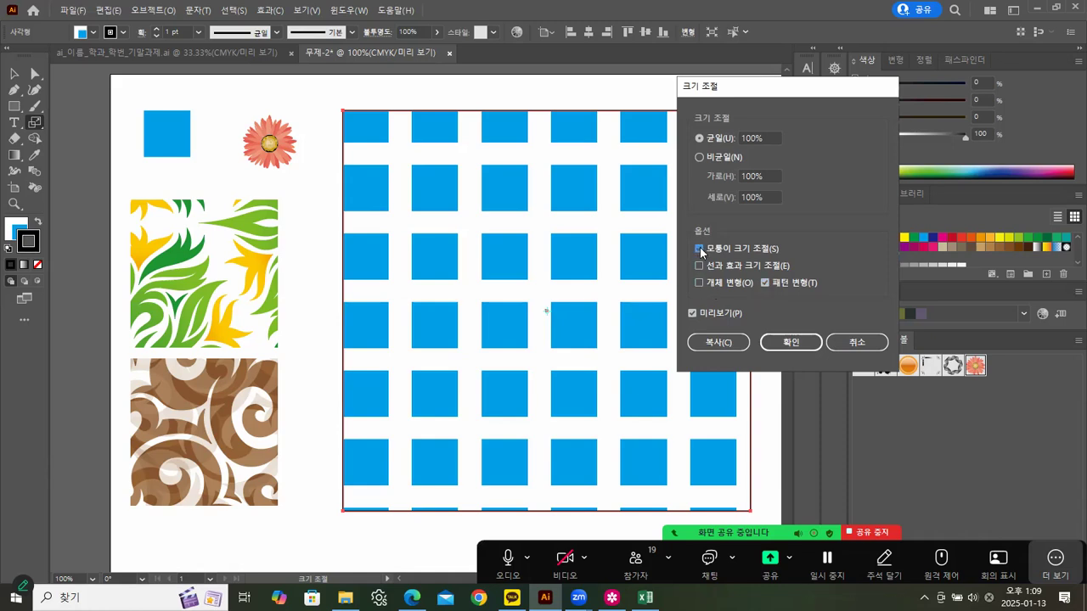
double_click(752, 138)
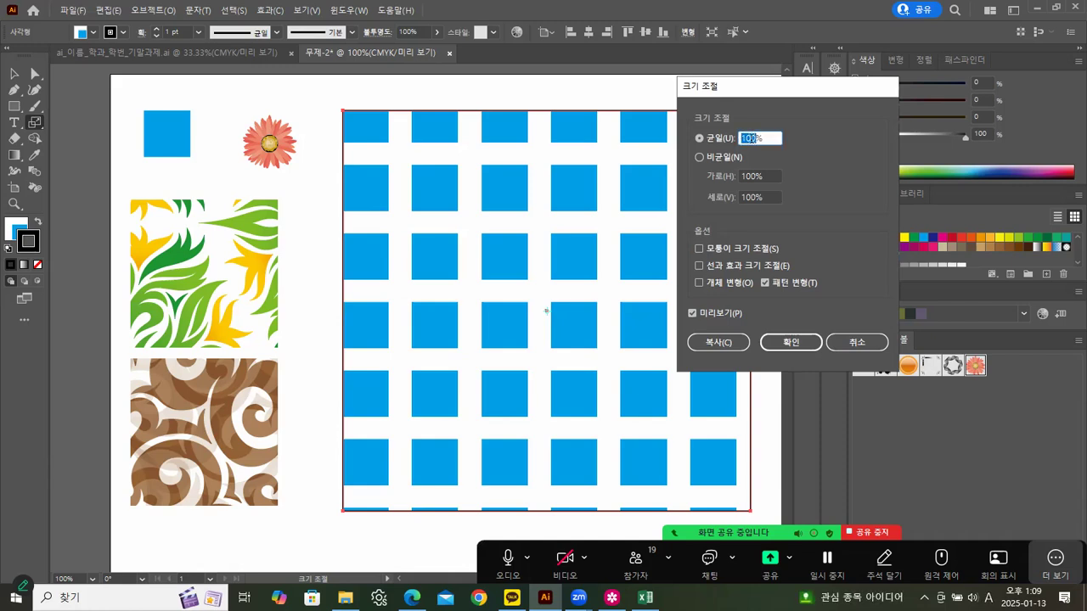
type("25")
left_click(789, 343)
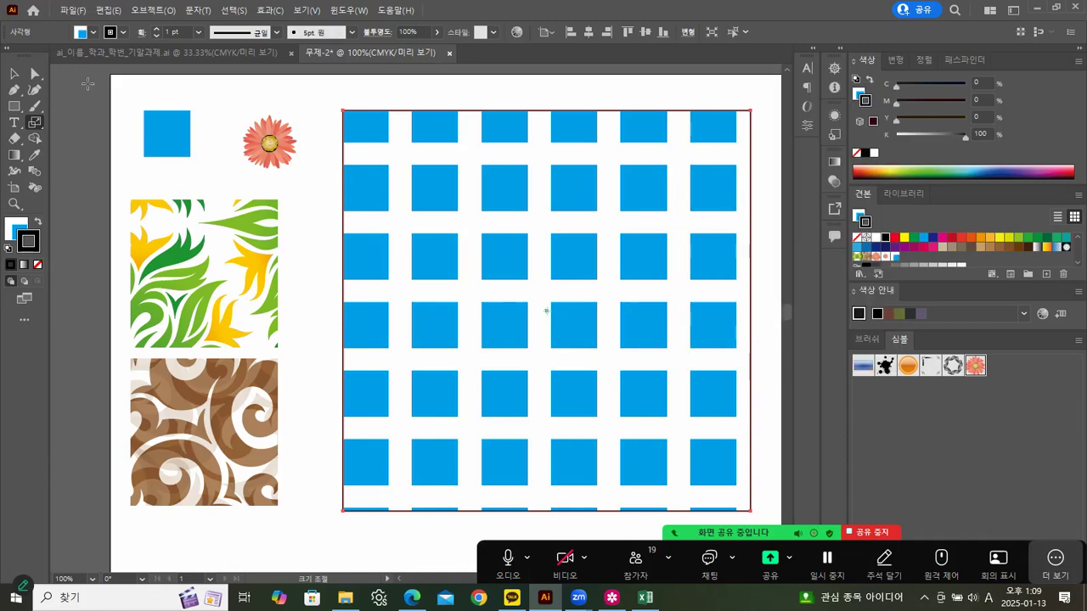
Retry the uniform 25% pattern-only scaling on the large blue-pattern rectangle
left_click(14, 74)
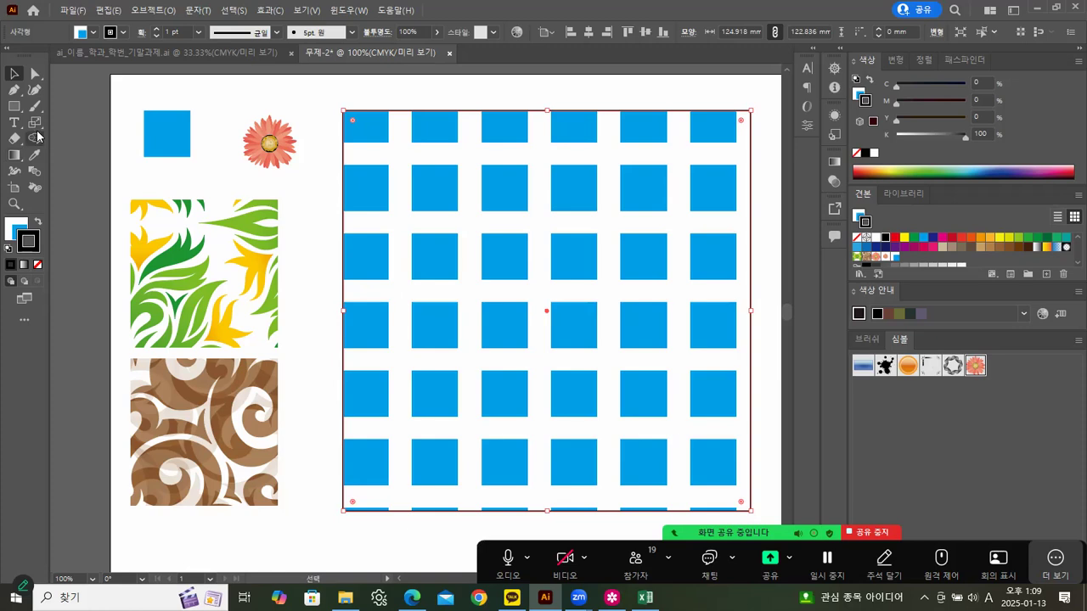
double_click(35, 122)
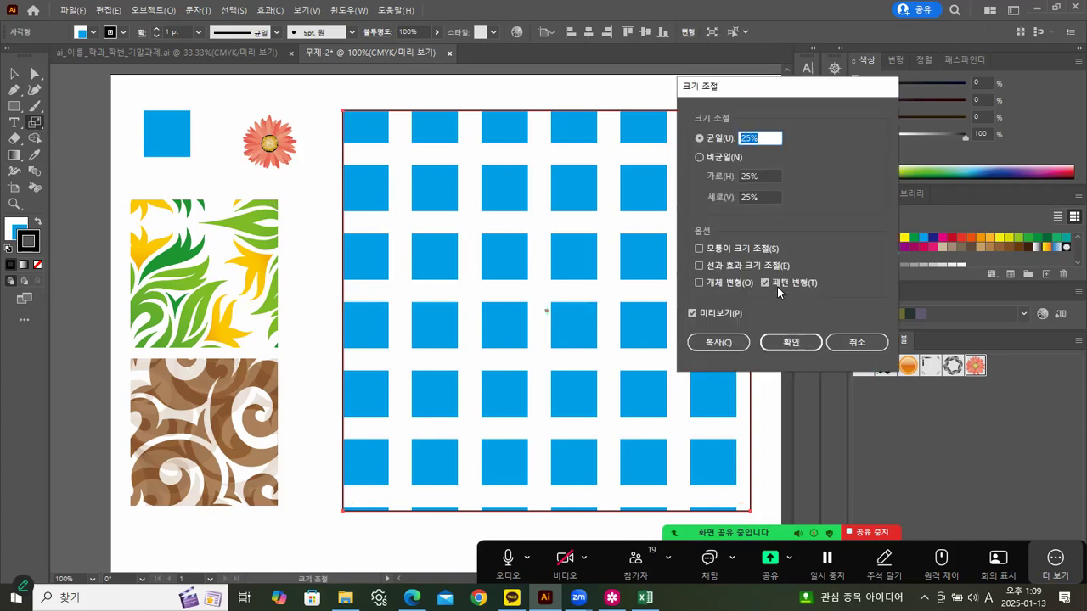
left_click(781, 344)
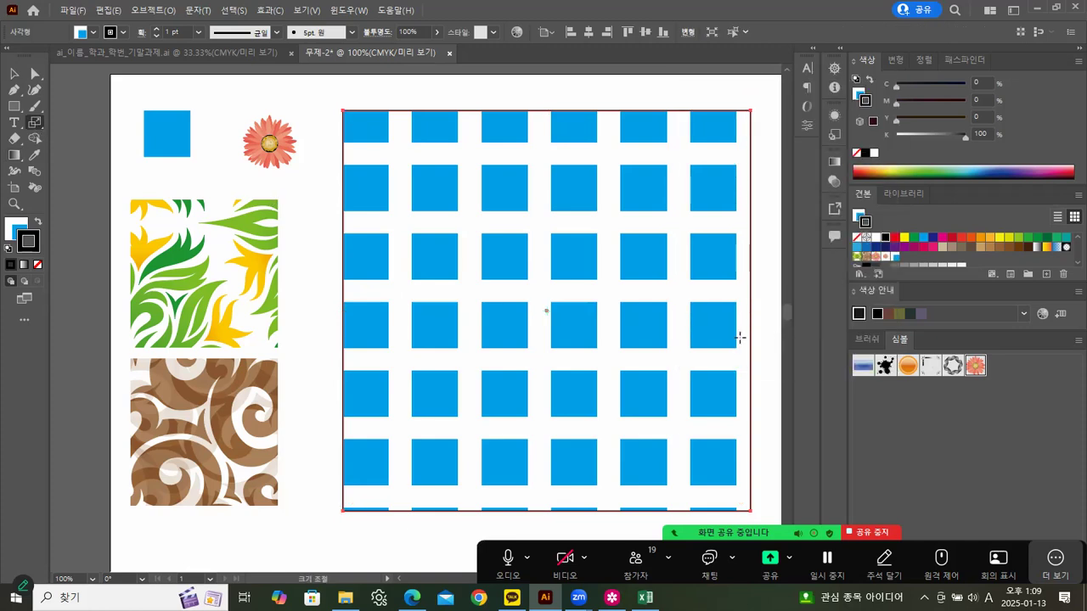
Make the large rectangle's fill the active attribute and scale only its pattern uniformly to 25%
left_click(20, 228)
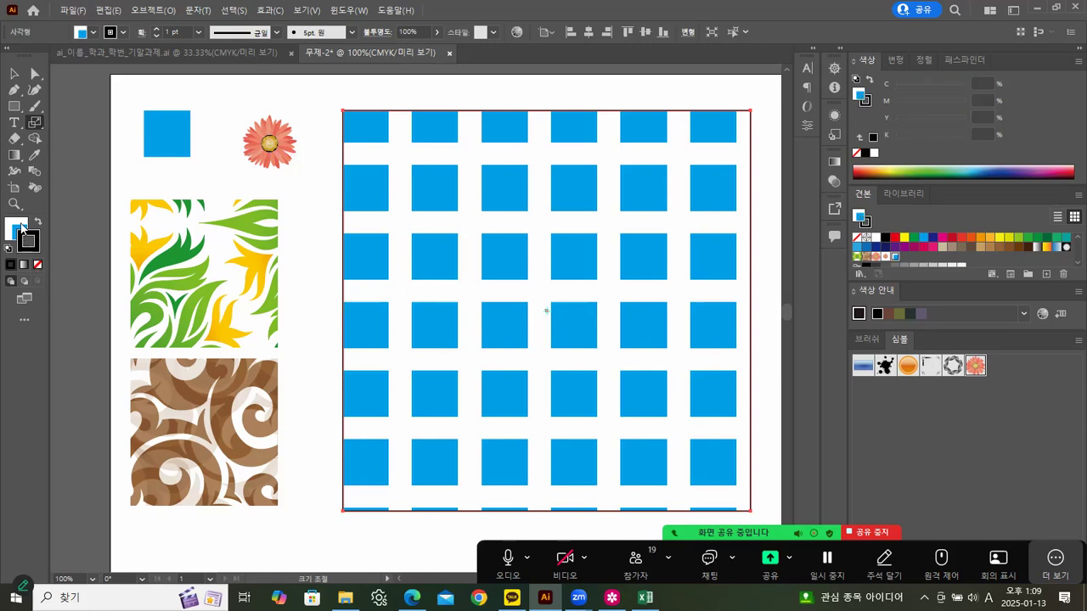
double_click(36, 124)
left_click(790, 343)
left_click(14, 74)
left_click(299, 97)
left_click(371, 129)
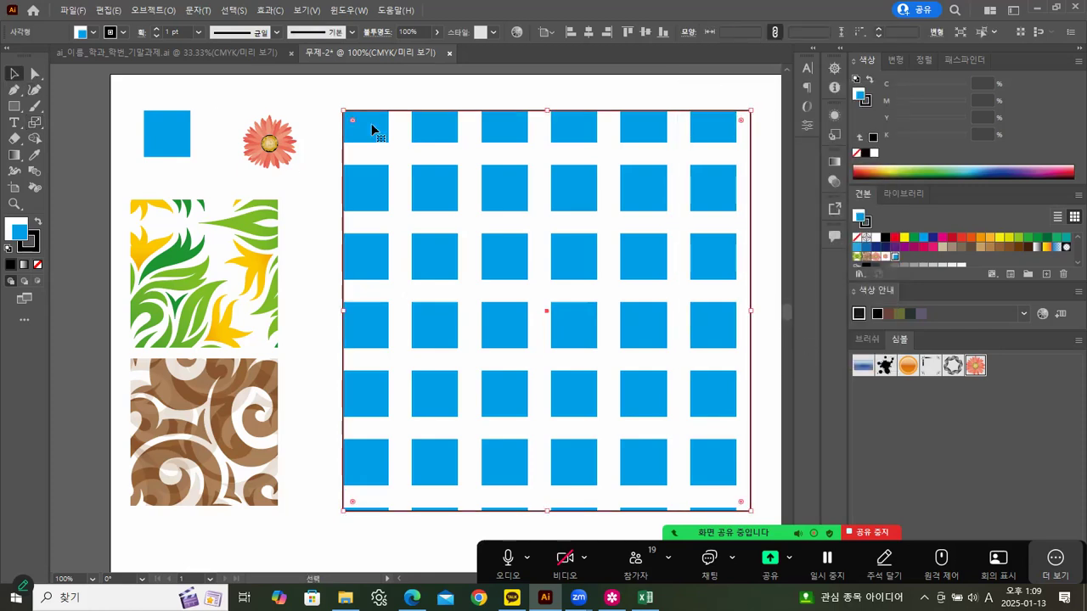
double_click(34, 122)
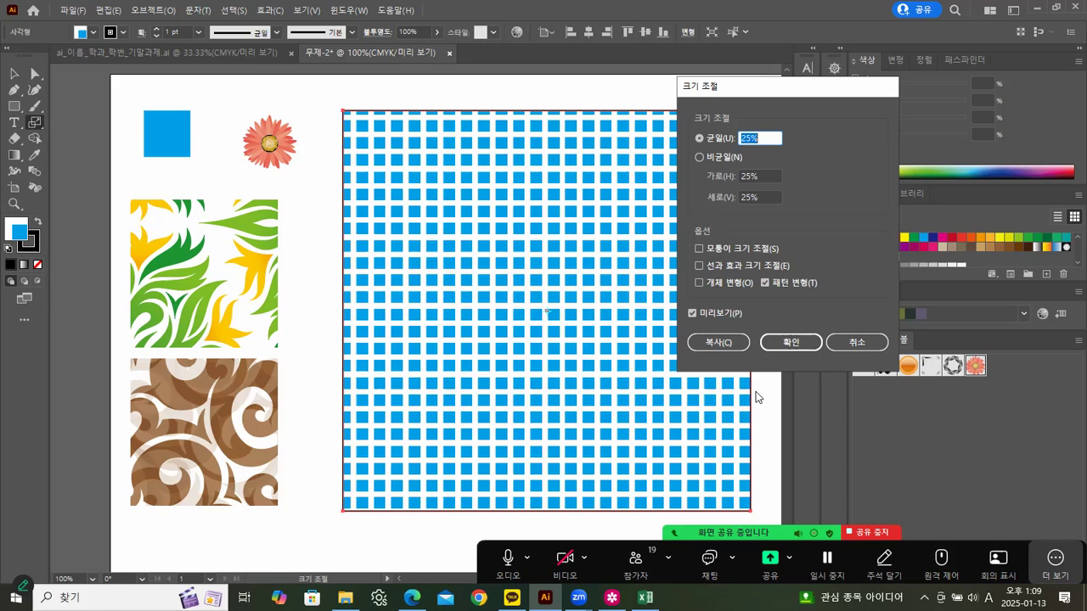
left_click(777, 348)
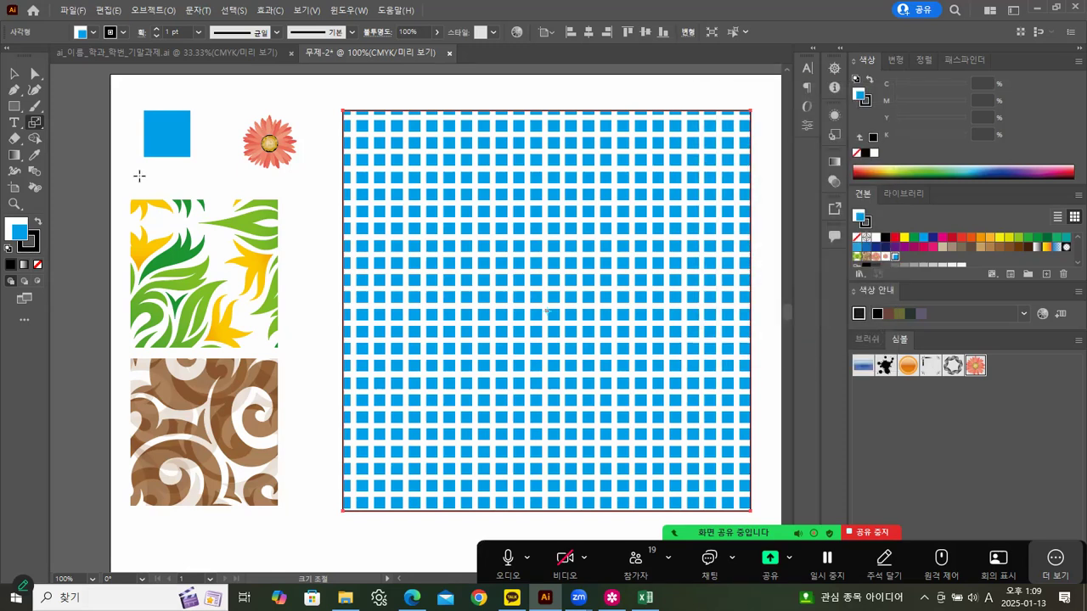
Rotate only the pattern inside the large rectangle by 45° without transforming the object, and deselect the rectangle
left_click(35, 123)
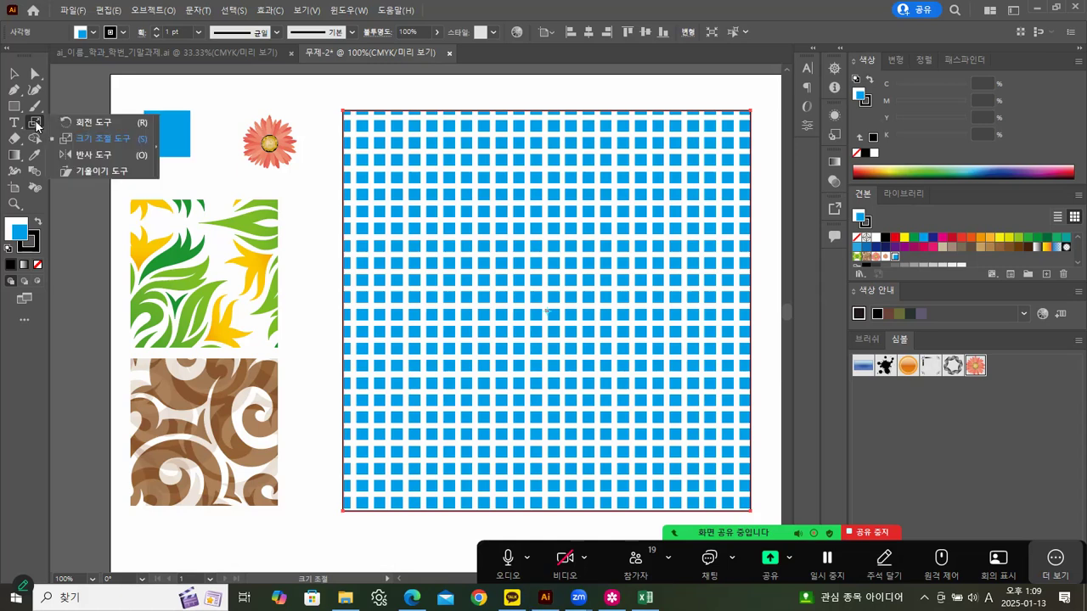
left_click(81, 122)
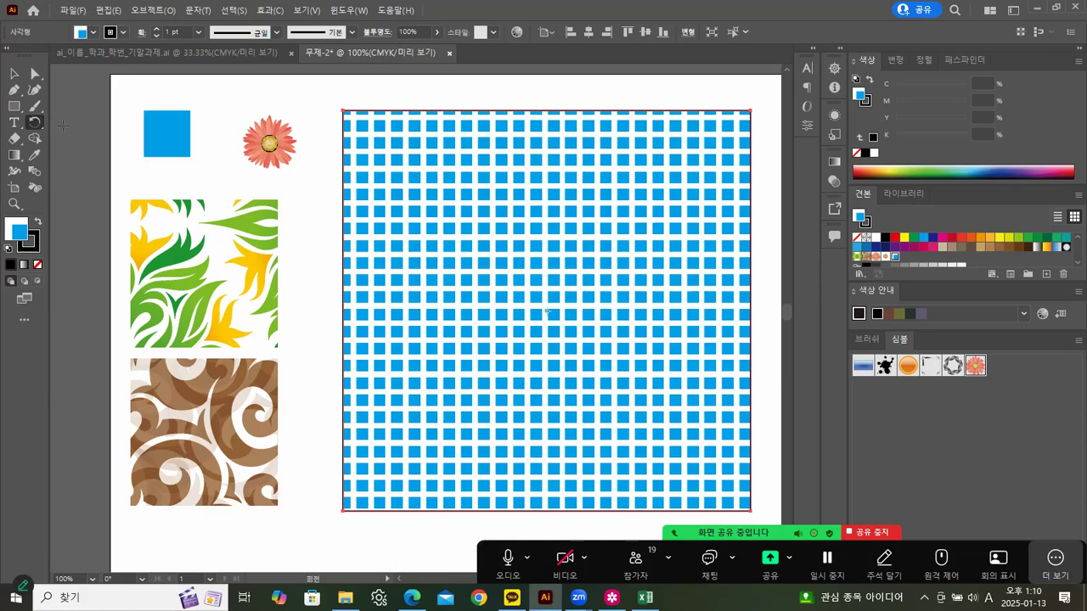
double_click(34, 123)
left_click_drag(455, 177, 755, 152)
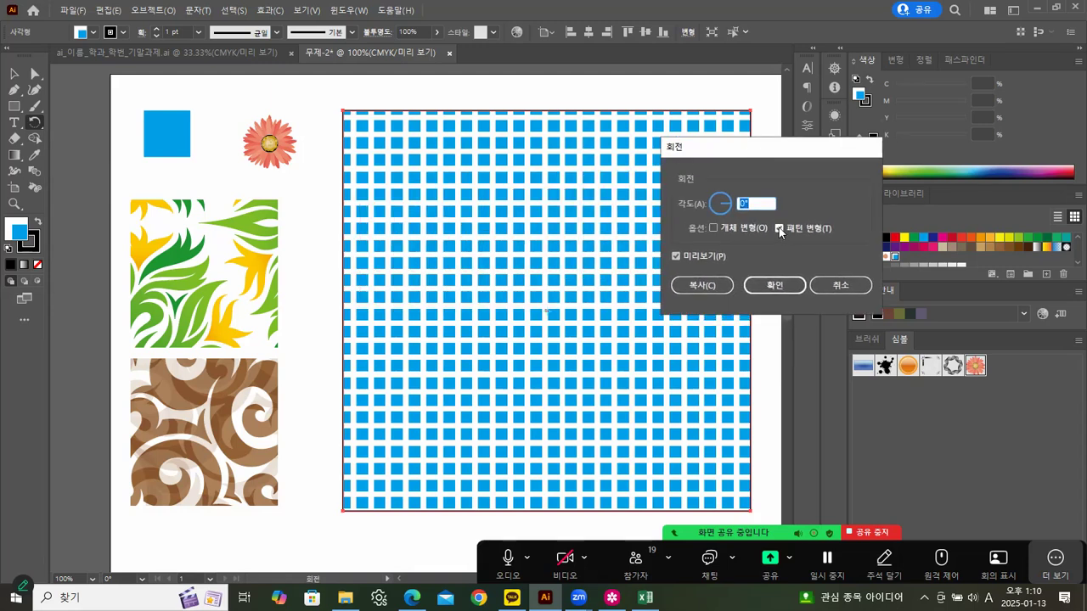
left_click(779, 228)
type("45")
left_click(773, 285)
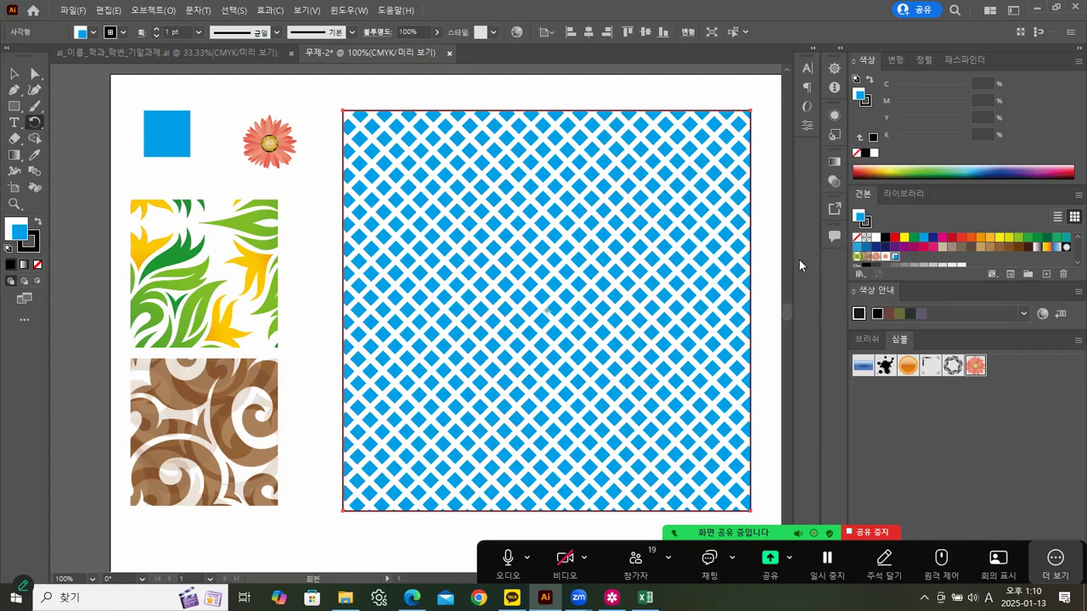
left_click(14, 74)
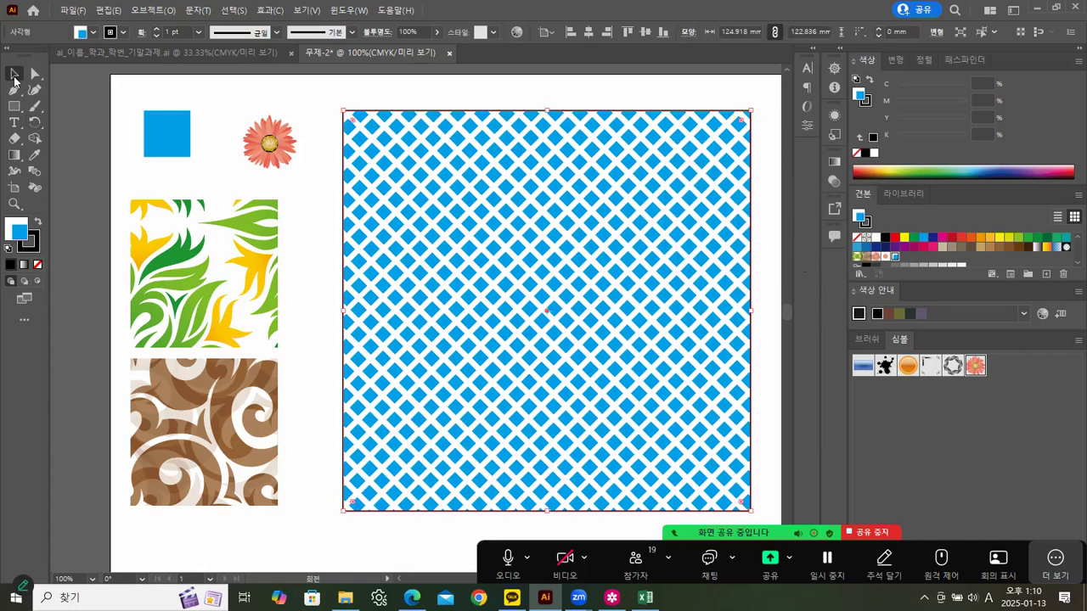
left_click(287, 107)
left_click(617, 98)
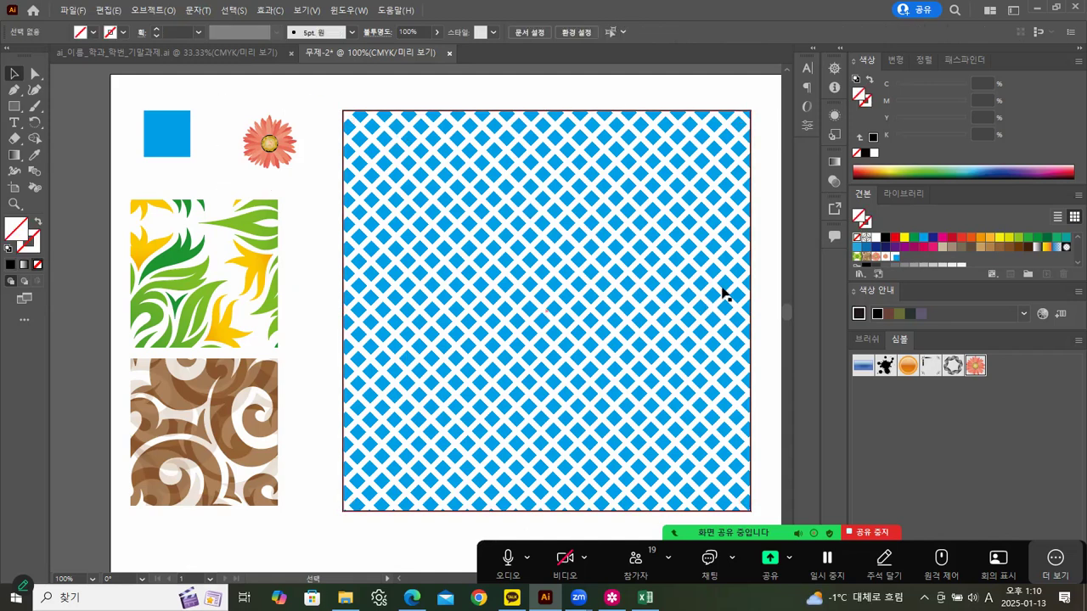
Move the blue square with its invisible bounding box and the flower closer together, just above the leaf-pattern square
left_click_drag(214, 96, 165, 119)
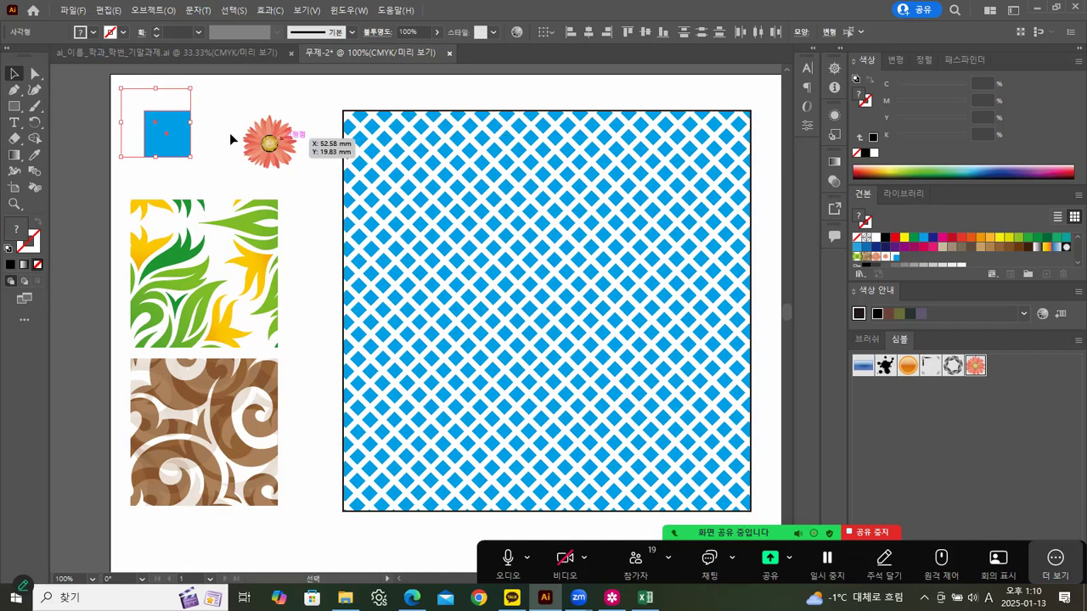
left_click_drag(175, 139, 190, 156)
left_click_drag(269, 146, 251, 155)
left_click(310, 167)
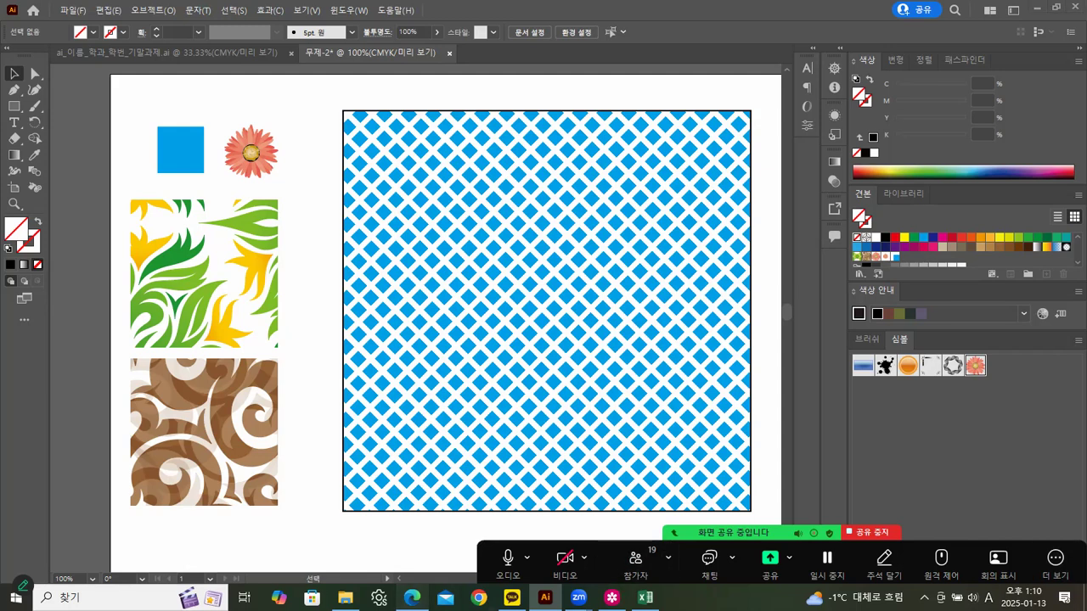
Switch to the browser to view the pattern task in GI08-2A(A3).pdf, and return to the Illustrator document
left_click(412, 598)
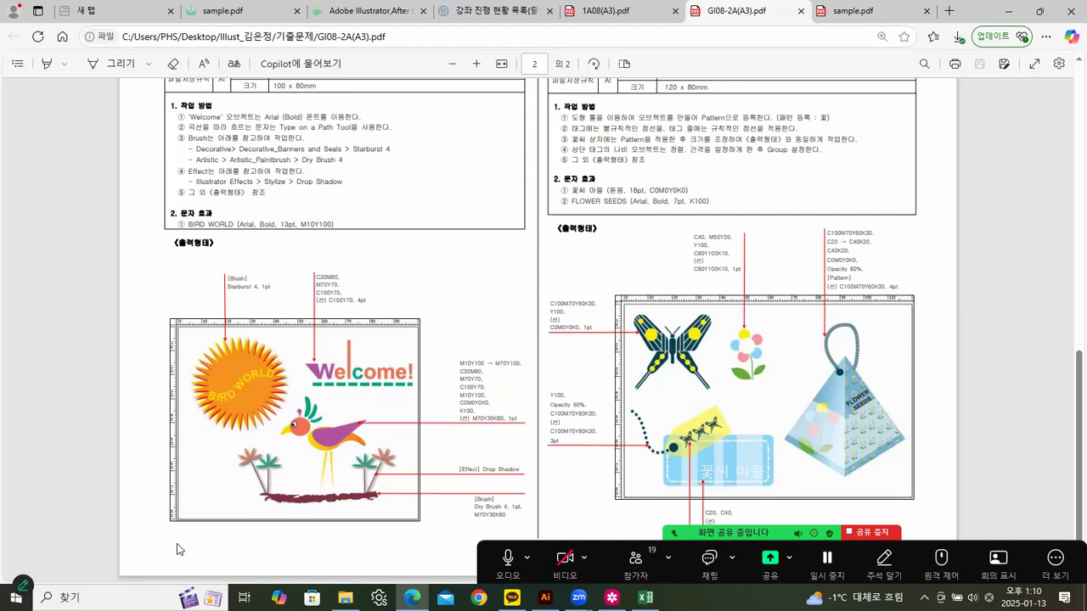
mouse_move(545, 598)
left_click(537, 539)
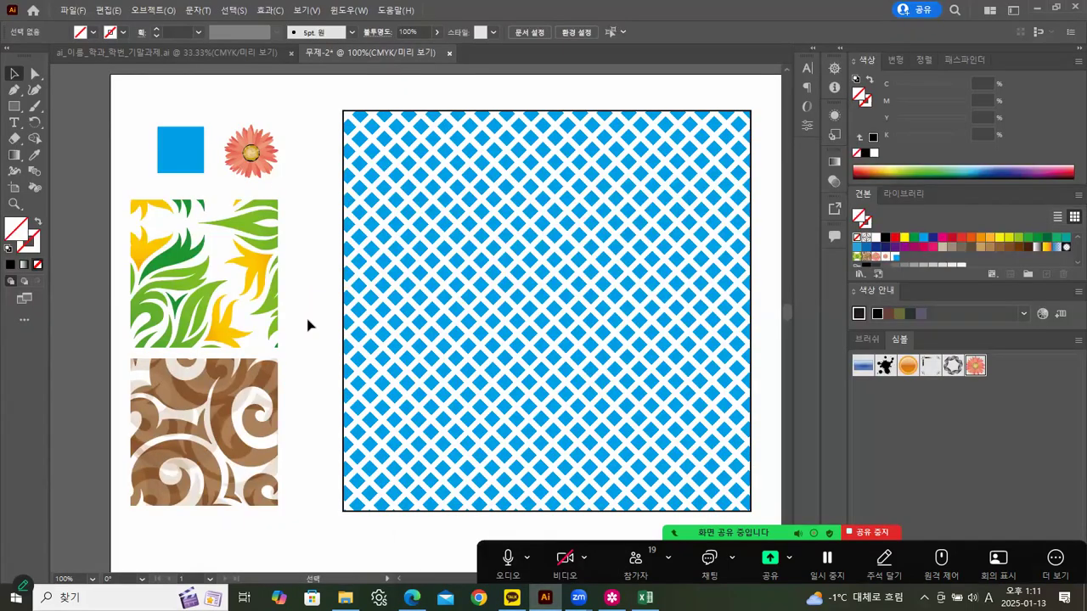
Copy the flower to the empty area below the brown swirl square and shrink the copy somewhat
left_click_drag(319, 300, 311, 272)
left_click(259, 130)
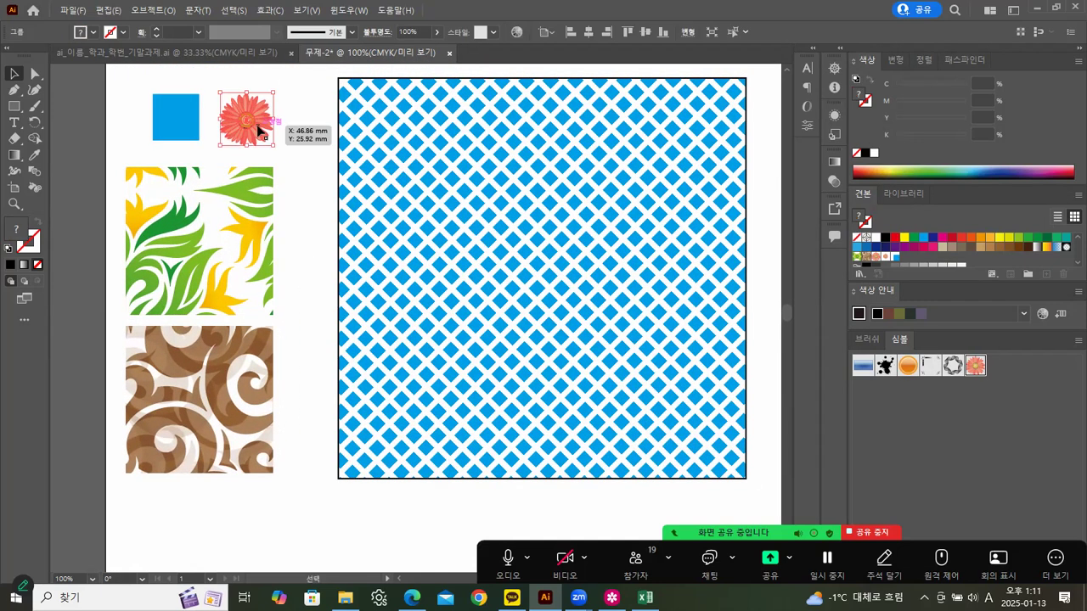
left_click_drag(259, 130, 170, 528)
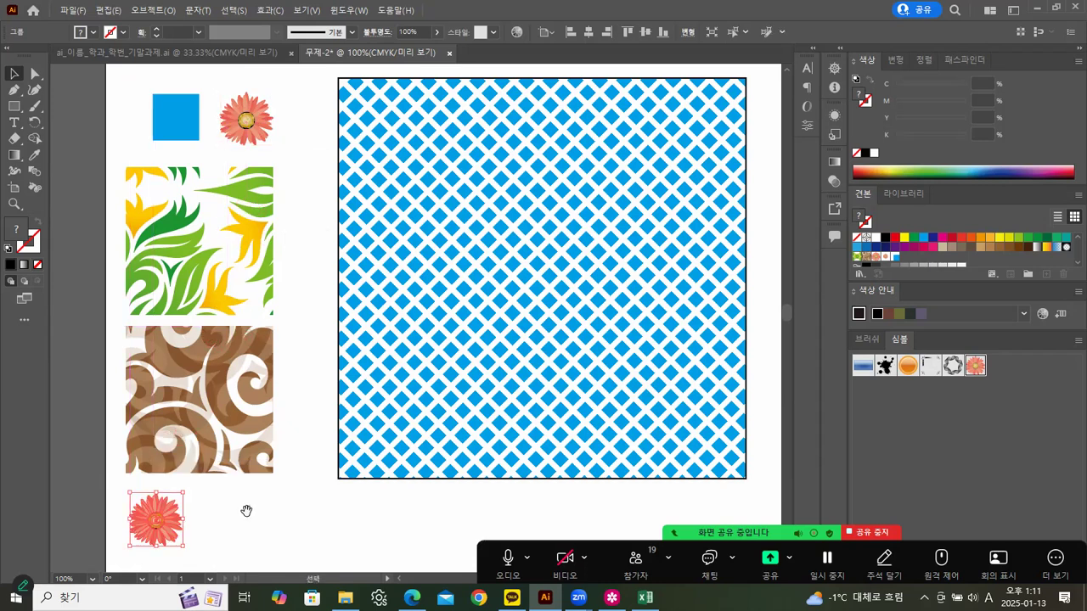
scroll(251, 408, "down", 3)
scroll(256, 311, "down", 2)
left_click(174, 333)
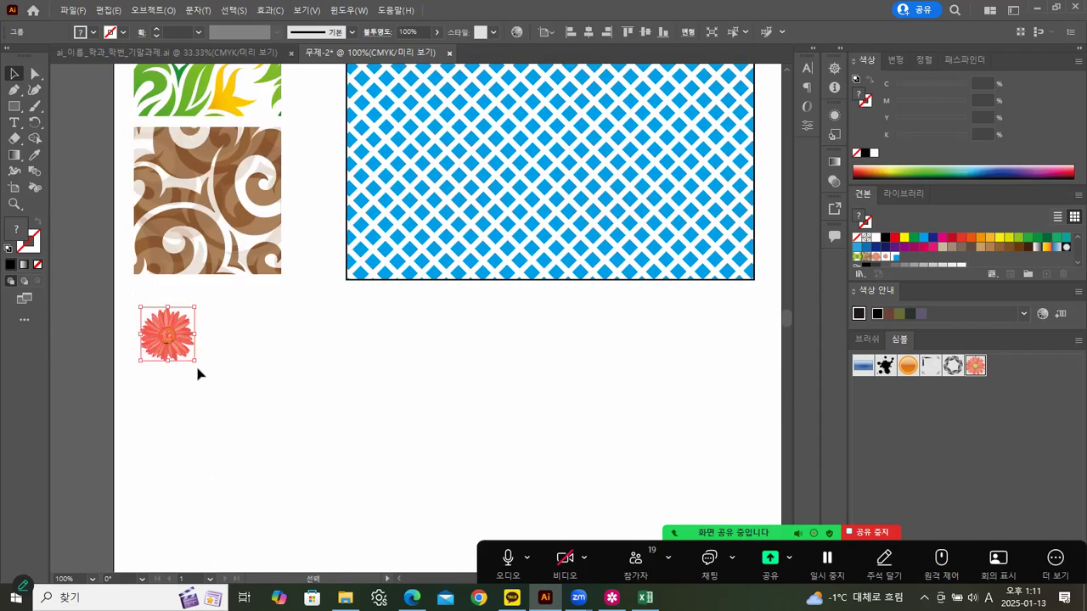
mouse_move(194, 360)
left_mouse_down()
mouse_move(159, 341)
mouse_move(177, 342)
mouse_move(195, 368)
left_mouse_up()
left_click(269, 354)
left_click_drag(143, 298, 204, 405)
left_click(222, 365)
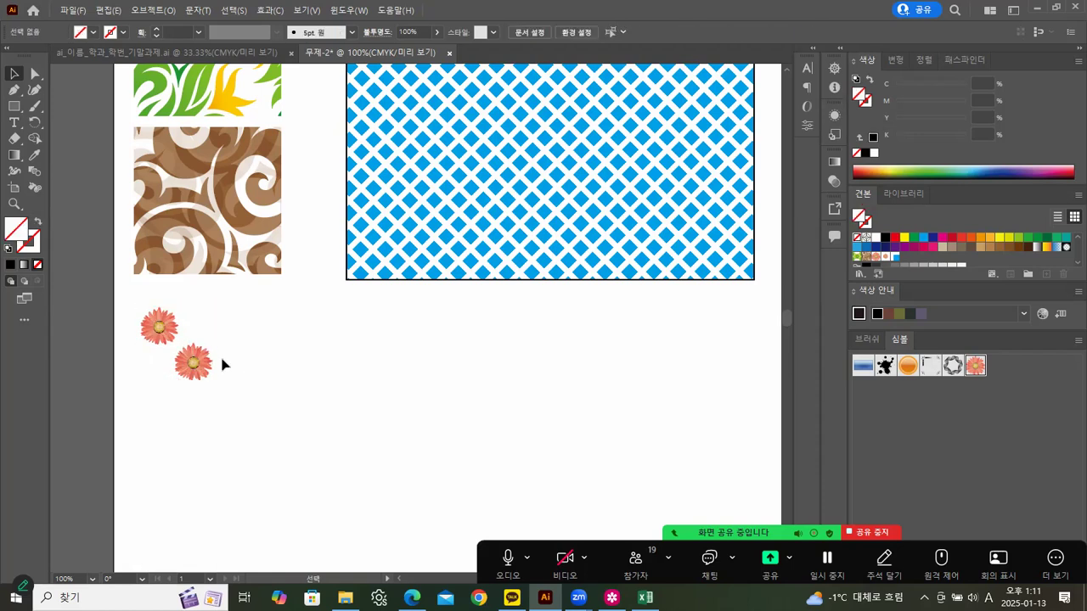
left_click(194, 371)
key("Delete")
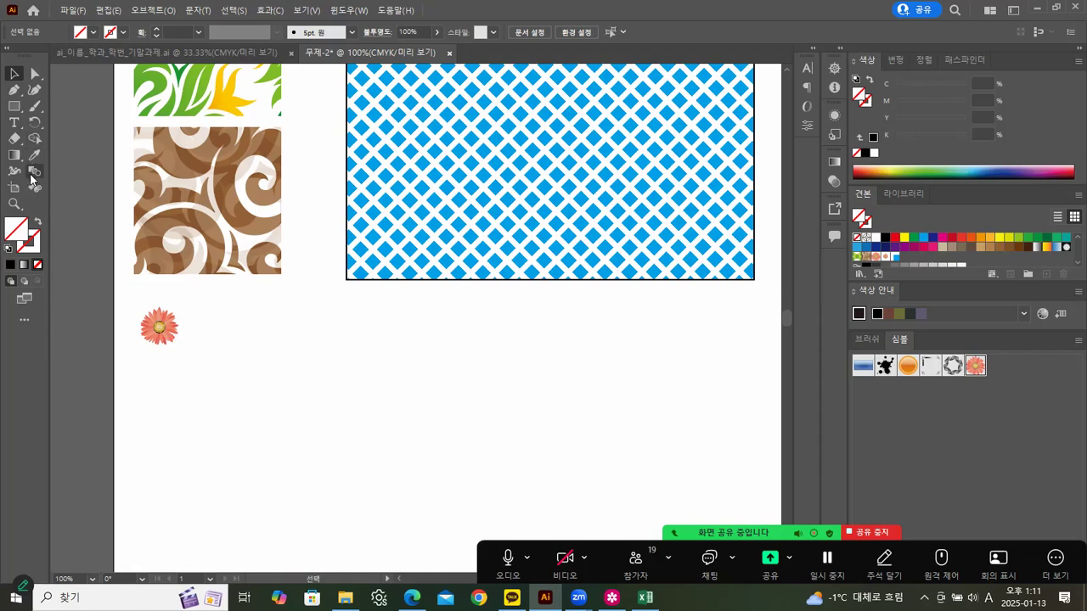
Paint a dark green stem and a filled leaf under the small flower with the 5 pt round brush, and select the leaf
left_click(34, 106)
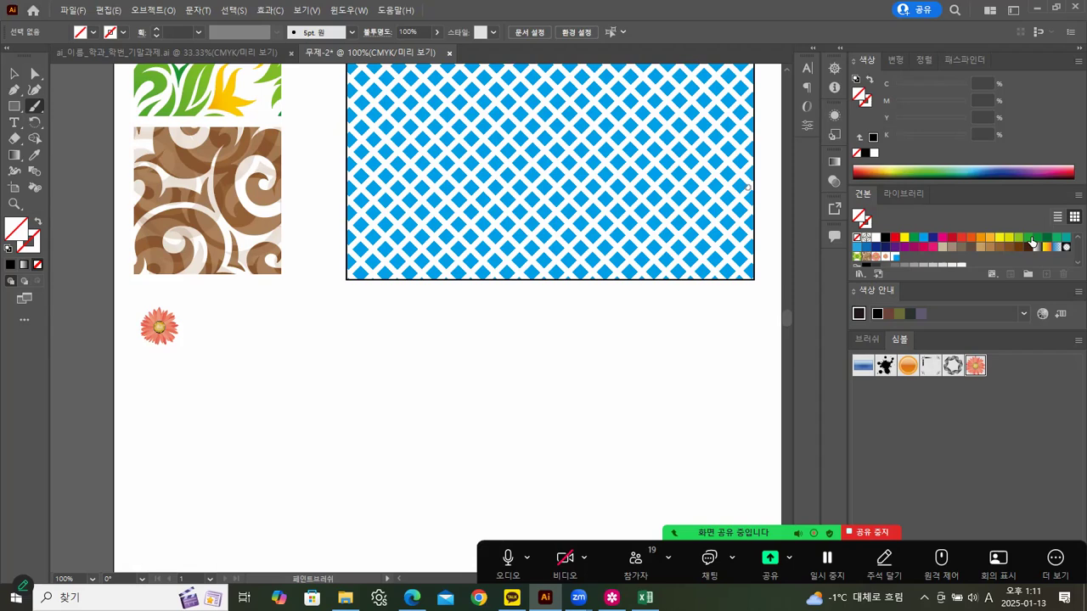
left_click(1046, 237)
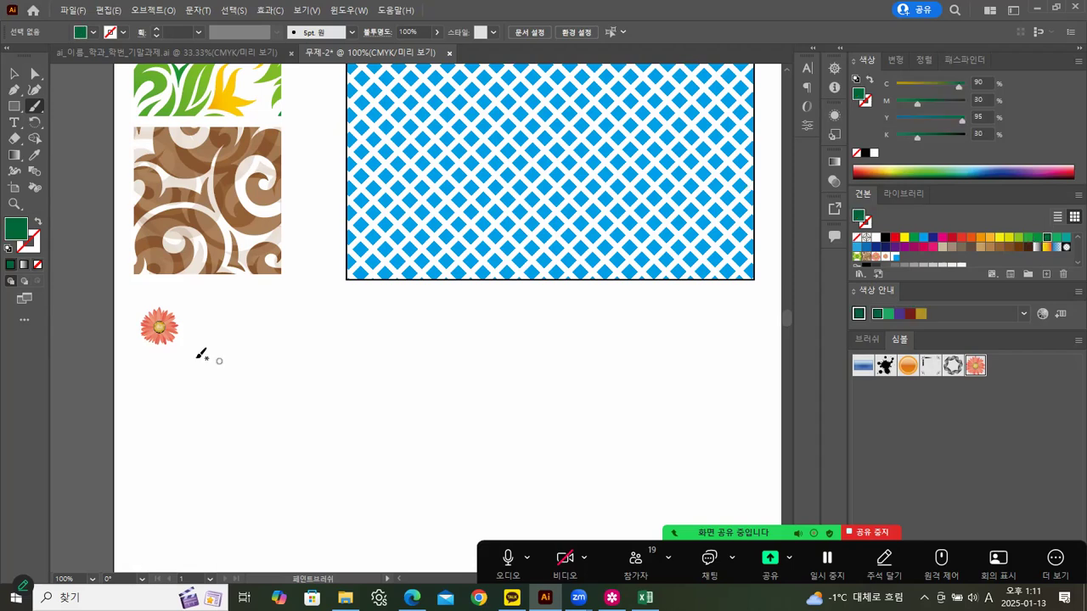
left_click_drag(159, 337, 149, 378)
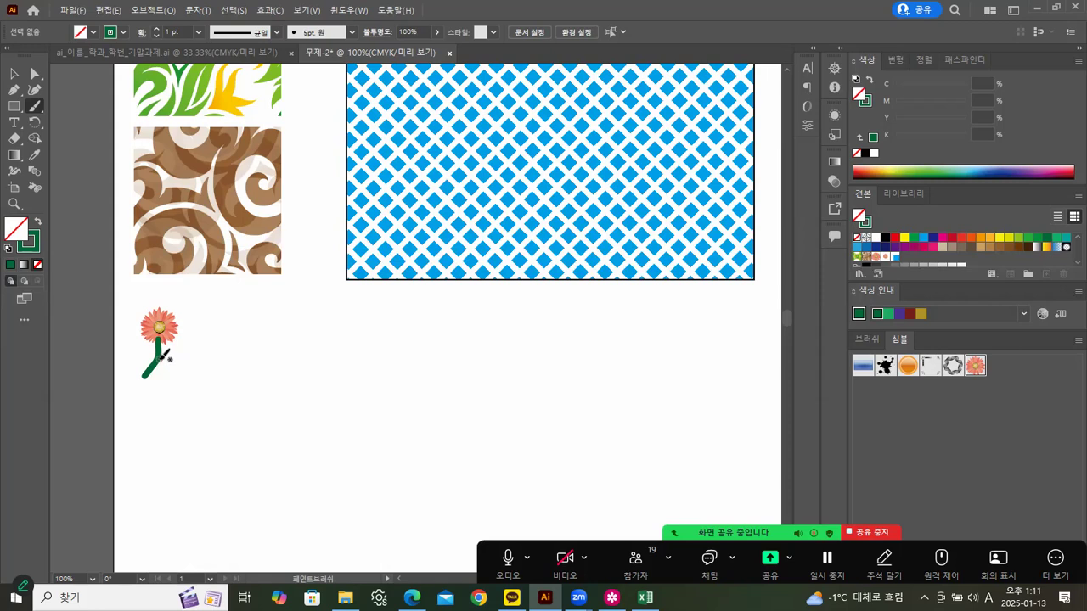
mouse_move(160, 348)
left_mouse_down()
mouse_move(198, 359)
mouse_move(170, 352)
mouse_move(208, 348)
mouse_move(170, 357)
mouse_move(183, 363)
left_mouse_up()
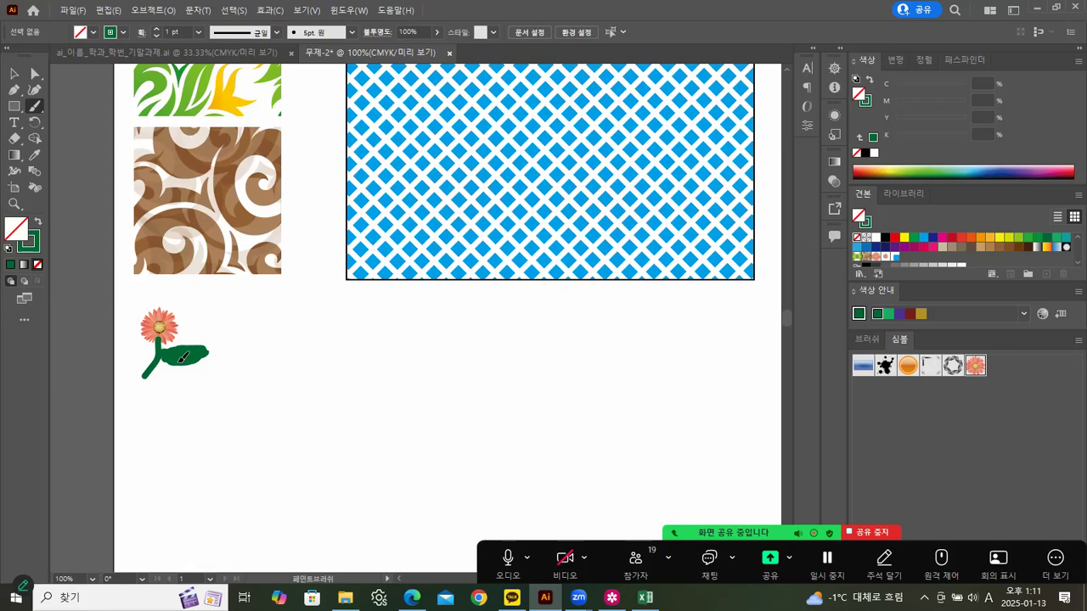
left_click(15, 73)
left_click(182, 361)
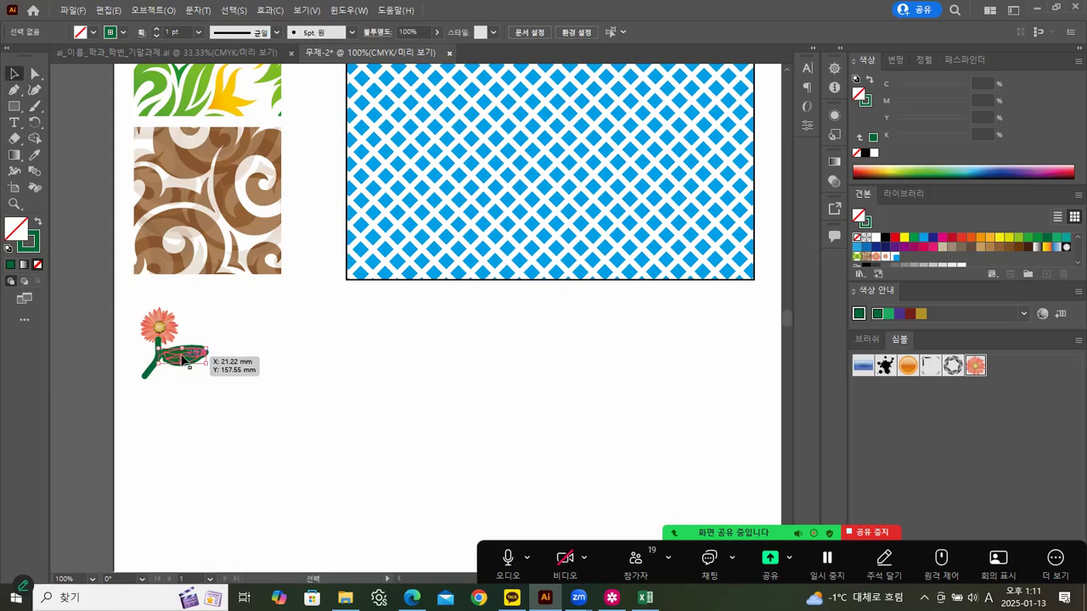
Delete the painted leaf and draw an upright ellipse about 6.2 × 13.6 mm beside the flower
key("Delete")
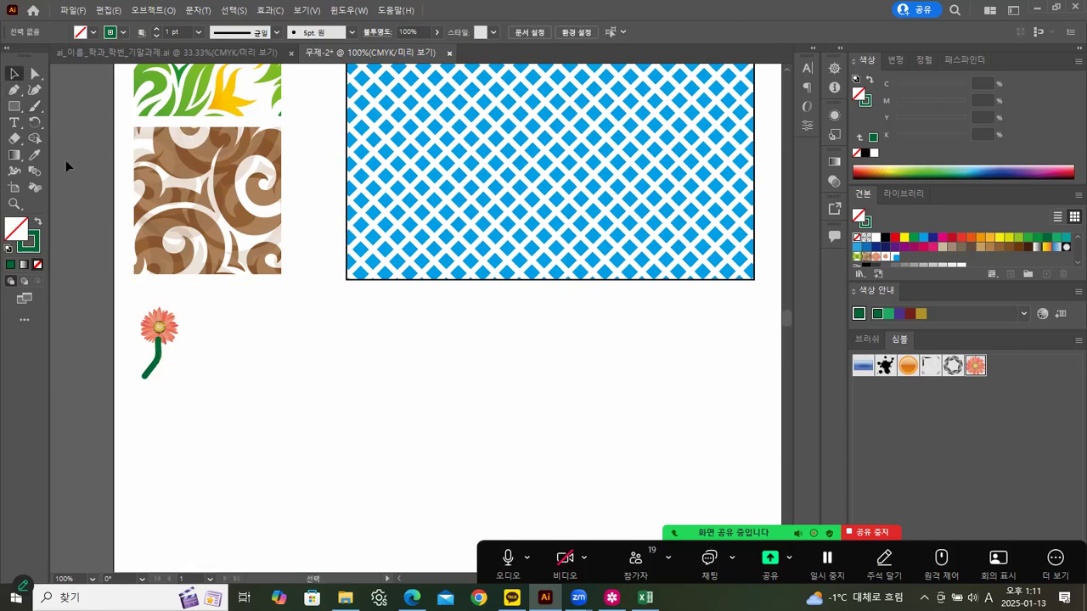
left_click_drag(14, 106, 64, 138)
left_click_drag(220, 319, 247, 365)
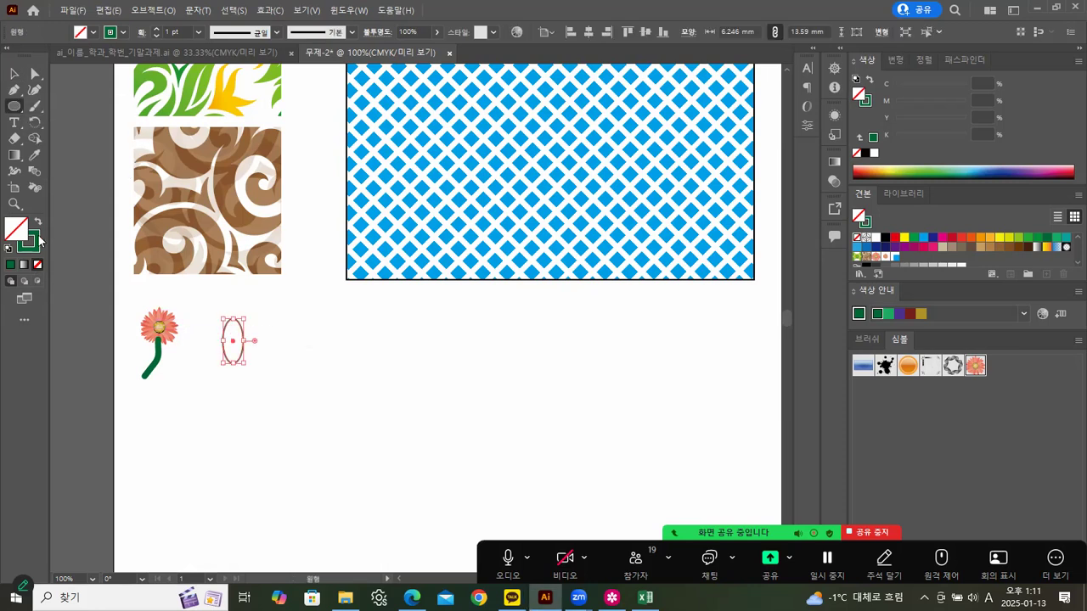
Convert the ellipse's upper and lower anchor points to sharp corners to form a leaf shape
left_click(14, 204)
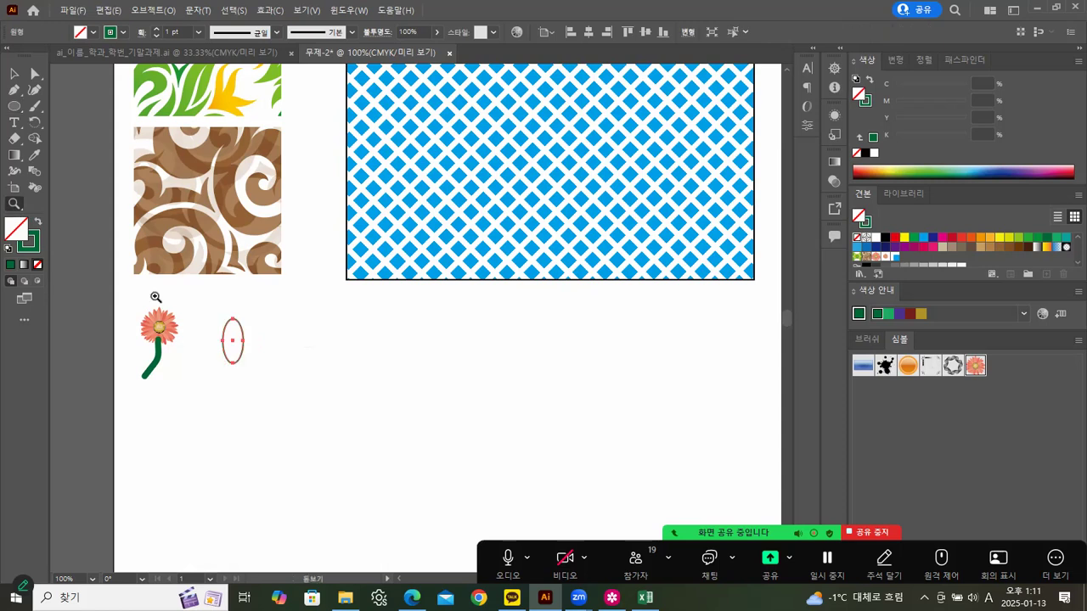
left_click(136, 365)
left_click(628, 297)
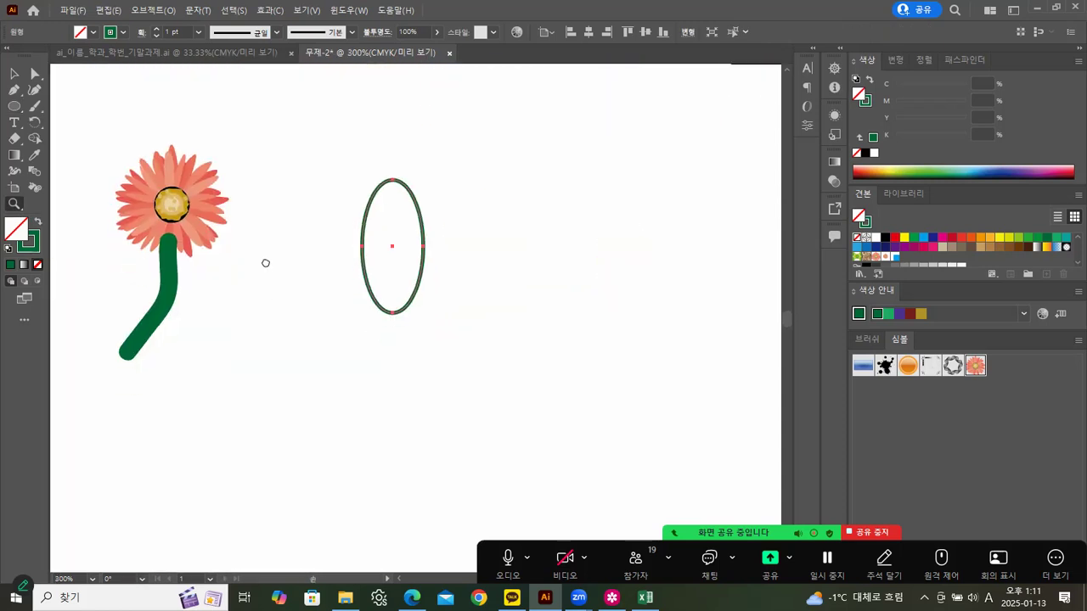
left_click_drag(14, 90, 49, 108)
left_click(393, 179)
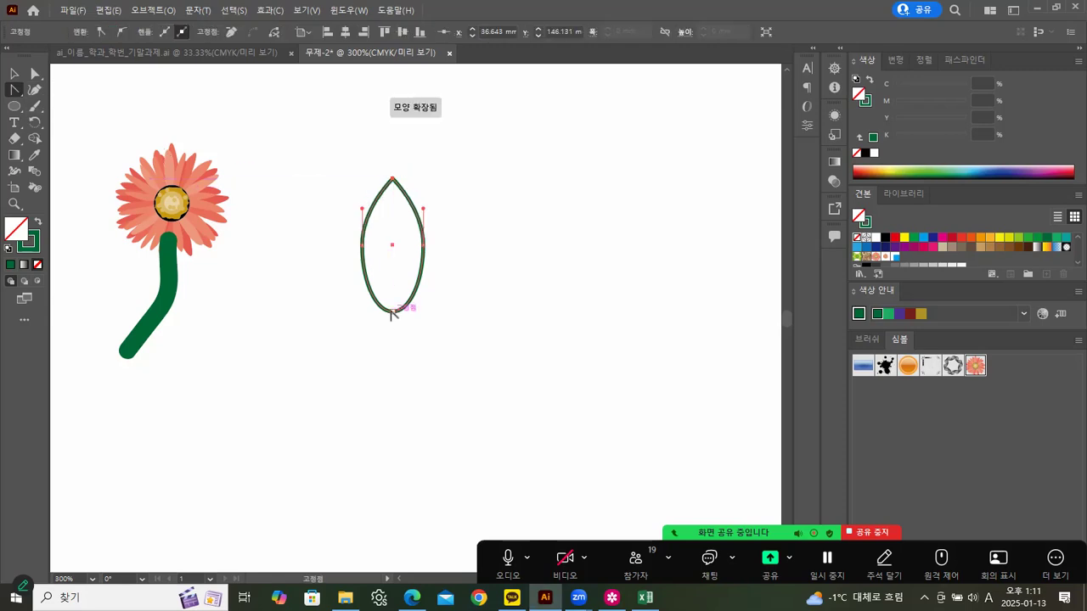
left_click(391, 311)
Swap the leaf's stroke and fill so it is solid green, then tilt it diagonally and shrink it to about half size
left_click(15, 74)
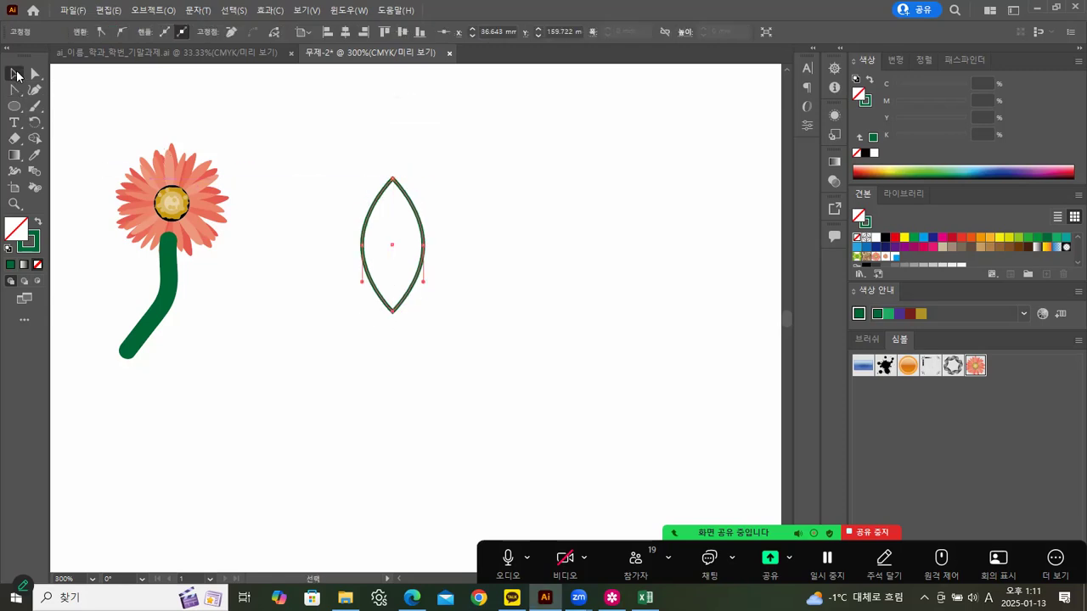
left_click(226, 117)
left_click(424, 235)
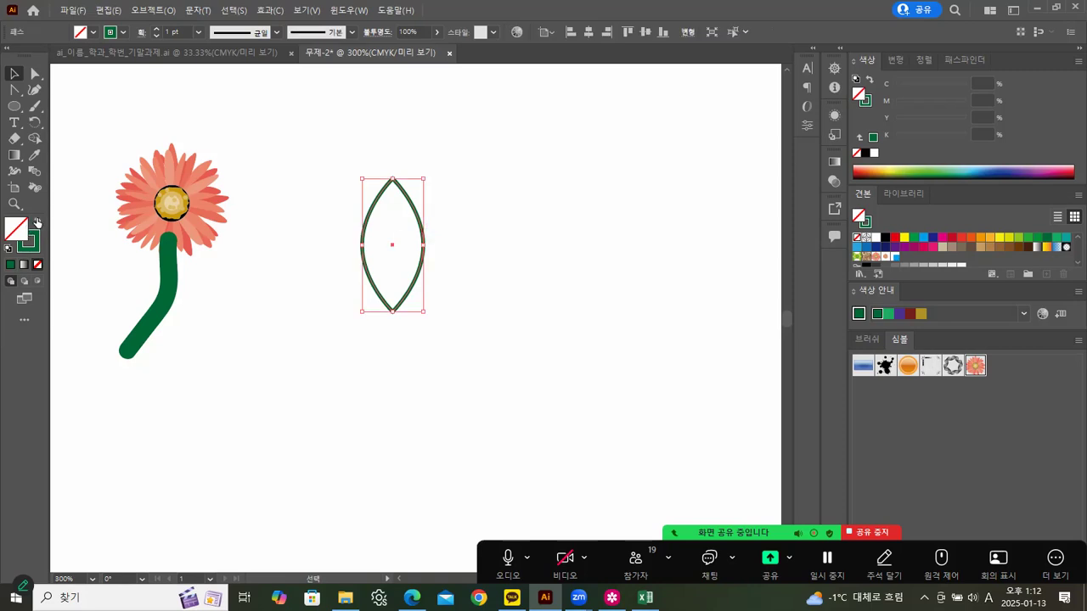
left_click(37, 222)
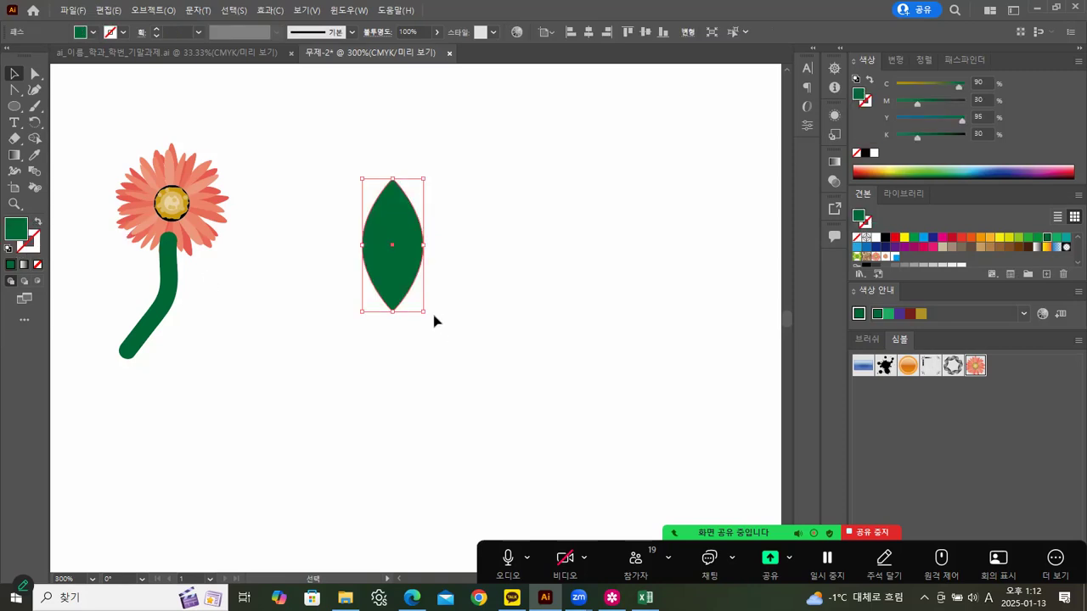
left_click_drag(428, 316, 380, 315)
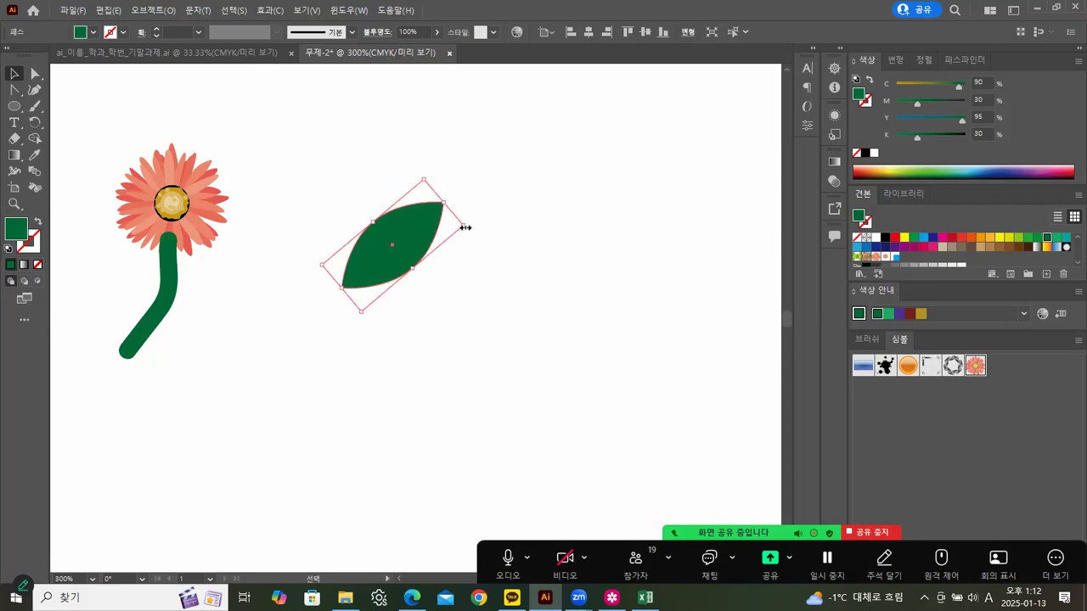
left_click_drag(466, 226, 424, 243)
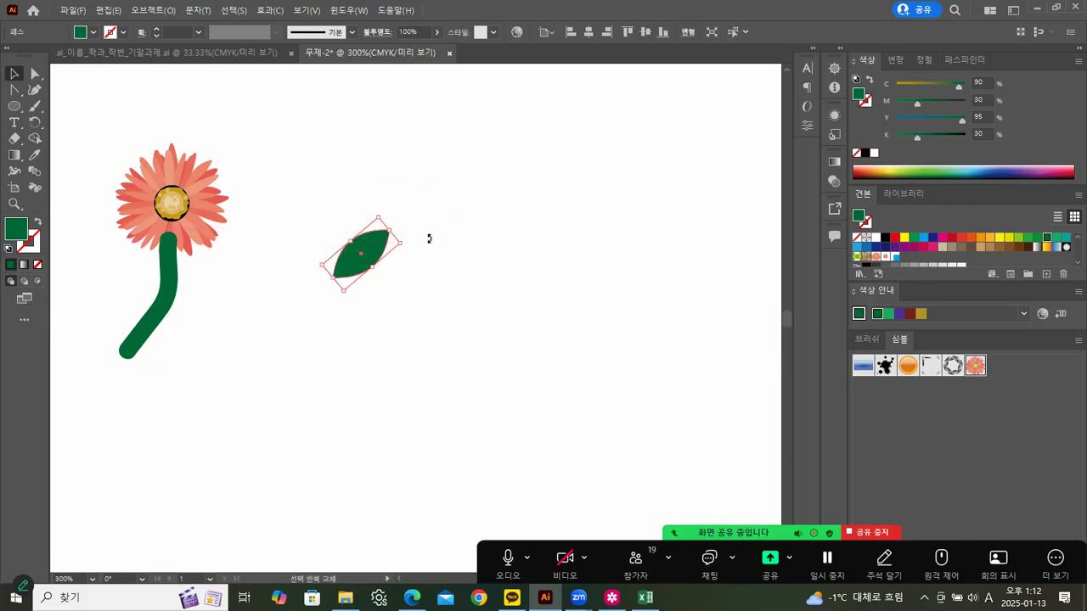
Recolor the leaf to a muted green, C 33, M 0, Y 54, K 30, and place it against the stem
left_click_drag(957, 85, 896, 102)
left_click_drag(958, 117, 918, 86)
left_click(574, 246)
left_click_drag(371, 247, 217, 272)
Delete the thick dark green stem and move the leaf up to the flower's lower-right edge
left_click(169, 271)
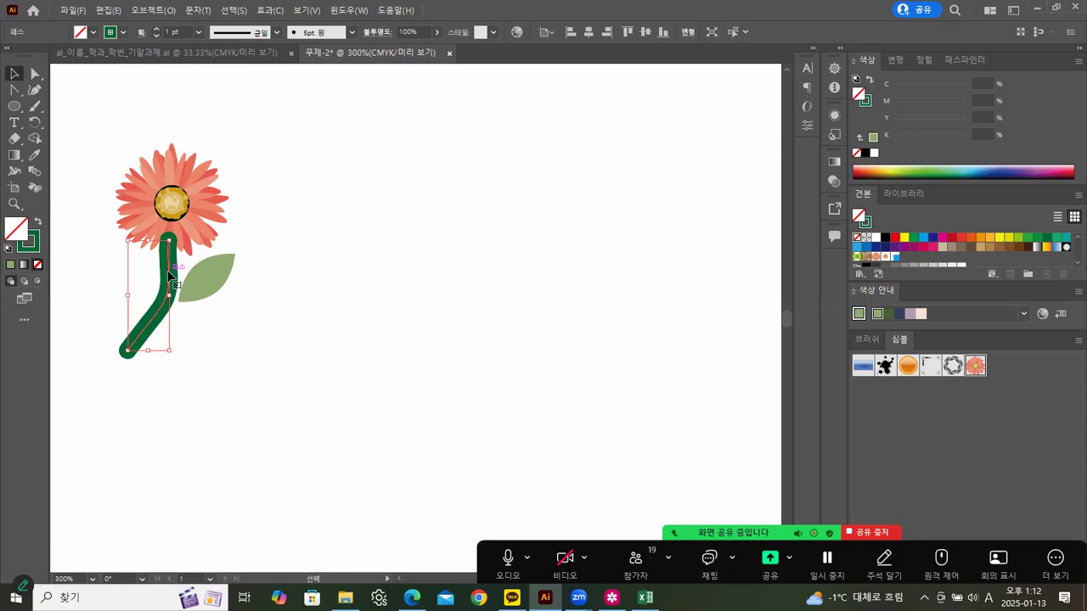
key("Delete")
left_click_drag(214, 273, 229, 240)
left_click(241, 289)
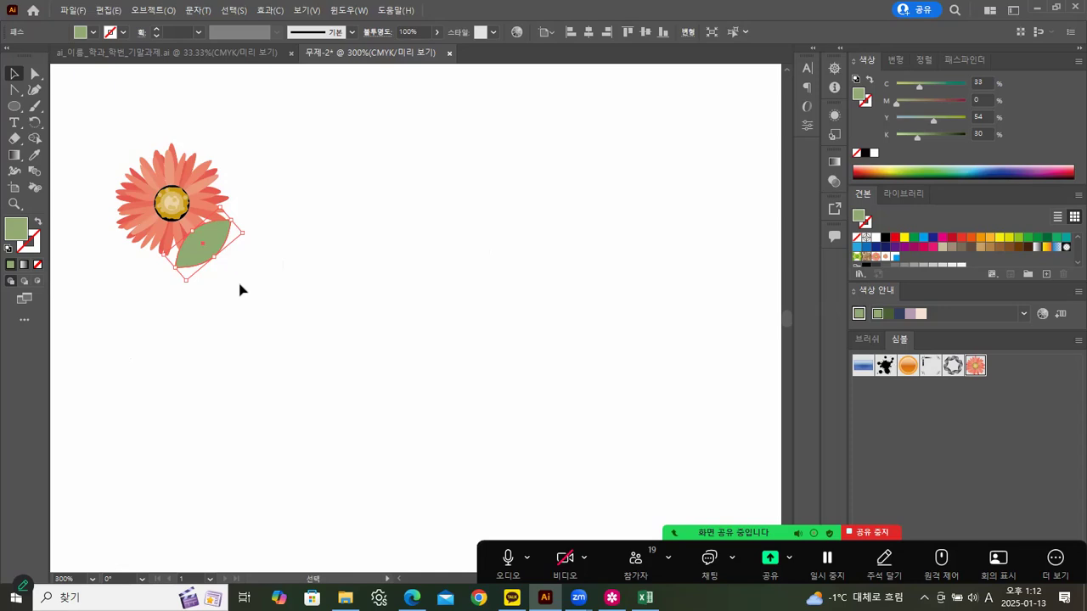
Draw a curved stem beside the leaf with the Pen tool, giving it a muted green stroke and no fill
left_click(15, 89)
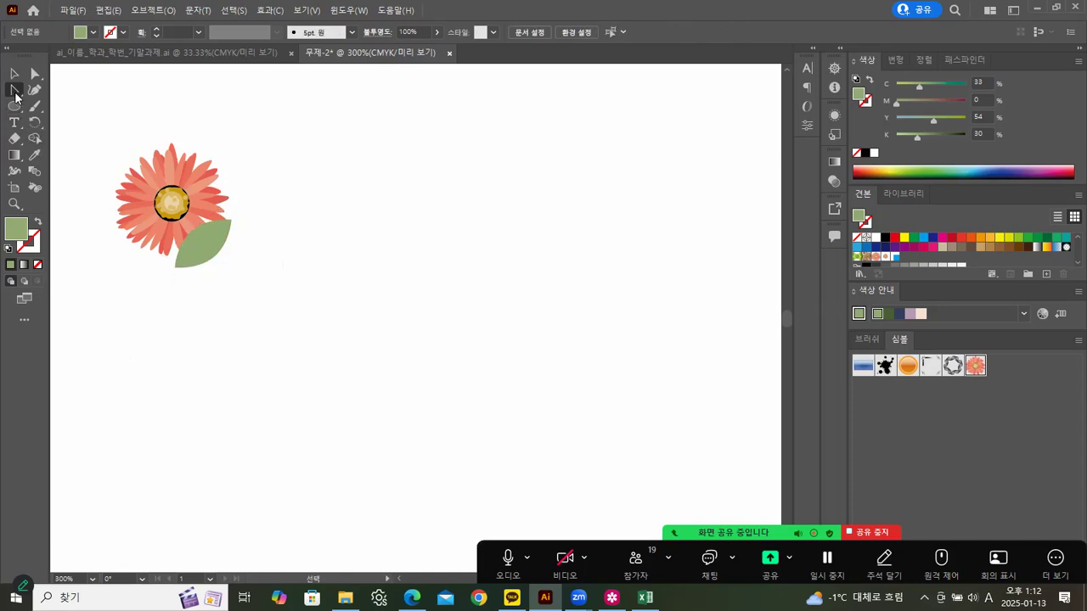
left_click(254, 217)
left_click_drag(221, 290, 182, 303)
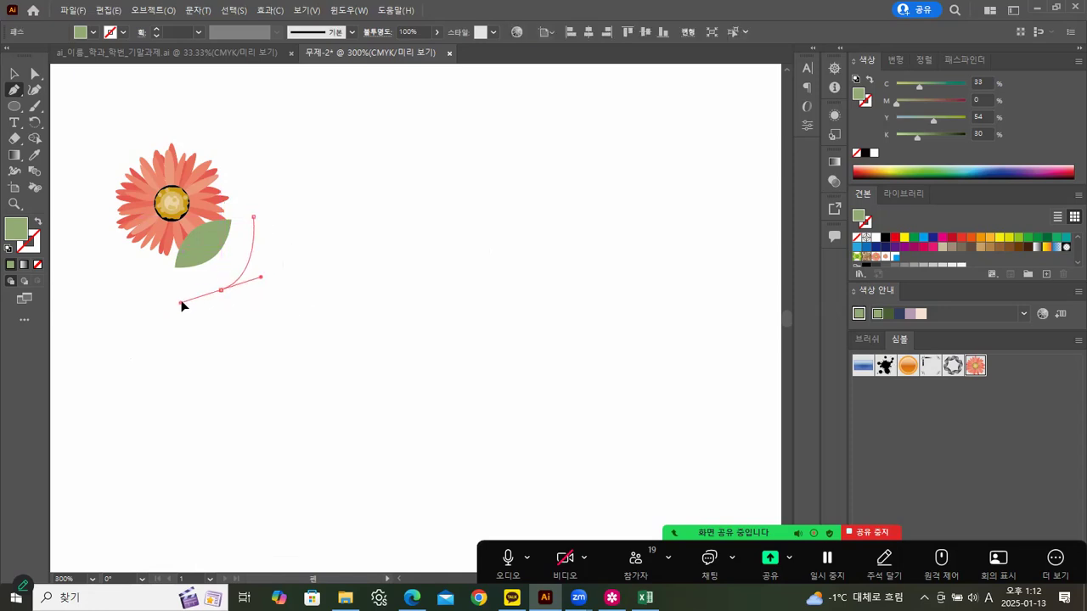
left_click(14, 74)
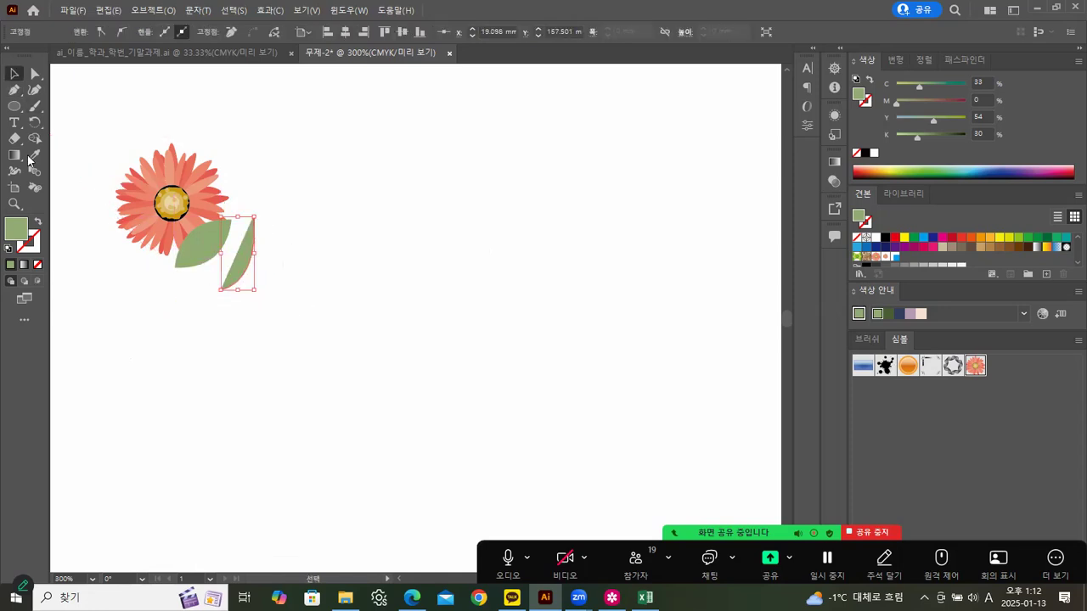
left_click(38, 220)
left_click(288, 294)
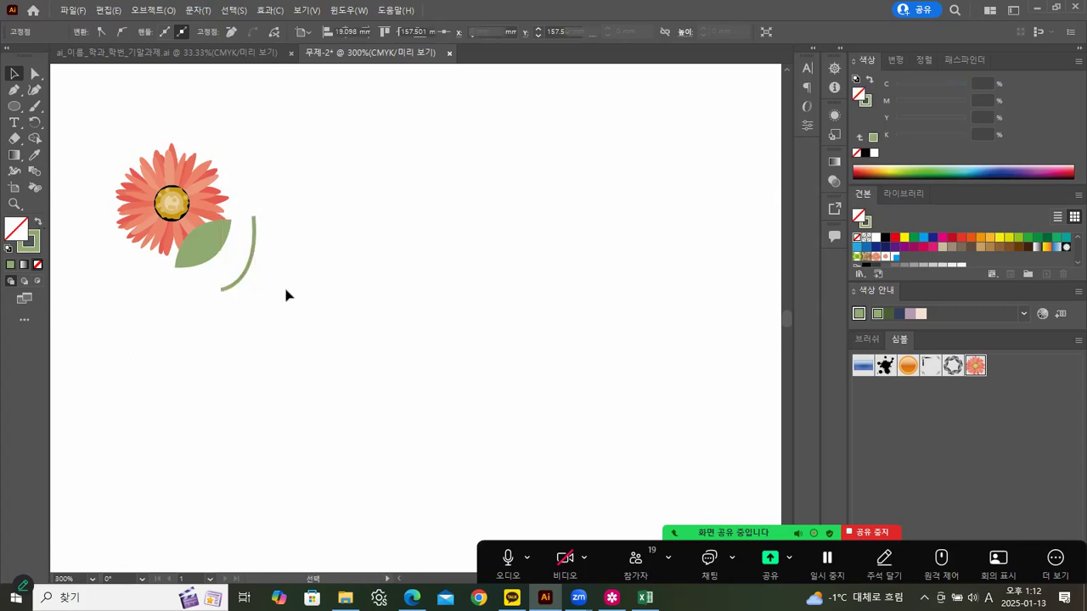
Position the curved stem and the leaf under the flower and group the two together
mouse_move(245, 277)
left_mouse_down()
mouse_move(169, 273)
mouse_move(240, 260)
mouse_move(246, 237)
mouse_move(245, 262)
mouse_move(225, 270)
mouse_move(219, 259)
mouse_move(230, 266)
left_mouse_up()
left_click(246, 302)
left_click_drag(154, 322, 195, 267)
right_click(196, 267)
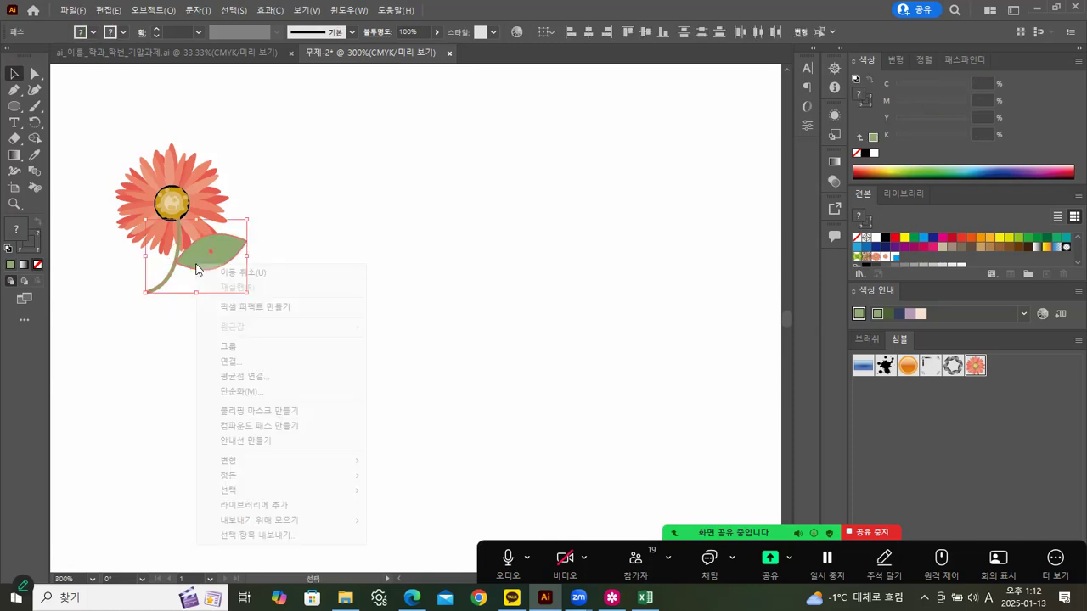
left_click(227, 347)
Send the stem-and-leaf group to the back and group it with the flower
right_click(219, 263)
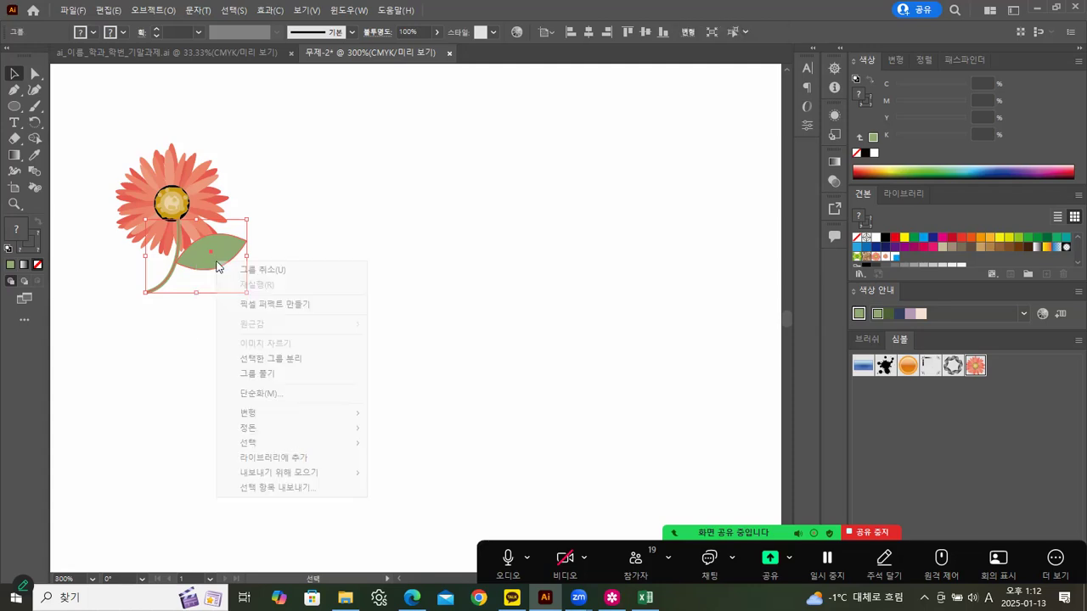
mouse_move(255, 430)
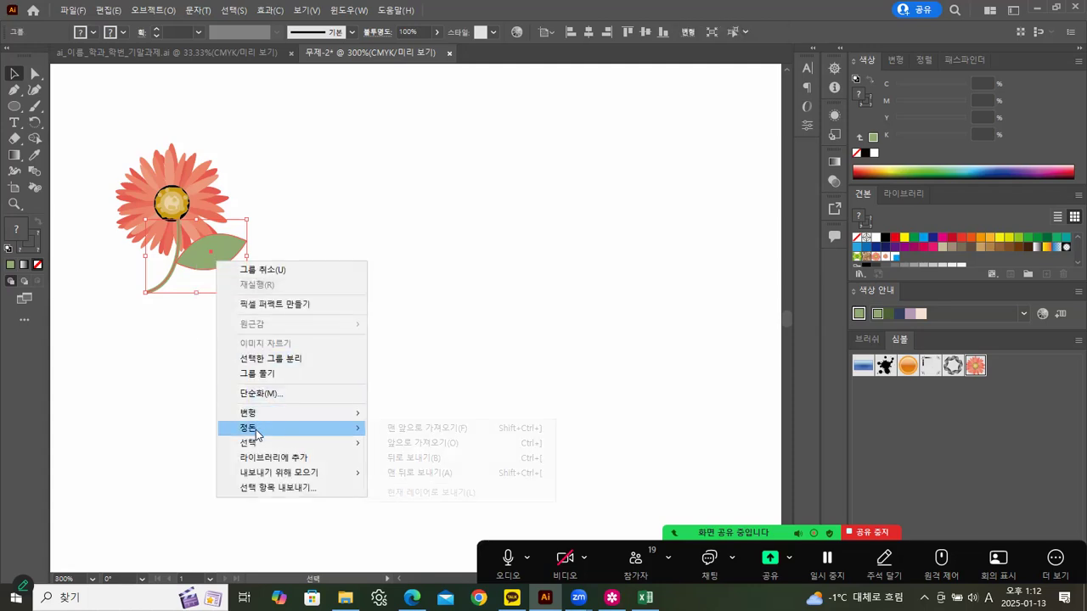
left_click(400, 473)
left_click(283, 344)
left_click_drag(156, 126, 230, 284)
right_click(224, 262)
left_click(254, 362)
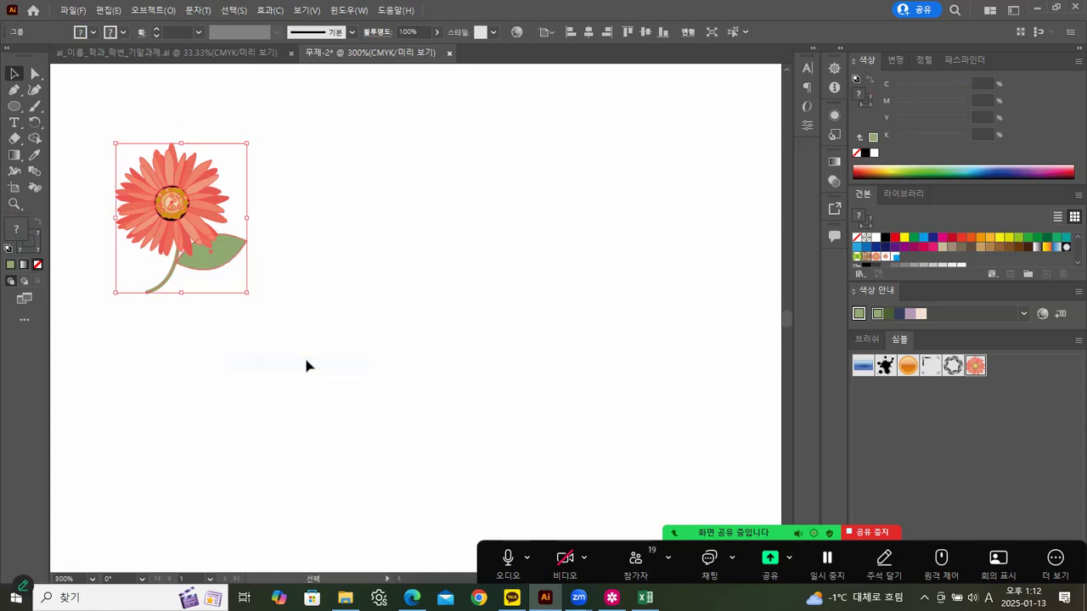
Copy the flower group diagonally down to the right and add both flowers to the swatches as a pattern
left_click(305, 365)
left_click(225, 258)
left_click_drag(221, 256, 315, 364)
left_click(141, 107)
left_click_drag(141, 107, 907, 255)
left_click(674, 291)
Pick up the blue lattice rectangle's fill and draw a large triangle below it with the Pen tool
double_click(16, 204)
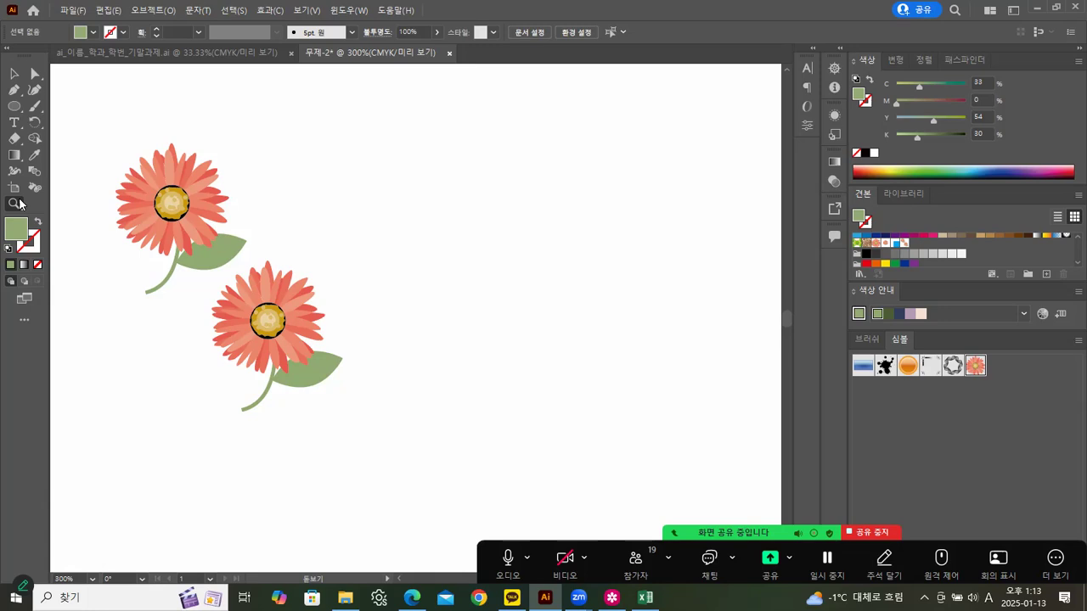
left_click_drag(424, 235, 304, 169)
left_click(12, 75)
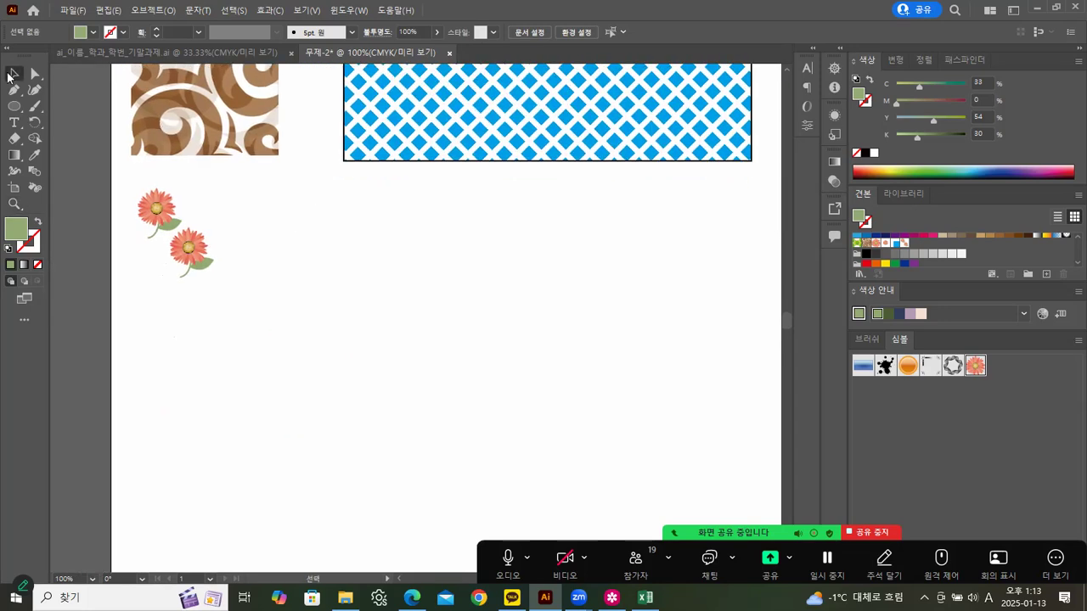
left_click(528, 158)
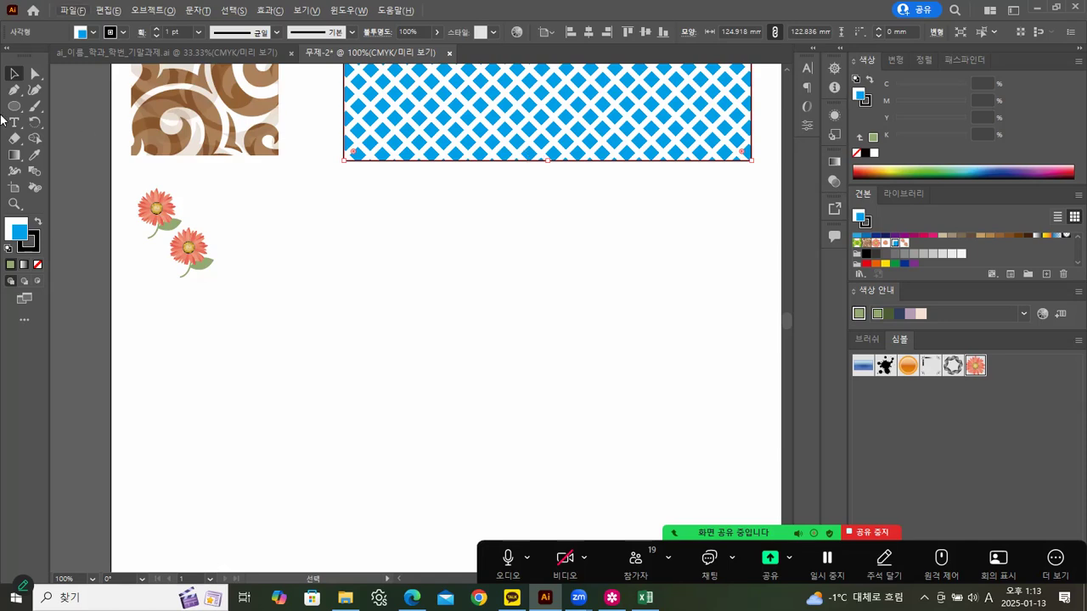
left_click_drag(14, 106, 43, 106)
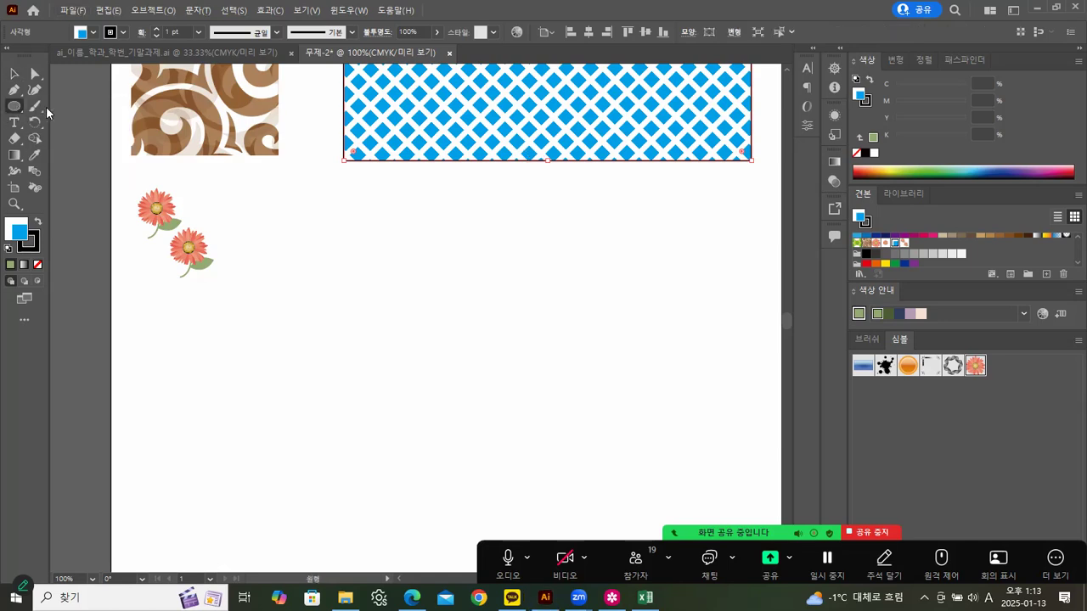
left_click(14, 89)
left_click(267, 210)
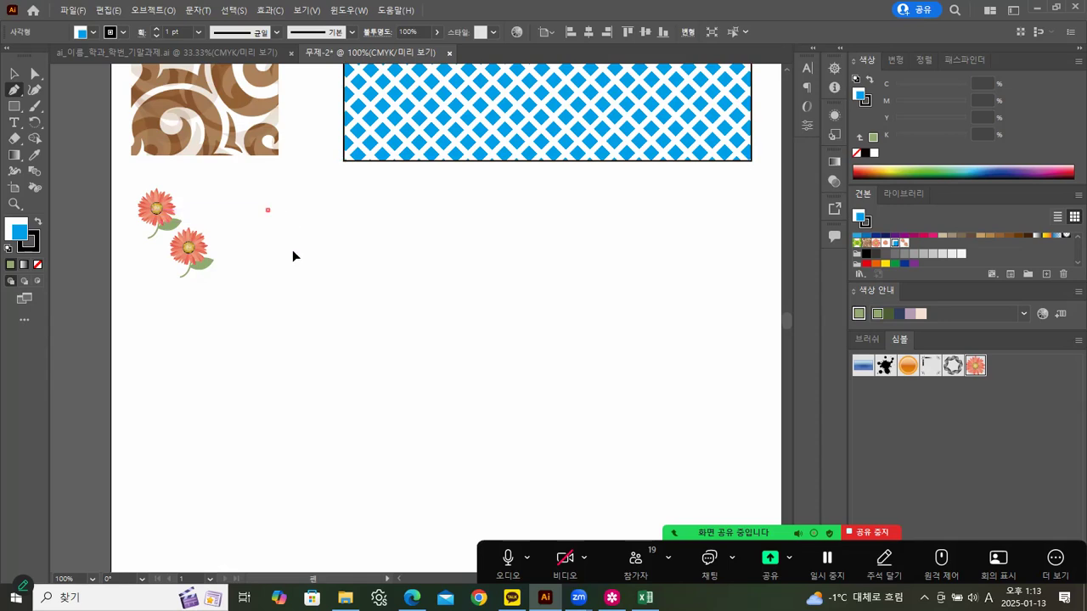
left_click(278, 533)
left_click(553, 440)
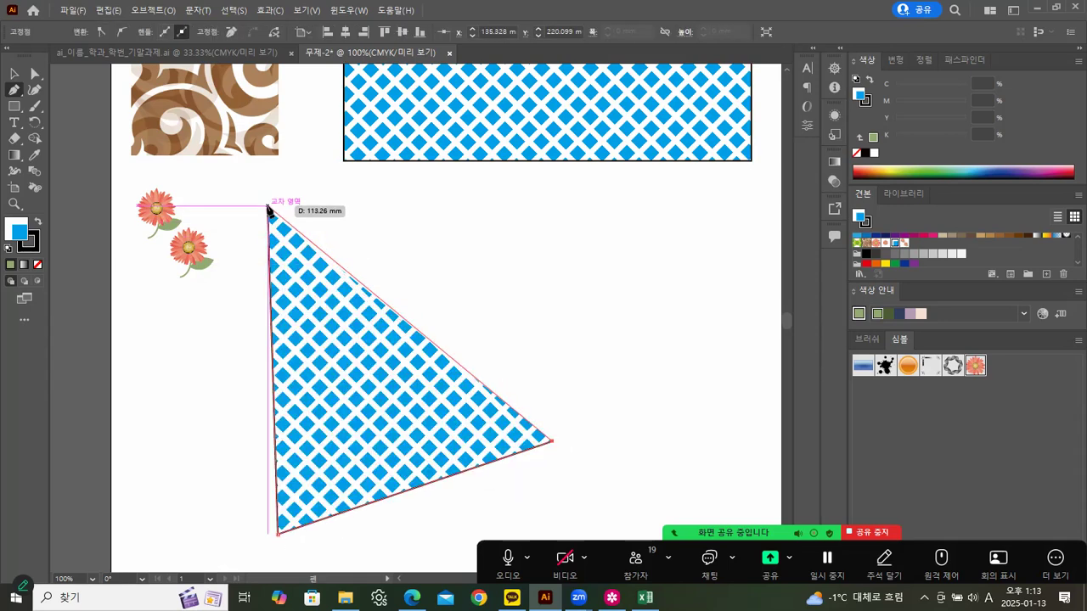
left_click(268, 210)
left_click(14, 73)
left_click(432, 393)
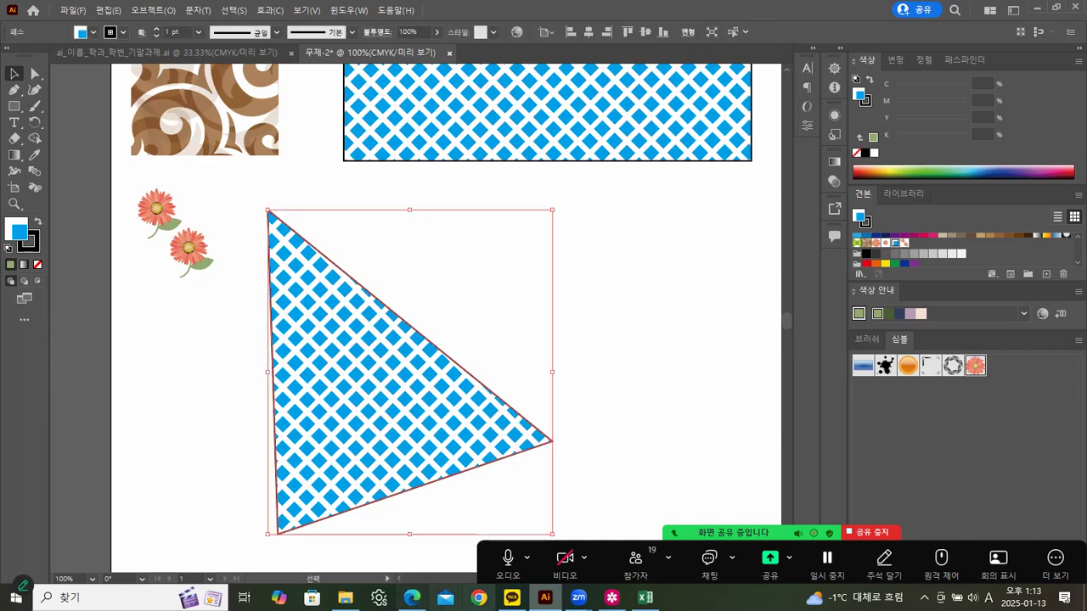
Check the pyramid box in GI08-2A(A3).pdf in the browser, then return to Illustrator and fill the triangle with a light orange-yellow
left_click(412, 597)
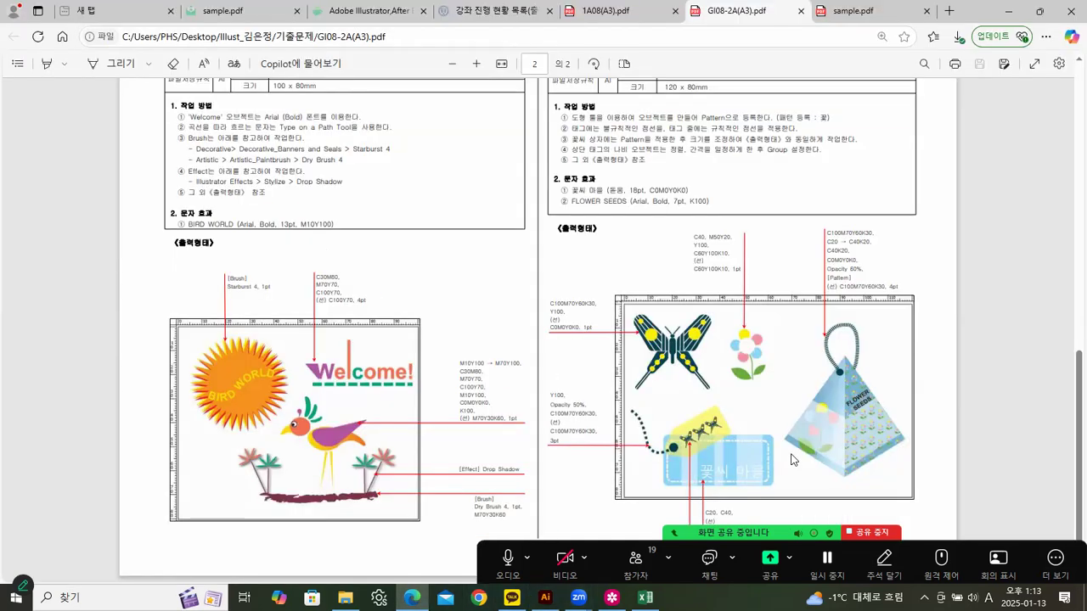
left_click(1007, 11)
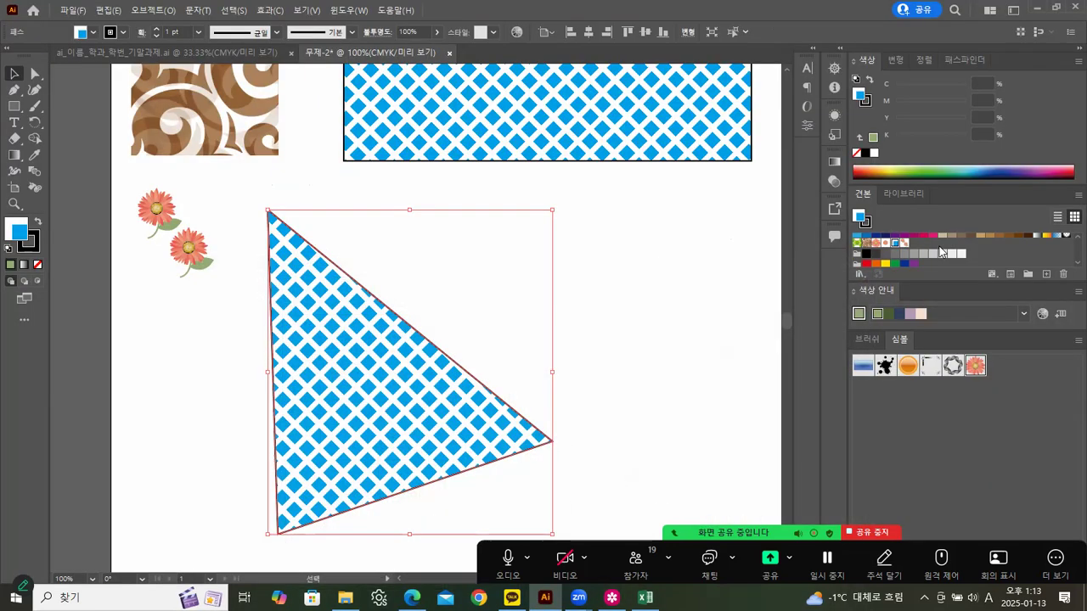
left_click(880, 165)
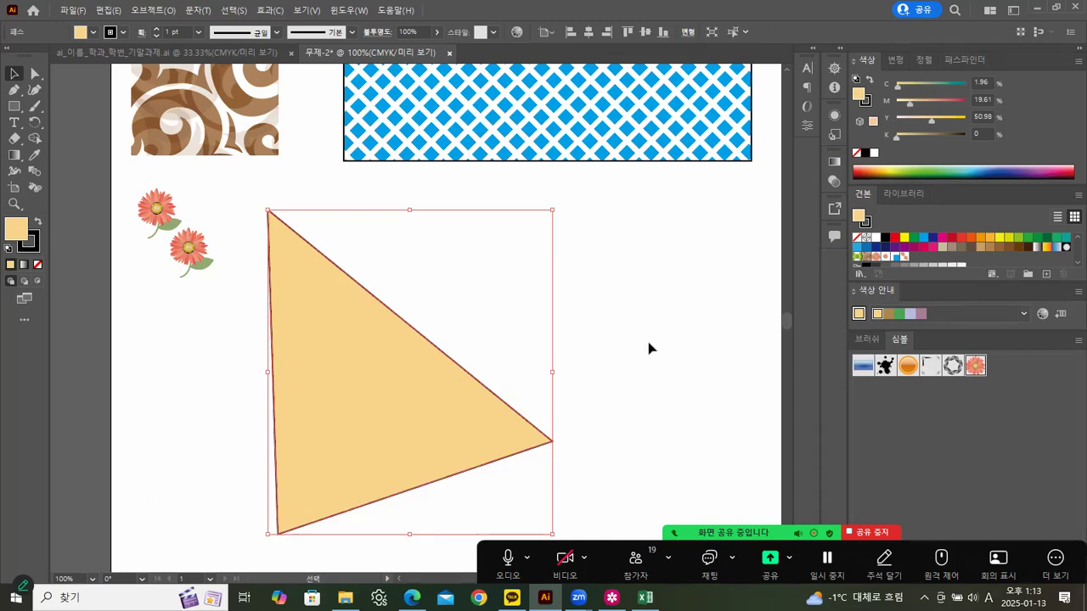
Duplicate the triangle in place and fill the copy with the new two-flower pattern swatch
left_click(697, 341)
left_click(362, 344)
left_click(363, 362)
left_click(904, 256)
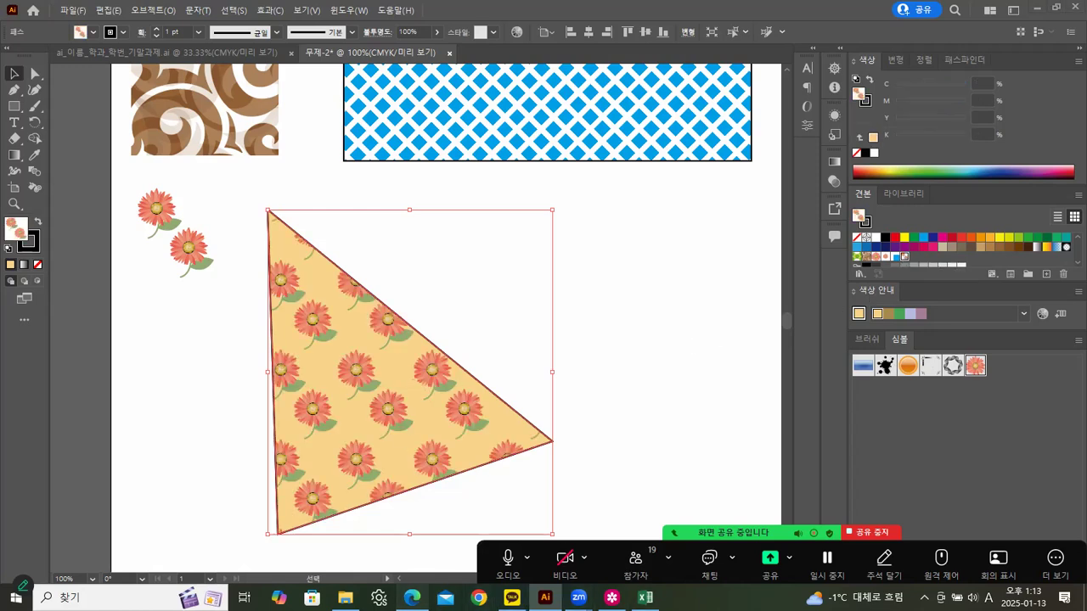
Check the pyramid box in GI08-2A(A3).pdf in the browser, then return to Illustrator and try scaling only the triangle's pattern to 25%
left_click(412, 597)
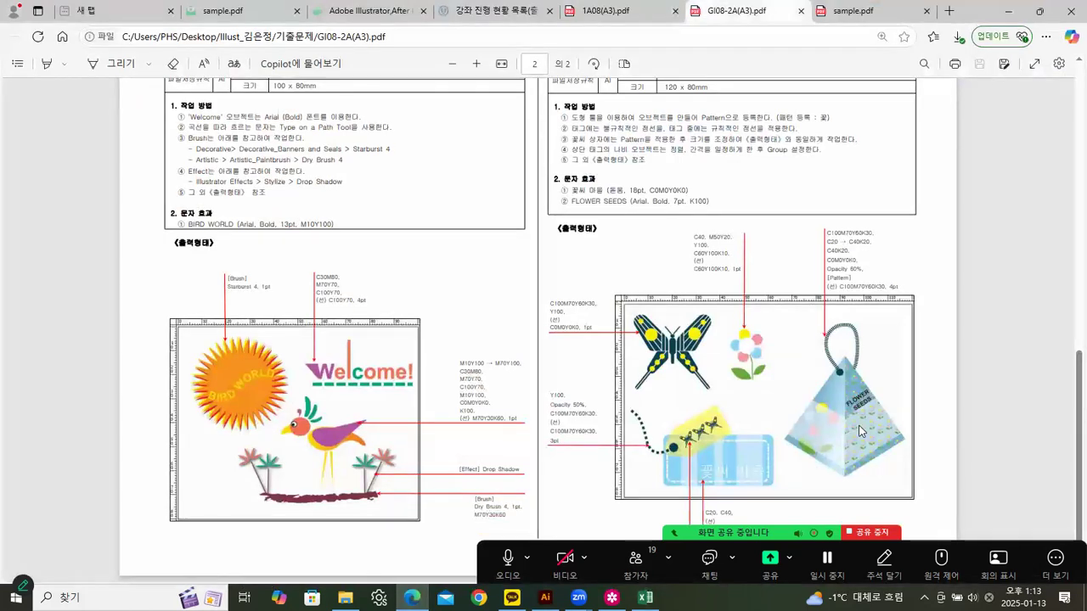
left_click(1008, 11)
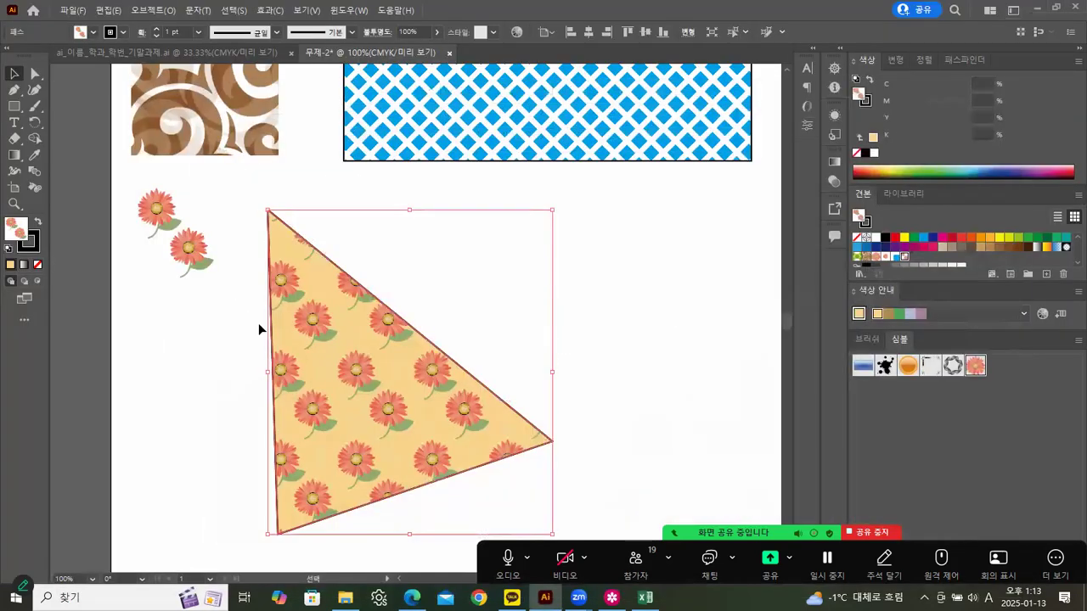
left_click(35, 122)
key("s")
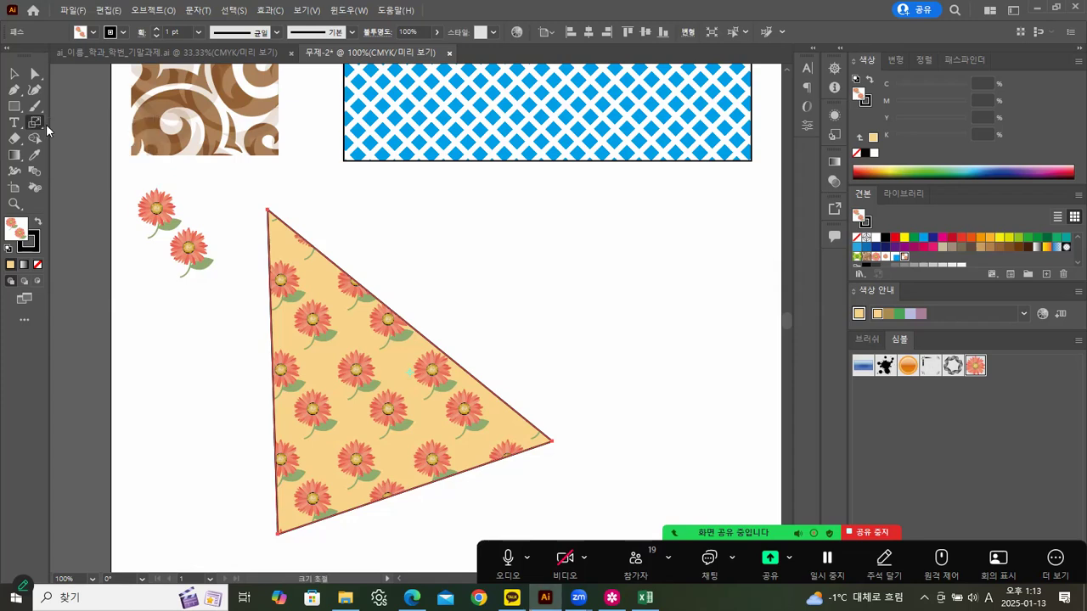
double_click(35, 123)
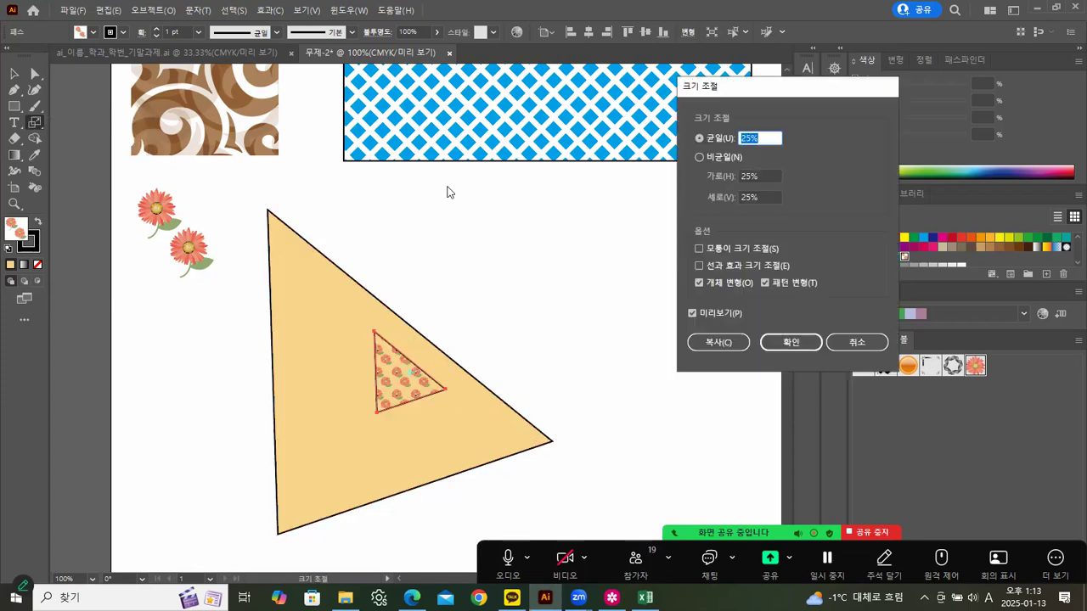
left_click(699, 283)
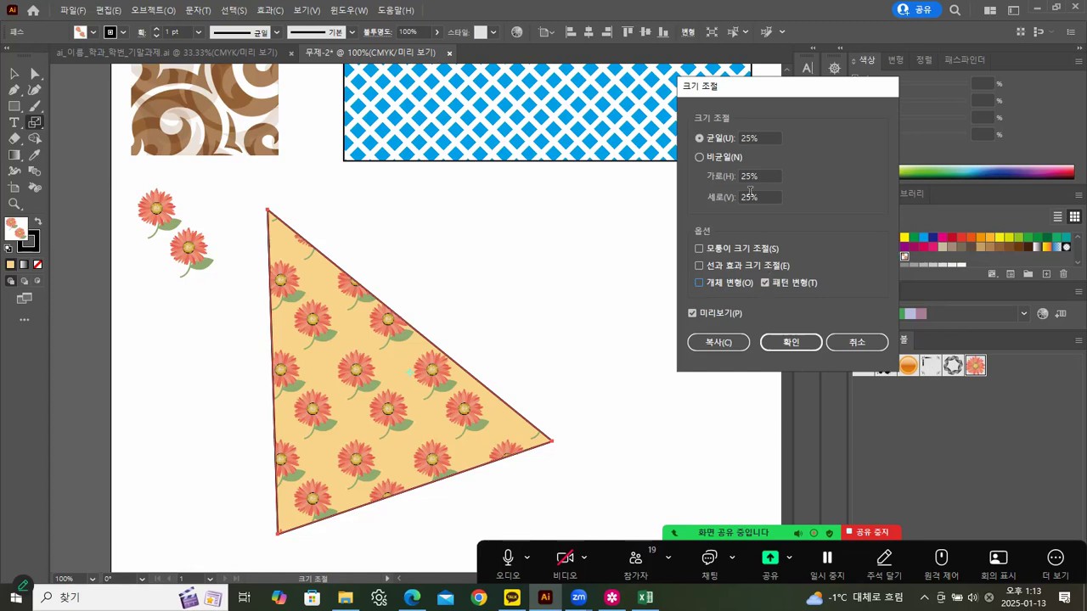
left_click(788, 341)
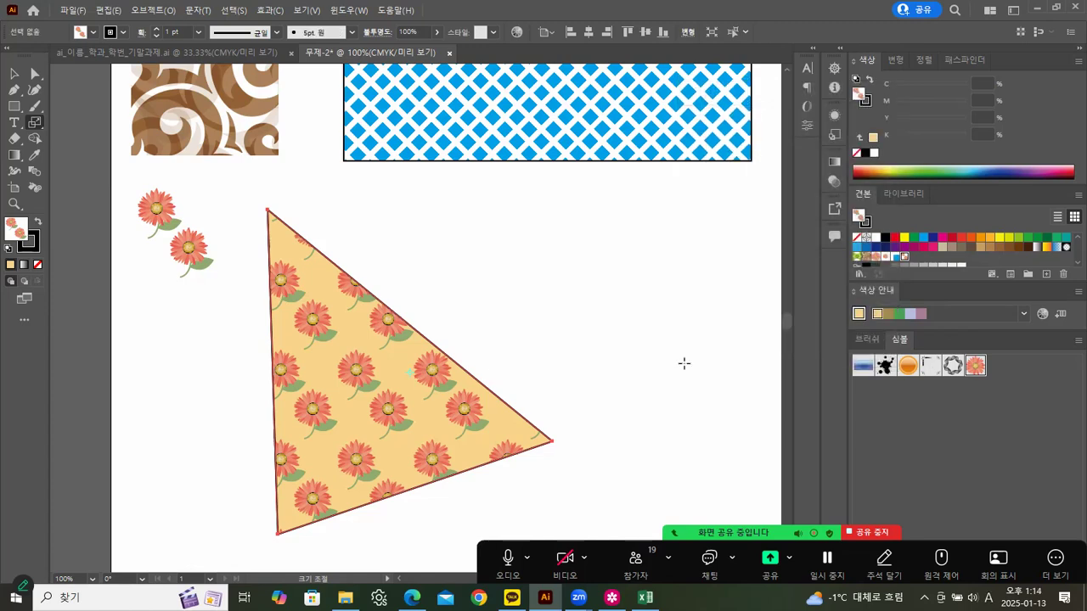
double_click(35, 123)
left_click(789, 342)
left_click(14, 74)
left_click(352, 203)
left_click(317, 315)
left_click(37, 123)
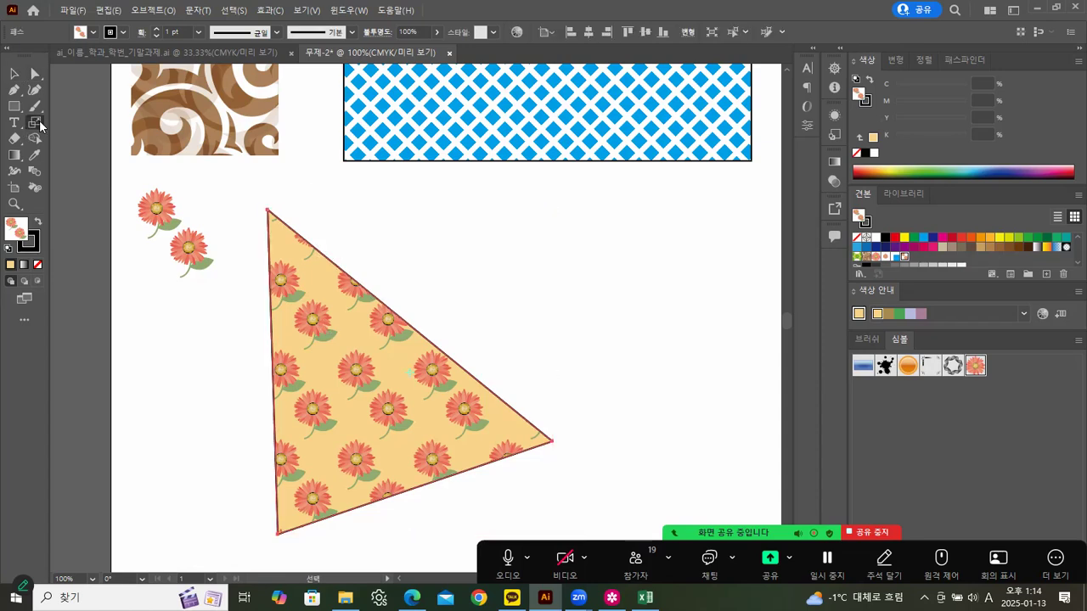
double_click(37, 122)
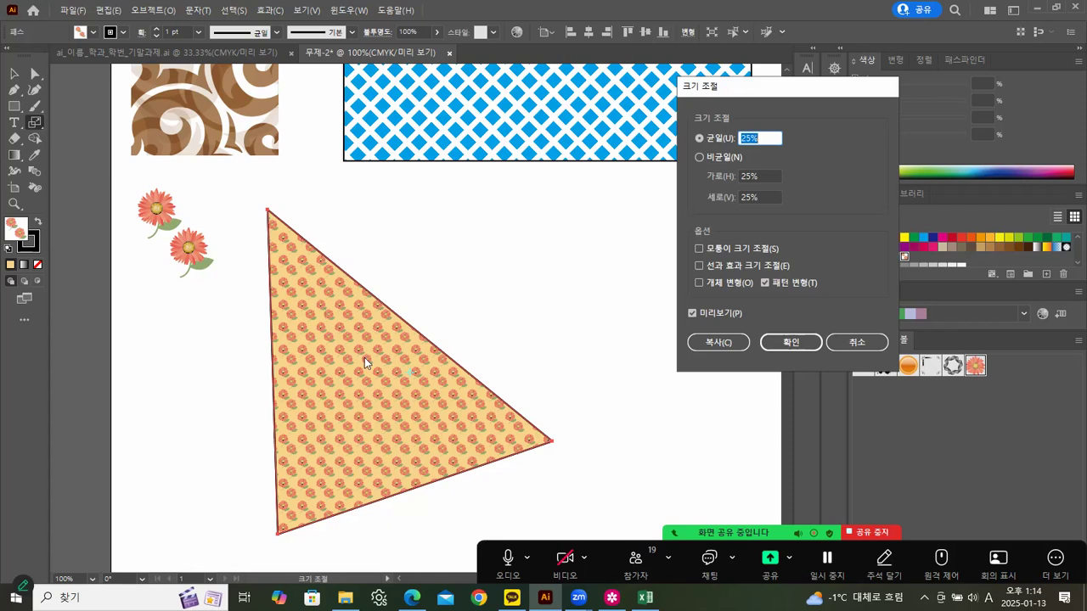
left_click(837, 341)
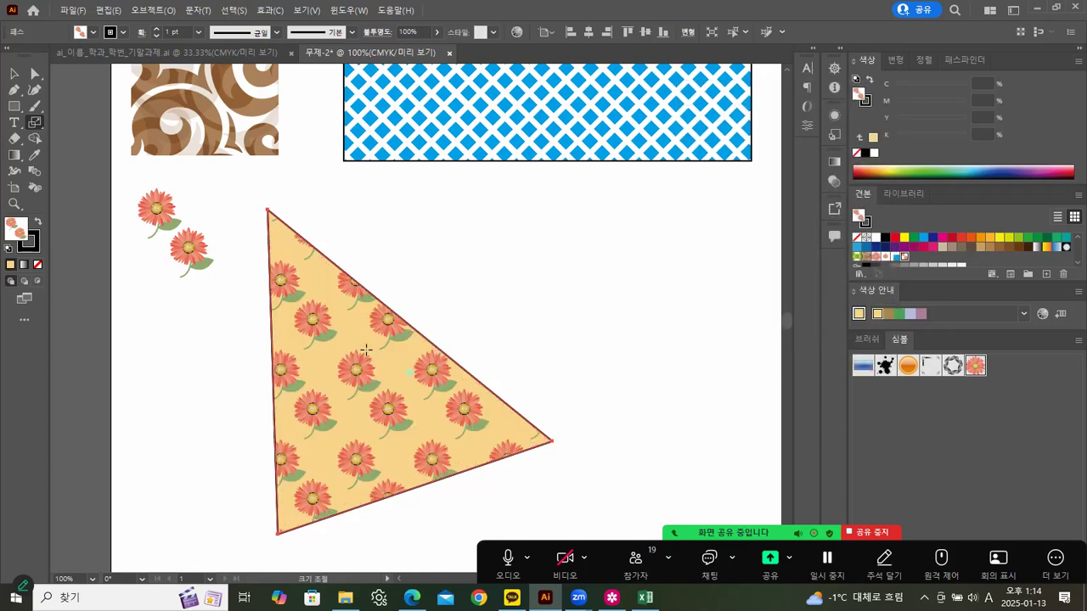
Scale the triangle's flower pattern to 50% and rotate it 90°, transforming only the pattern and not the shape
double_click(37, 120)
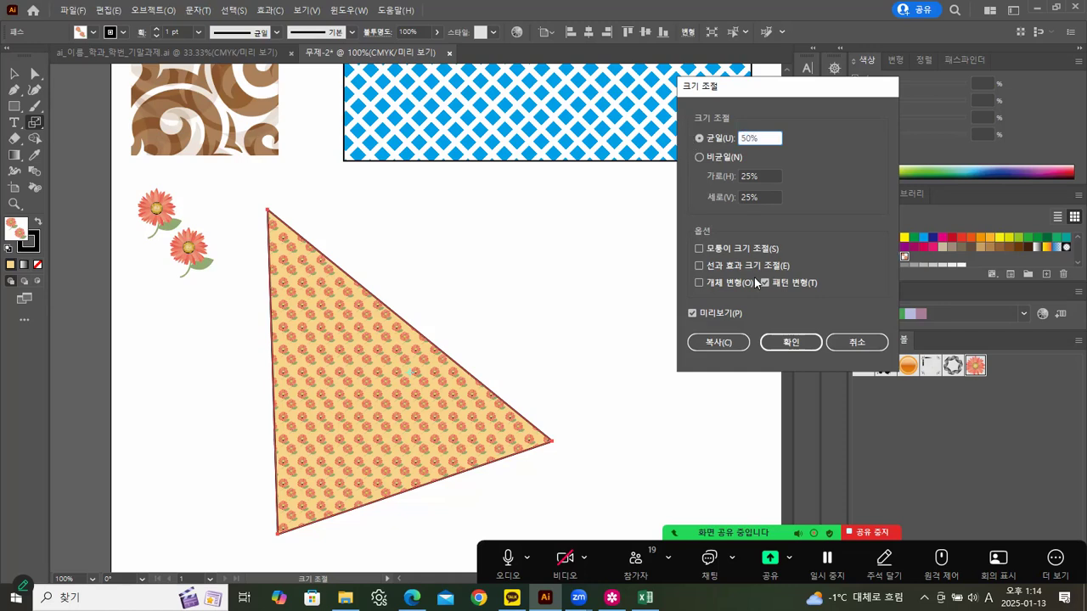
left_click(787, 343)
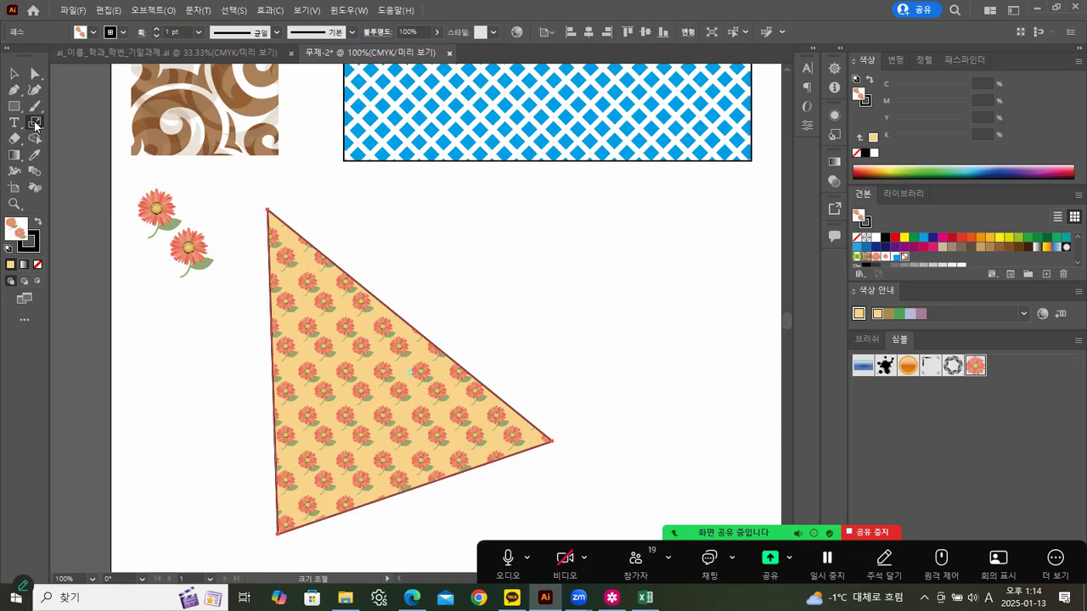
left_click_drag(35, 123, 66, 119)
double_click(35, 123)
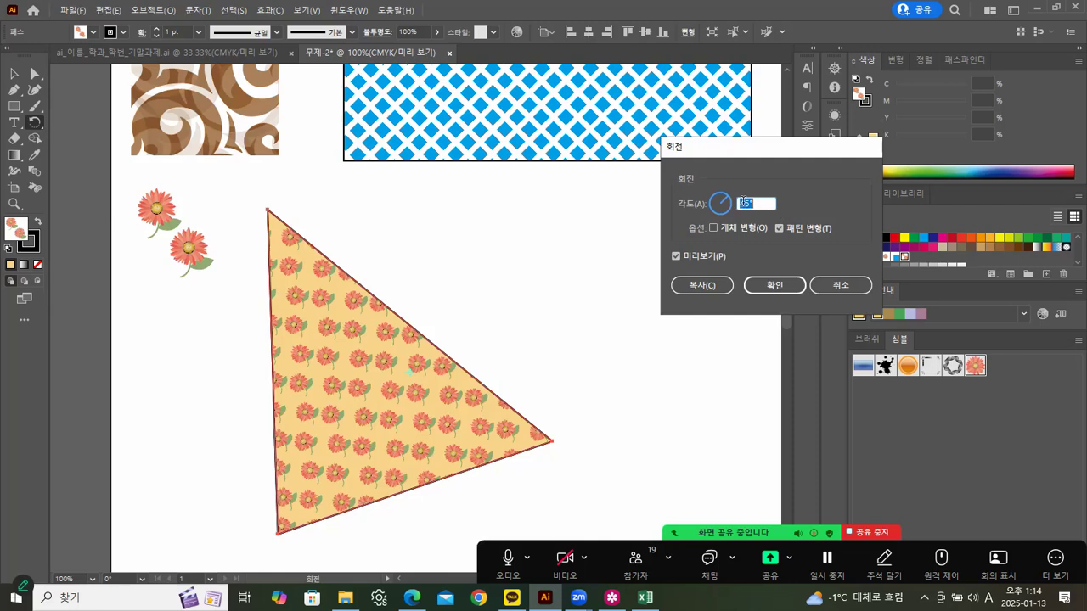
type("90")
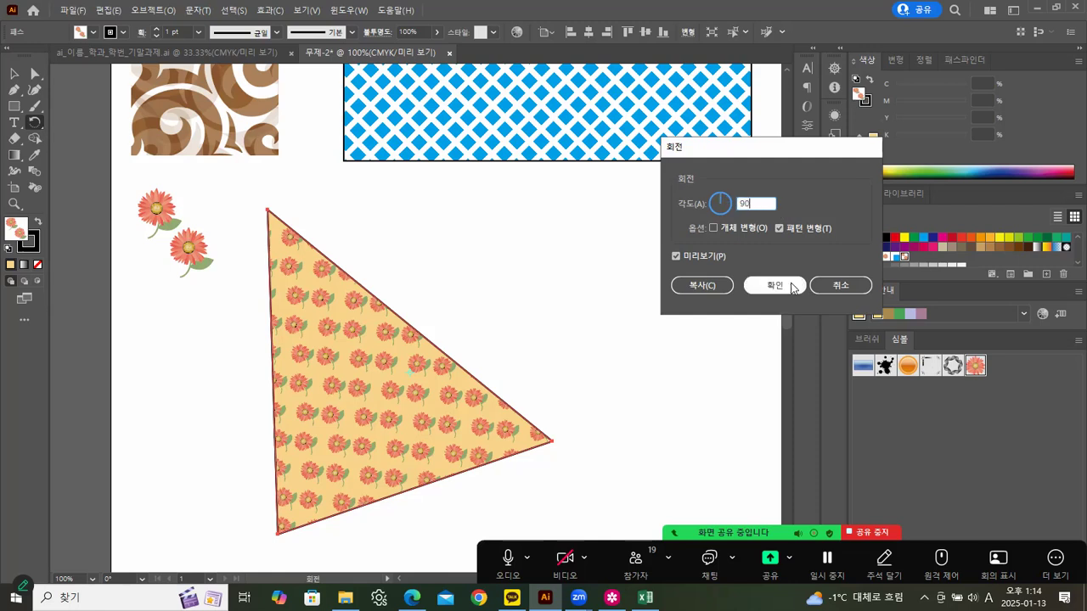
left_click(774, 285)
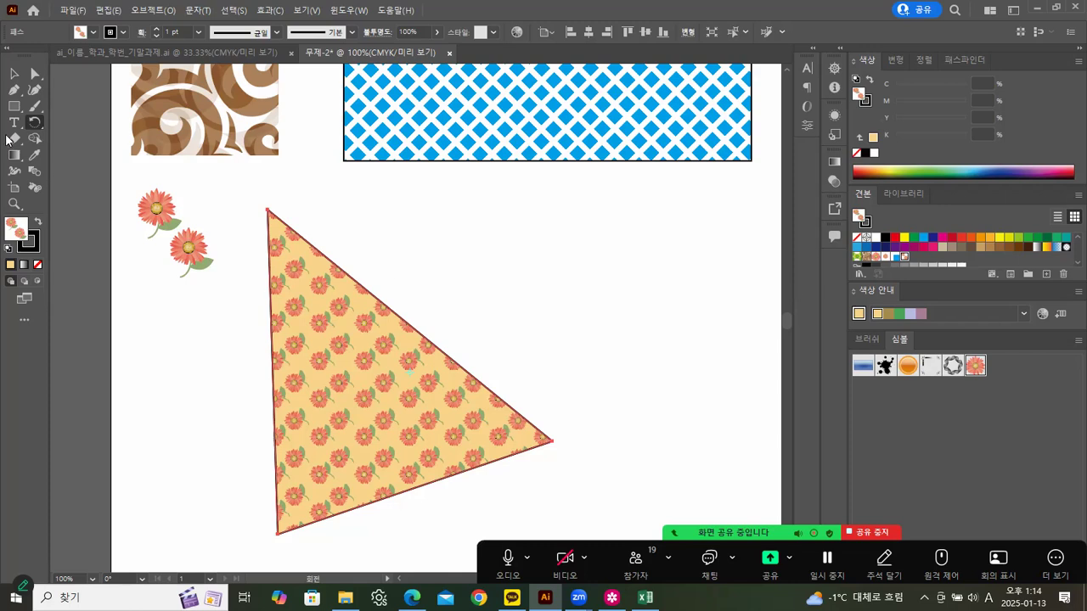
Move the flower-patterned triangle up and to the right so it is offset from the solid orange-yellow triangle
left_click(14, 74)
left_click(558, 226)
left_click_drag(383, 312, 465, 285)
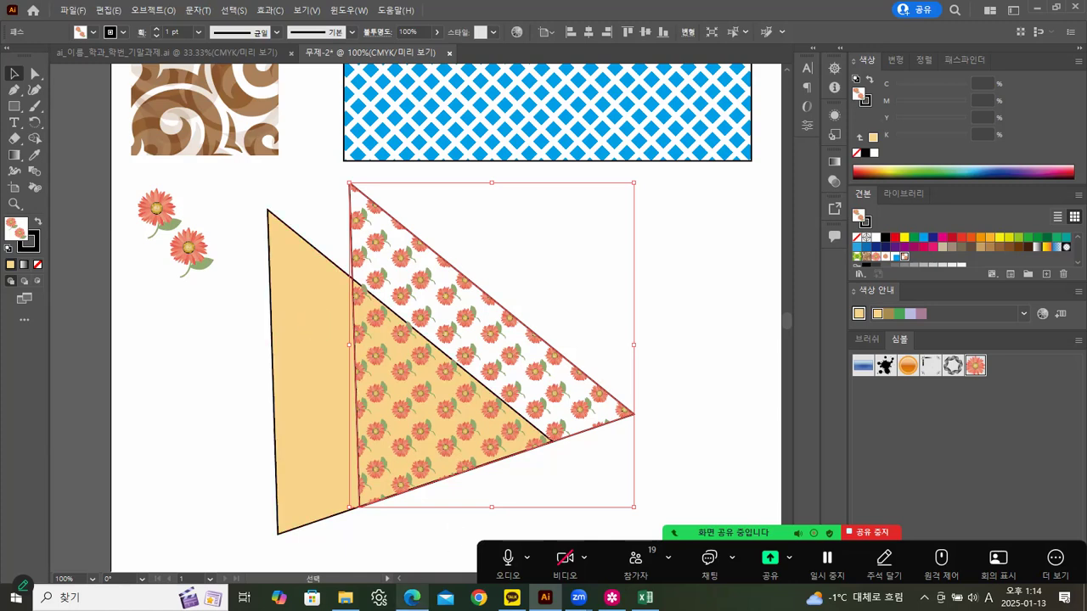
Compare the layered triangles with the pyramid box in GI08-2A(A3).pdf in the browser, then return to Illustrator
left_click(411, 596)
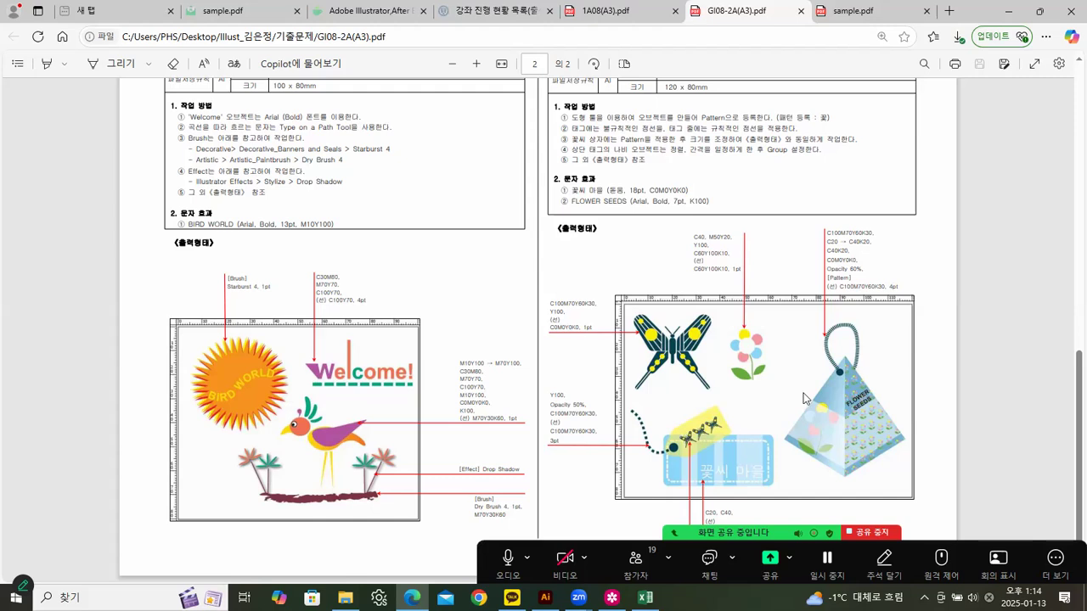
left_click(1008, 12)
left_click(701, 271)
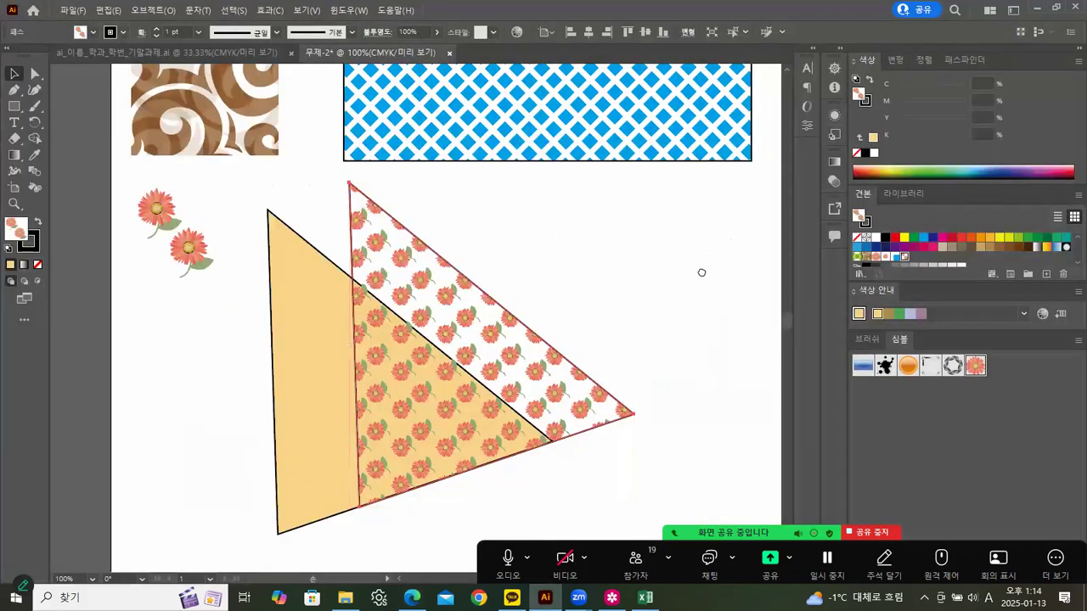
key("ctrl+1")
left_click_drag(532, 322, 497, 219)
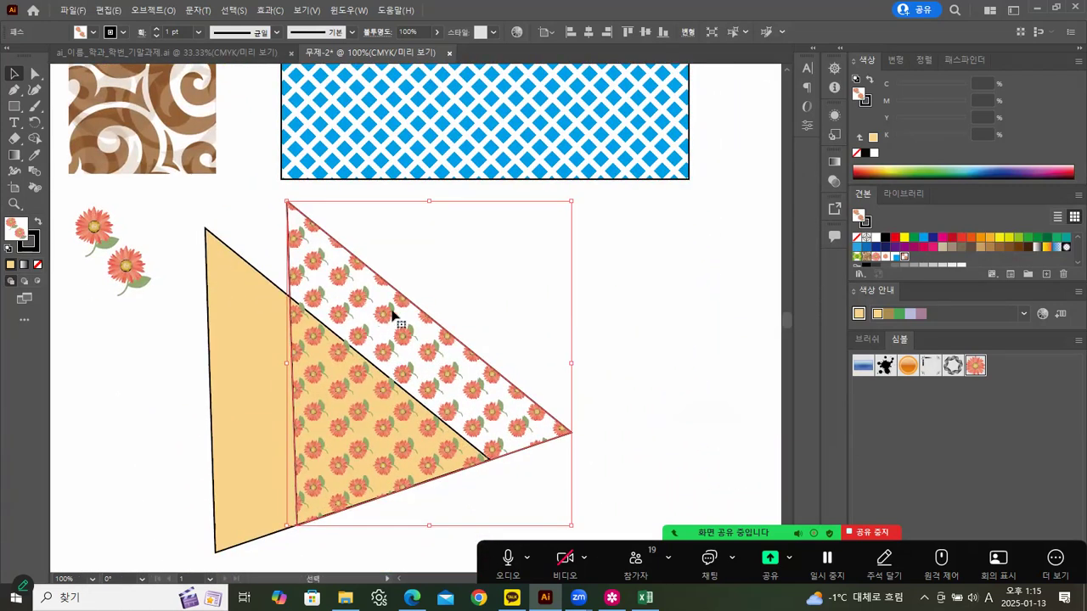
Fill the large blue lattice rectangle above the triangles with the two-flower pattern swatch
scroll(405, 299, "right", 3)
scroll(467, 314, "left", 3)
scroll(467, 314, "up", 2)
left_click(451, 218)
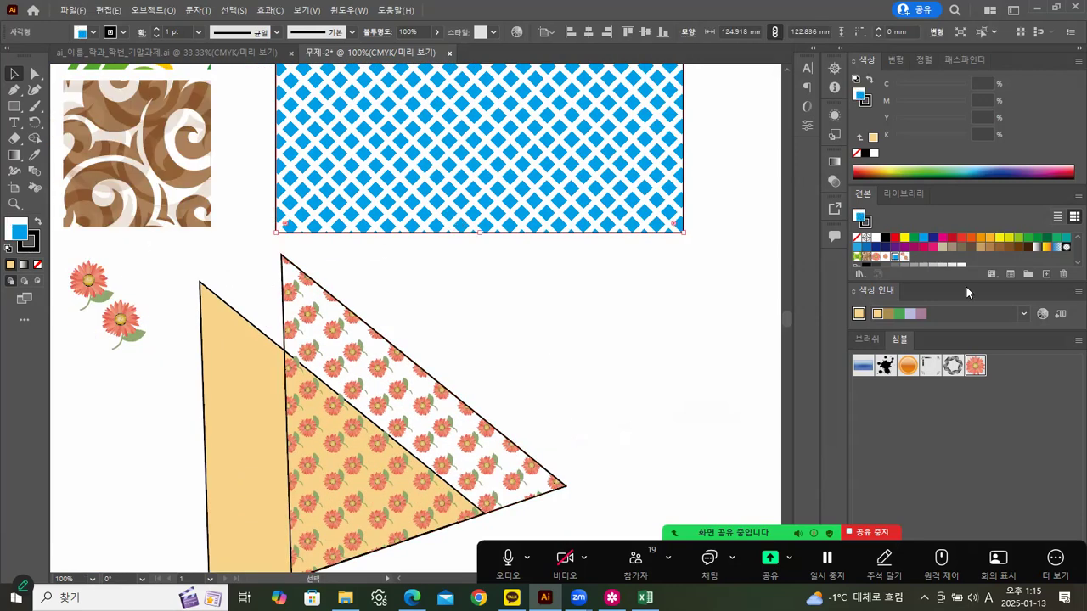
left_click(905, 257)
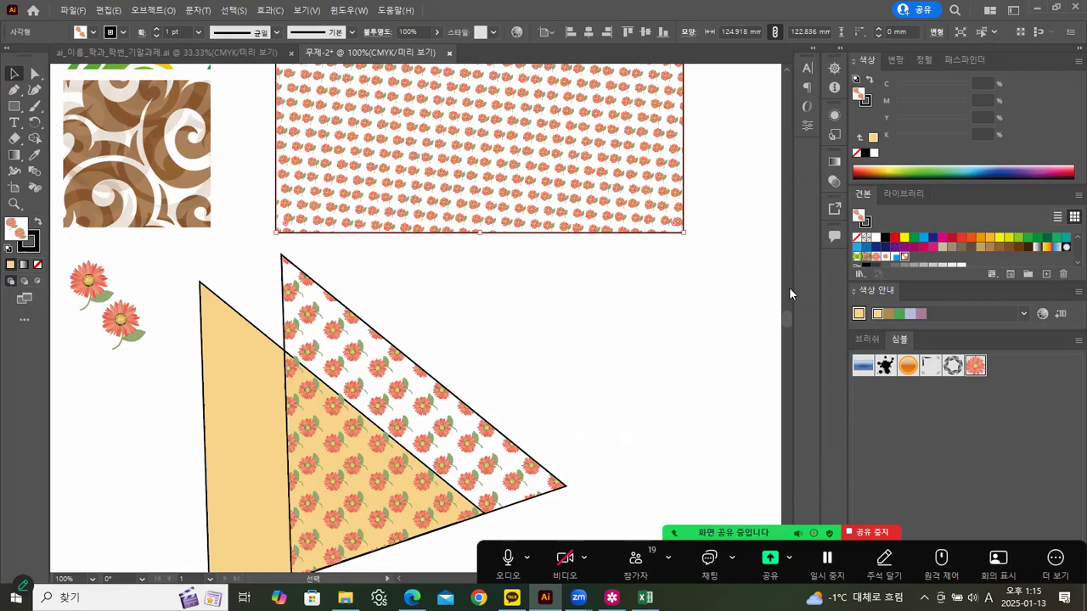
scroll(493, 311, "up", 4)
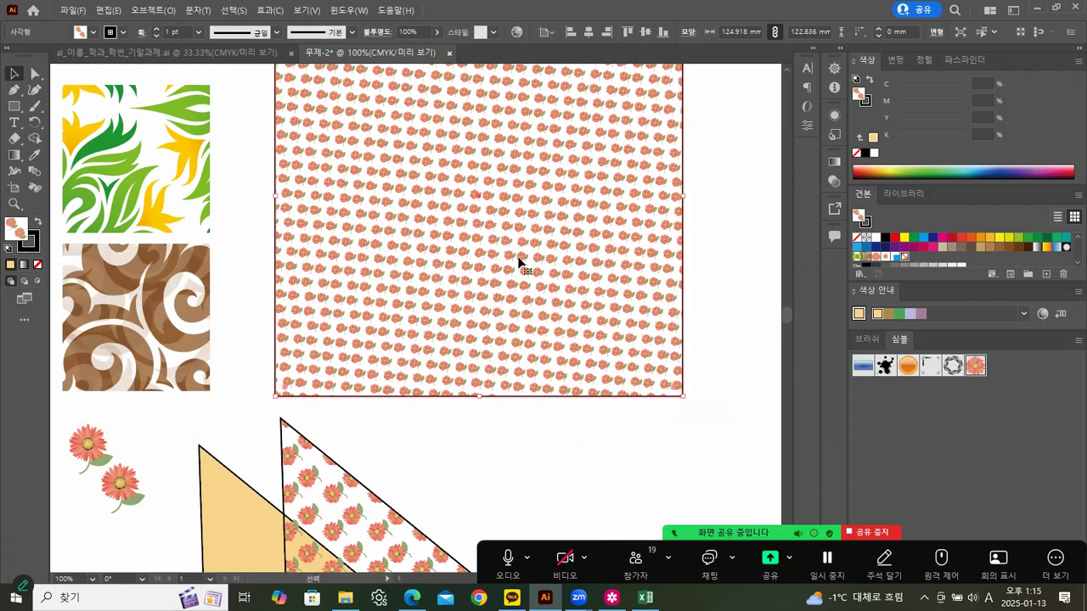
scroll(514, 263, "up", 2)
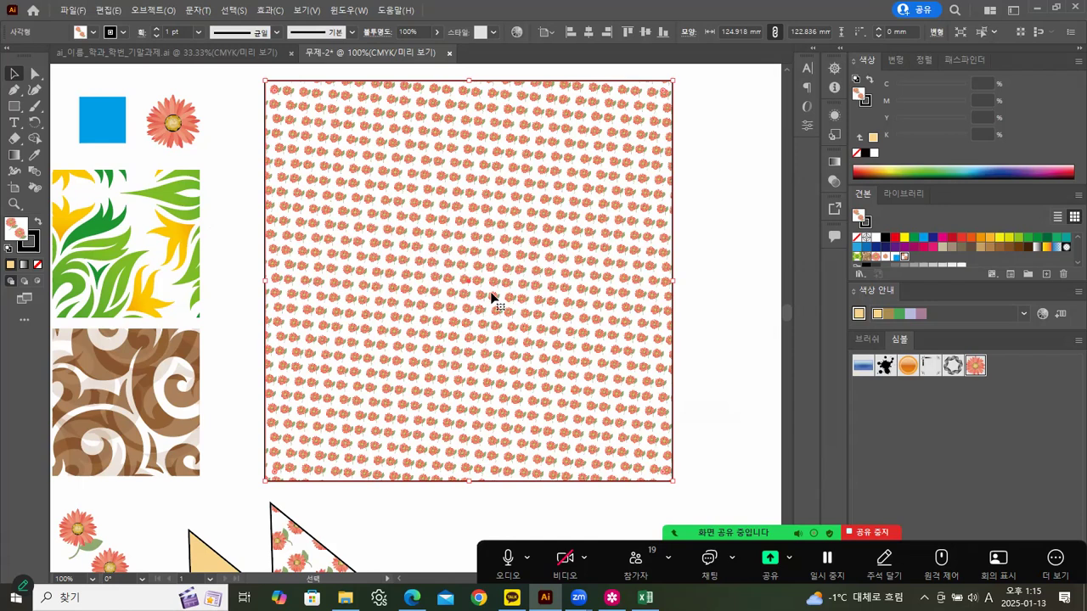
Scale the large rectangle's flower pattern uniformly to 200%, with object transformation turned off
left_click_drag(34, 122, 66, 142)
double_click(34, 122)
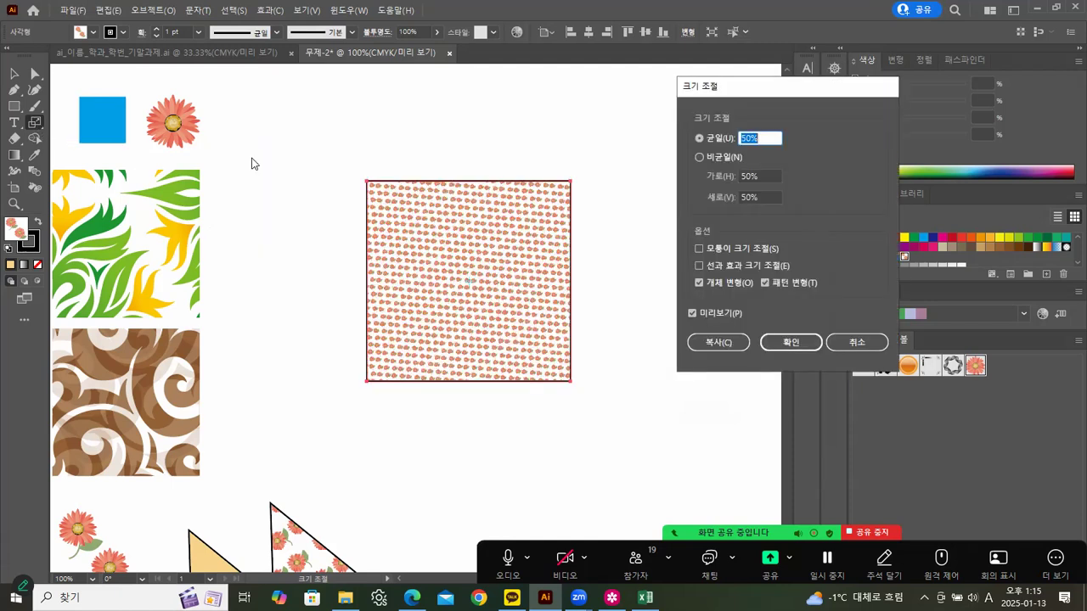
left_click(700, 282)
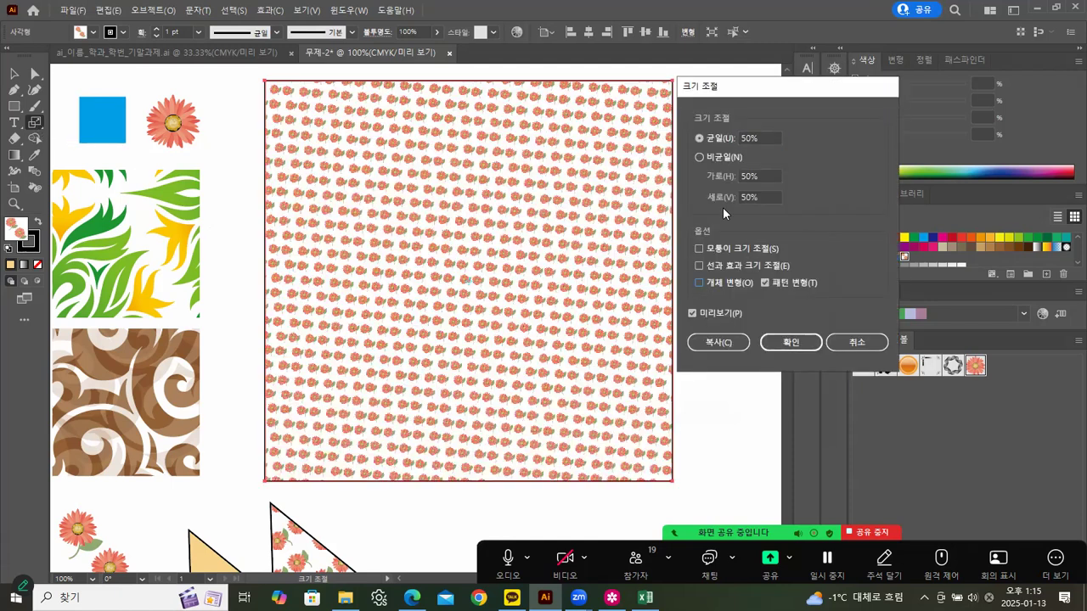
left_click(723, 140)
type("200%")
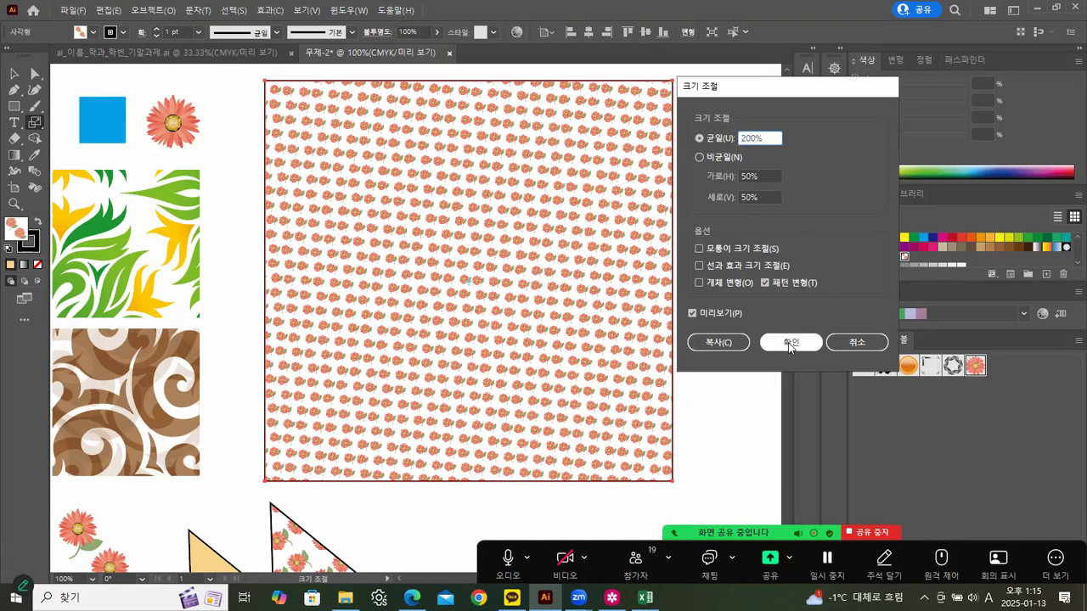
left_click(790, 343)
double_click(34, 123)
left_click(790, 343)
left_click(226, 143)
left_click(15, 75)
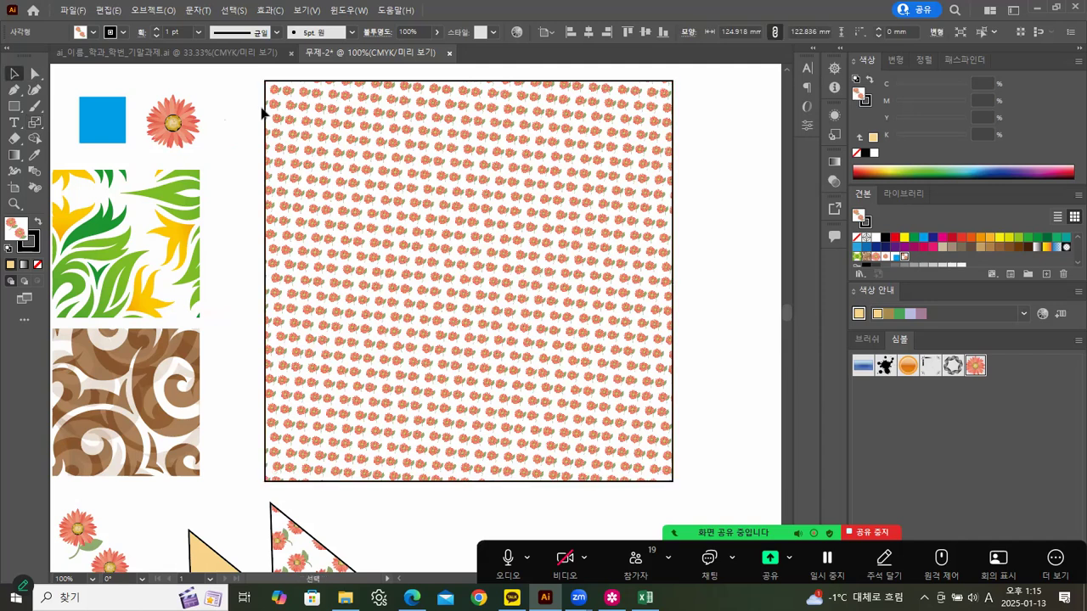
double_click(35, 123)
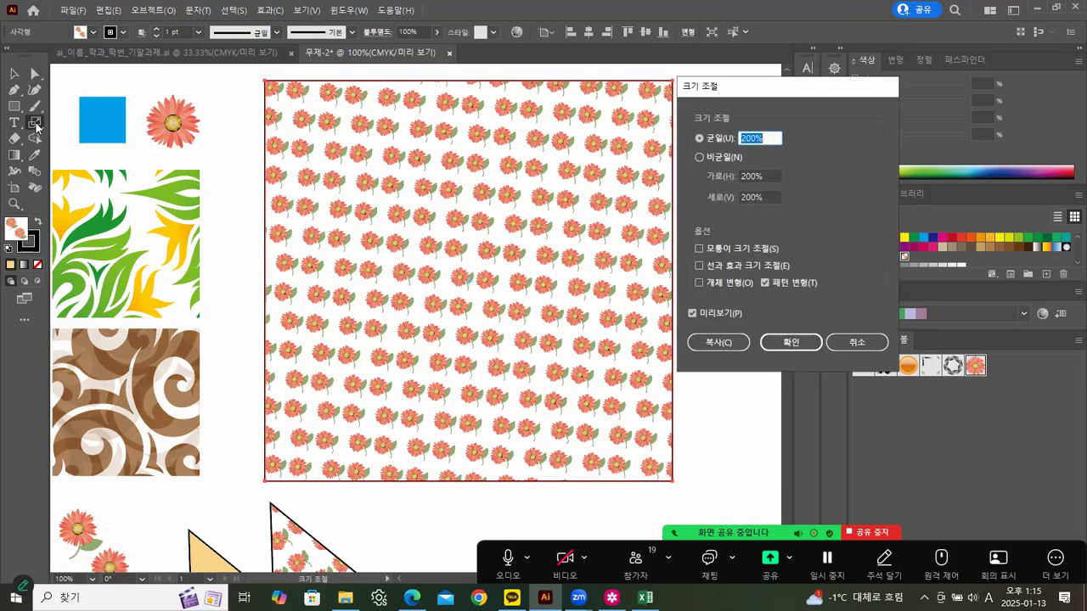
left_click(864, 346)
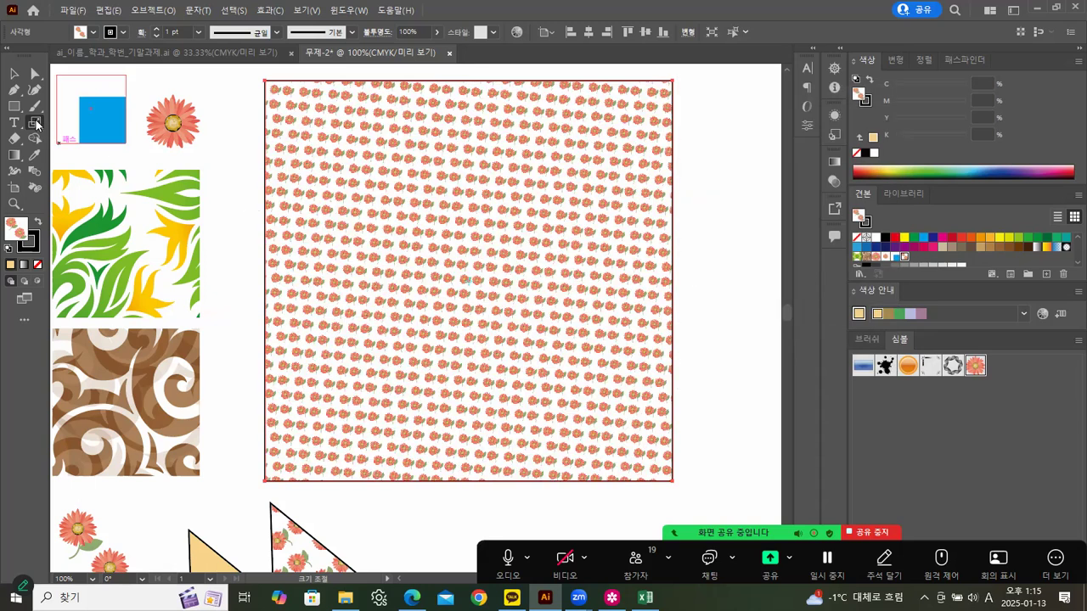
Apply the 200% pattern-only scaling to the large flower-filled rectangle again
double_click(35, 123)
left_click(788, 345)
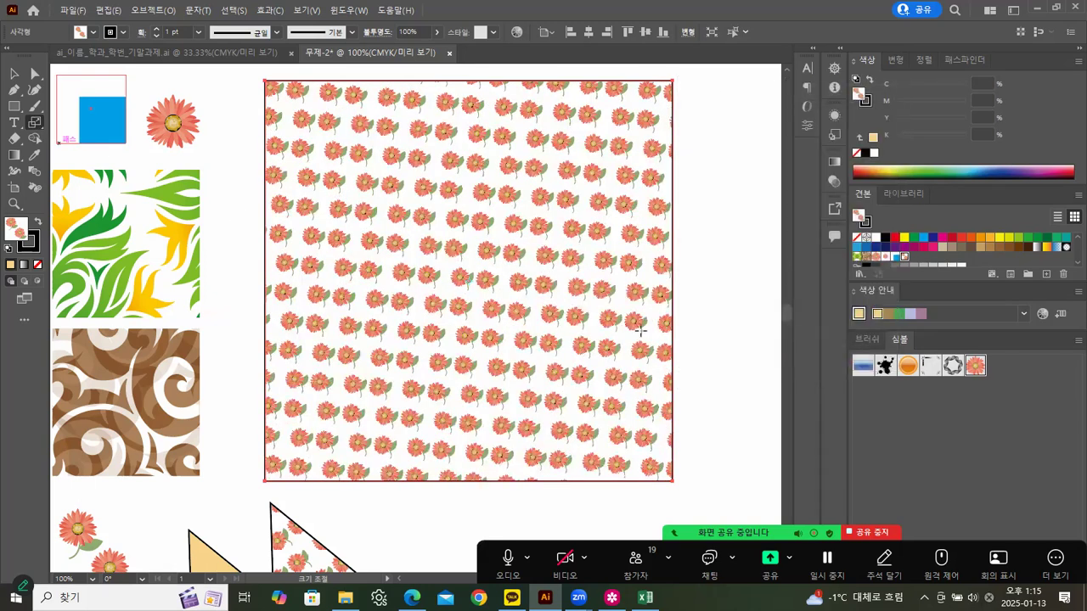
key("v")
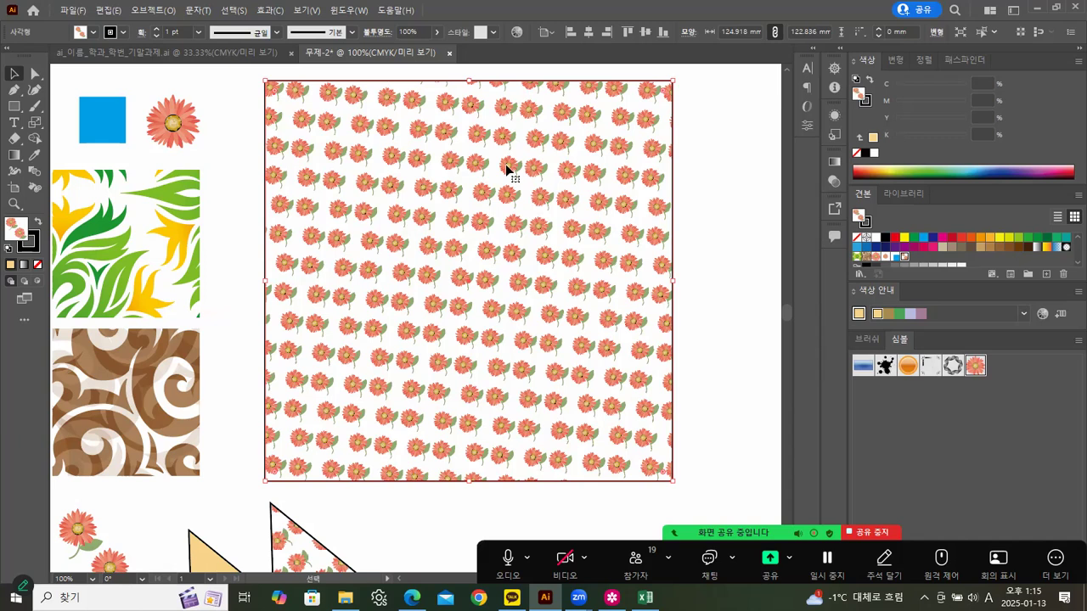
key("a")
Check the final assignment artboard in Illustrator, then switch to the browser and bring up sample.pdf
left_click(114, 53)
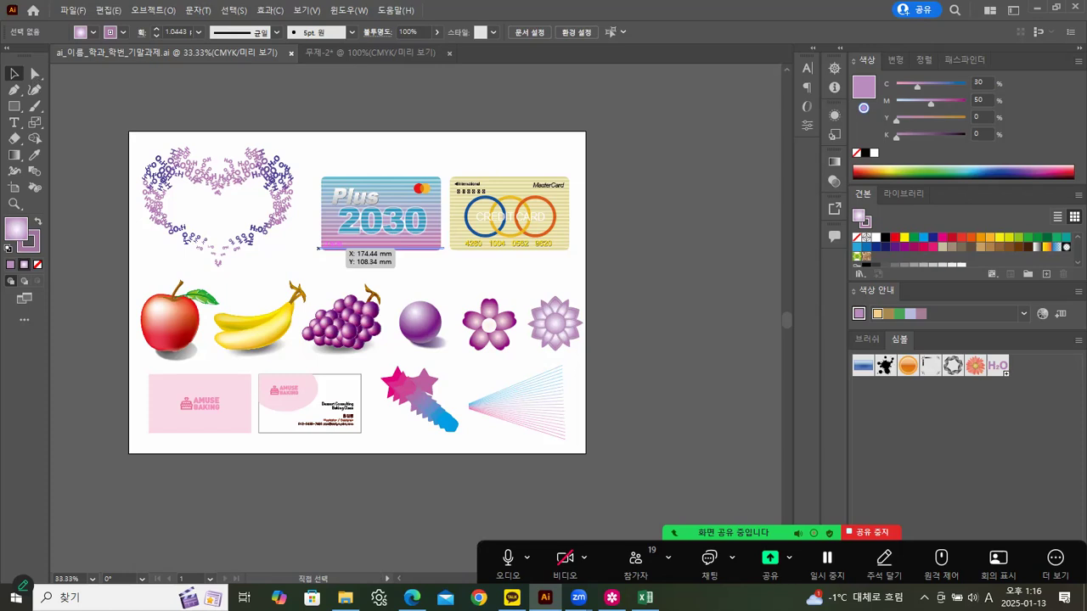
left_click(411, 597)
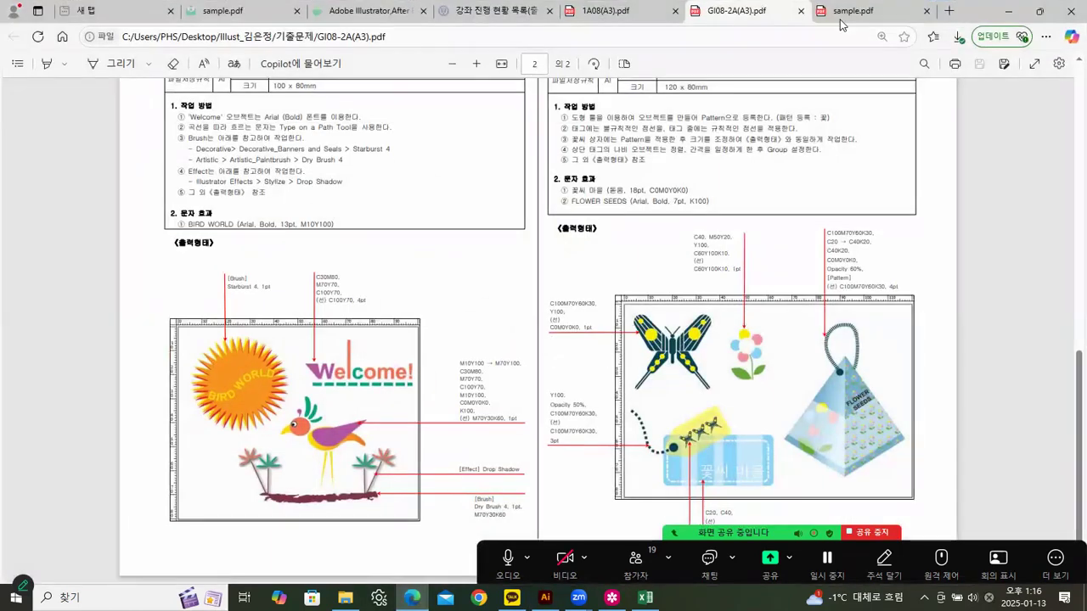
left_click(862, 11)
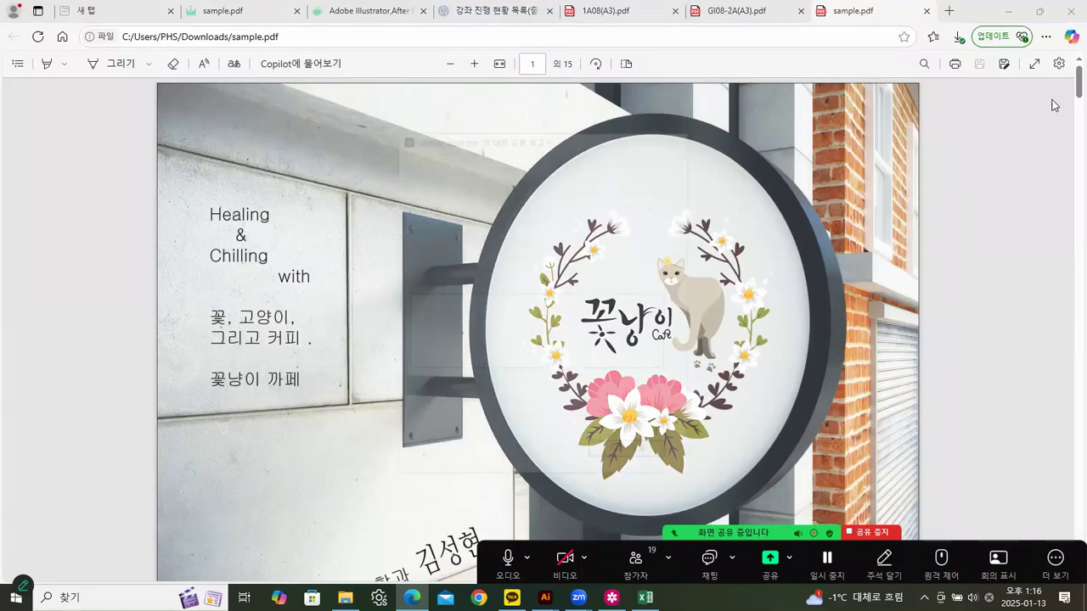
left_click(630, 455)
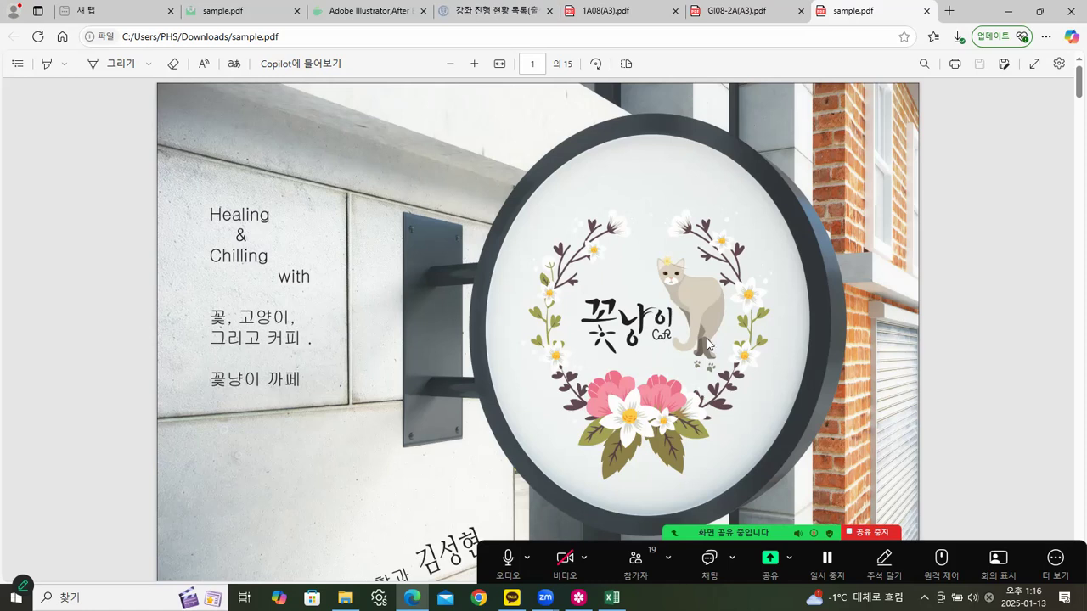
Read the cover, designer profile and 꽃냥이 café concept pages at the beginning of sample.pdf
scroll(1023, 246, "down", 5)
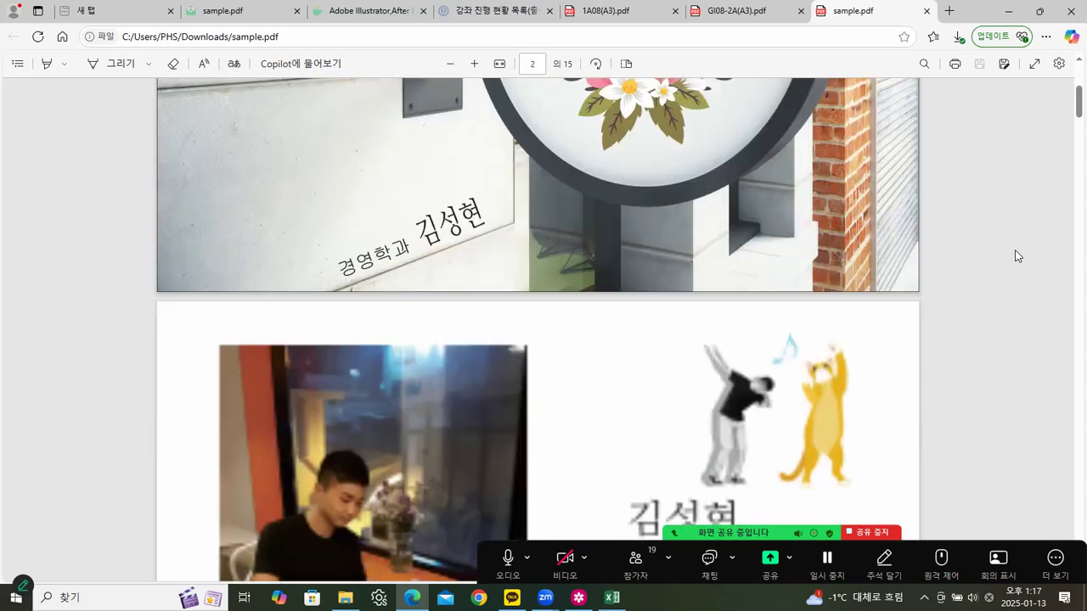
scroll(443, 361, "down", 1)
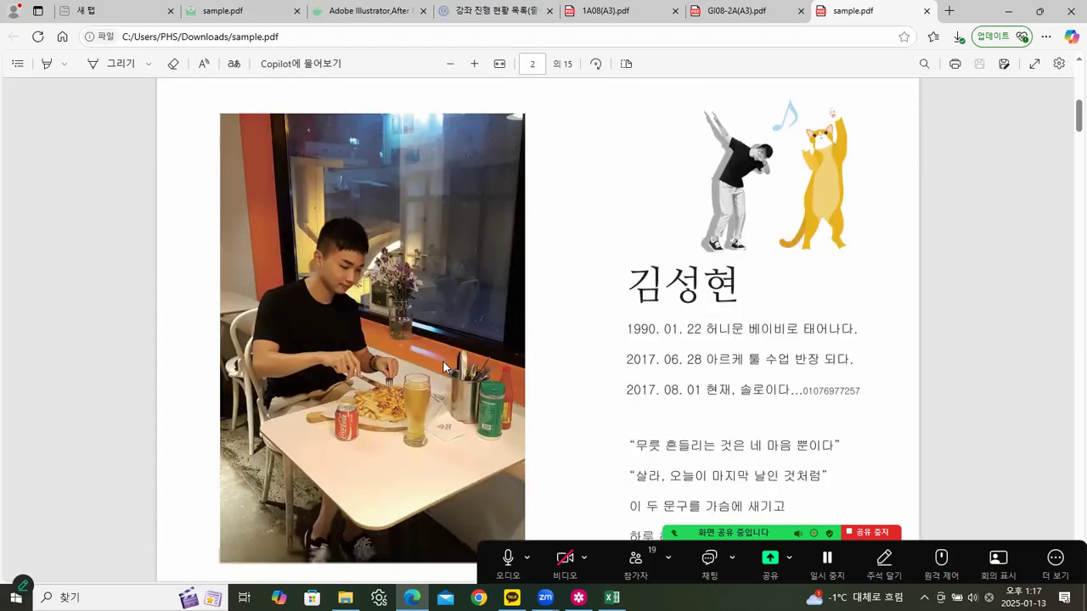
scroll(821, 242, "down", 2)
scroll(822, 251, "down", 5)
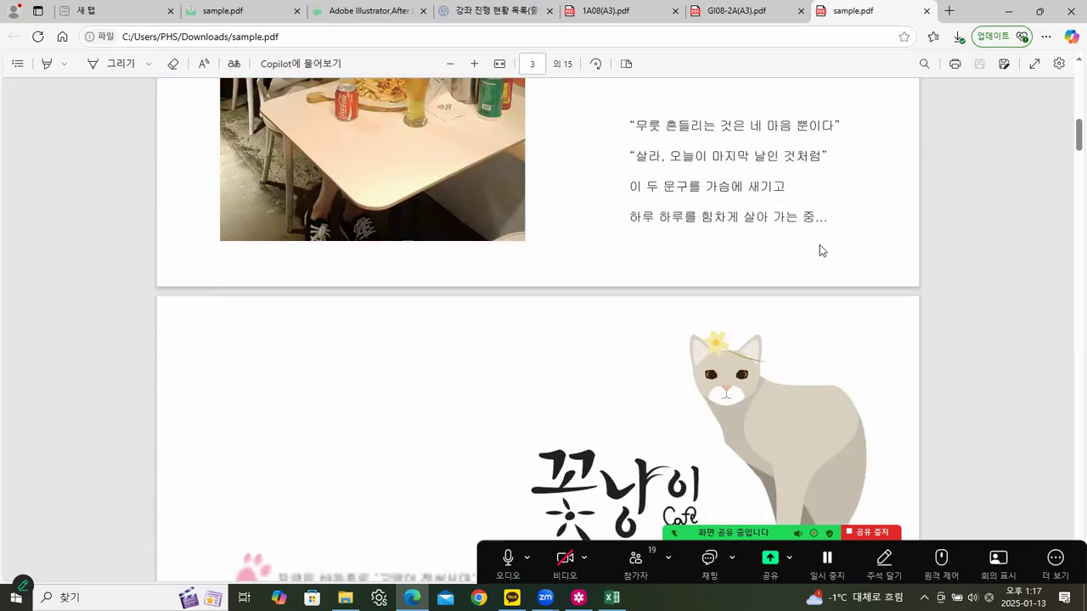
scroll(819, 245, "up", 2)
scroll(820, 241, "down", 2)
scroll(820, 242, "up", 1)
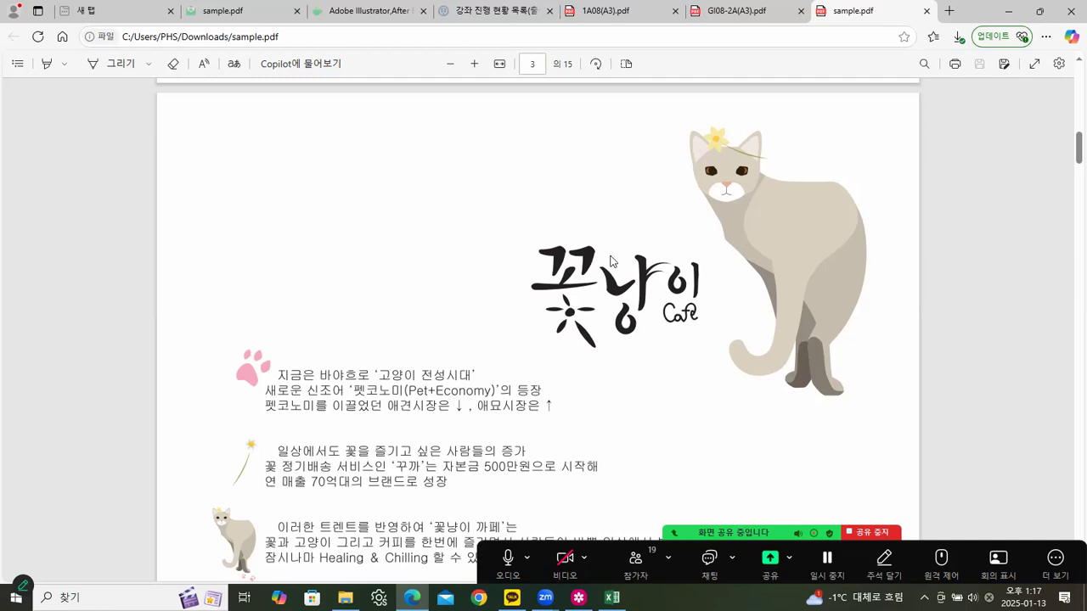
scroll(611, 262, "down", 1)
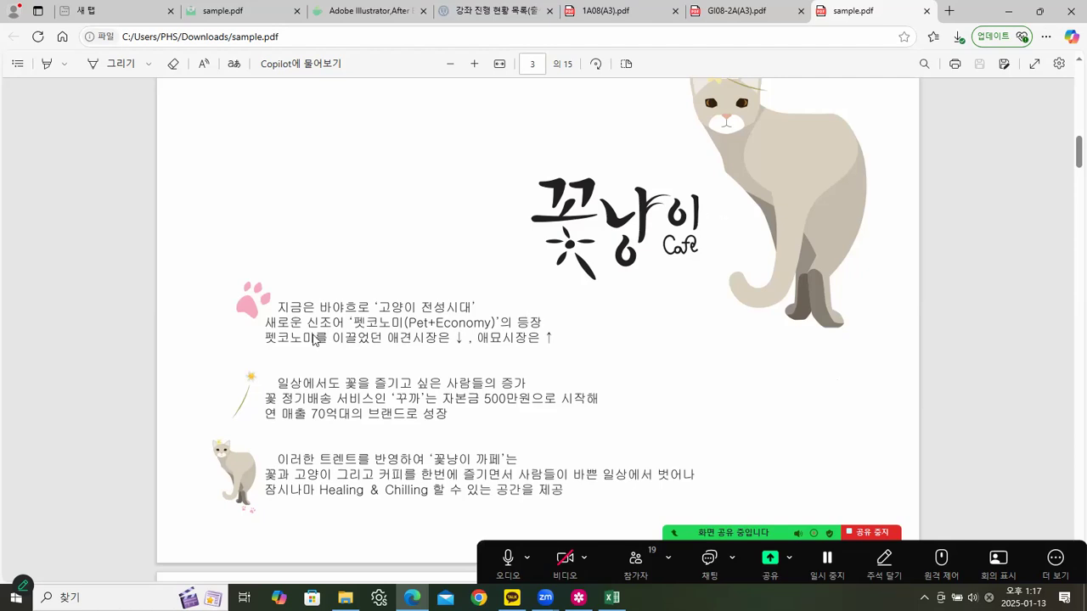
scroll(608, 337, "up", 1)
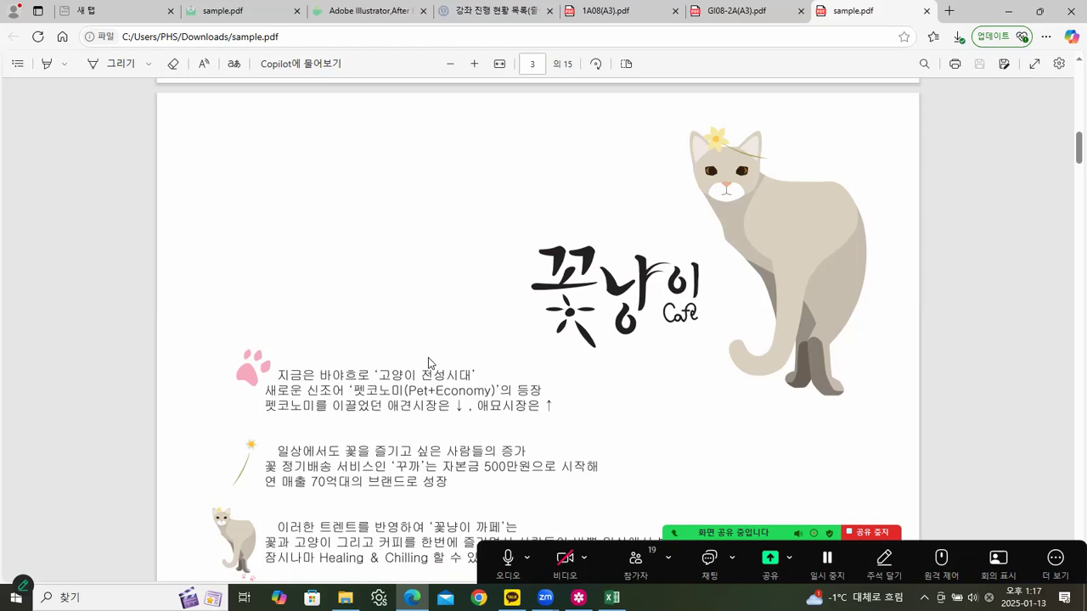
scroll(361, 298, "down", 2)
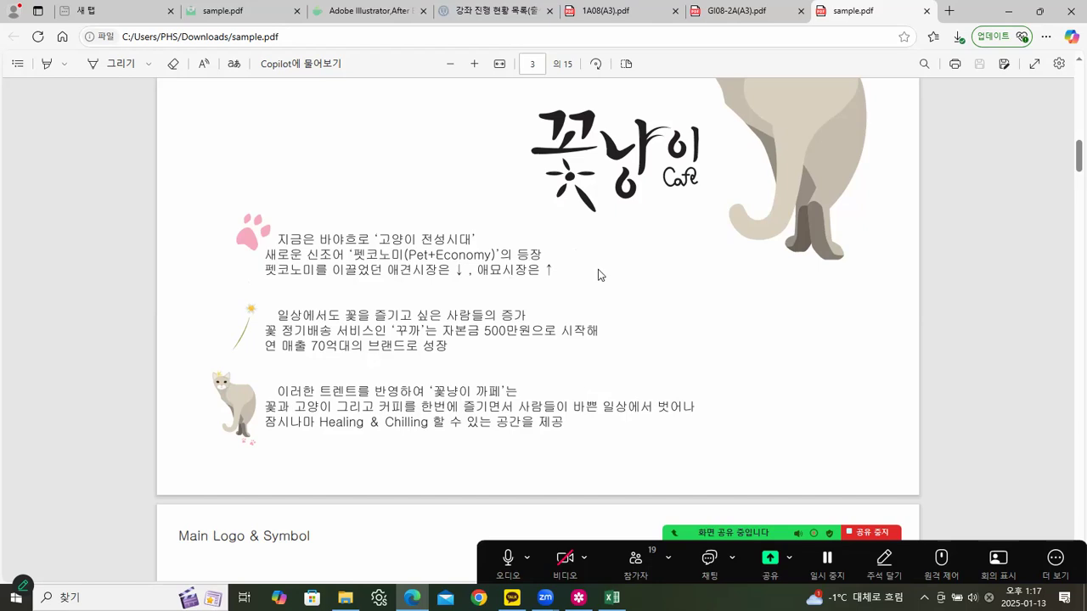
scroll(601, 275, "down", 1)
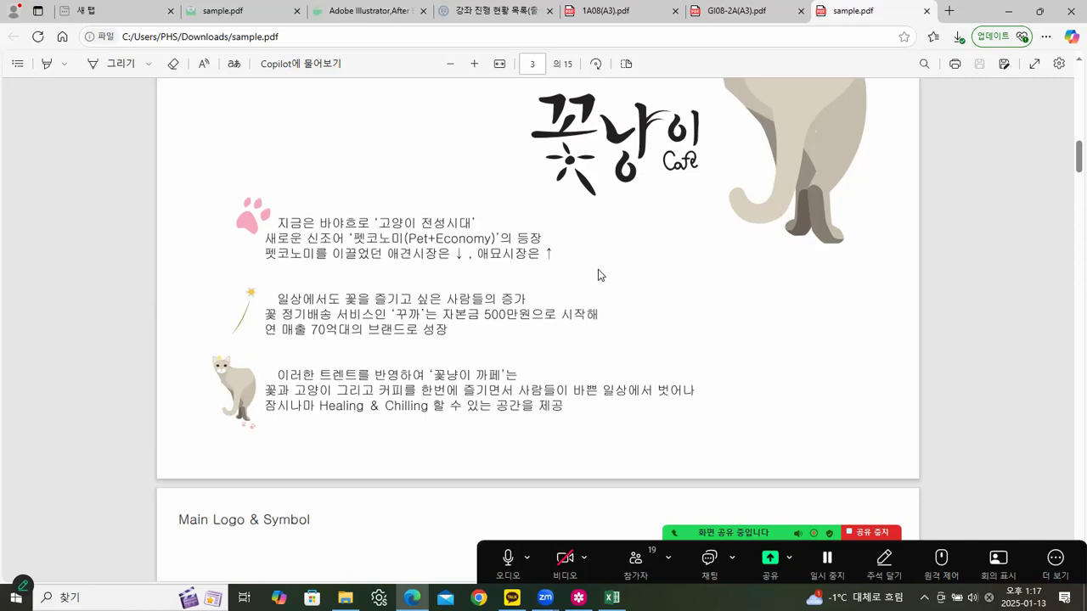
scroll(600, 275, "down", 3)
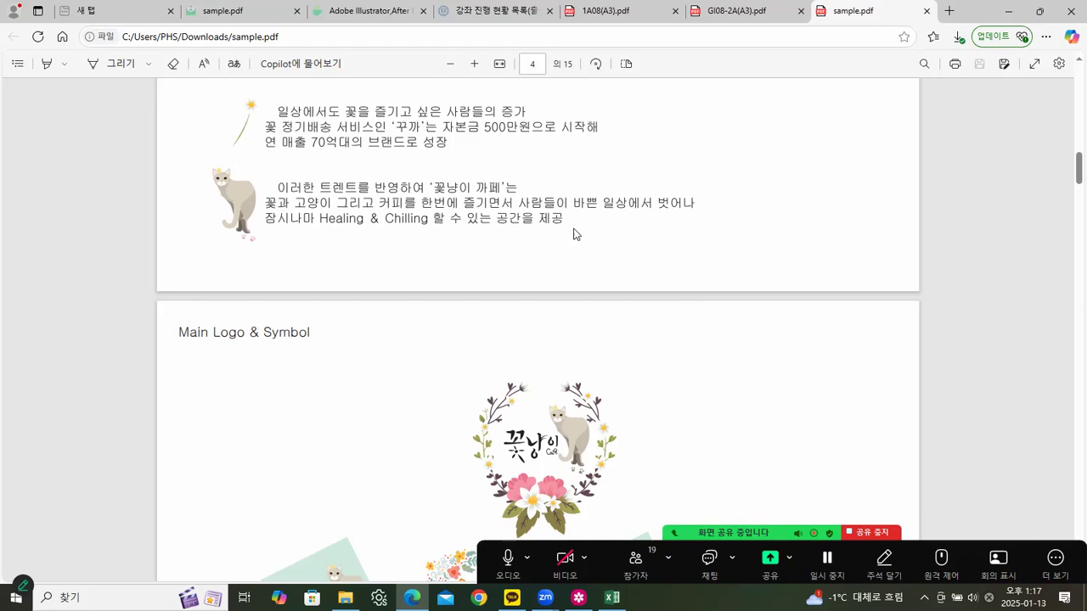
Examine the Main Logo & Symbol and Color System pages of sample.pdf
scroll(577, 276, "down", 3)
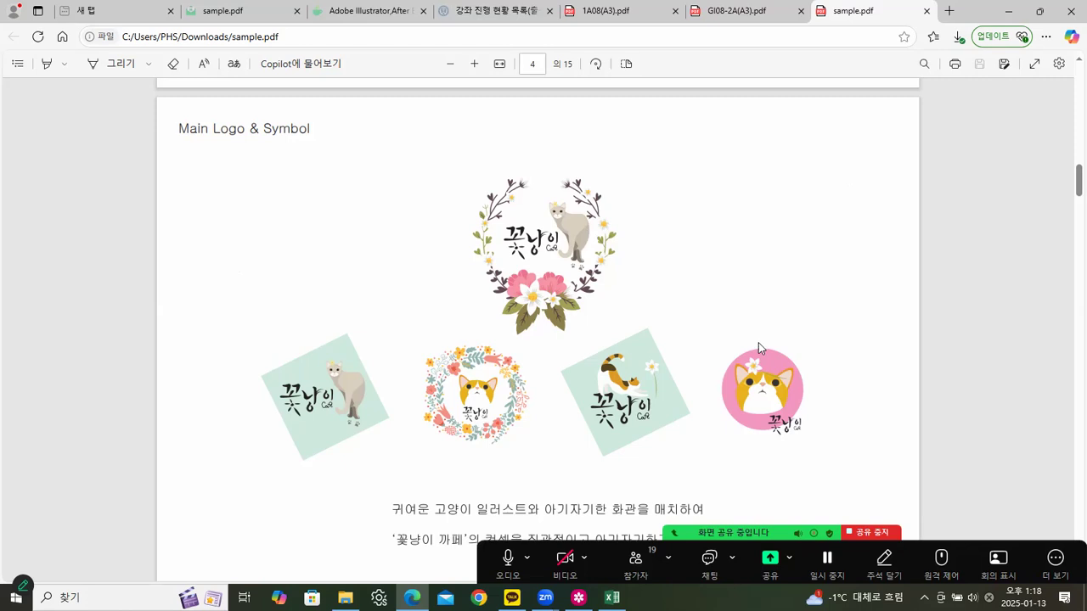
scroll(860, 315, "down", 1)
scroll(860, 321, "down", 3)
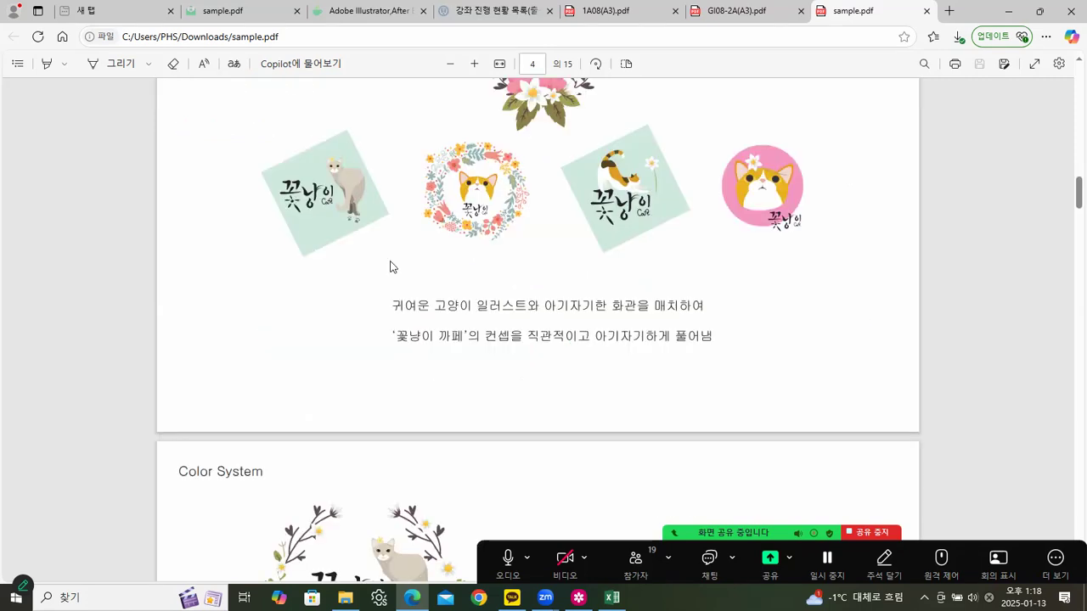
scroll(730, 292, "down", 5)
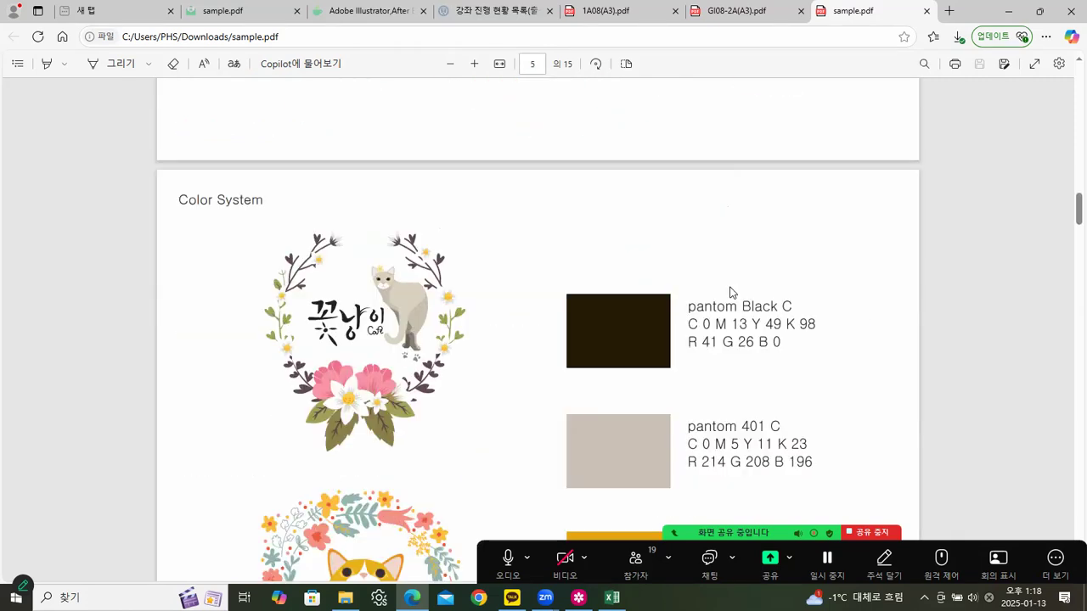
scroll(731, 293, "down", 3)
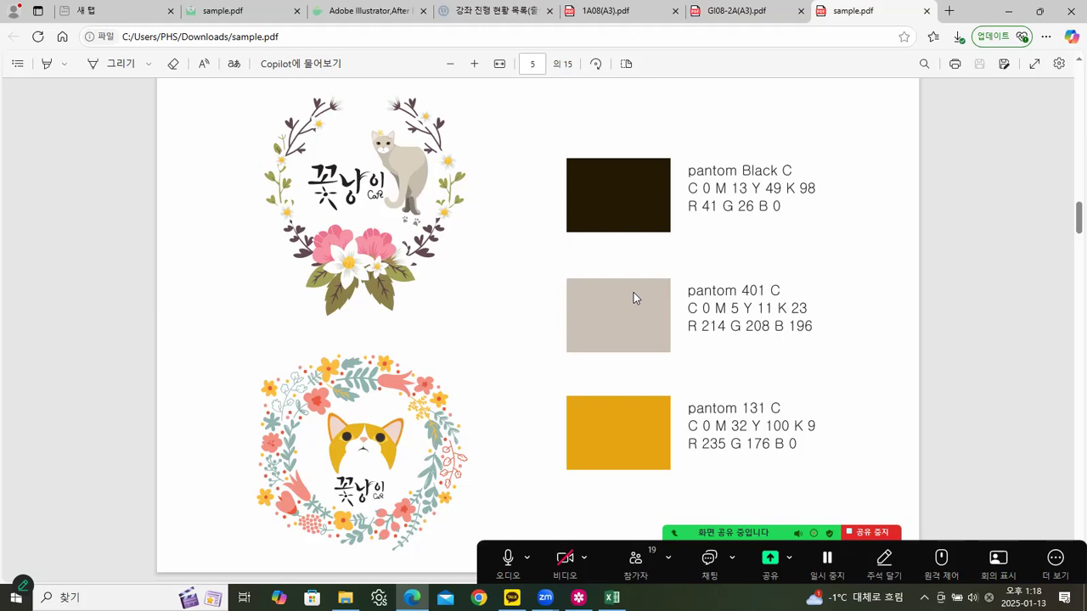
scroll(633, 293, "up", 1)
scroll(233, 234, "down", 1)
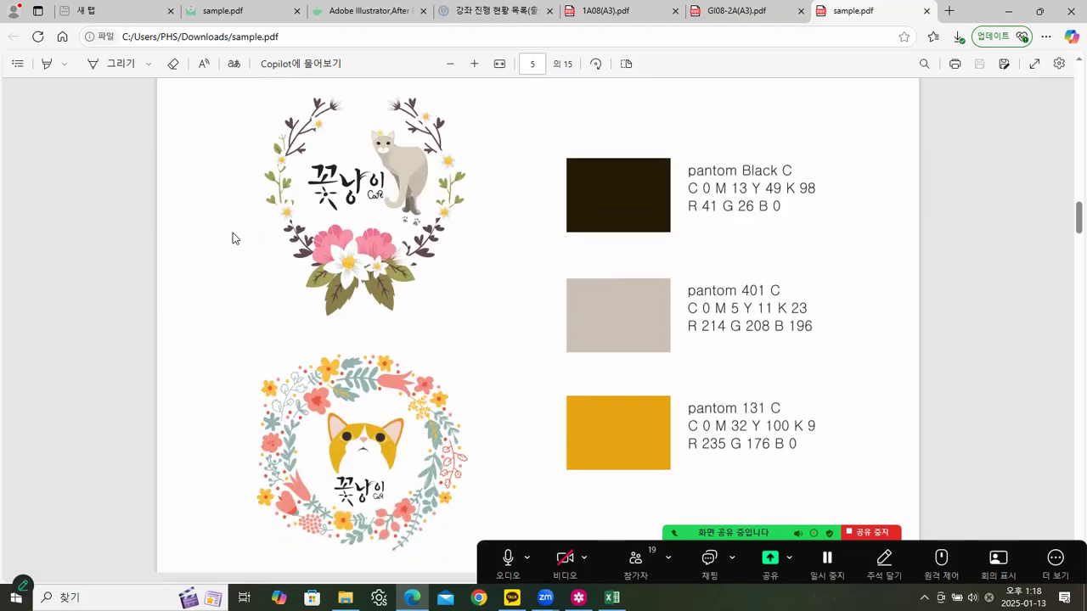
scroll(656, 299, "down", 5)
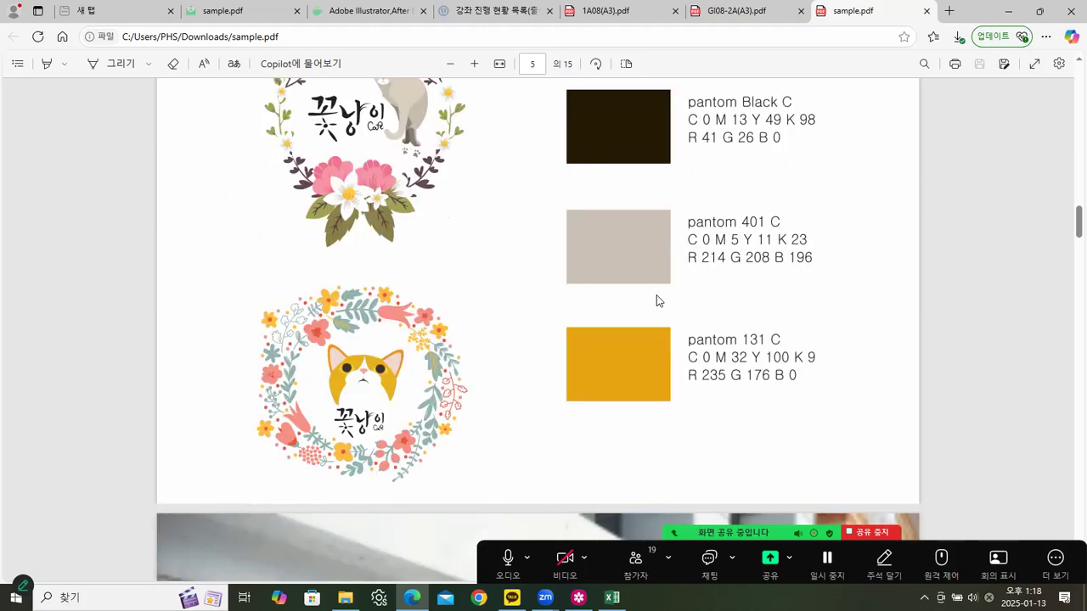
scroll(656, 300, "down", 1)
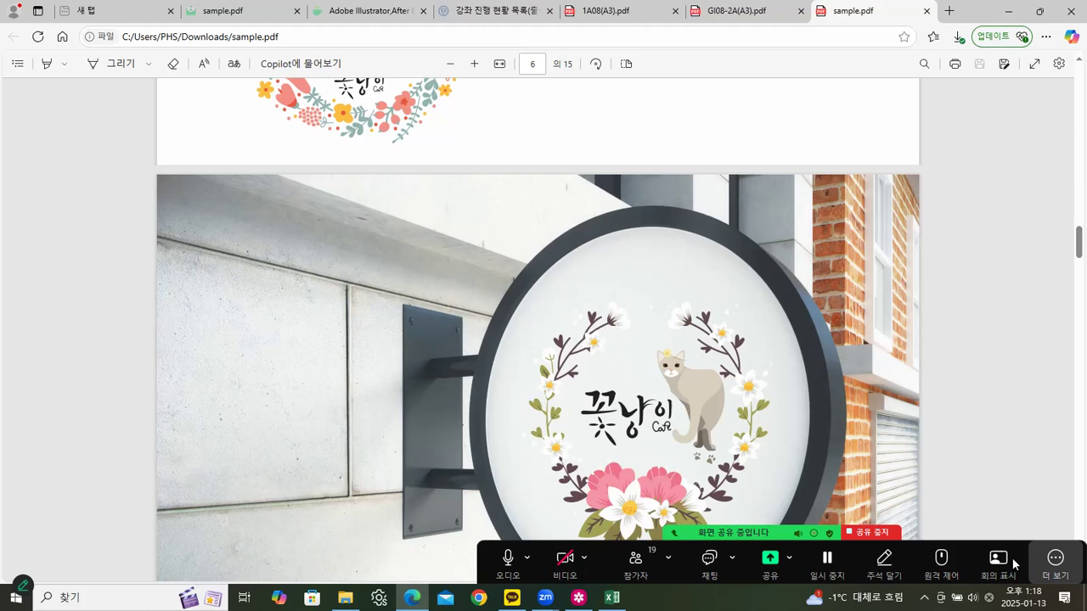
Examine the logo mockups on the signboard, café packaging, shopping bags, merchandise and napkin pages, 6 to 11
scroll(1061, 127, "down", 1)
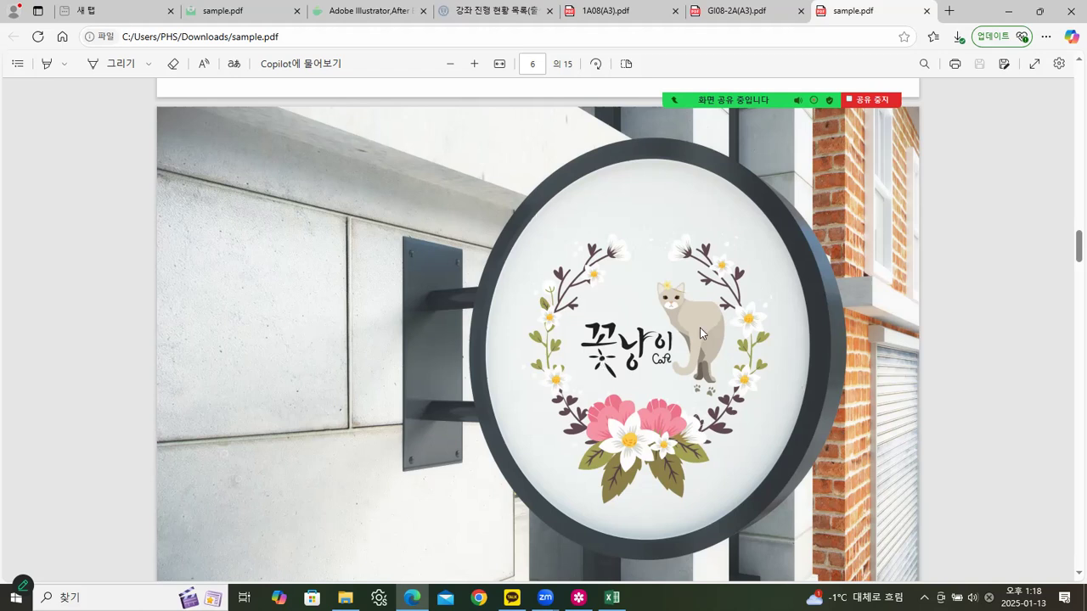
scroll(699, 328, "down", 1)
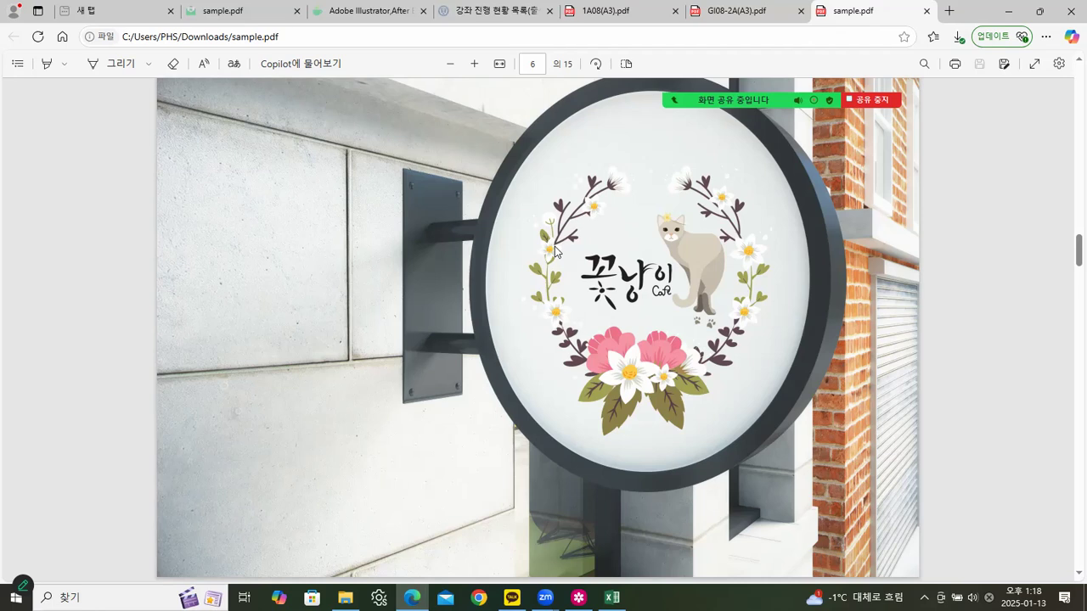
scroll(763, 199, "down", 5)
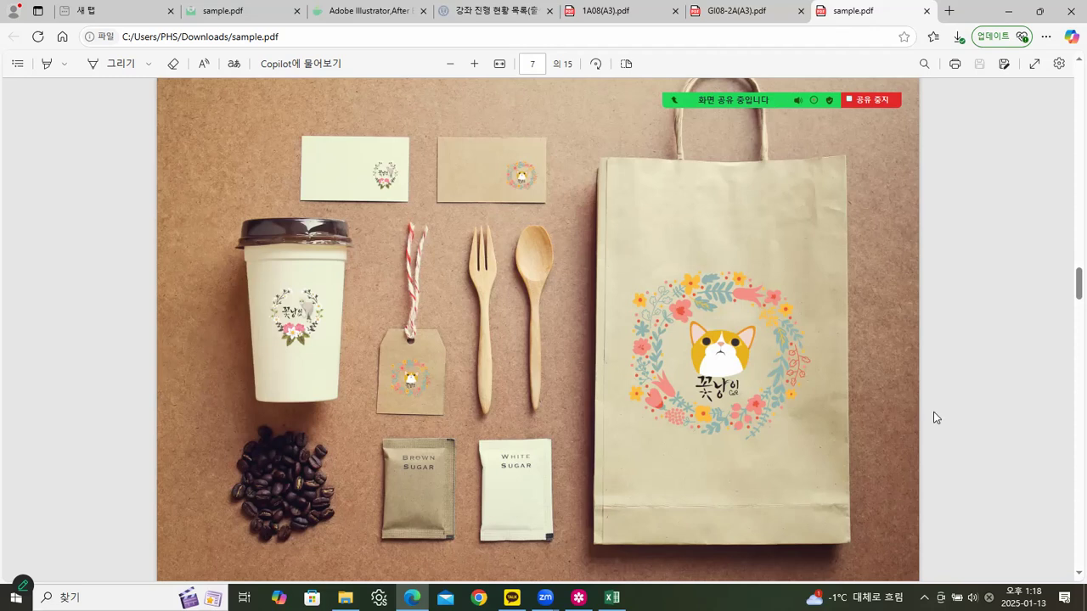
left_click_drag(776, 99, 776, 530)
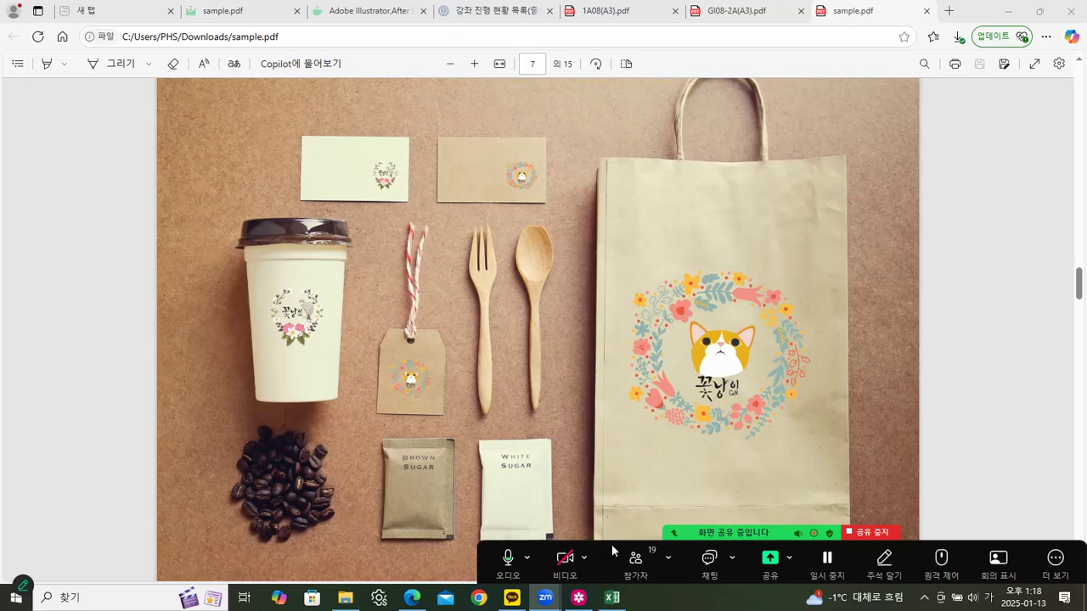
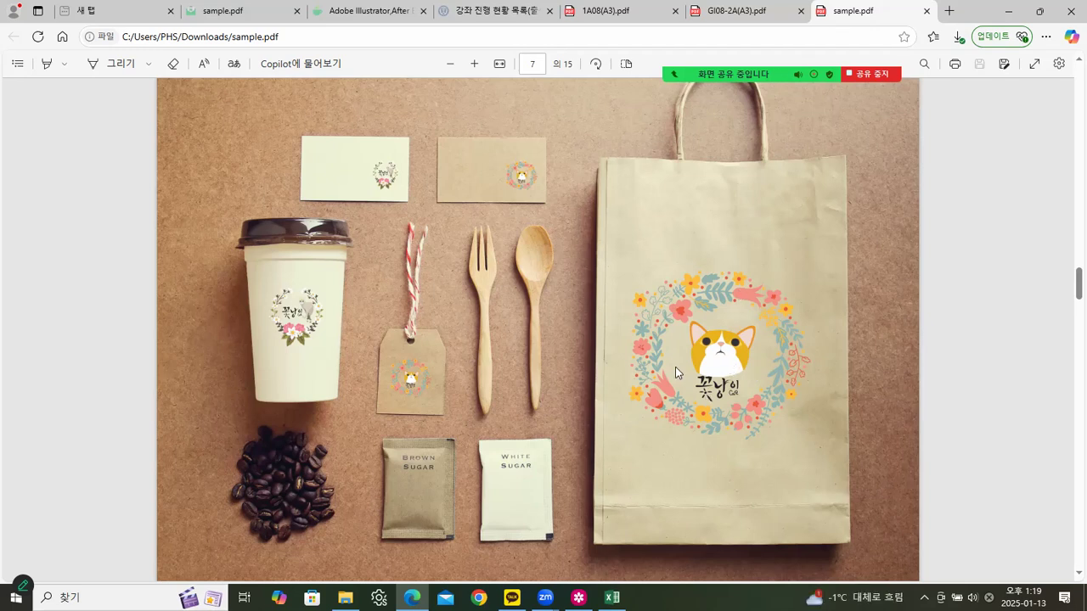
scroll(969, 289, "down", 6)
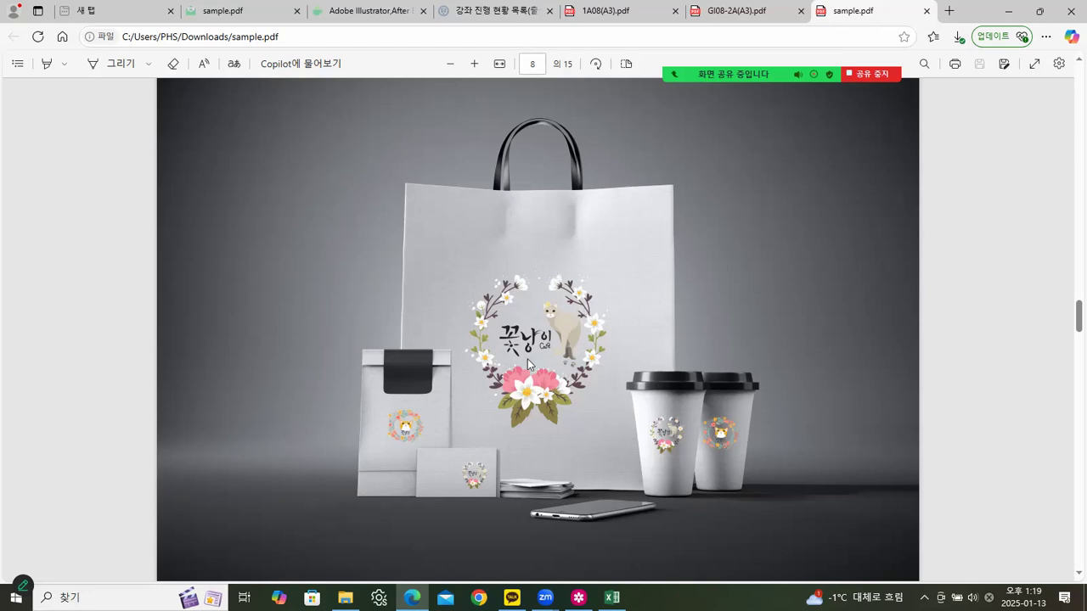
scroll(972, 318, "down", 5)
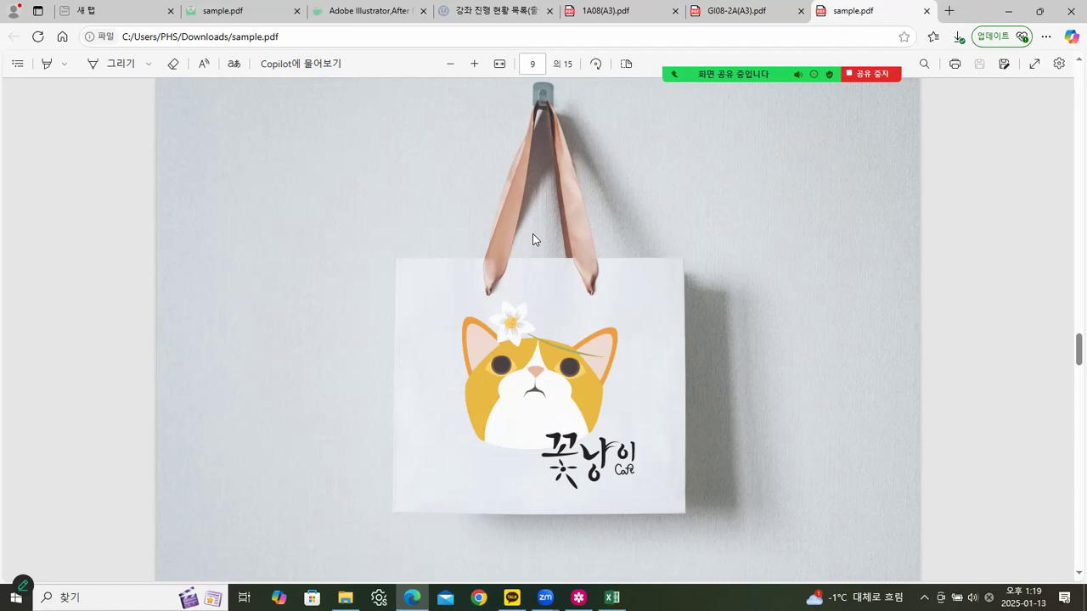
scroll(625, 361, "down", 5)
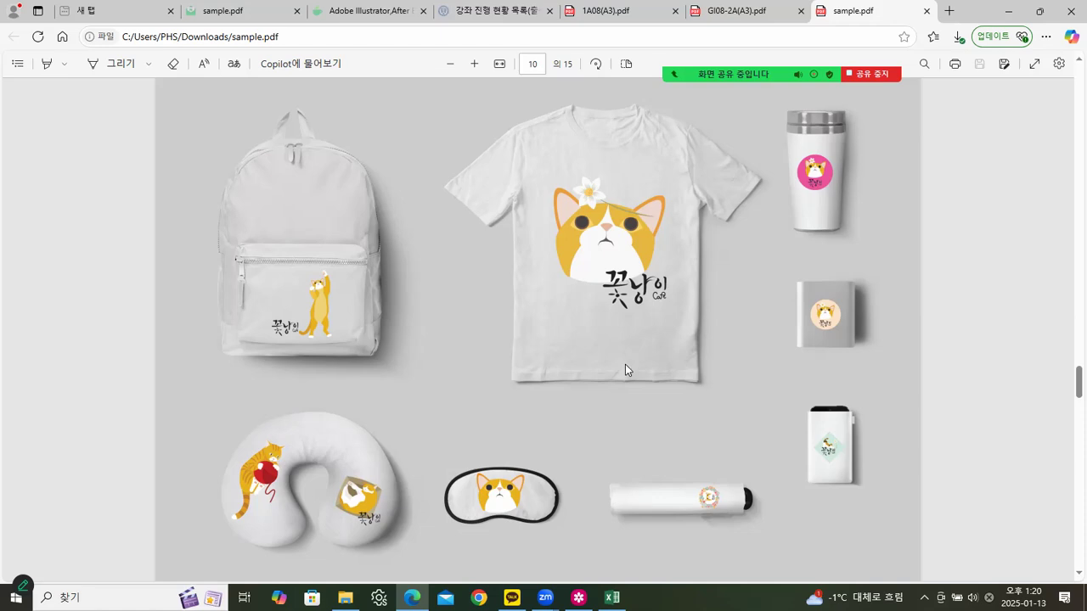
scroll(383, 219, "up", 1)
scroll(651, 287, "down", 1)
scroll(960, 285, "down", 1)
scroll(959, 281, "down", 5)
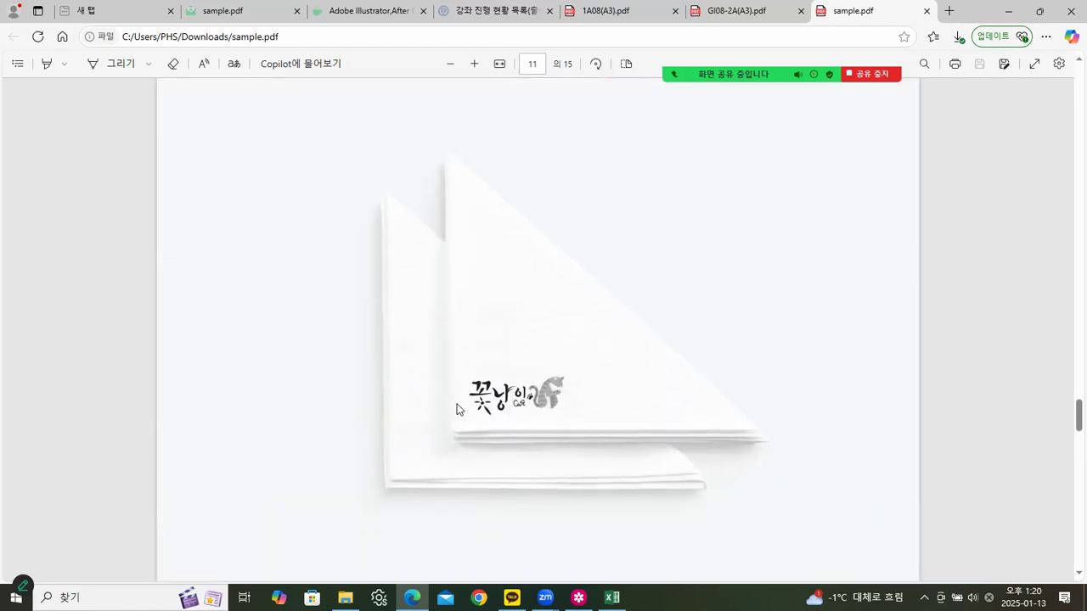
Look through the bouquet and flower canvas mockups to the end of sample.pdf, then return to page 13
scroll(971, 332, "down", 6)
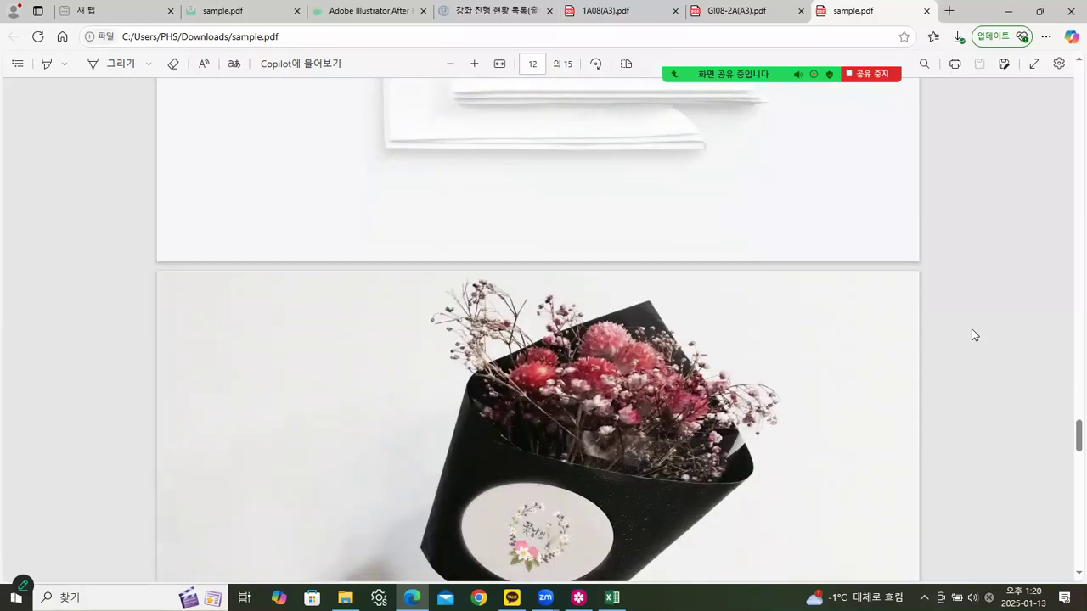
scroll(971, 329, "down", 1)
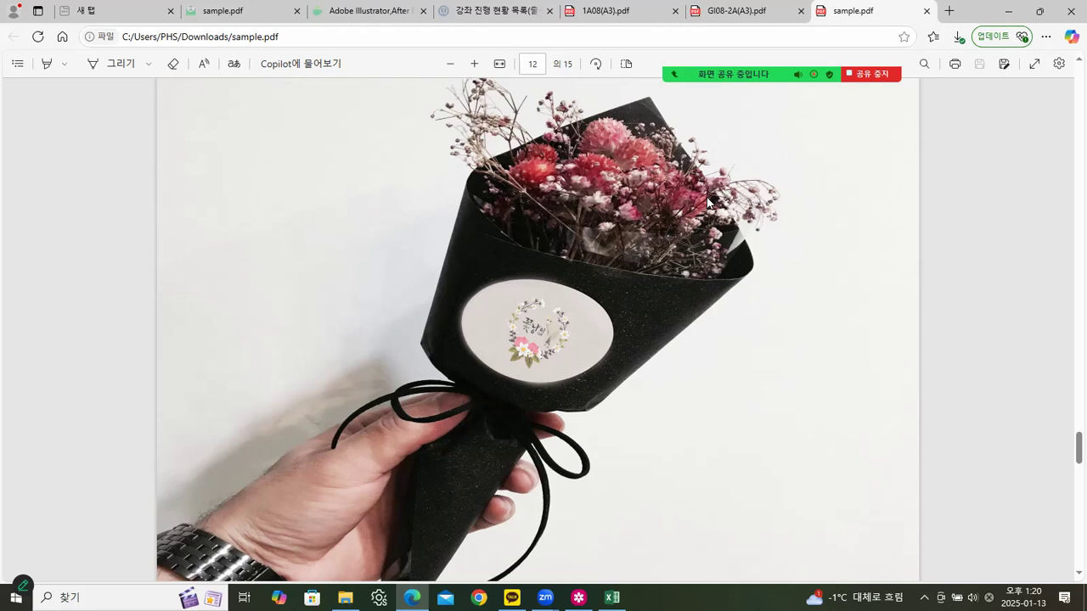
scroll(629, 340, "down", 3)
scroll(652, 339, "down", 5)
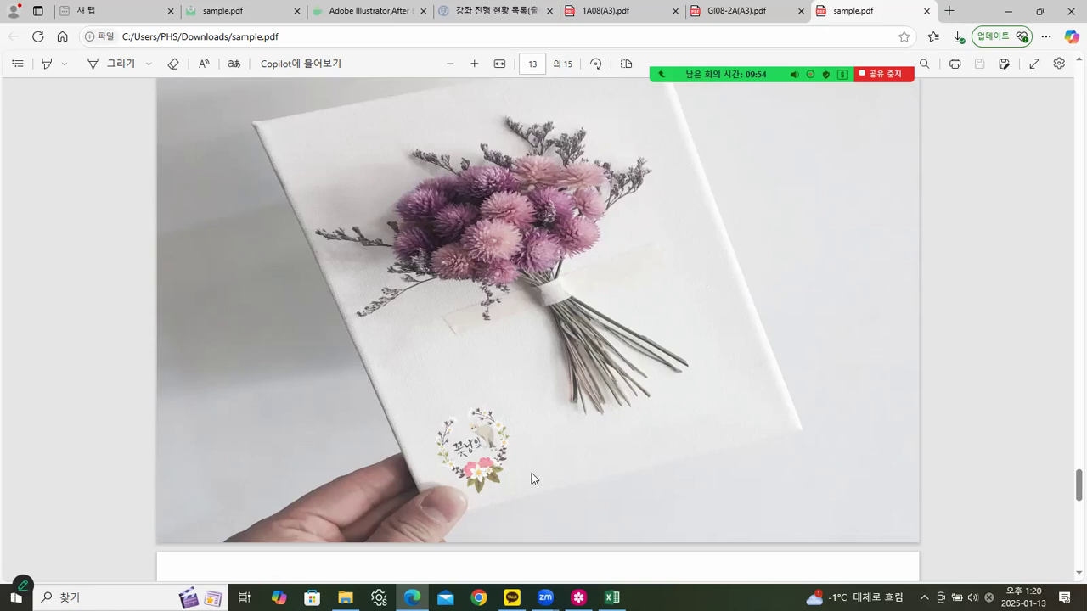
scroll(532, 473, "down", 2)
scroll(572, 463, "down", 20)
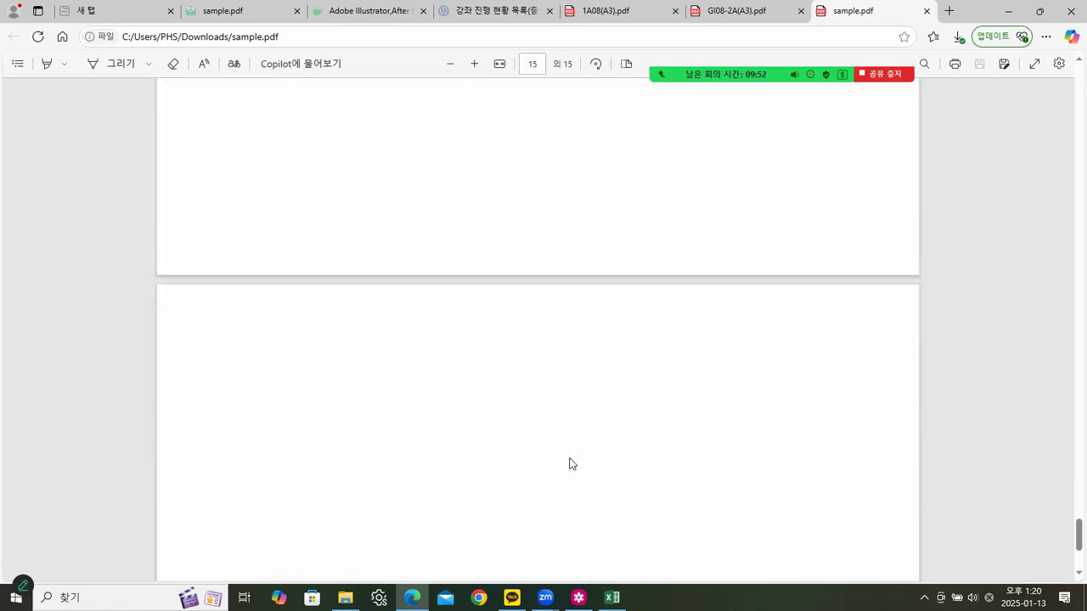
scroll(572, 463, "up", 15)
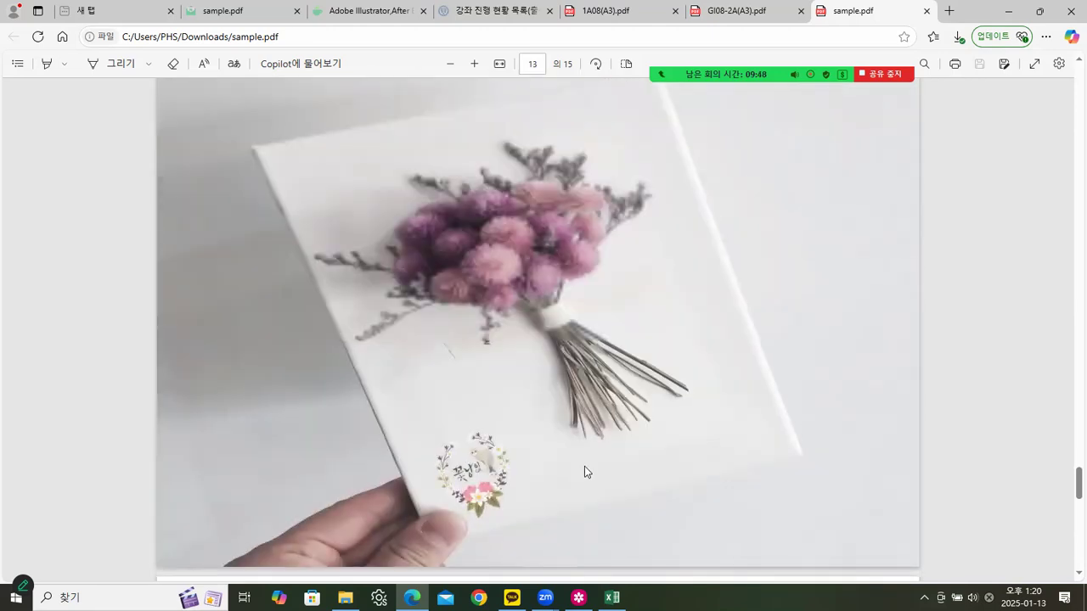
scroll(584, 466, "up", 6)
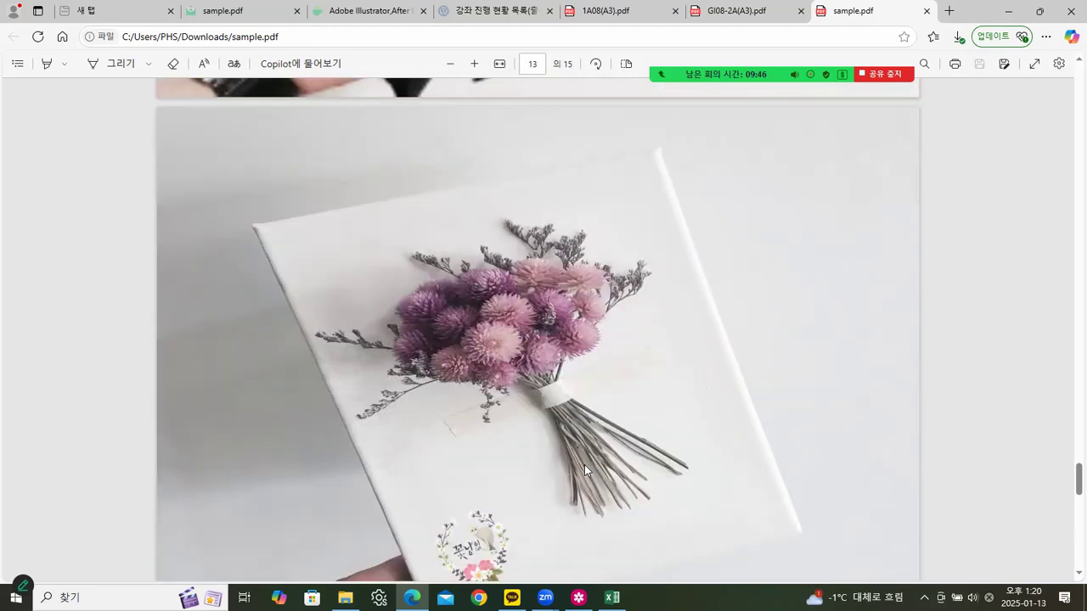
Look back through the bouquet, merchandise, shopping bag, café packaging and signboard mockups in sample.pdf, up to the Color System page
scroll(584, 465, "up", 10)
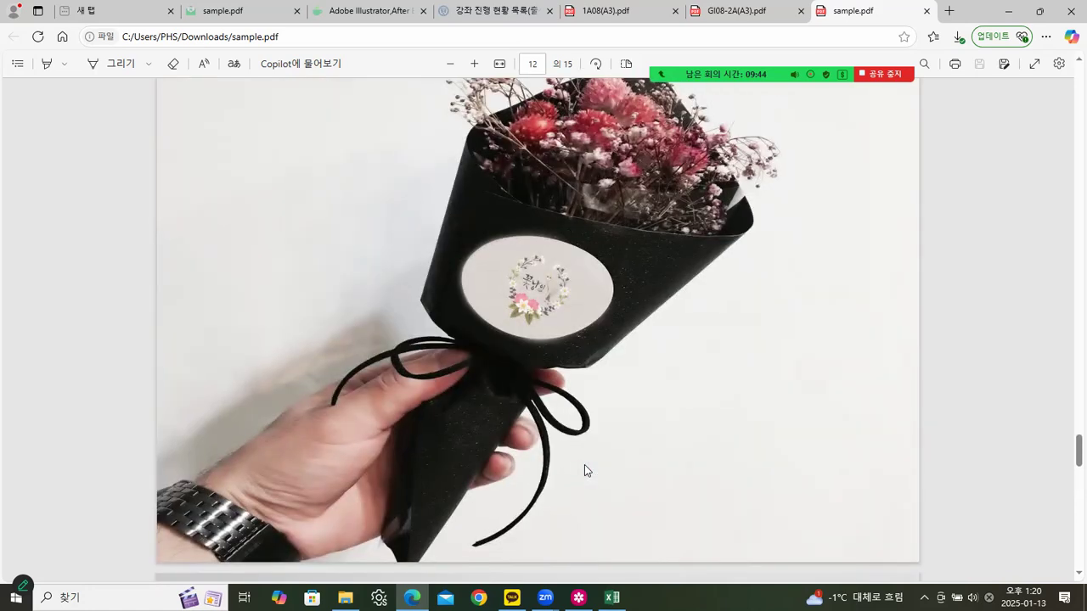
scroll(743, 357, "up", 3)
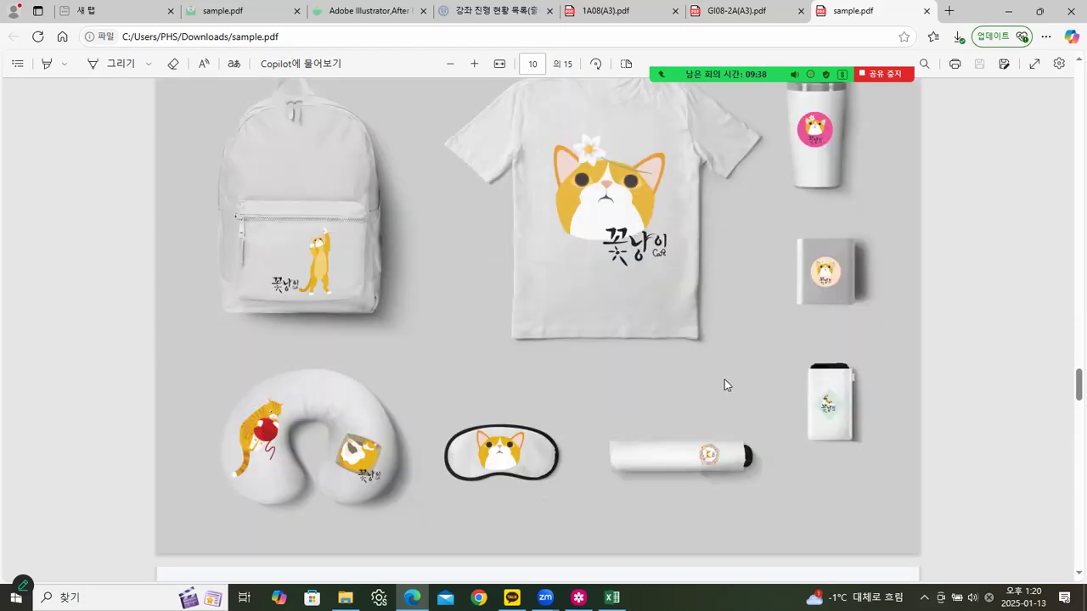
scroll(724, 385, "up", 2)
scroll(725, 378, "up", 5)
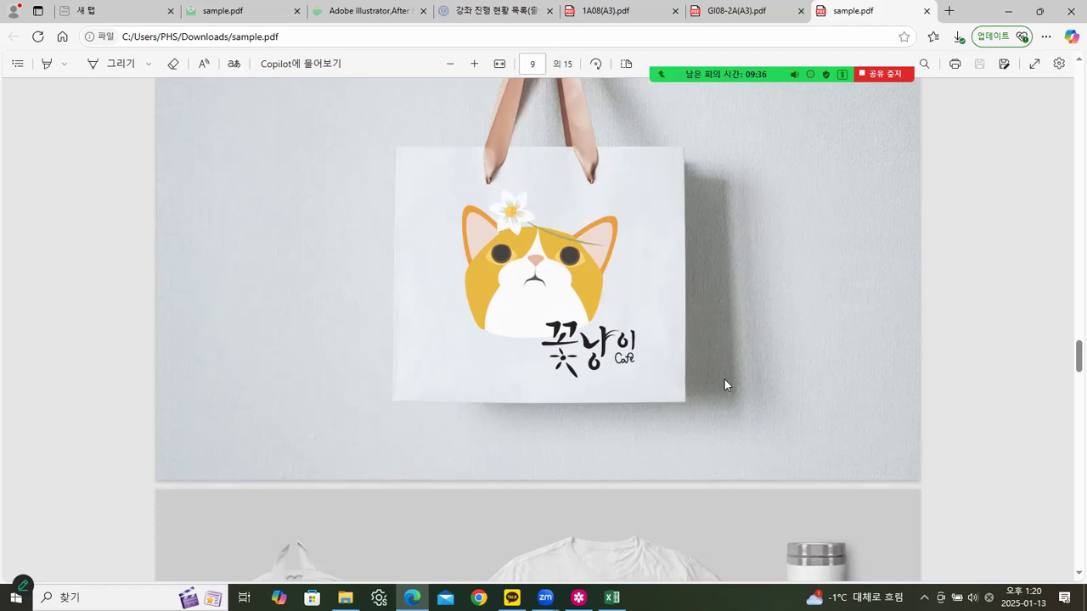
scroll(724, 380, "up", 5)
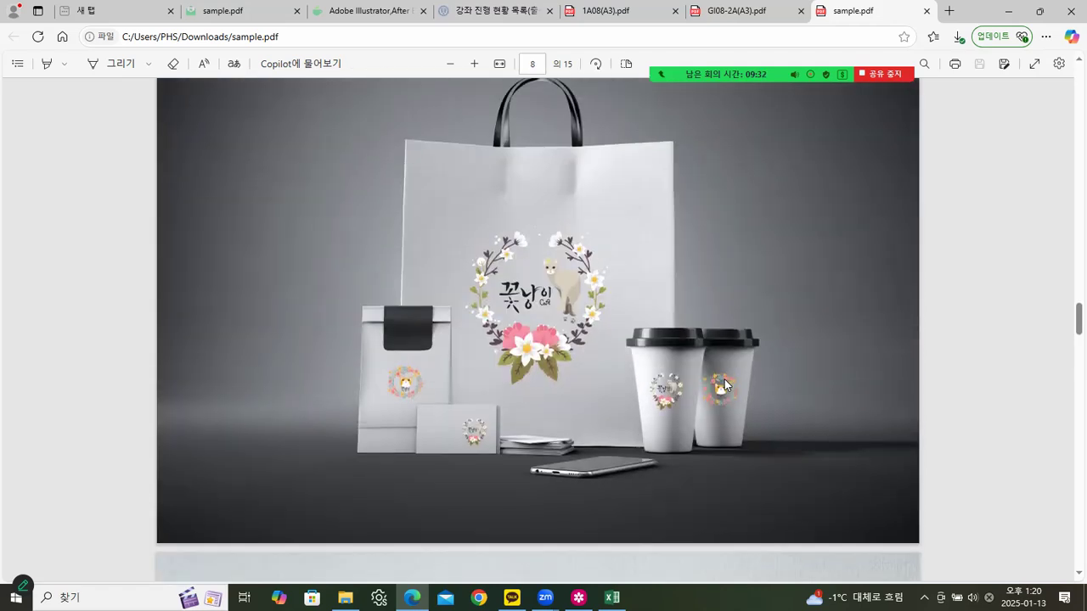
scroll(721, 382, "up", 5)
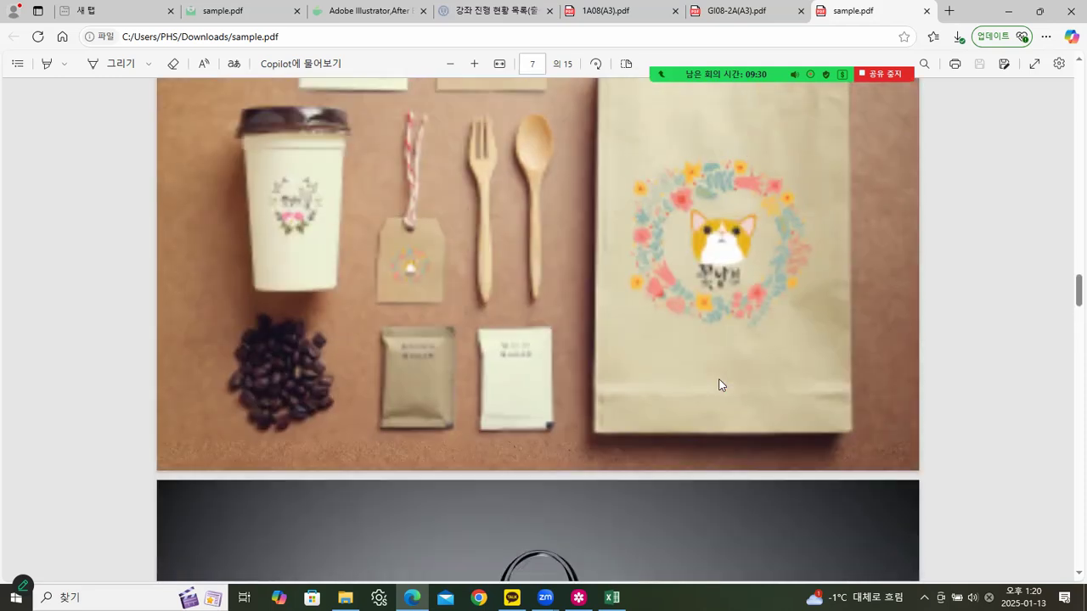
scroll(719, 384, "up", 3)
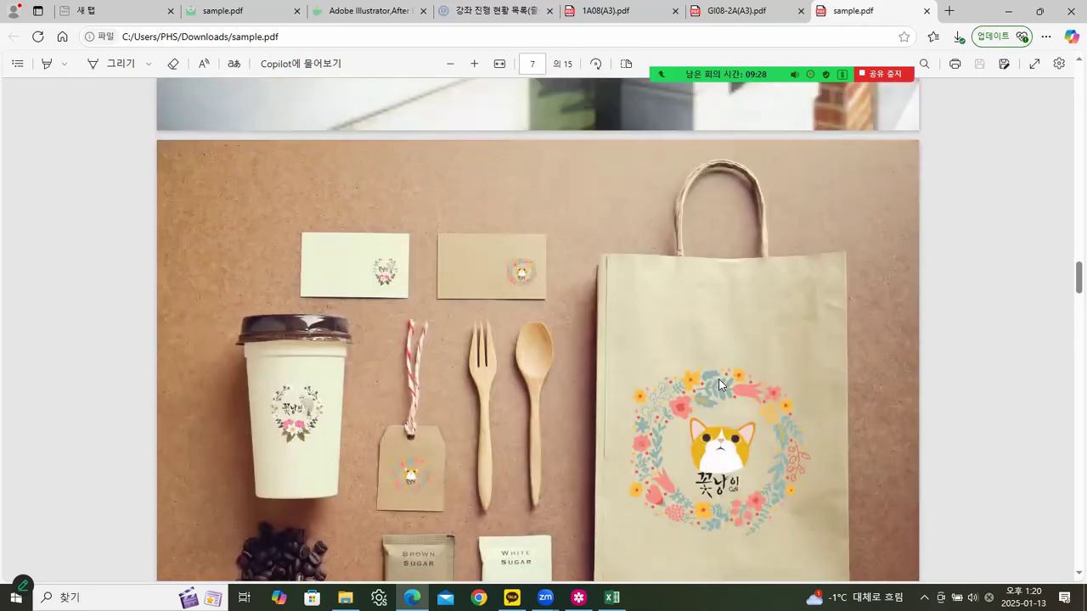
scroll(718, 384, "up", 6)
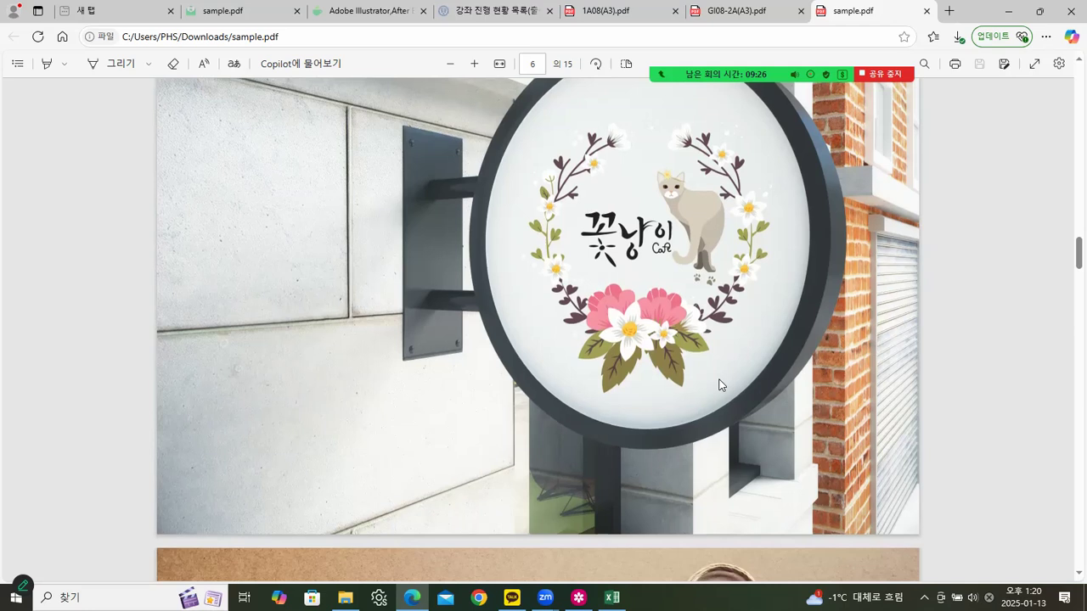
scroll(718, 384, "up", 6)
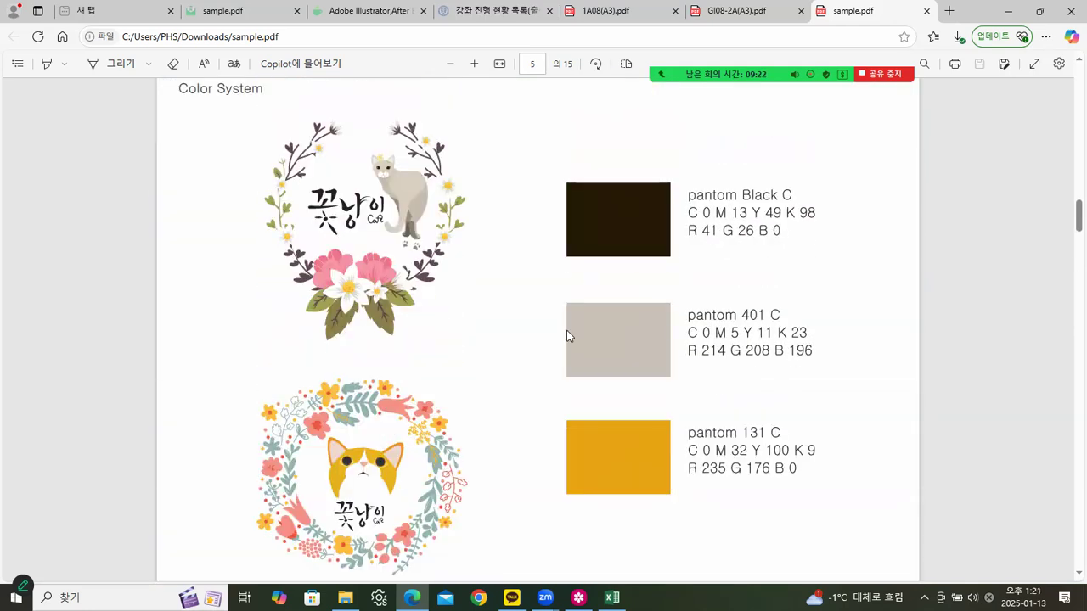
Review the opening pages of sample.pdf again, ending on the 꽃냥이 café concept page
scroll(568, 336, "up", 10)
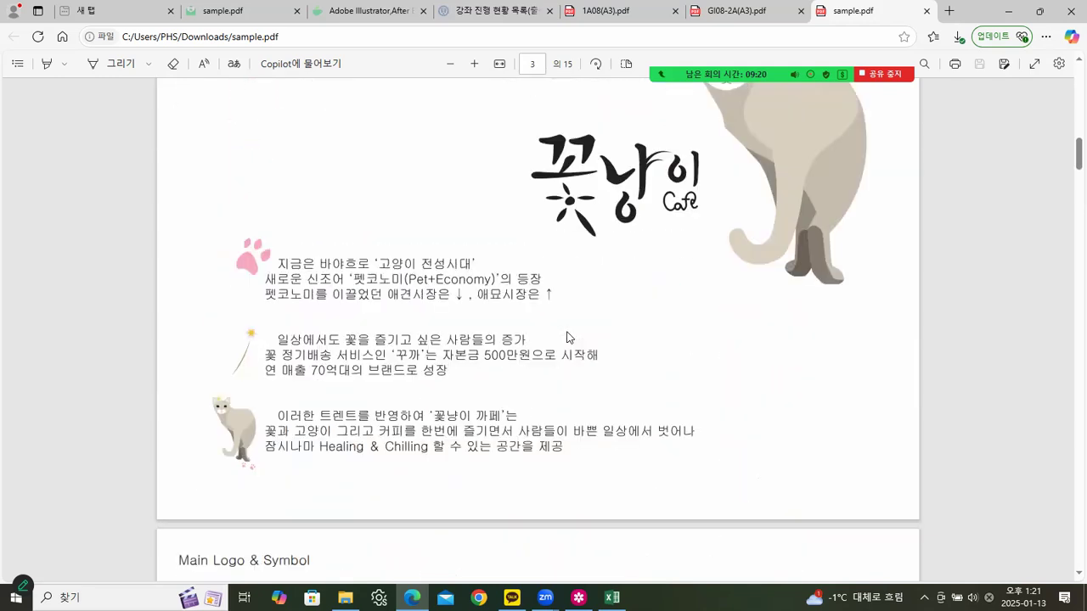
scroll(568, 336, "up", 2)
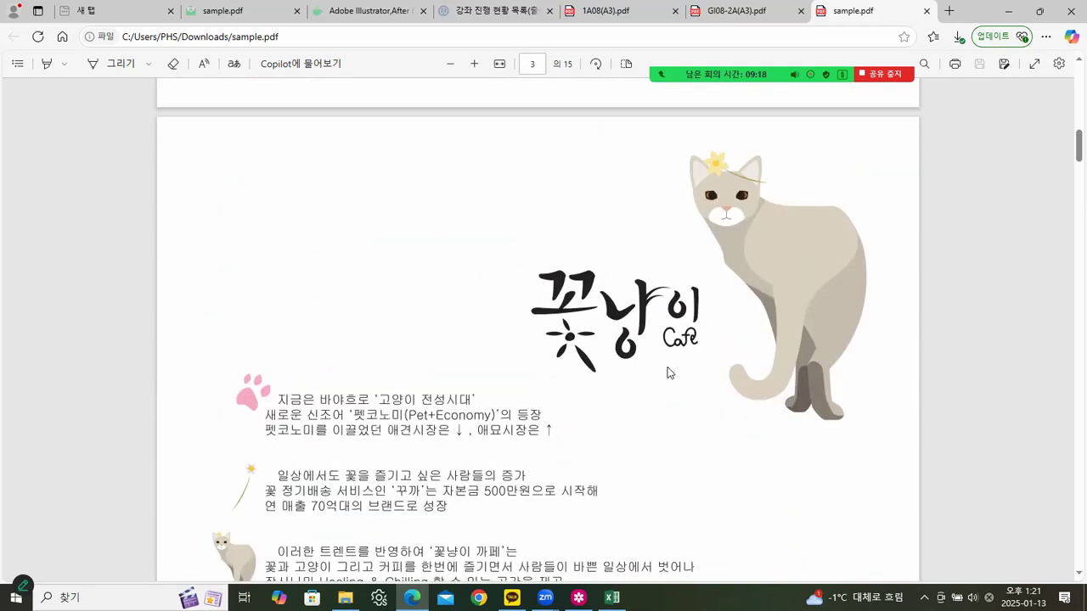
scroll(668, 370, "up", 14)
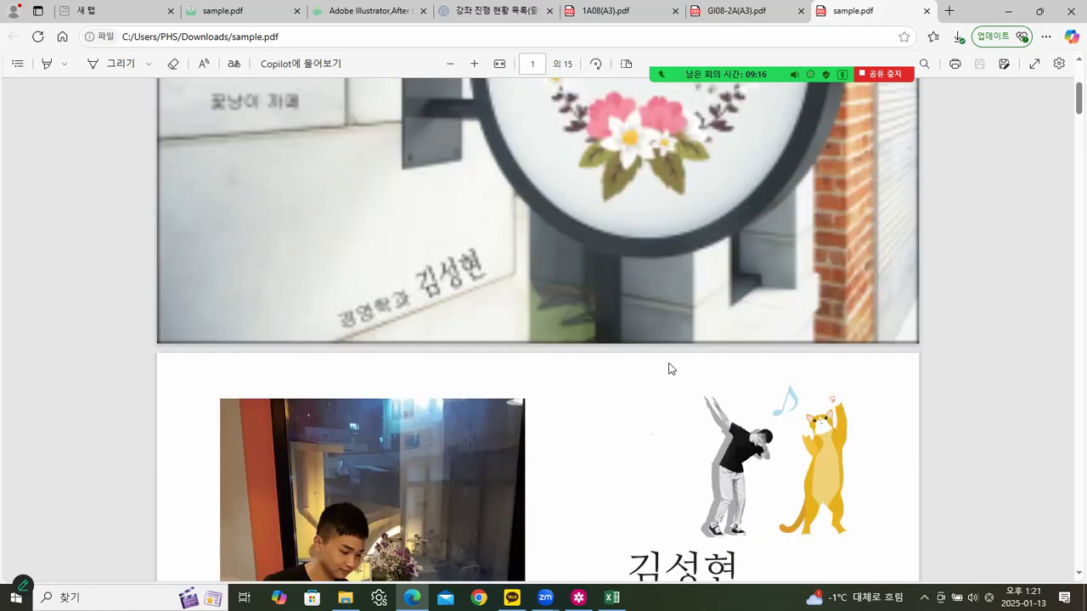
scroll(668, 370, "down", 5)
scroll(668, 370, "down", 8)
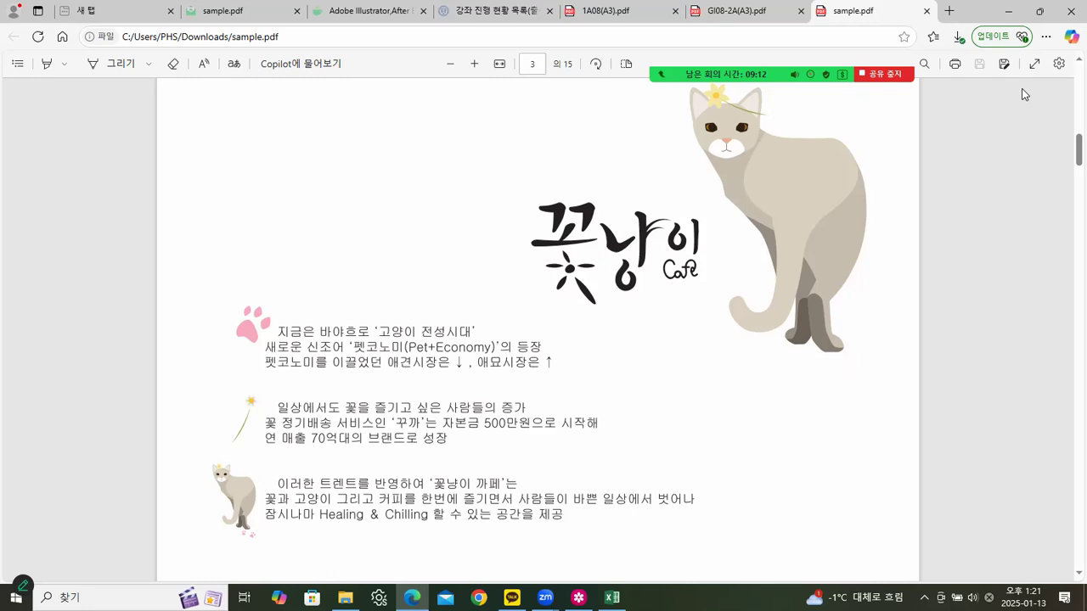
Minimize the browser and launch Adobe Illustrator 2022 from the desktop
left_click(1009, 12)
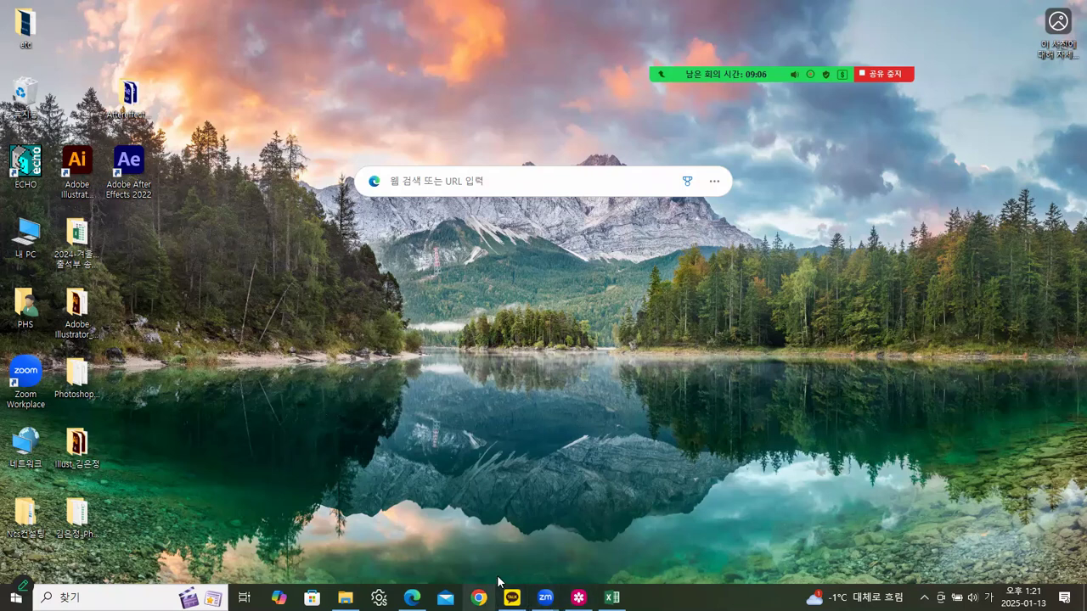
left_click(78, 161)
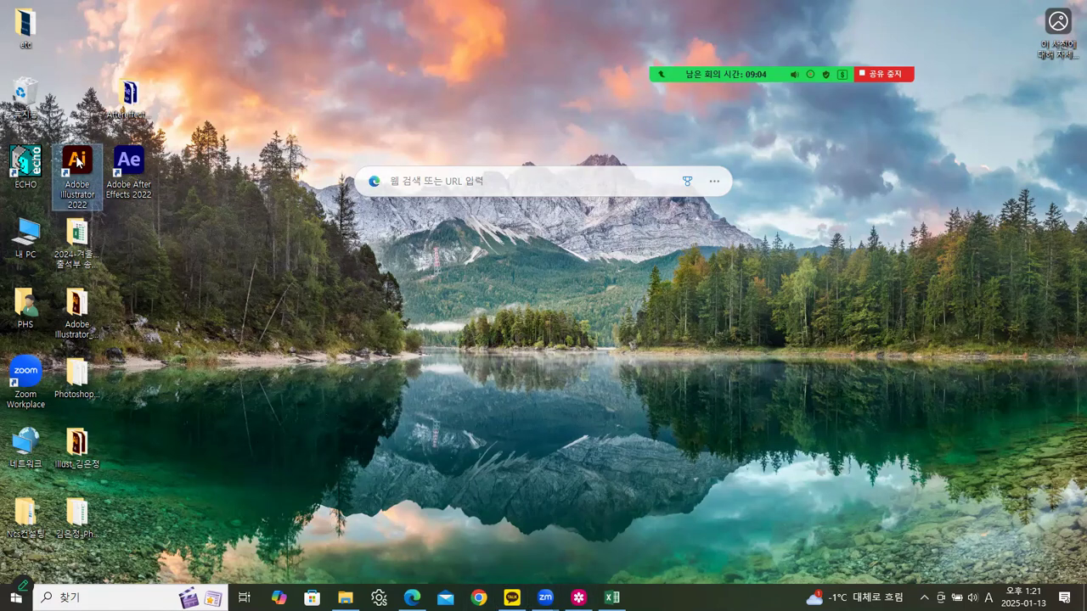
double_click(78, 161)
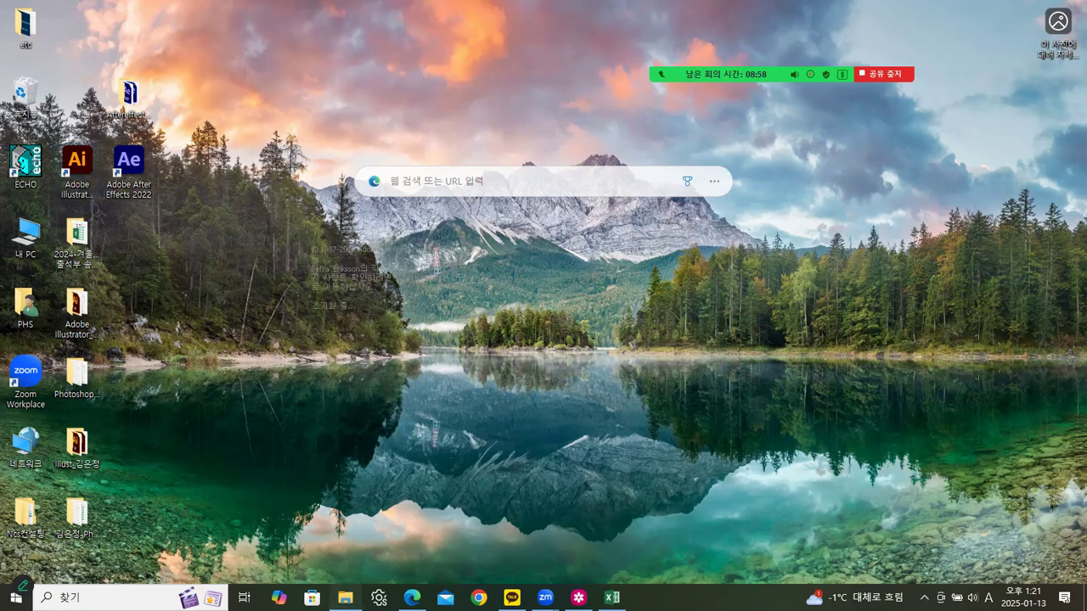
Switch to File Explorer, go to the Illust course folder and open 중간과제제출.txt
left_click(345, 598)
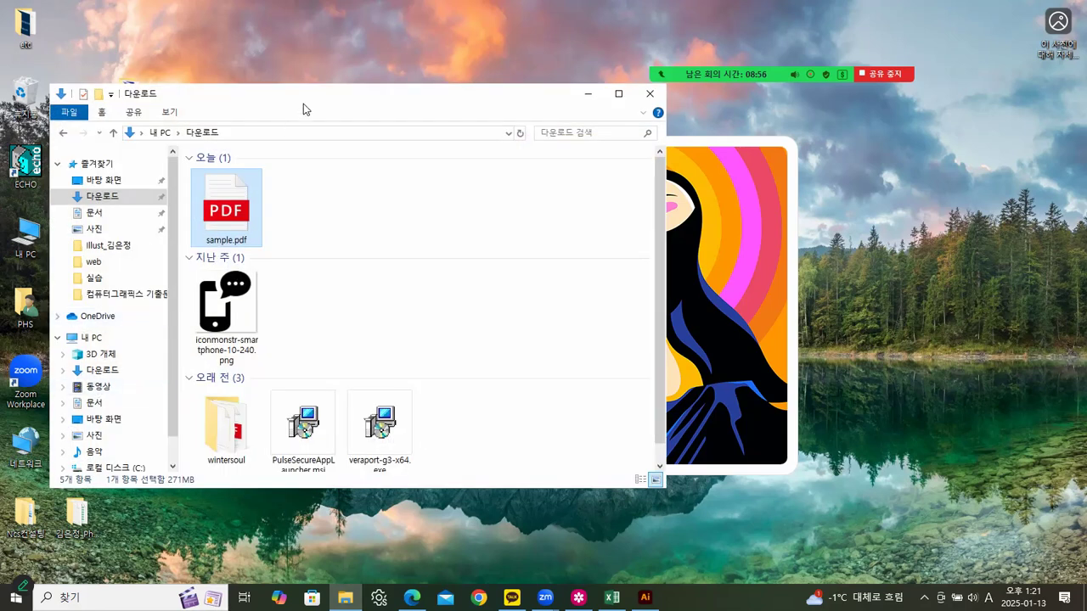
left_click_drag(307, 99, 444, 105)
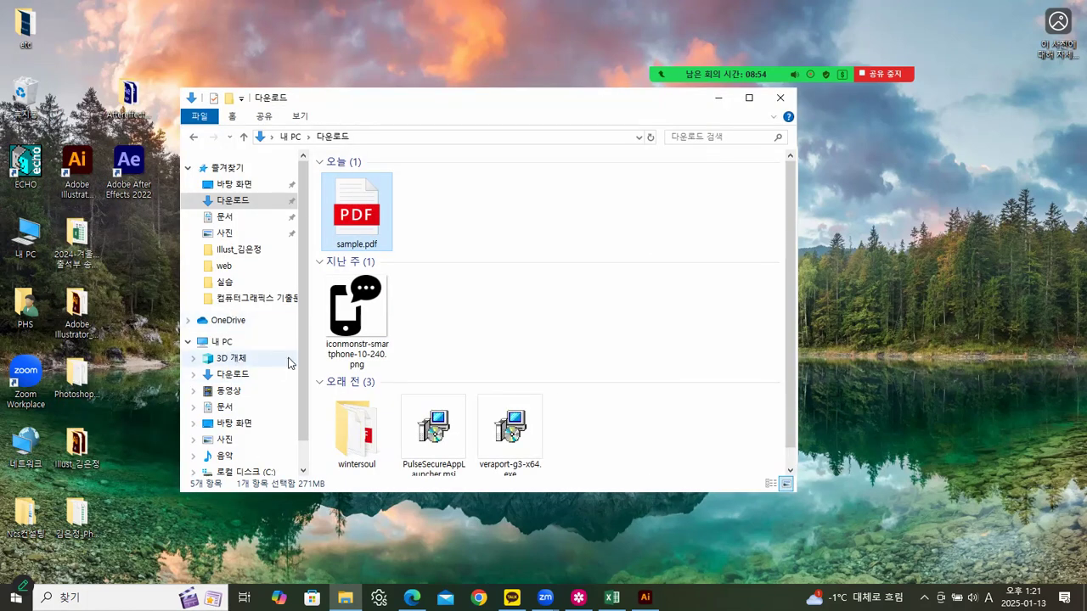
left_click(282, 249)
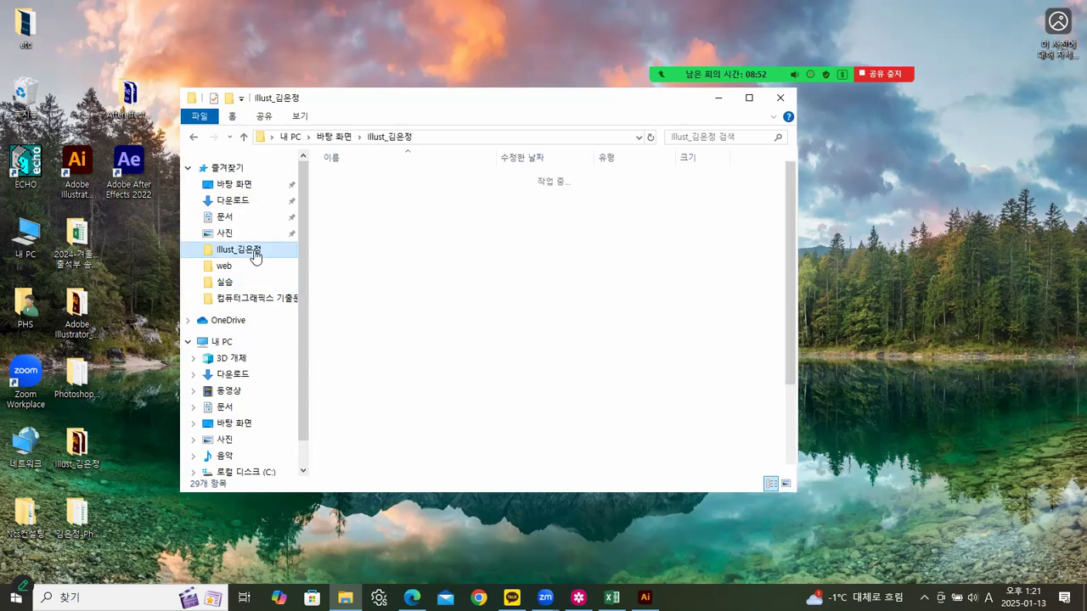
scroll(406, 308, "down", 3)
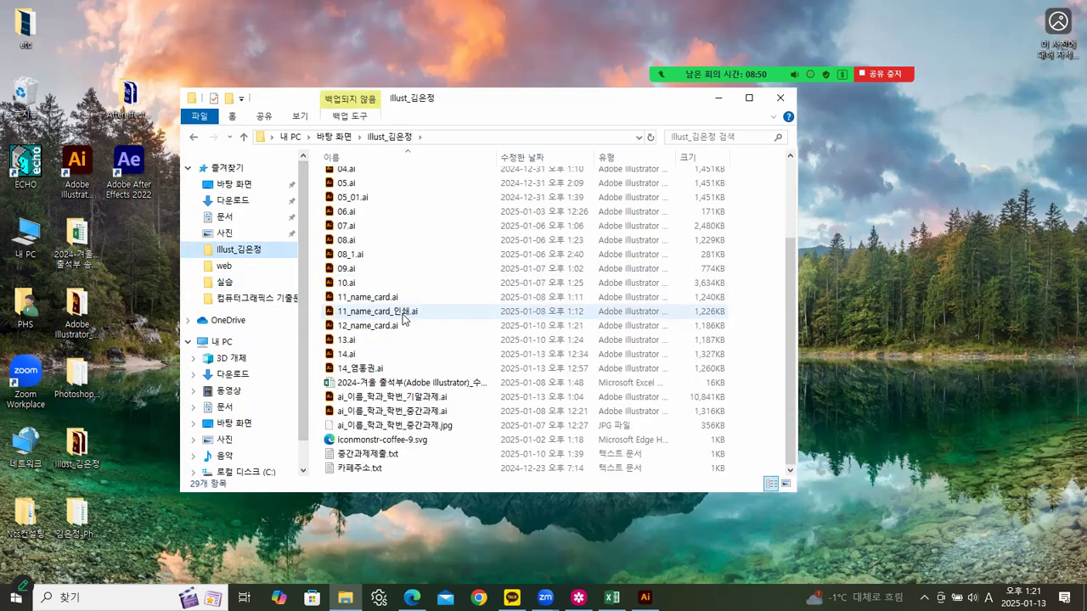
left_click(356, 456)
double_click(356, 456)
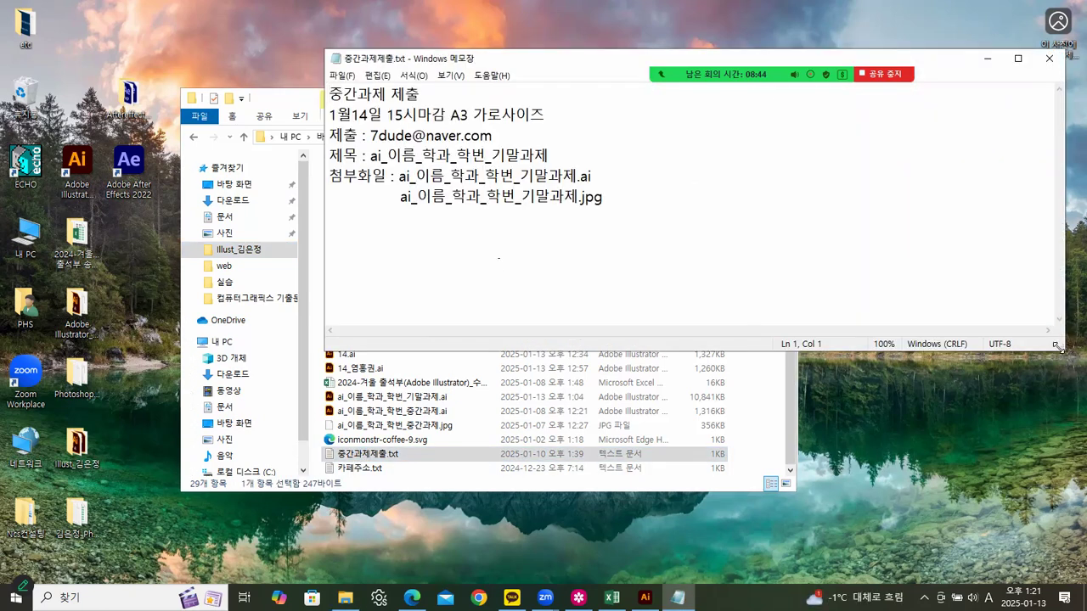
Place the shrunken note beside the folder window and examine its A3 landscape size and the .ai and .jpg attachment names
left_click_drag(1063, 350, 661, 251)
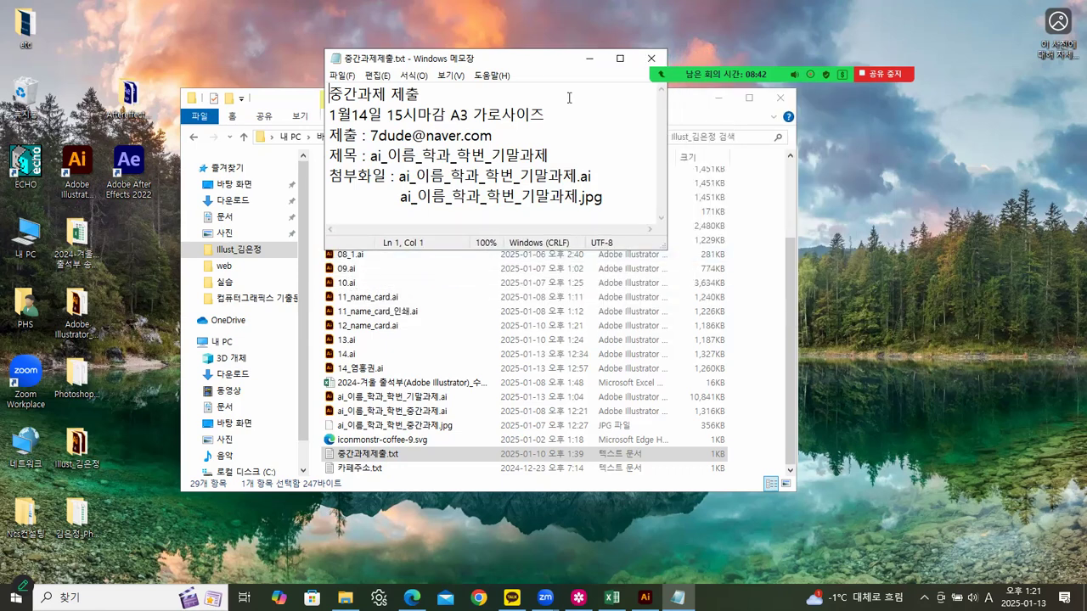
left_click_drag(522, 60, 934, 155)
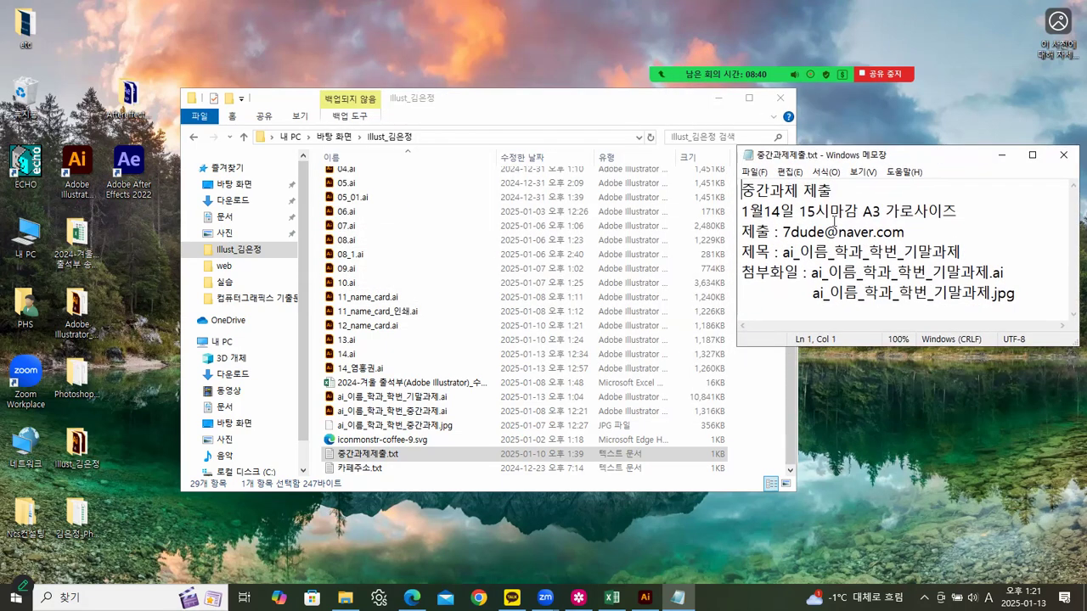
left_click_drag(588, 108, 417, 103)
left_click_drag(862, 210, 960, 213)
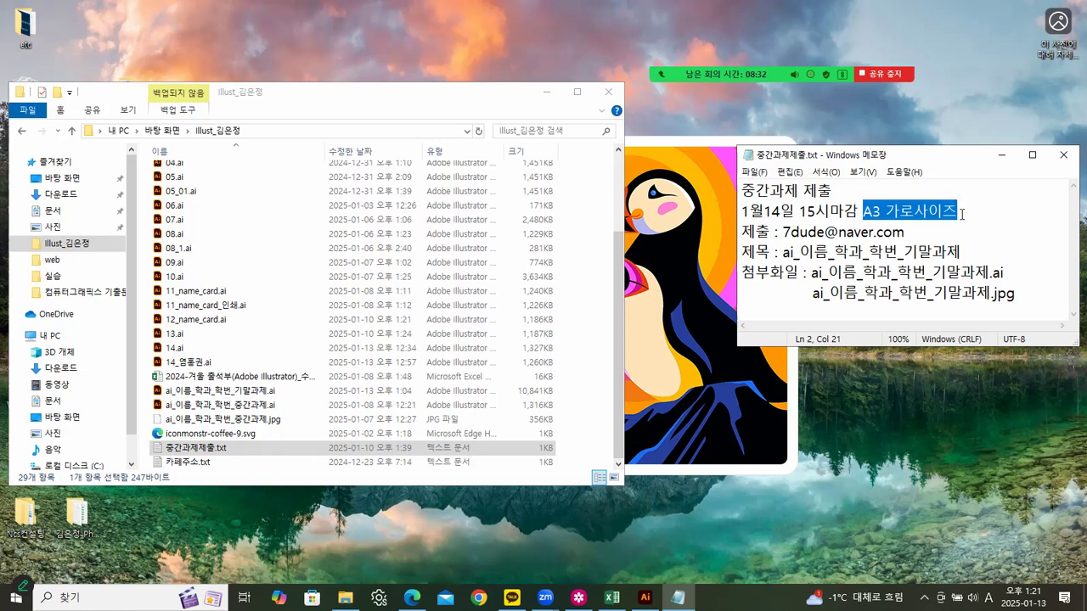
left_click_drag(811, 272, 1003, 272)
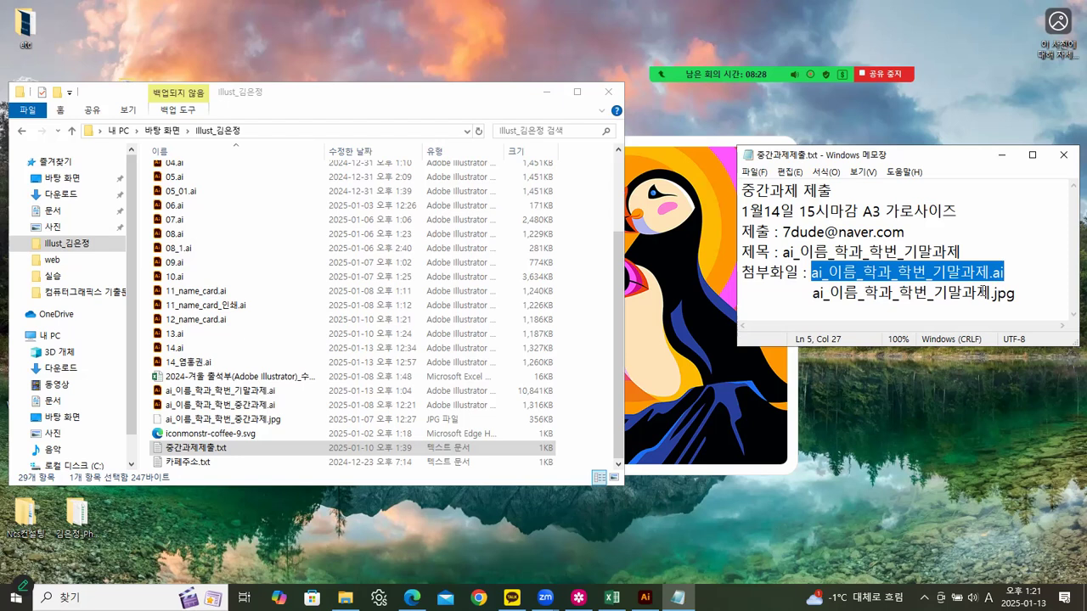
left_click_drag(812, 293, 1017, 293)
left_click(1024, 292)
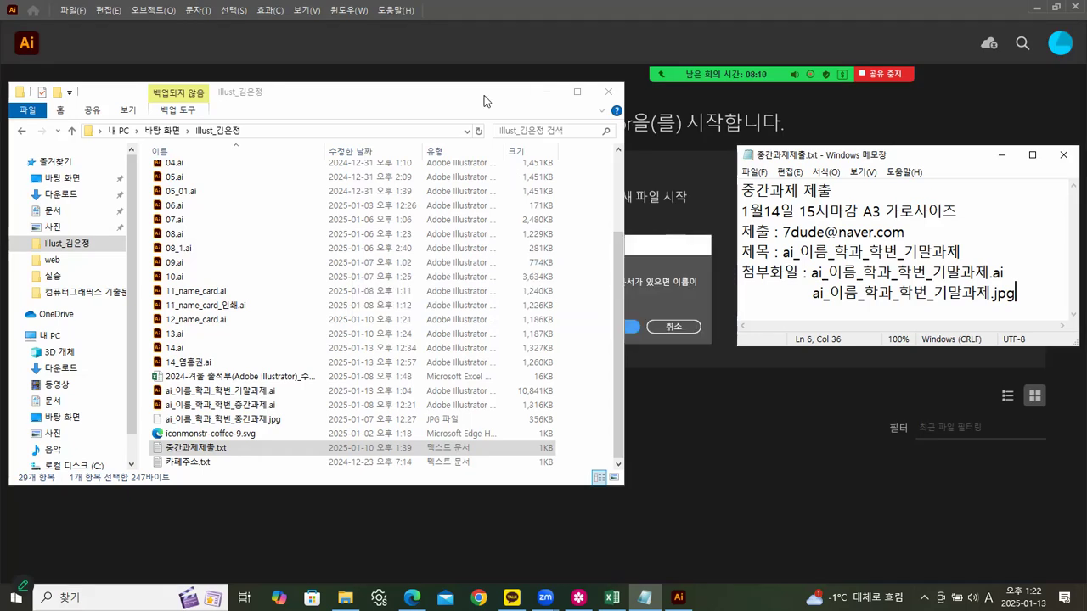
Minimize the folder window, restore the recovered document in Illustrator and open the recent file ai_이름_학과_학번_기말과제.ai
left_click(545, 92)
left_click(602, 326)
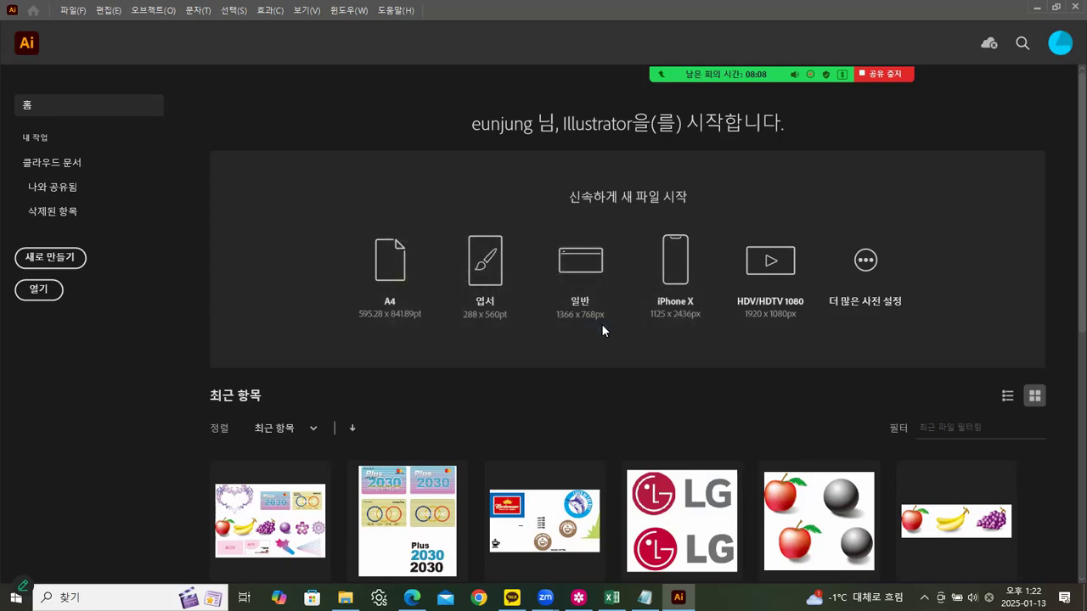
left_click(266, 508)
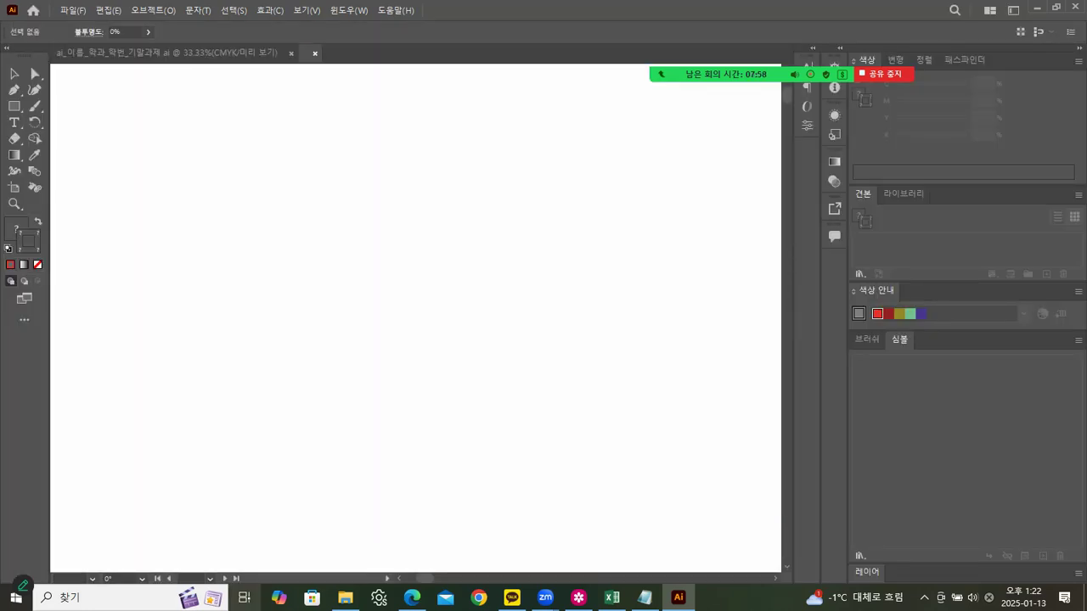
left_click(674, 328)
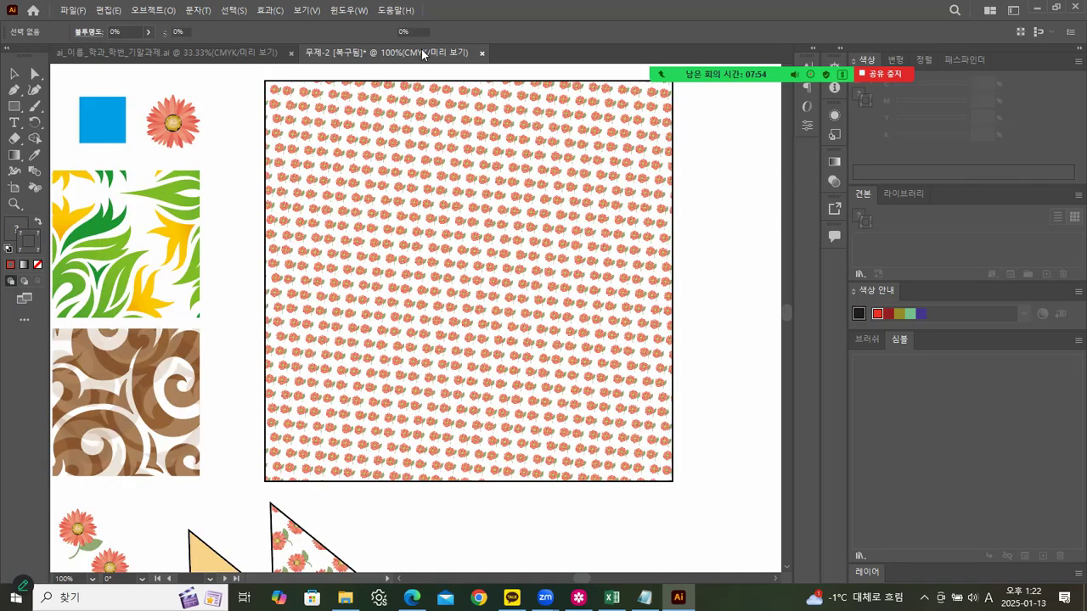
left_click(441, 168)
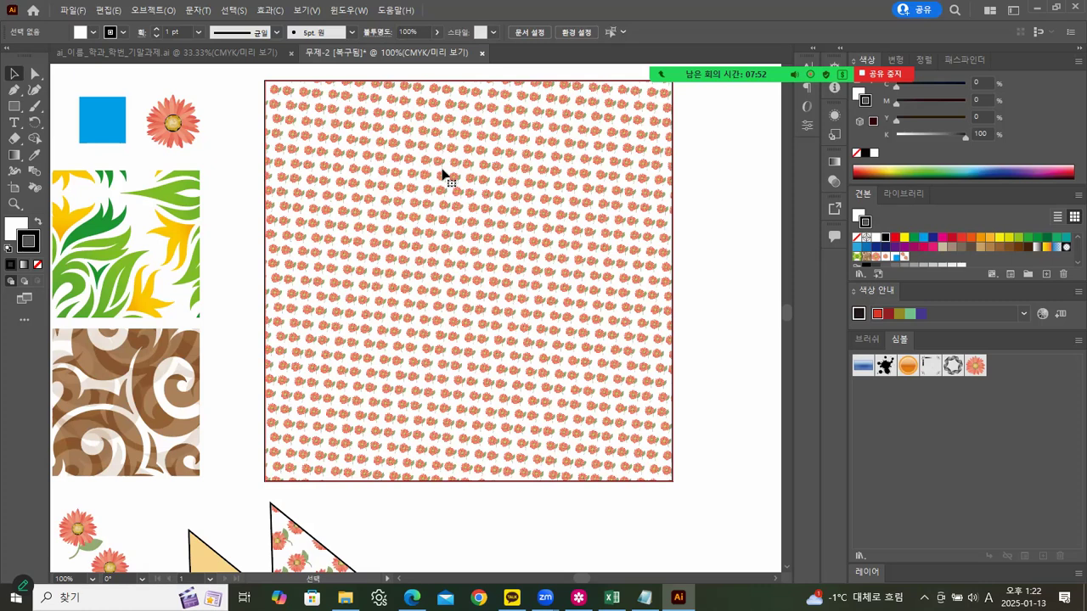
In ai_이름_학과_학번_기말과제.ai, move both credit card designs up by about 25 mm
left_click(183, 52)
left_click_drag(355, 158, 531, 194)
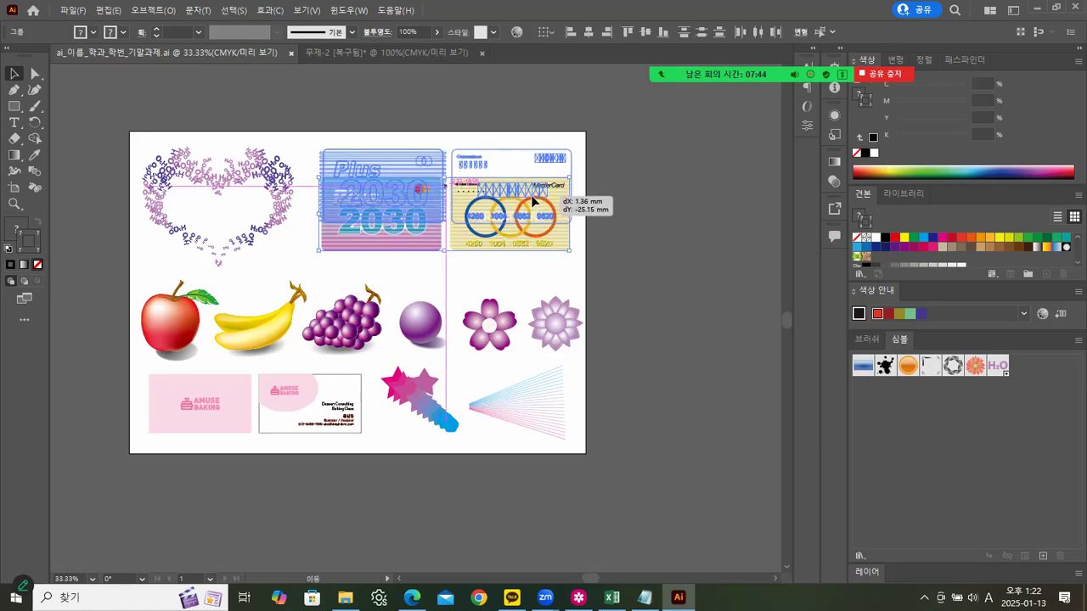
left_click(141, 190)
Draw a rounded rectangle about 110 by 38 mm beneath the Plus 2030 card and make its fill the active color attribute
left_click(15, 108)
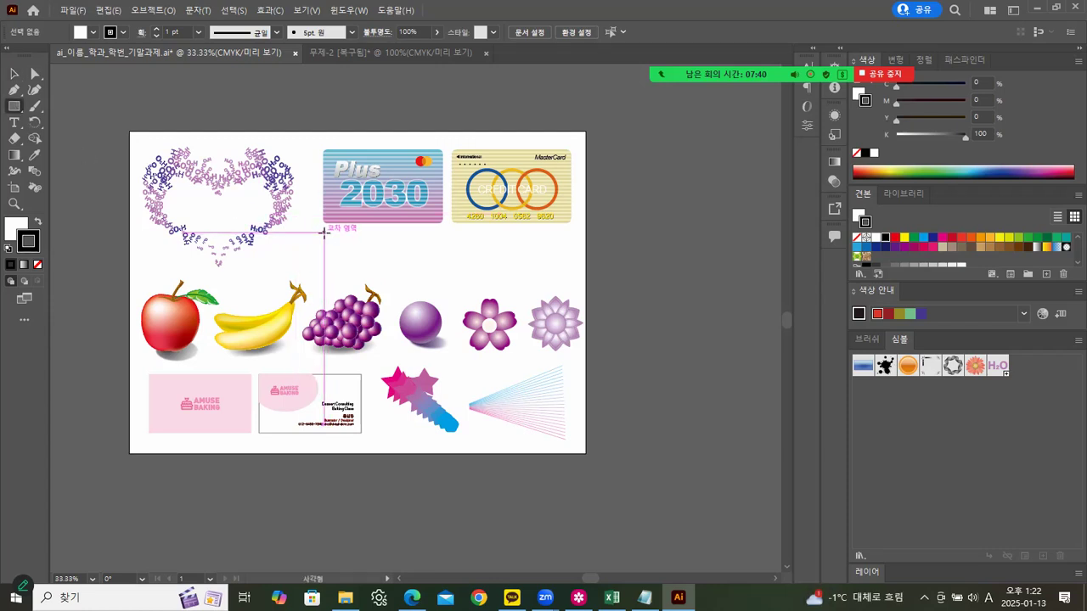
left_click(15, 108)
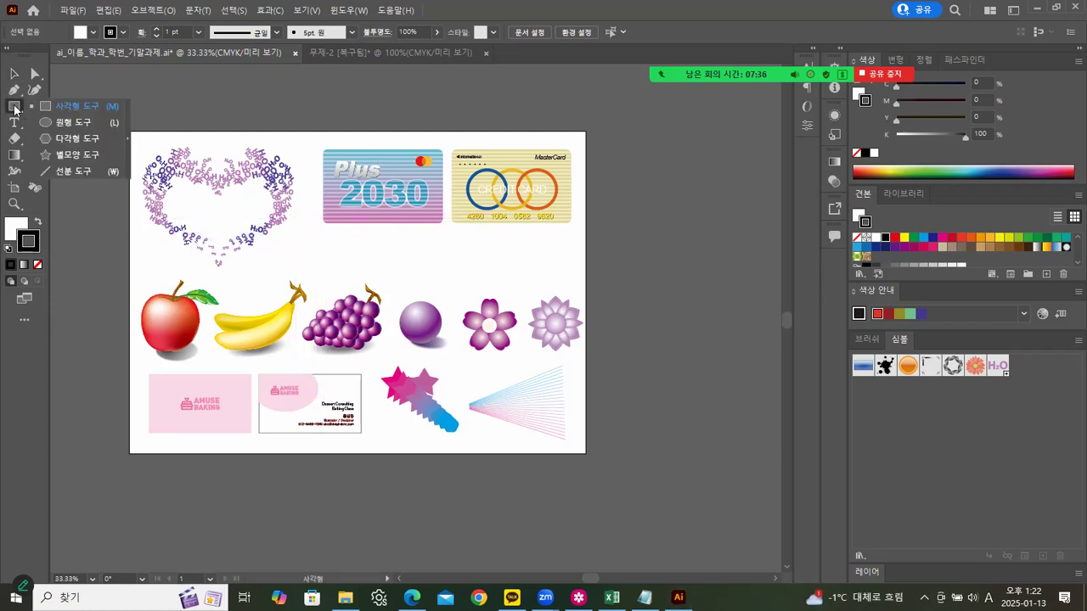
left_click(23, 322)
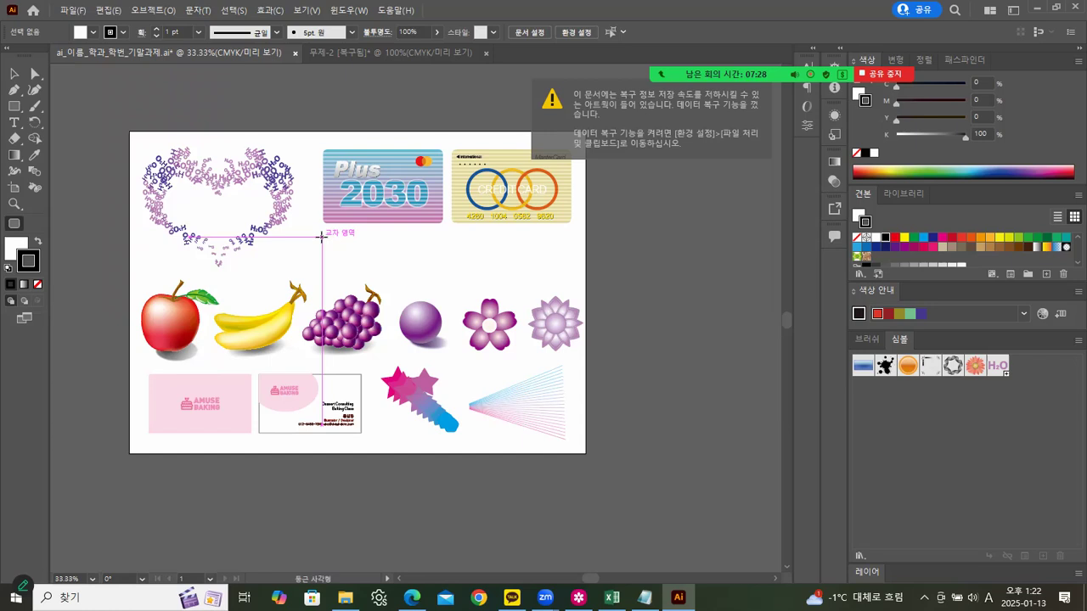
left_click_drag(321, 235, 442, 275)
left_click(13, 75)
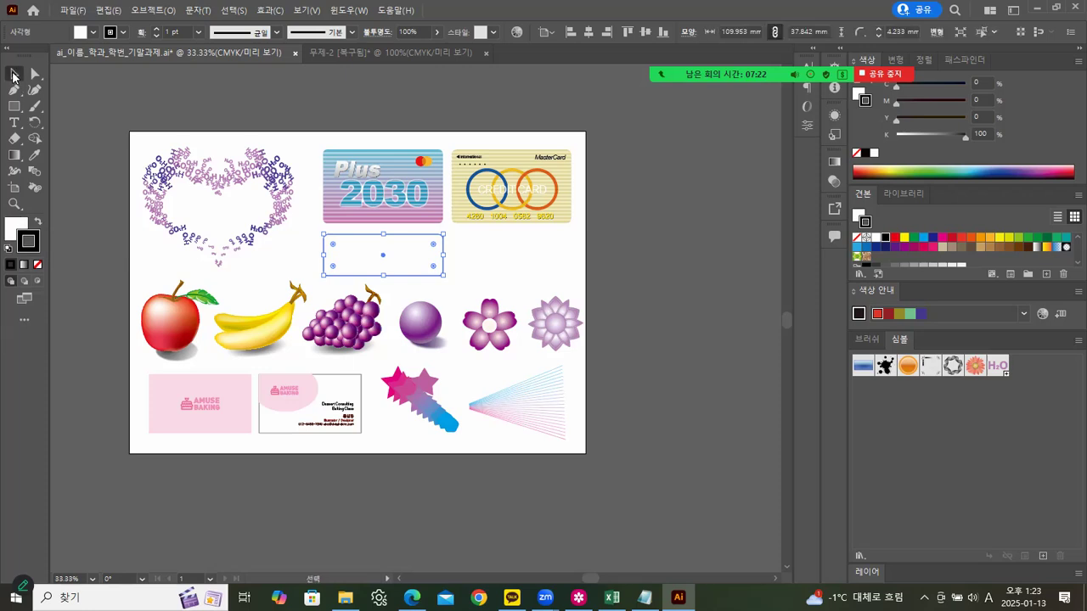
left_click(9, 224)
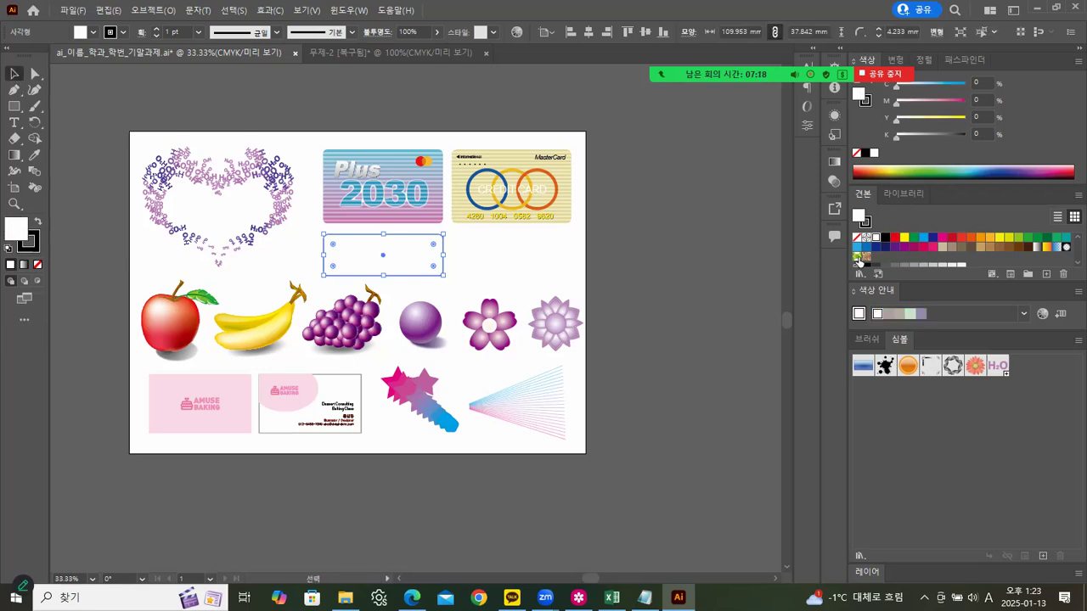
Fill the rounded rectangle with the green leaf pattern and paste a copy of 무제-2's flower-patterned triangle outside the assignment artboard
left_click(858, 256)
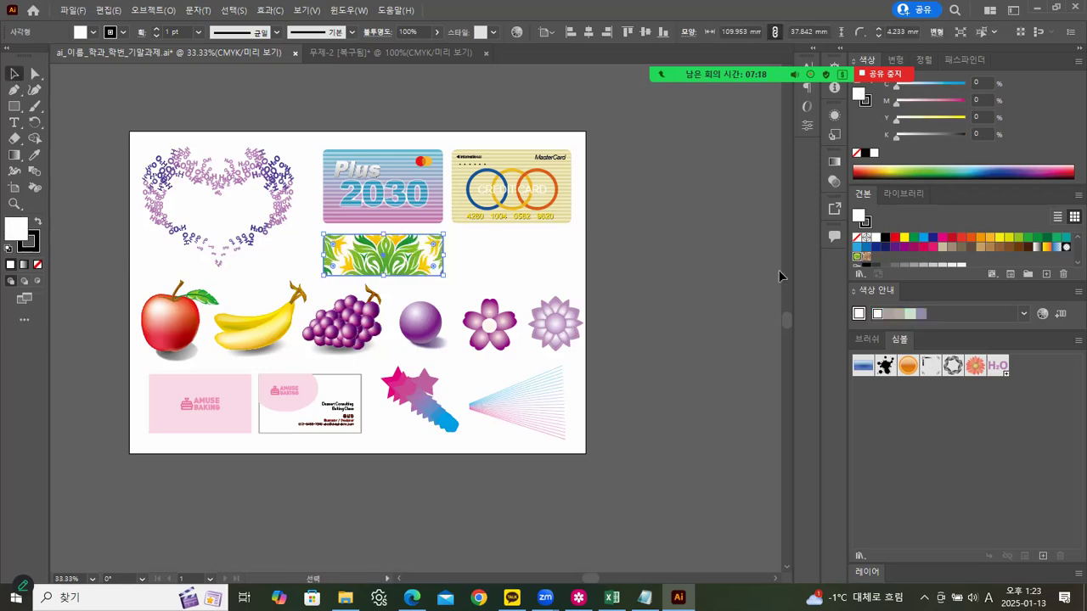
left_click(353, 56)
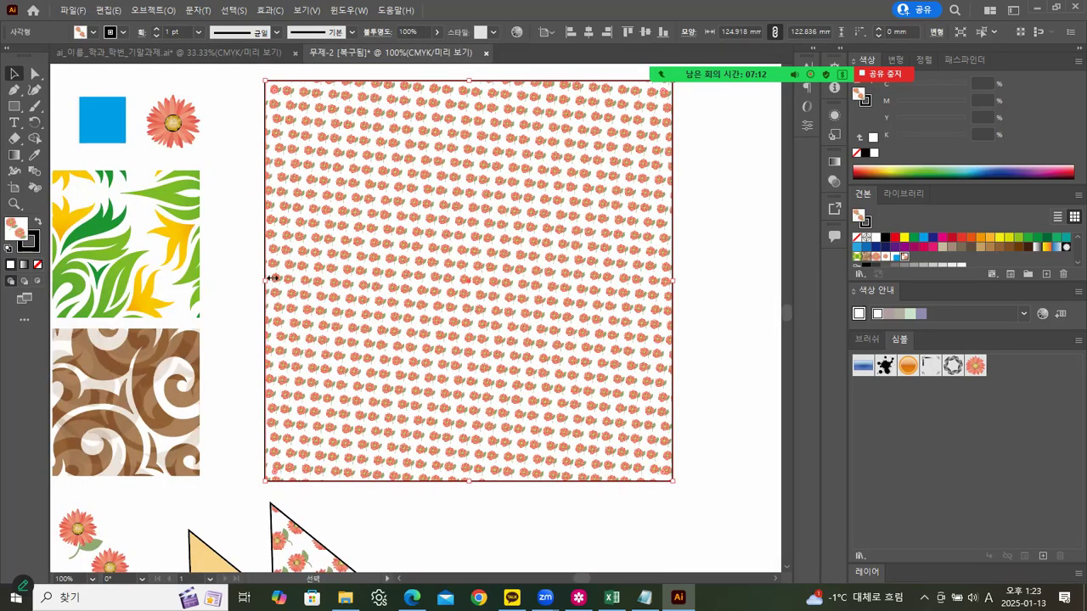
scroll(326, 252, "down", 3)
left_click(311, 394)
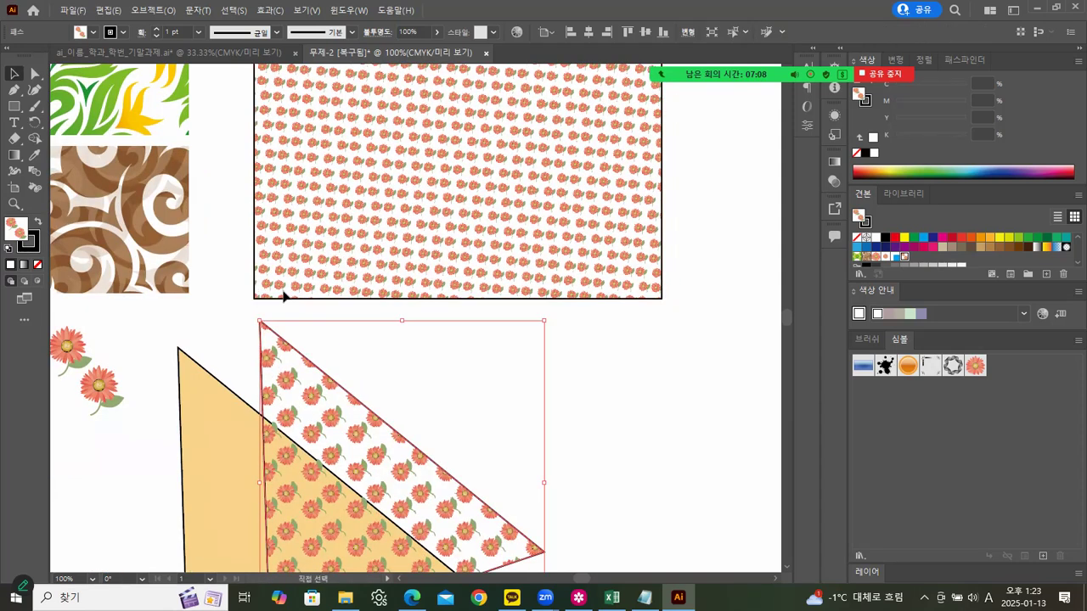
key("ctrl+Tab")
left_click(492, 263)
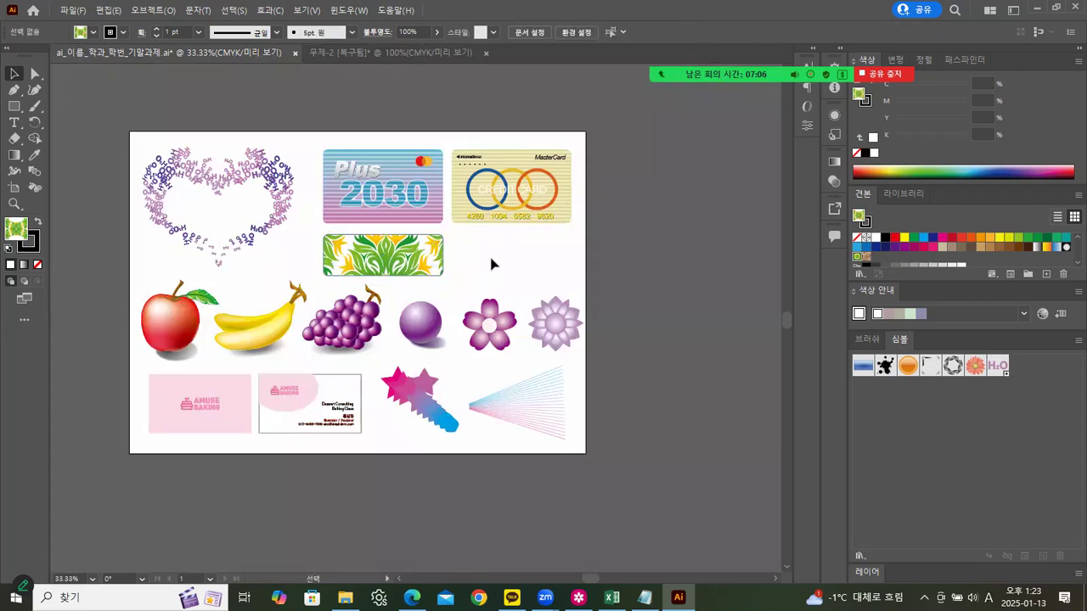
key("ctrl+v")
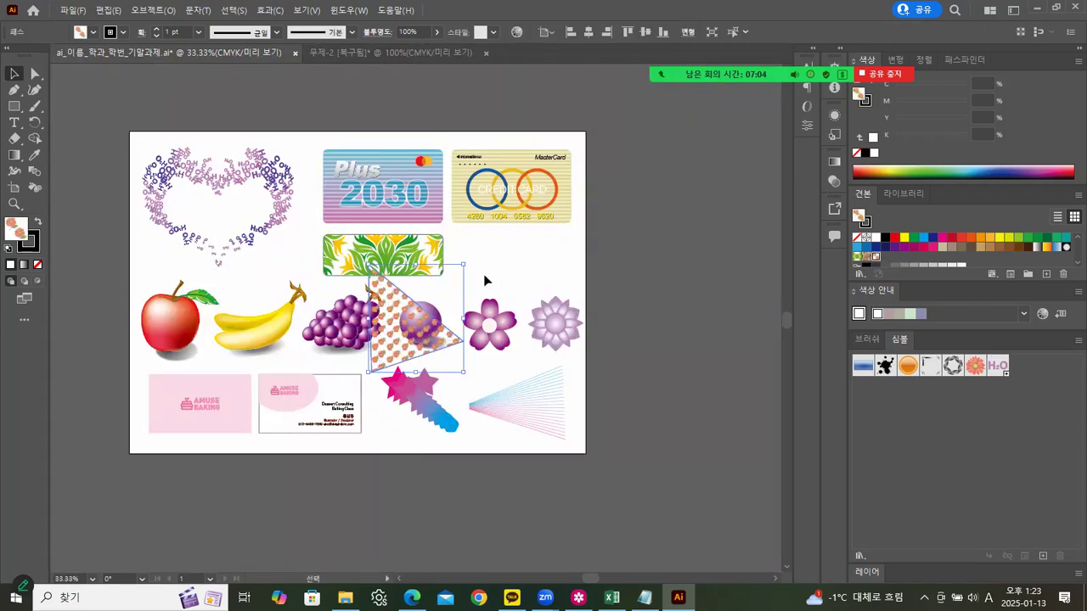
left_click_drag(395, 300, 669, 217)
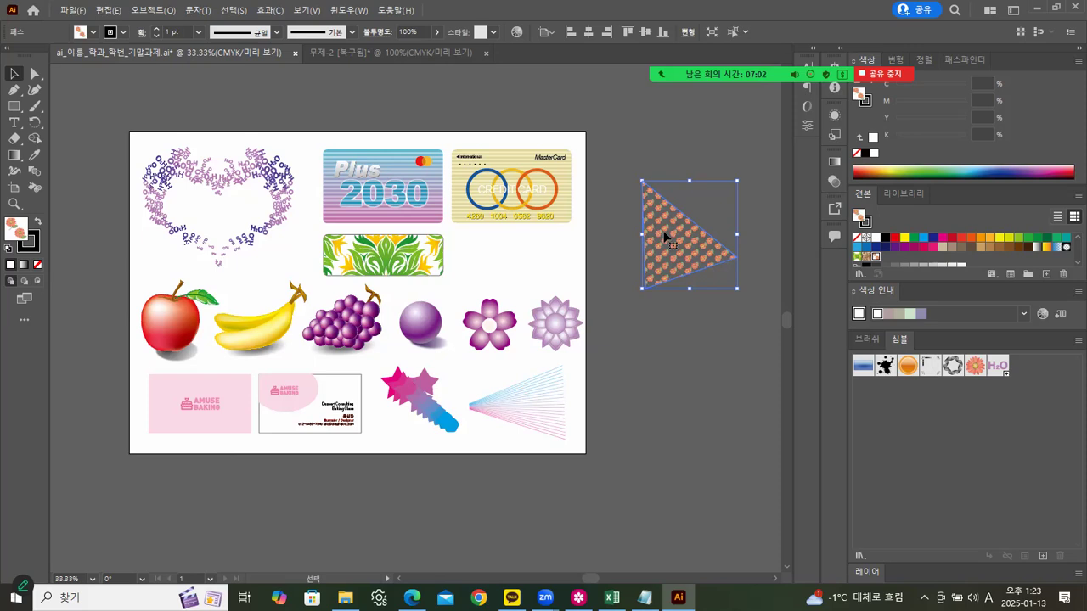
Apply the pasted triangle's flower pattern to the rounded rectangle with the Eyedropper, and delete the triangle
left_click(335, 255)
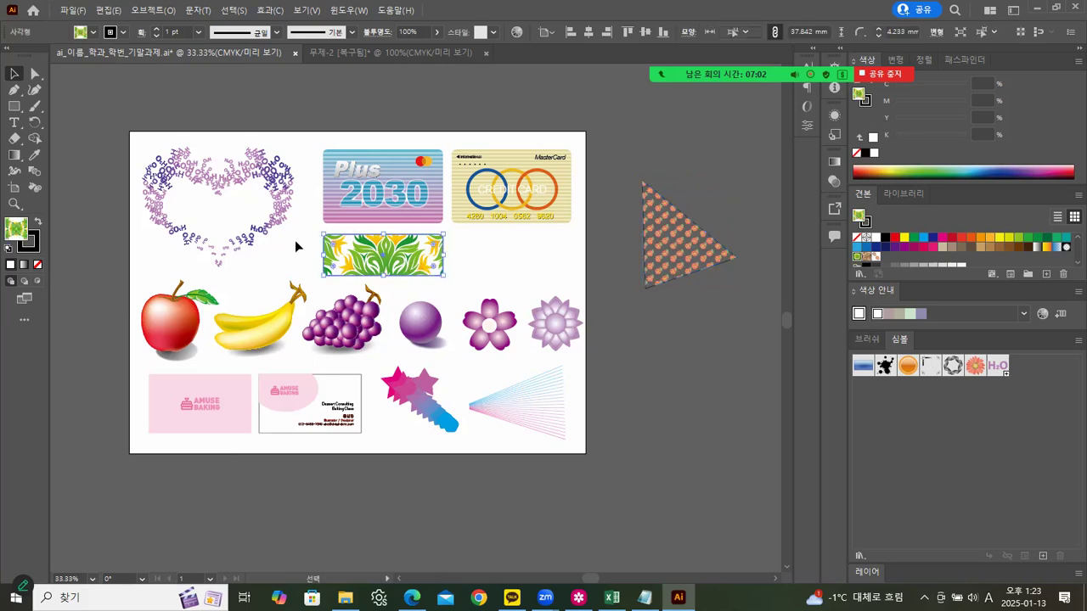
left_click(40, 155)
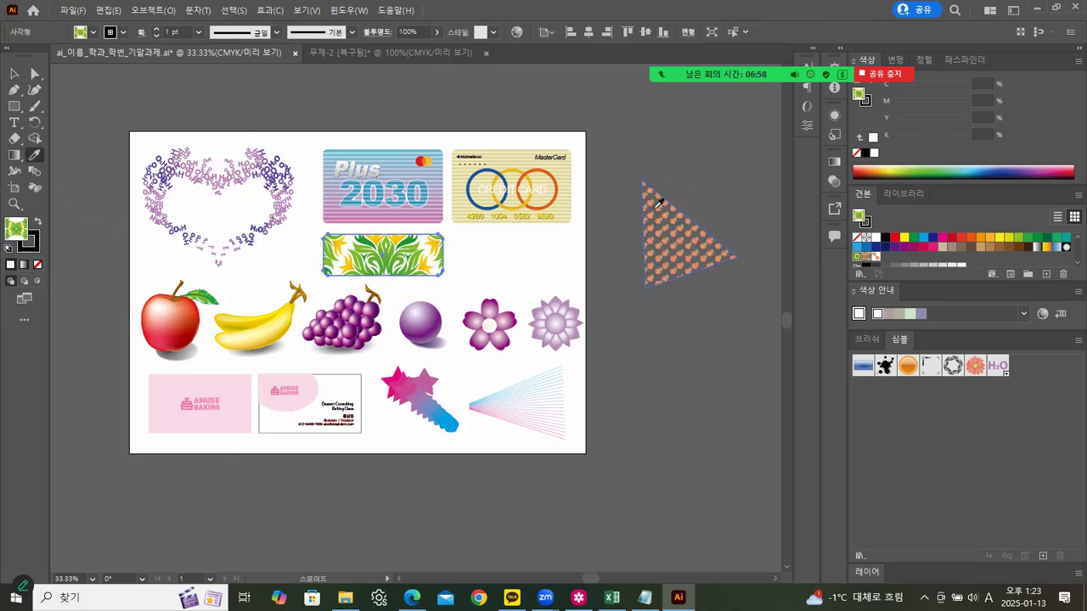
left_click(660, 204)
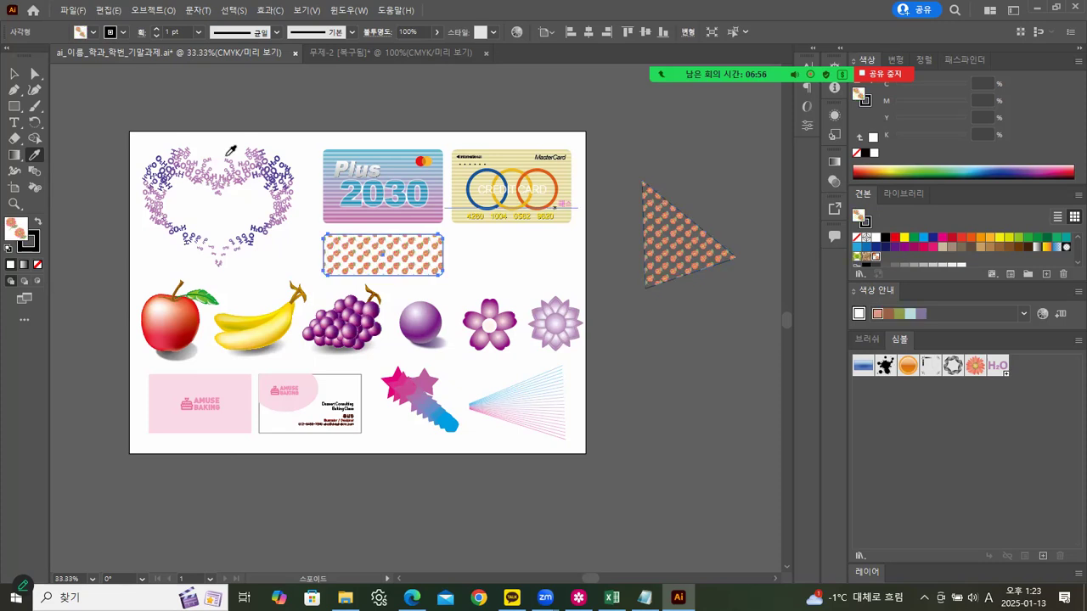
left_click(13, 74)
left_click(620, 327)
left_click(665, 275)
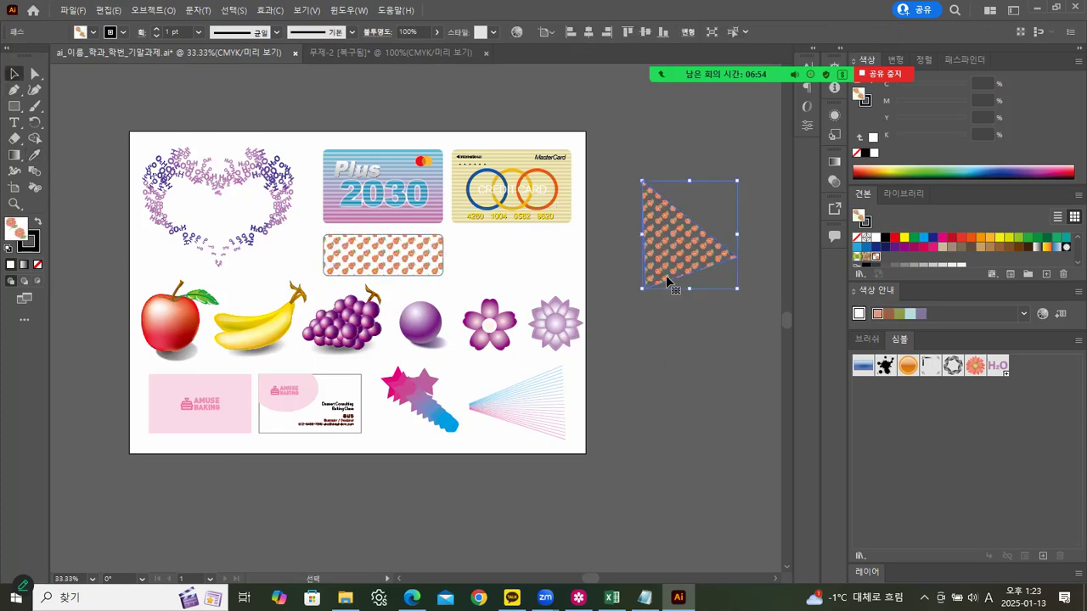
key("Delete")
Duplicate the flower-patterned rounded rectangle beneath the MasterCard design, aligned with the original
left_click(432, 270)
left_click_drag(427, 266, 553, 262)
left_click(297, 273)
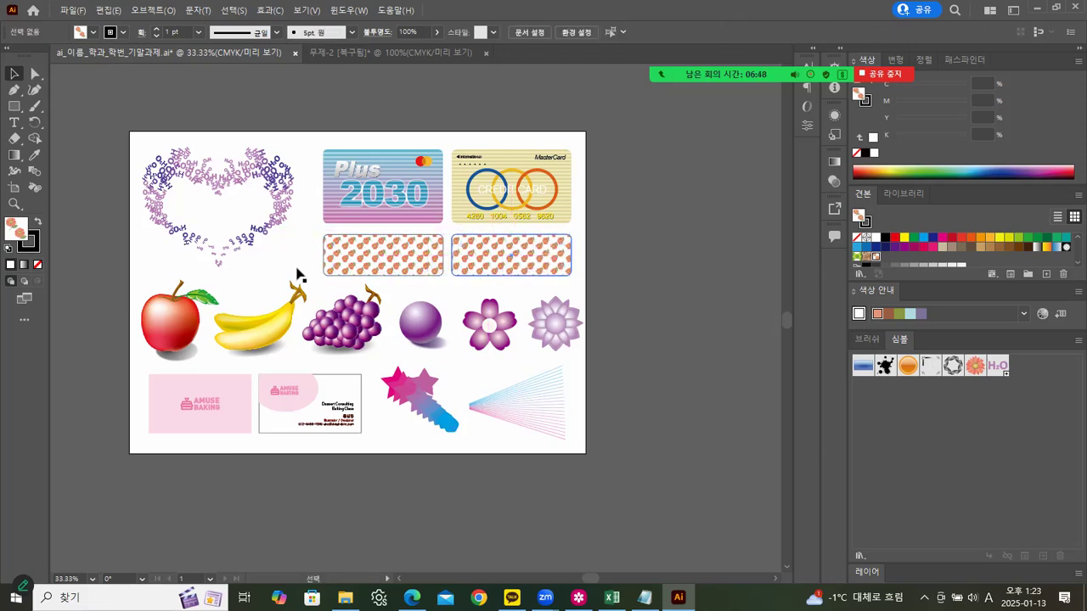
Fill the rounded rectangle beneath the MasterCard with orange M 35, Y 85 and overlay a copy filled with the flower pattern
left_click(509, 272)
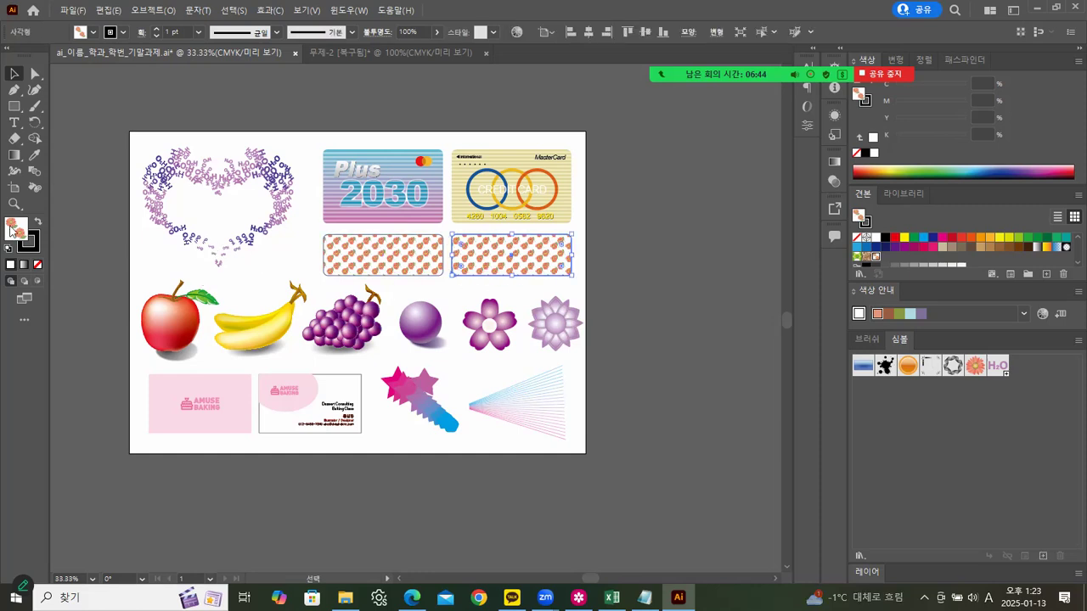
left_click(989, 239)
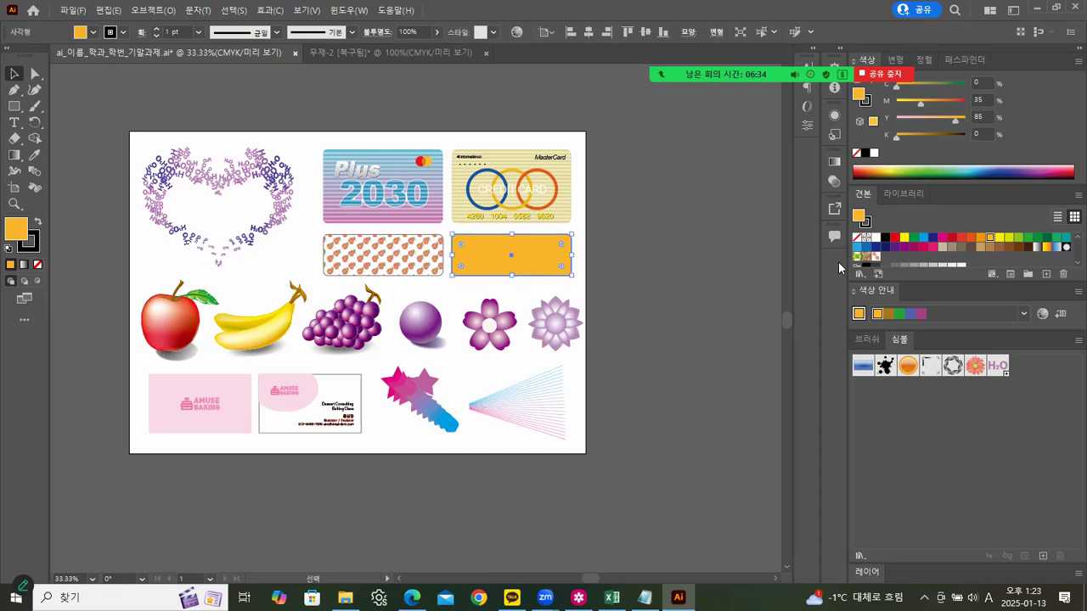
left_click(875, 256)
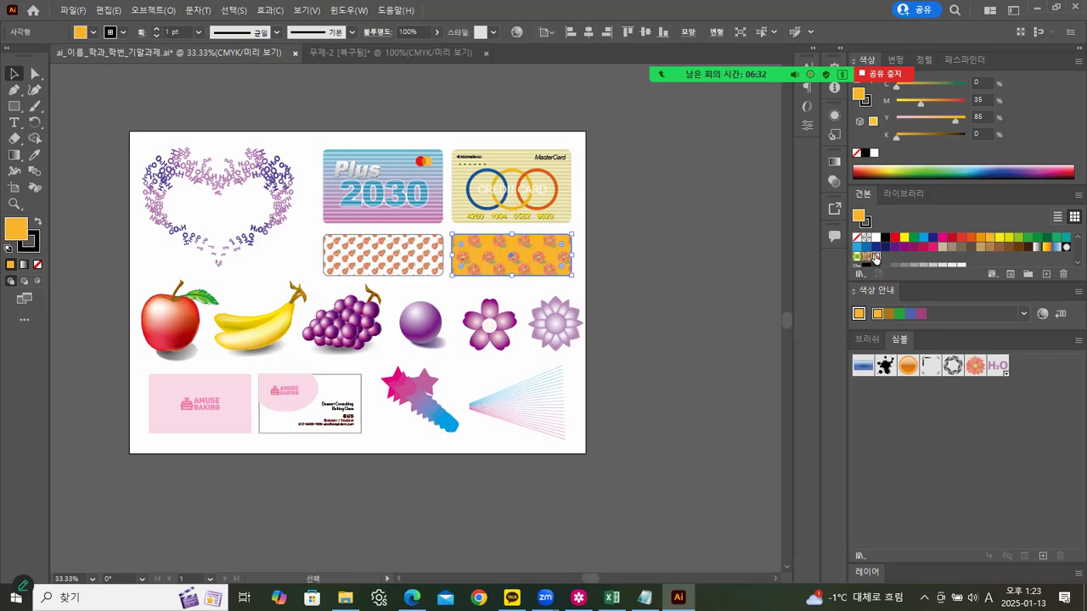
left_click(638, 243)
left_click(502, 259)
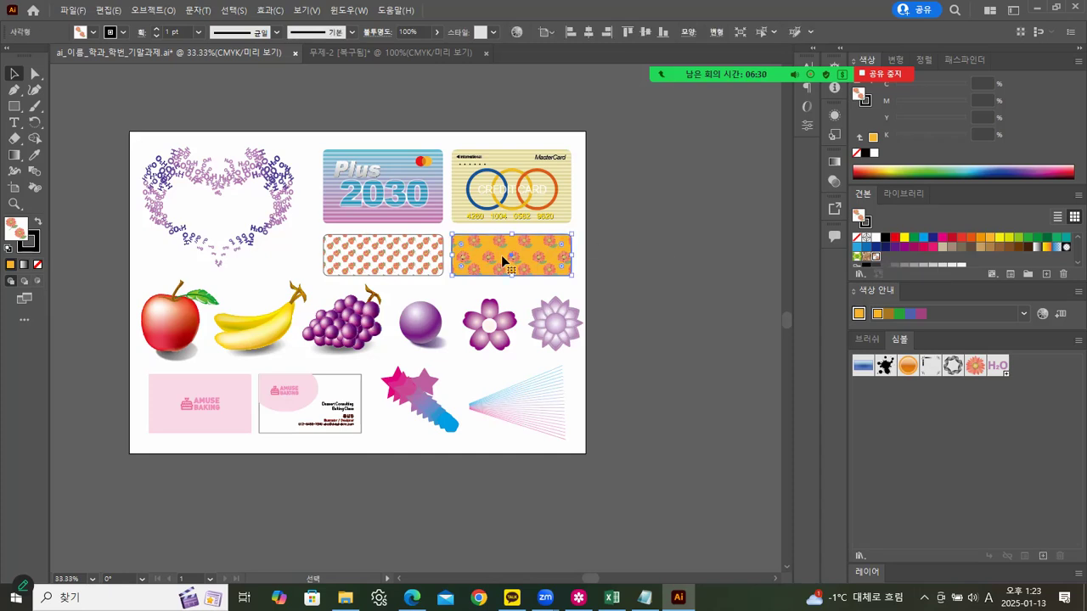
Move the patterned overlay aside, lighten the orange rectangle to M 18, Y 56, and place the overlay back on it
left_click_drag(504, 261, 874, 255)
left_click_drag(955, 119, 910, 102)
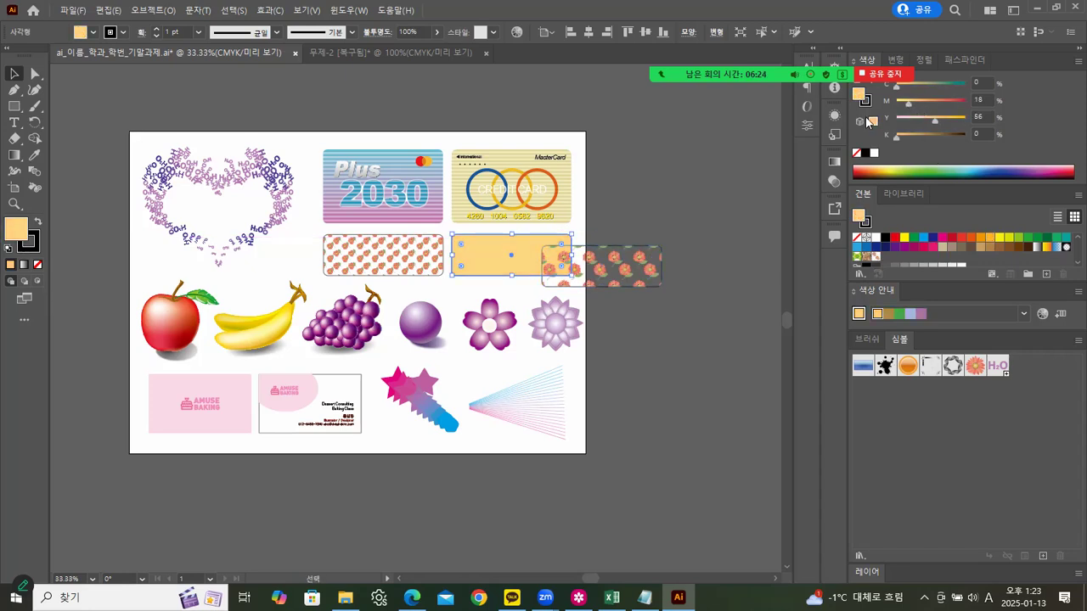
left_click(700, 173)
left_click_drag(608, 270, 513, 260)
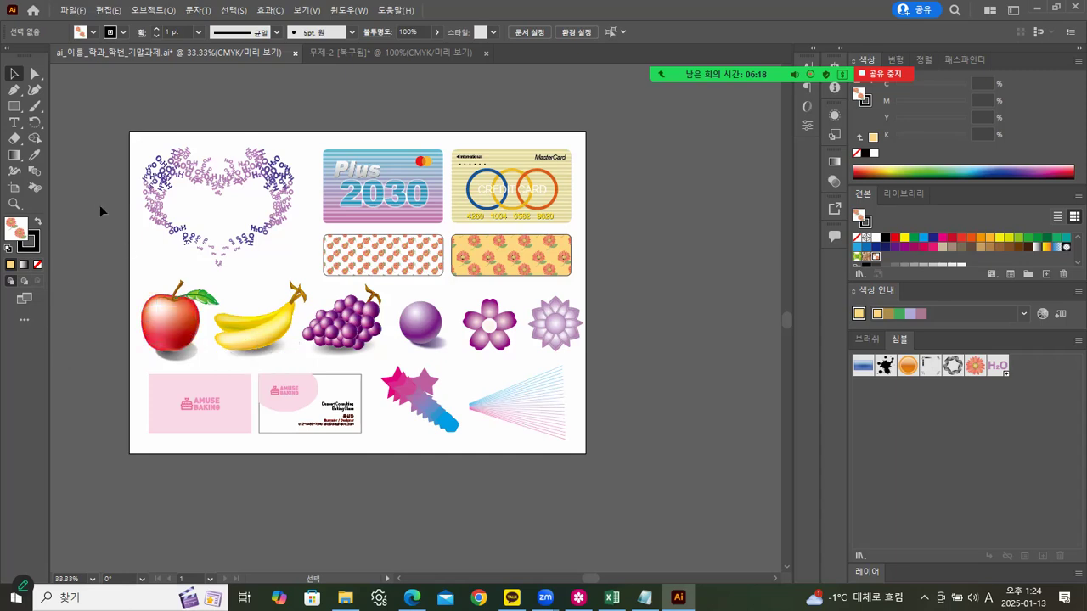
Save ai_이름_학과_학번_기말과제.ai and place the recovered 무제-2 document in its own floating window
left_click(72, 10)
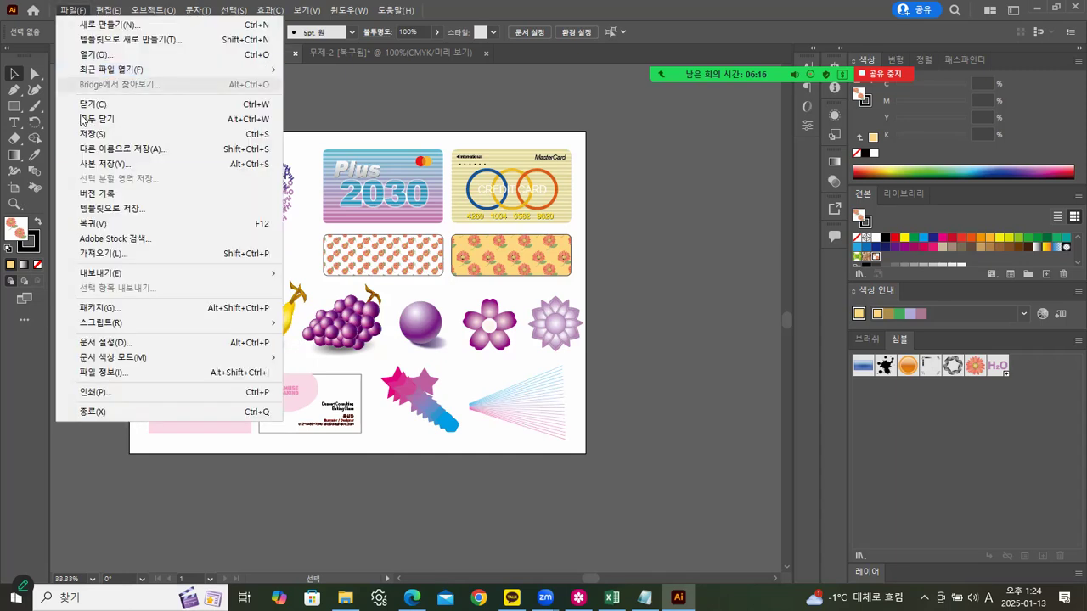
left_click(88, 136)
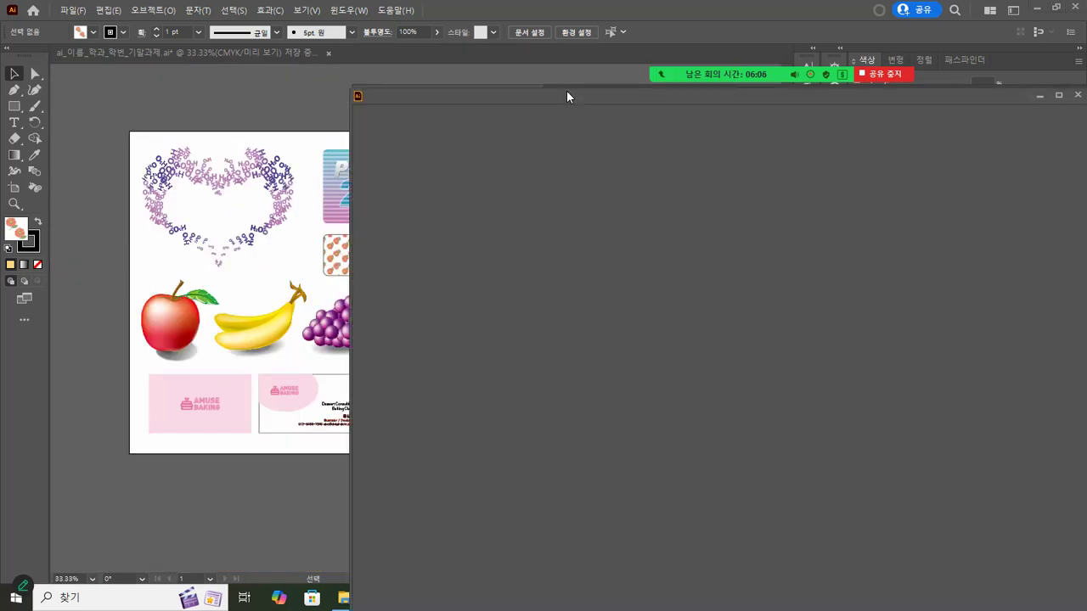
left_click_drag(668, 99, 382, 81)
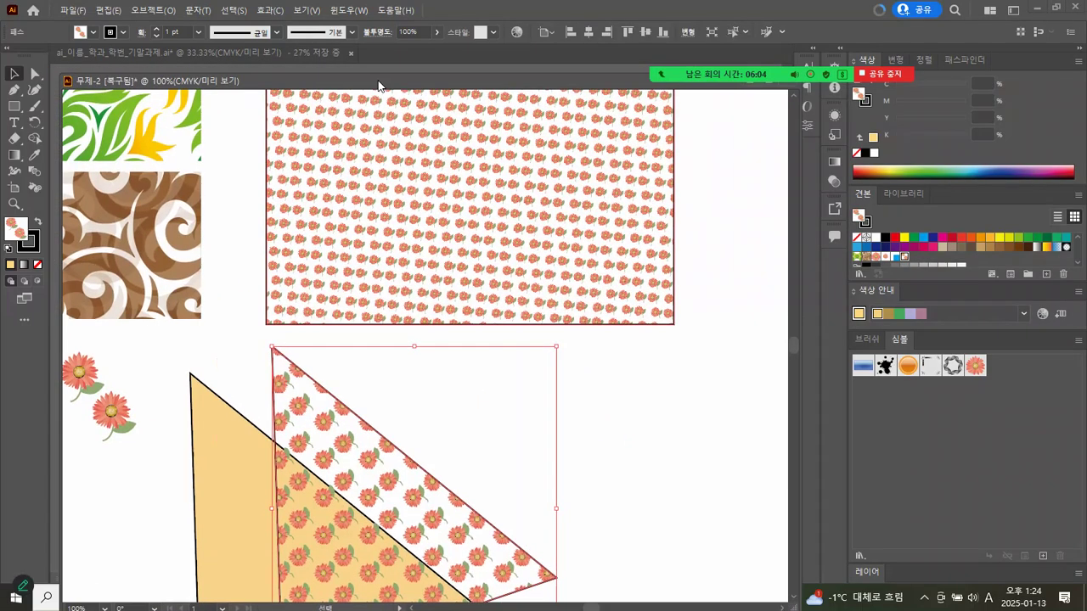
Align the flower-patterned triangle exactly over the light orange triangle and shift both slightly right, beneath the large patterned square
left_click(13, 205)
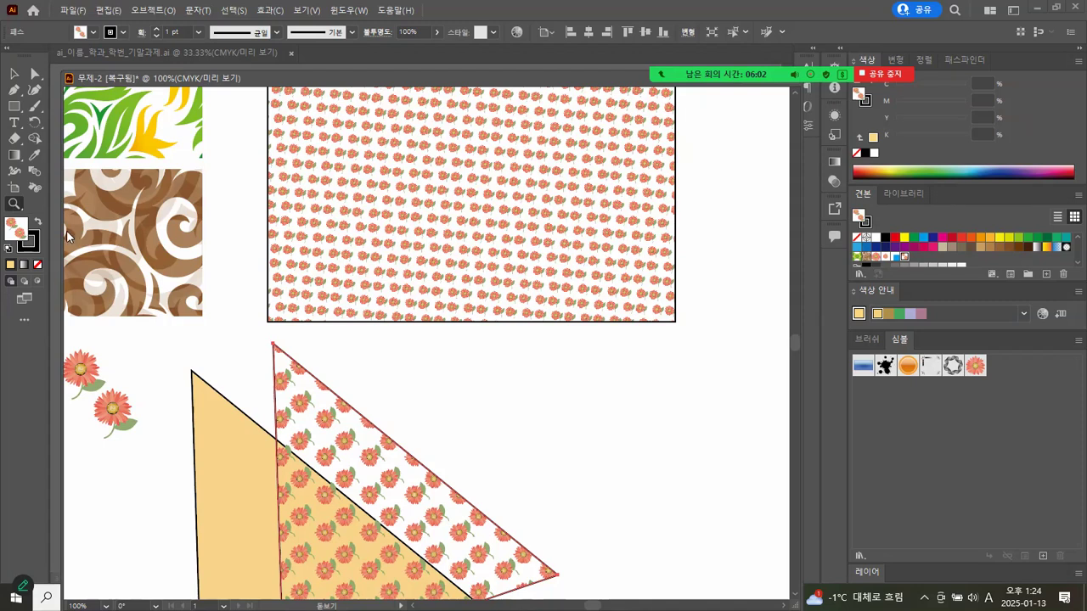
left_click(504, 281, "alt")
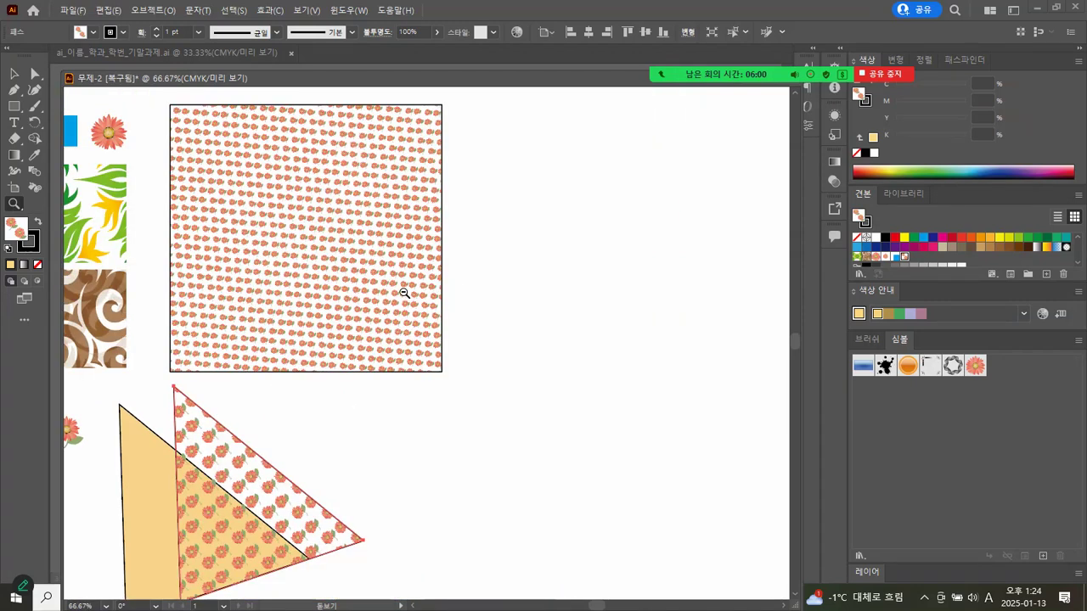
left_click(404, 292, "alt")
key("v")
left_click(396, 449)
left_click_drag(415, 442, 374, 456)
left_click(480, 434)
mouse_move(536, 478)
left_mouse_down()
mouse_move(471, 327)
mouse_move(526, 504)
mouse_move(524, 485)
left_mouse_up()
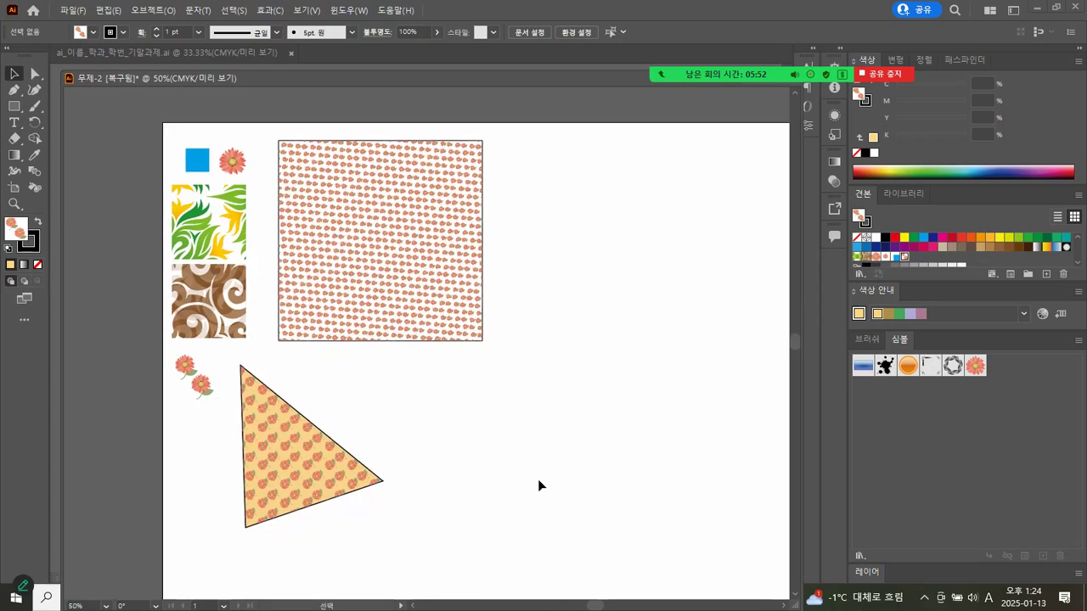
left_click_drag(280, 438, 321, 438)
left_click(172, 431)
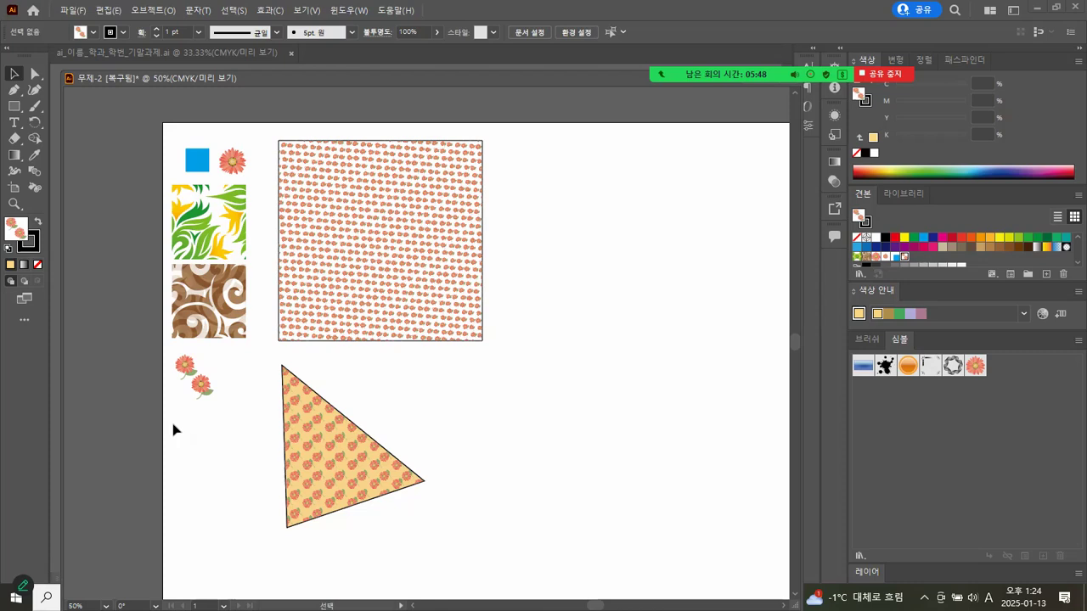
Save the recovered document on the computer as 14_02.ai in Adobe Illustrator format with the default options
left_click(72, 10)
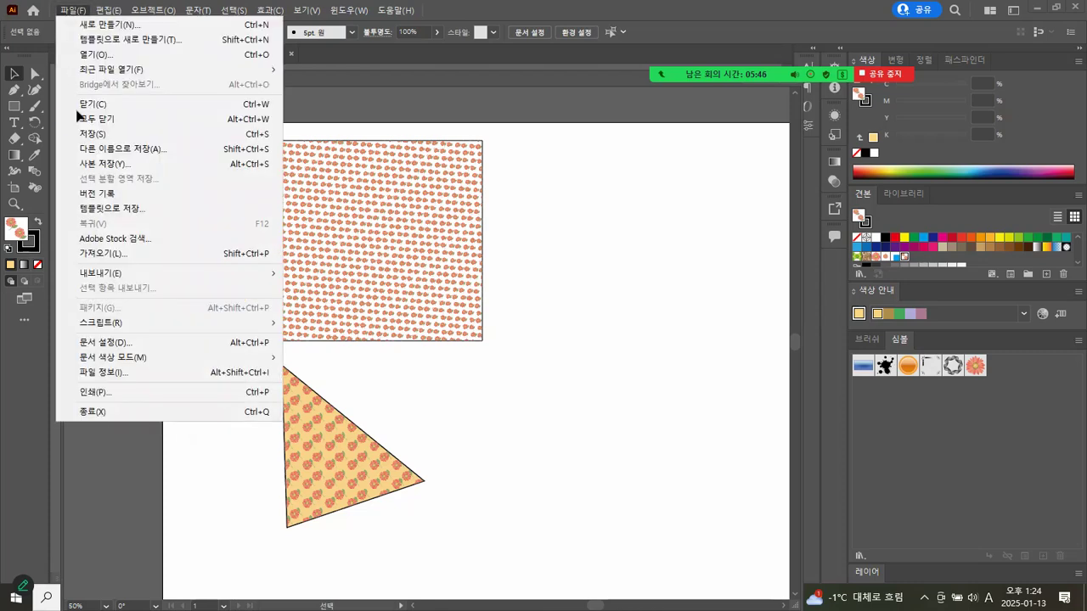
left_click(89, 134)
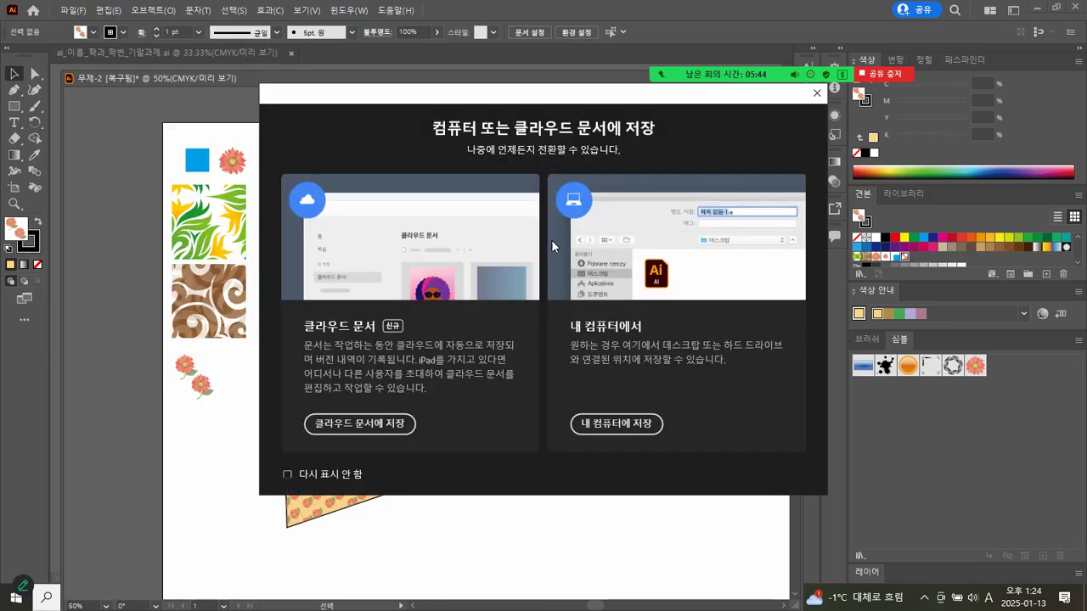
left_click(616, 423)
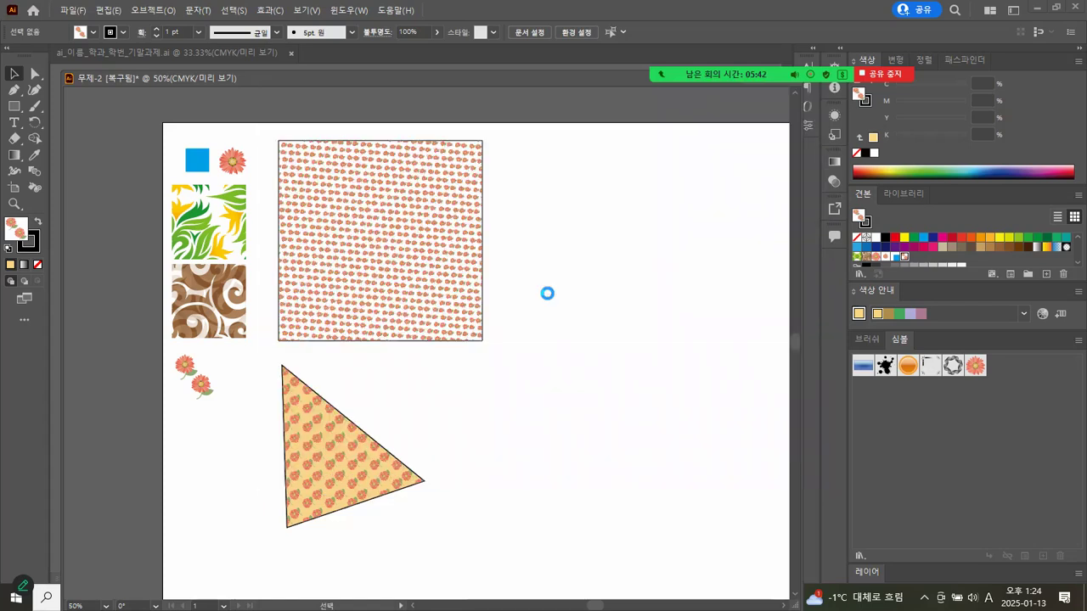
left_click_drag(956, 162, 955, 258)
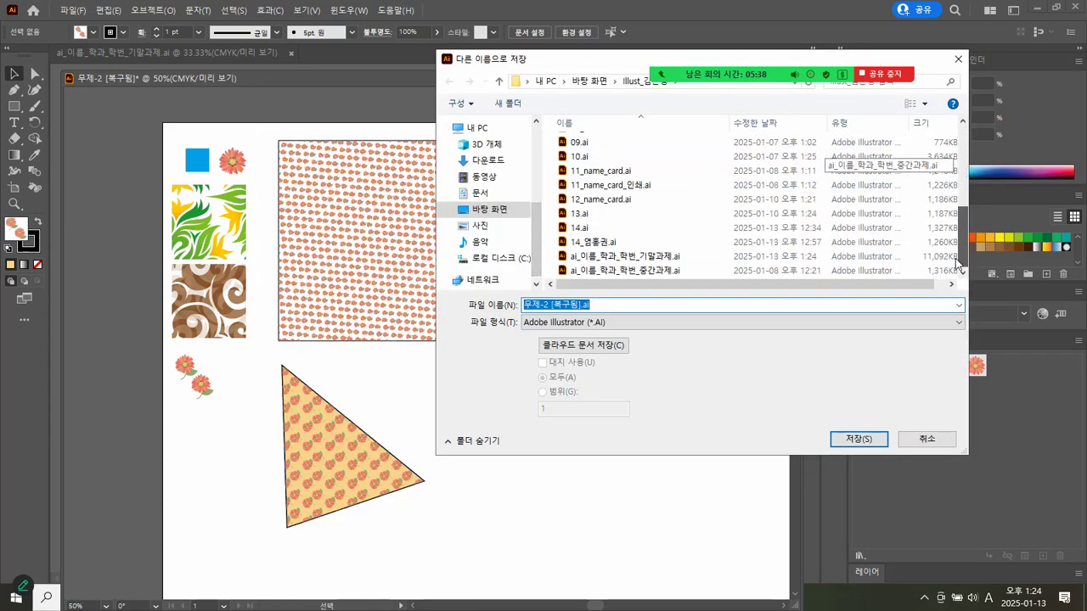
left_click(579, 243)
double_click(552, 308)
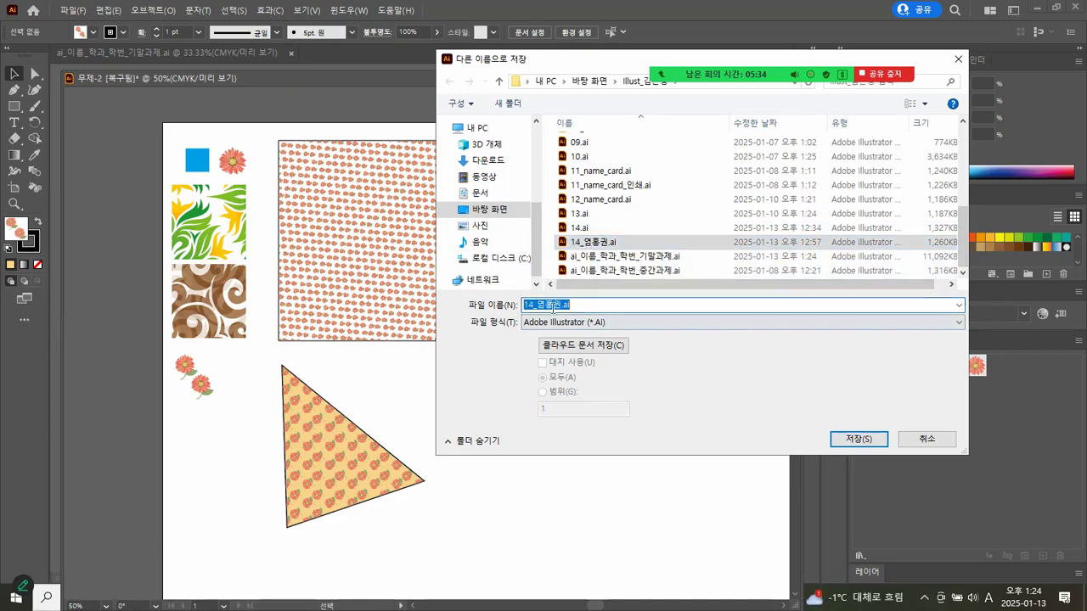
left_click(560, 304)
key("BackSpace")
key("BackSpace")
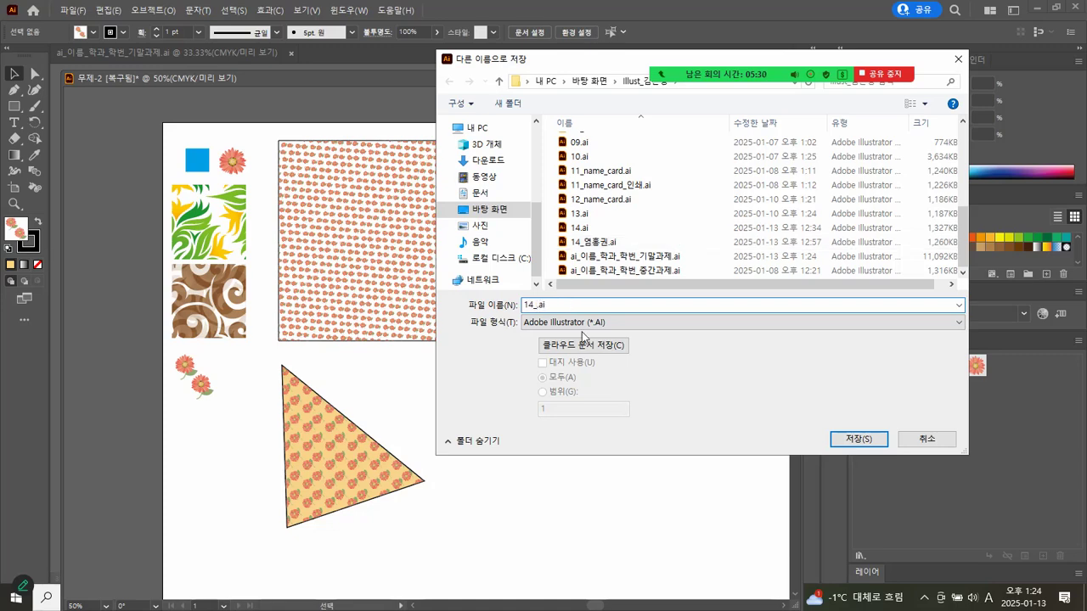
type("02")
left_click(839, 441)
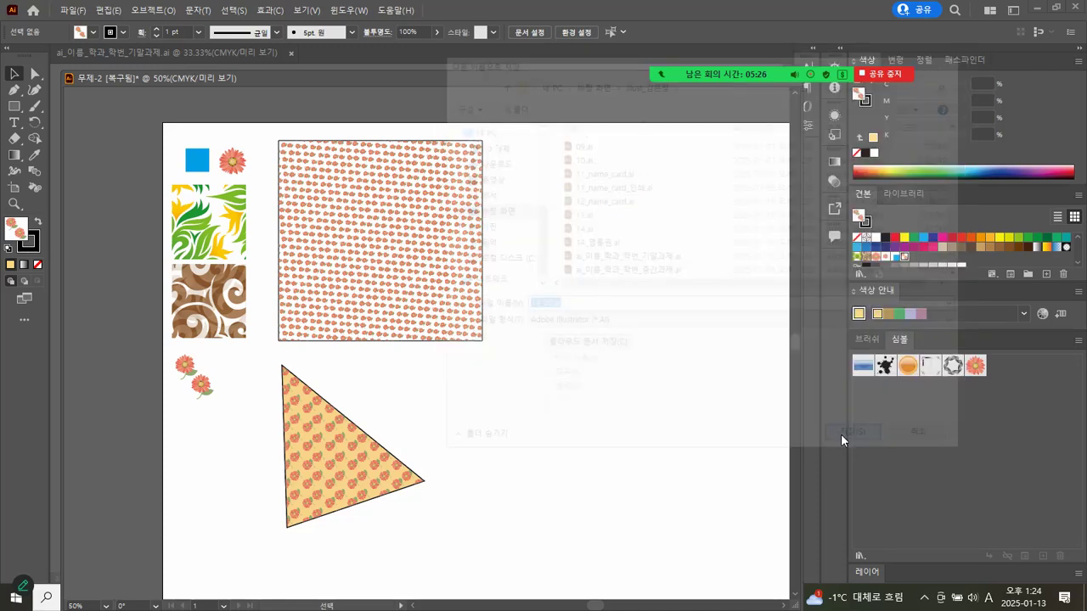
left_click(630, 449)
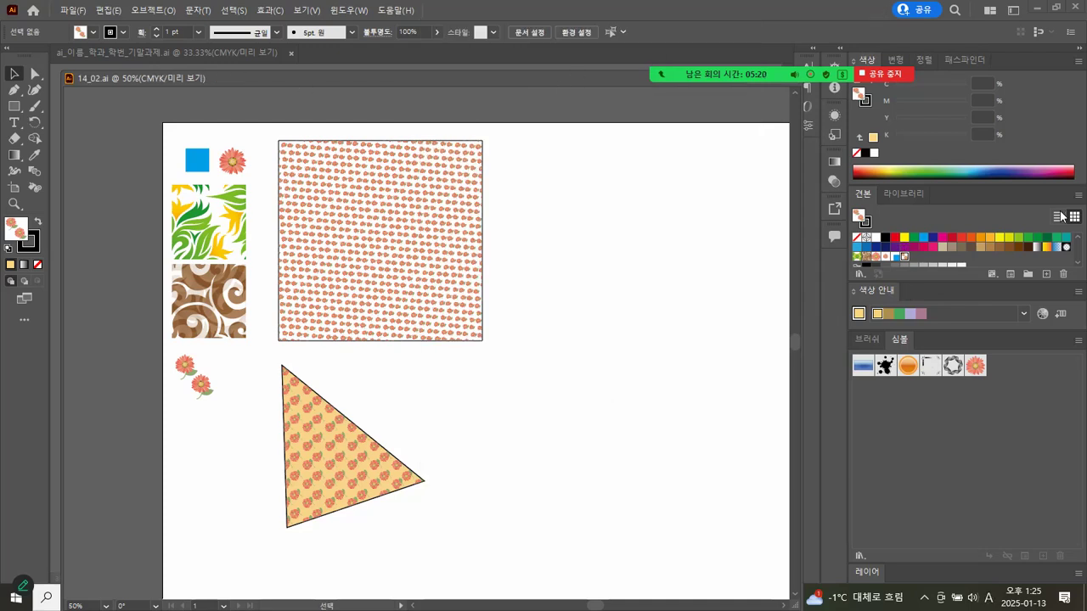
Close 14_02.ai and activate the Zoom tool in the final assignment document
left_click_drag(485, 78, 463, 165)
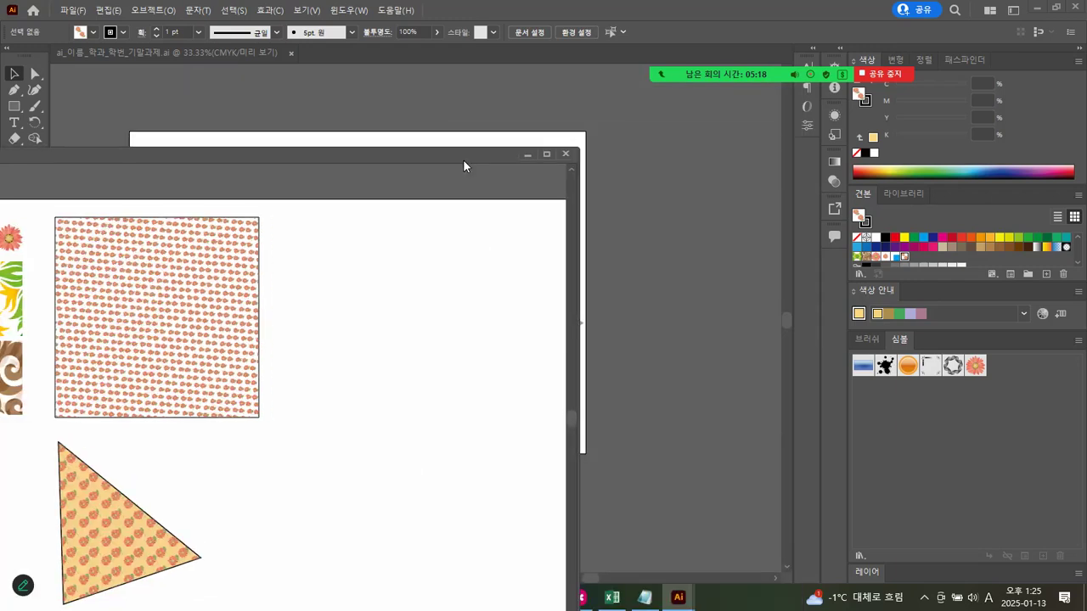
left_click(565, 154)
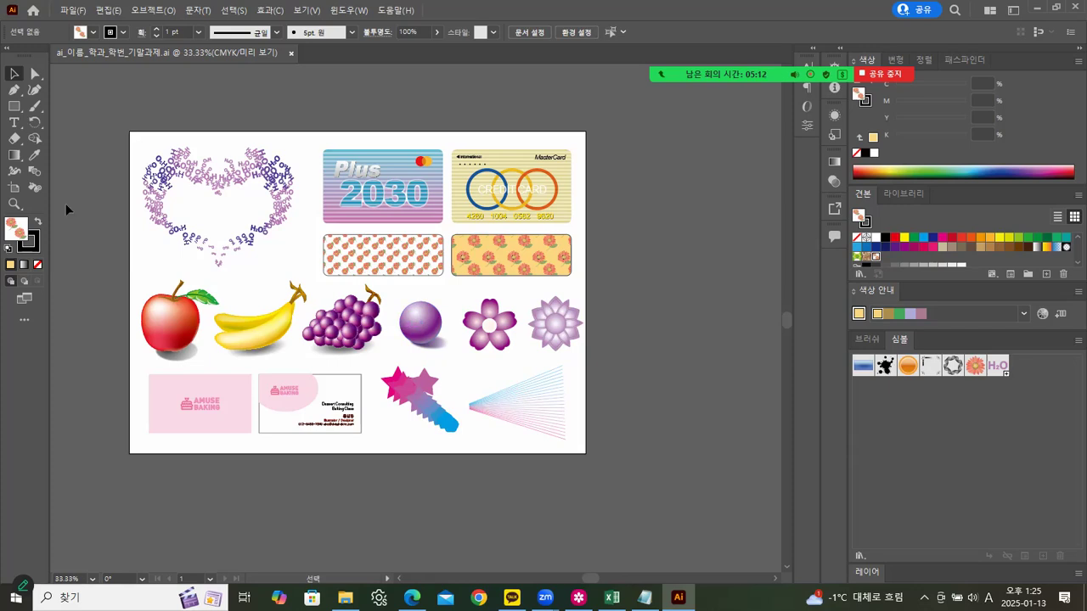
left_click(12, 205)
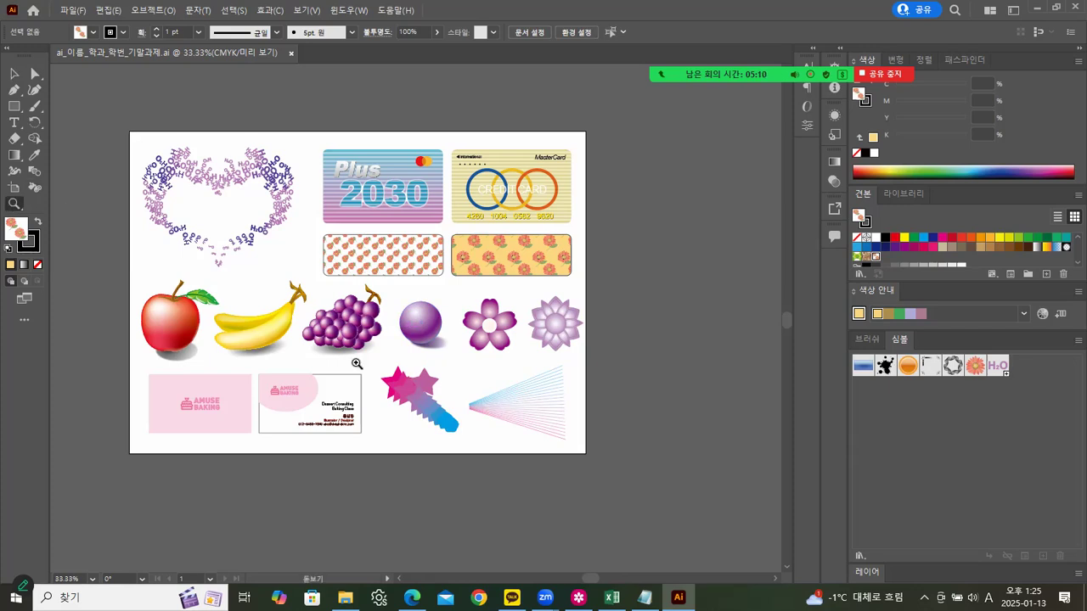
Review the arranged artwork across the final assignment artboard at 50% zoom and reactivate the Selection tool
left_click(389, 367)
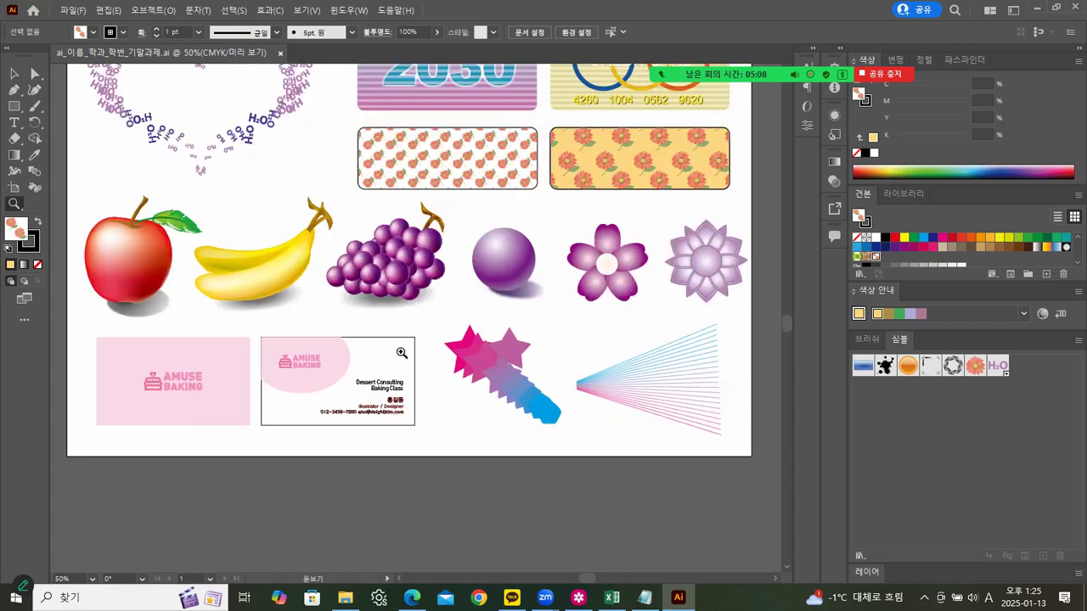
scroll(395, 357, "up", 2)
scroll(382, 389, "up", 3)
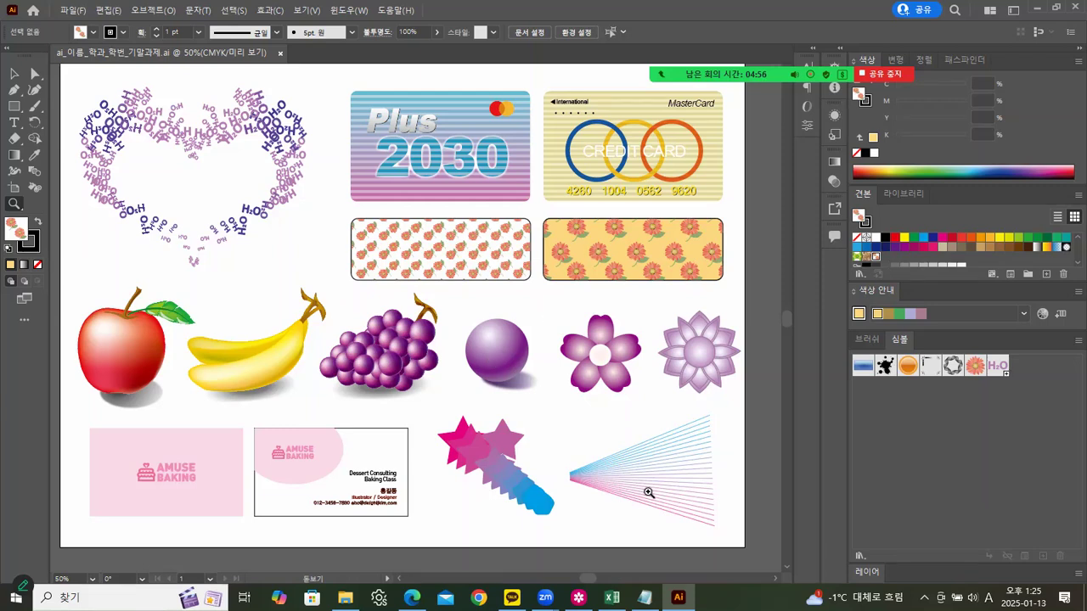
left_click(15, 74)
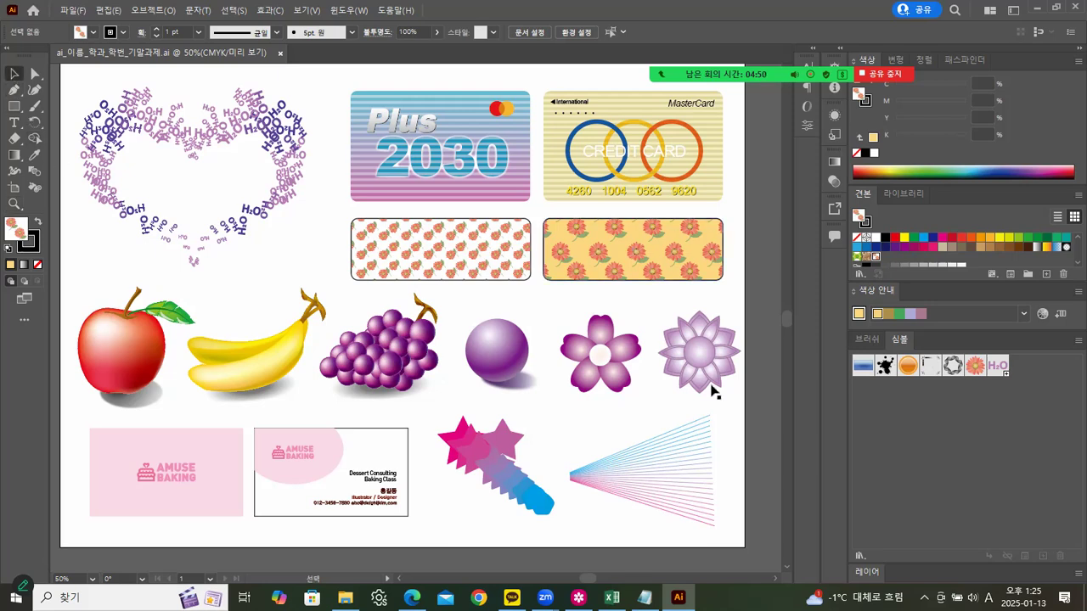
Switch to Edge, look through sample.pdf's café logos, color system and packaging mockups, and return to Illustrator
left_click(412, 597)
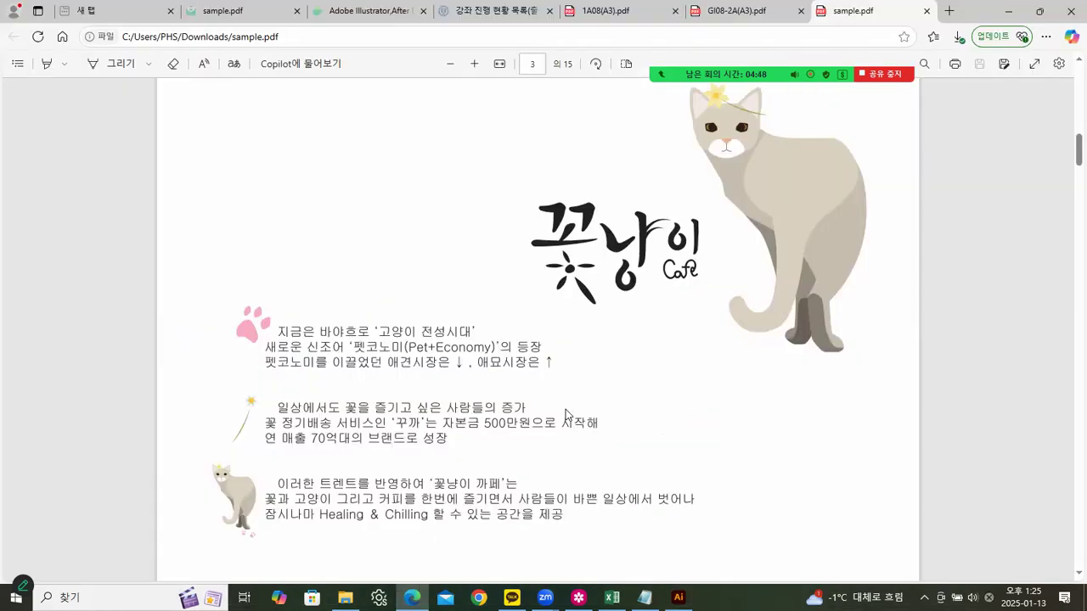
scroll(781, 374, "down", 10)
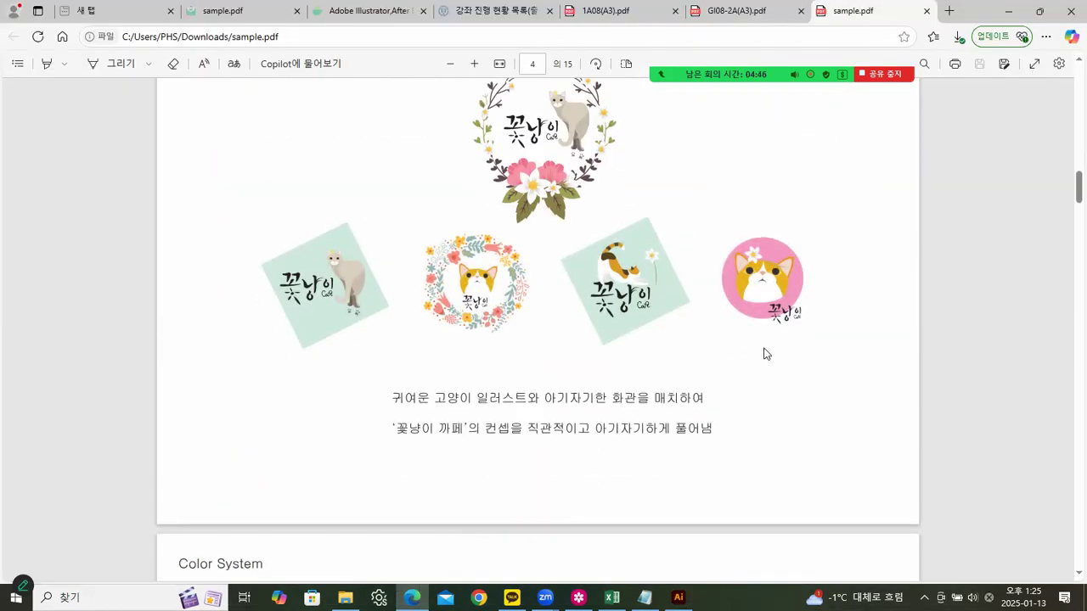
scroll(765, 342, "down", 4)
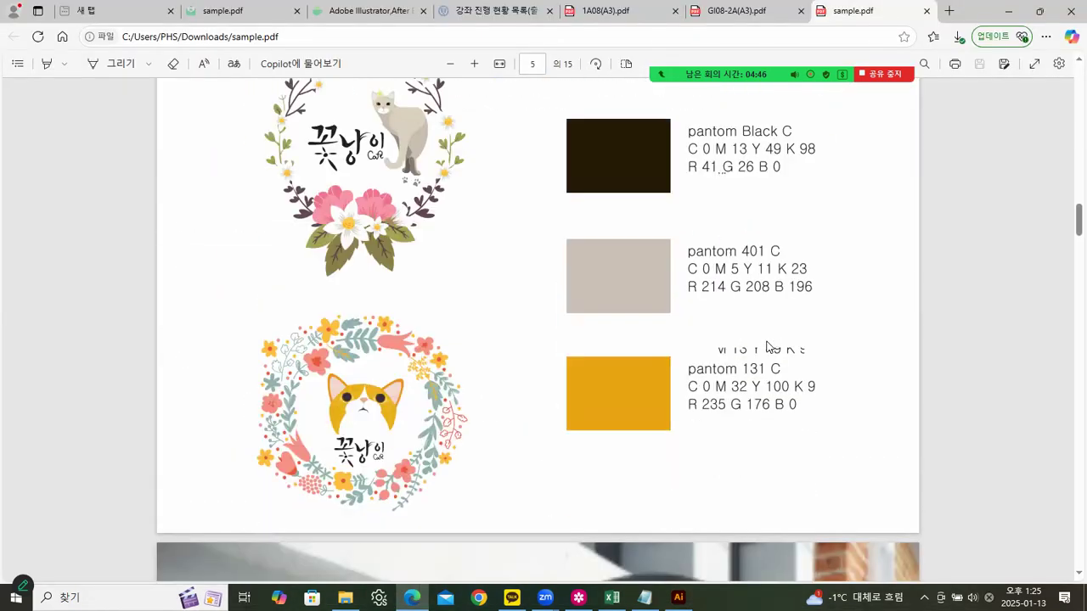
scroll(765, 347, "down", 5)
scroll(765, 346, "down", 4)
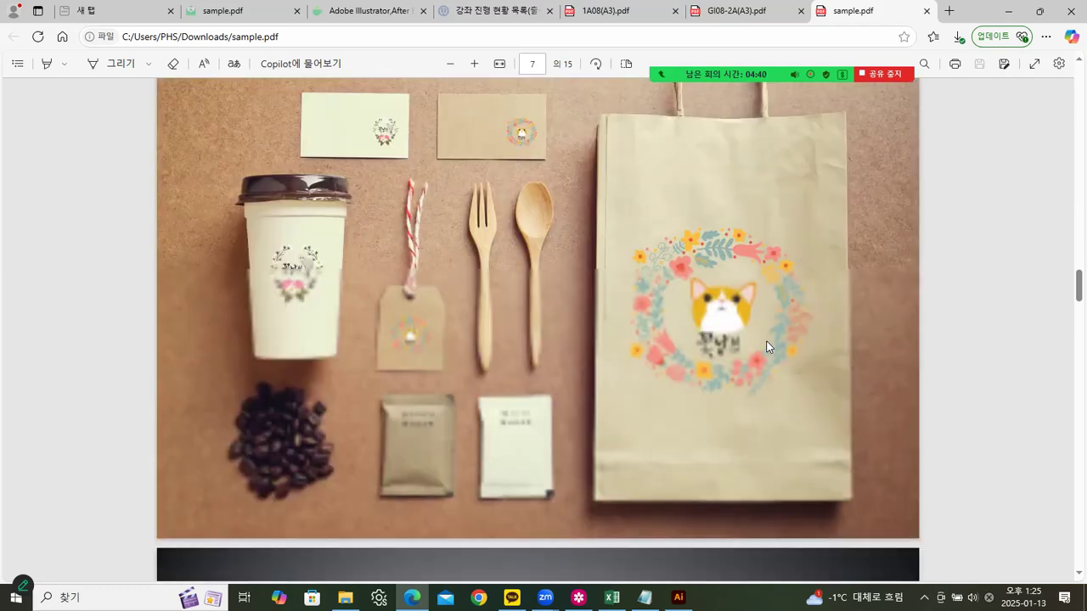
scroll(671, 304, "up", 1)
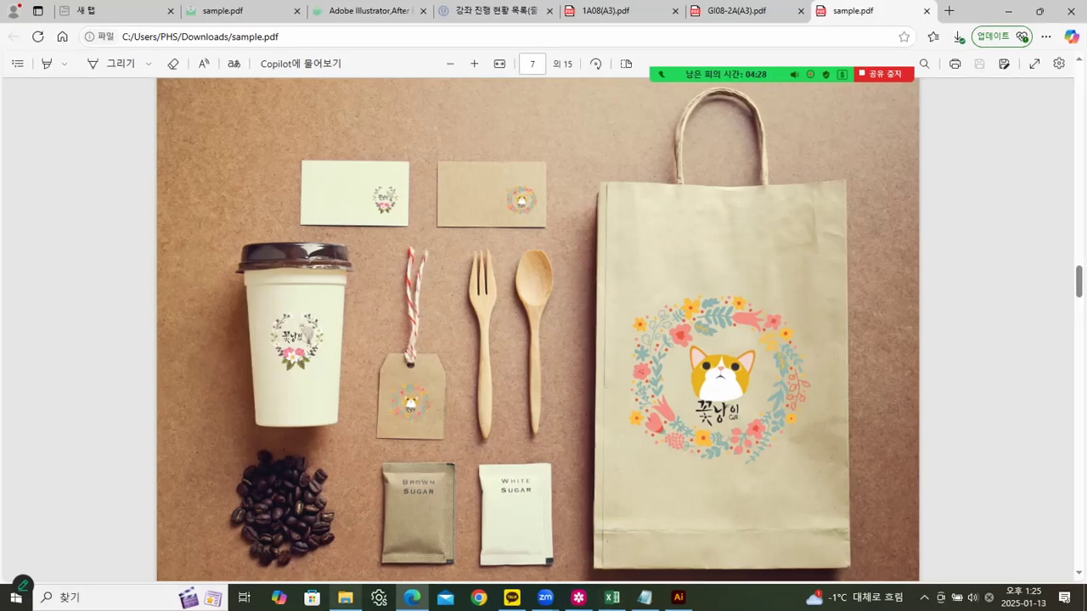
left_click(677, 598)
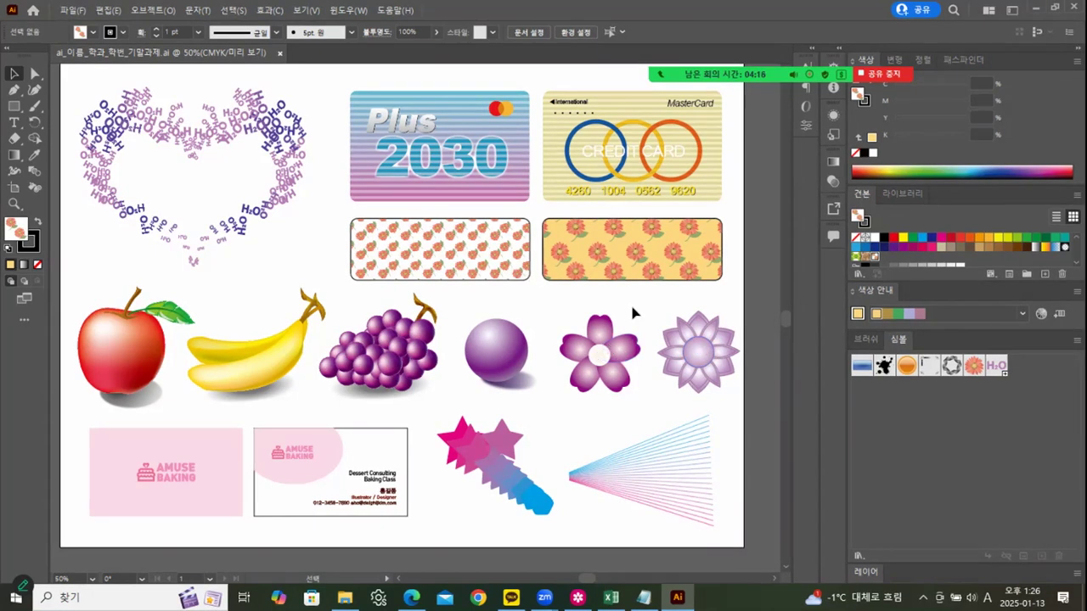
Register the purple five-petal flower as a new symbol with the default options and deselect it
left_click(626, 383)
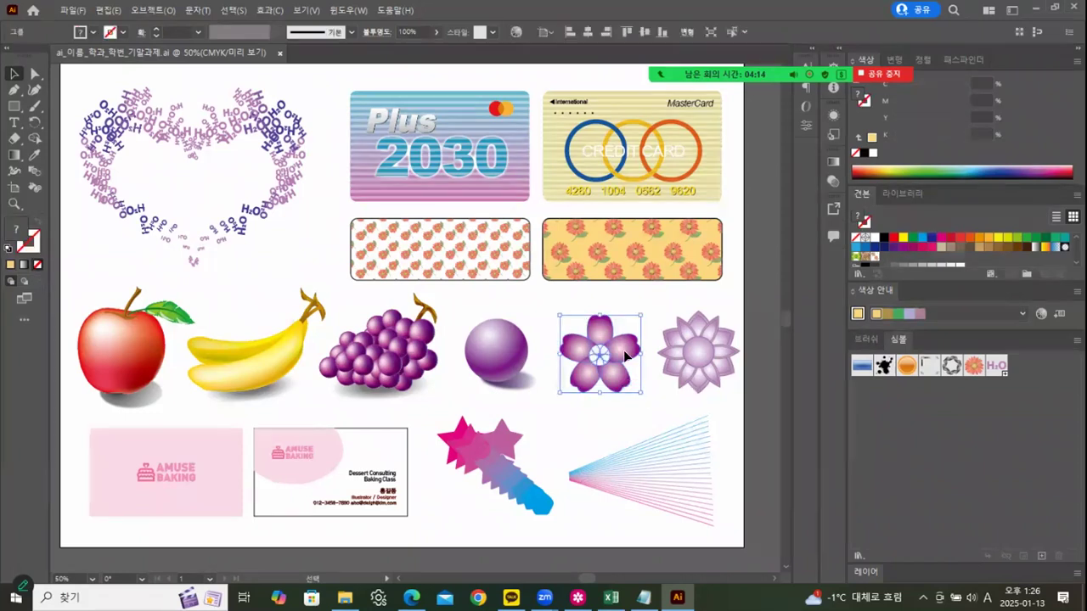
left_click_drag(637, 362, 965, 404)
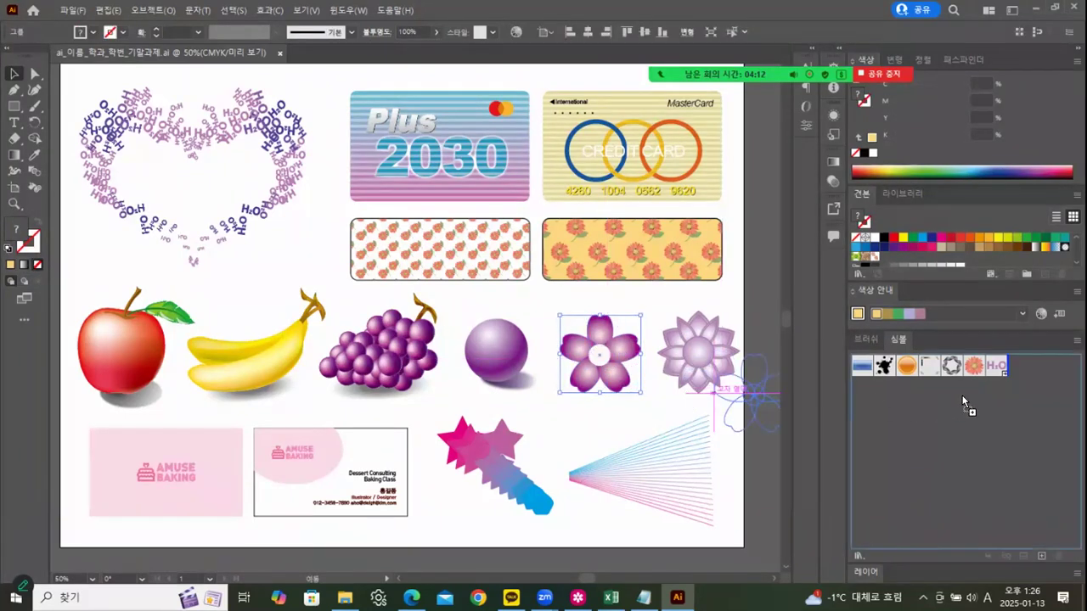
left_click_drag(1022, 369, 1021, 371)
left_click(557, 411)
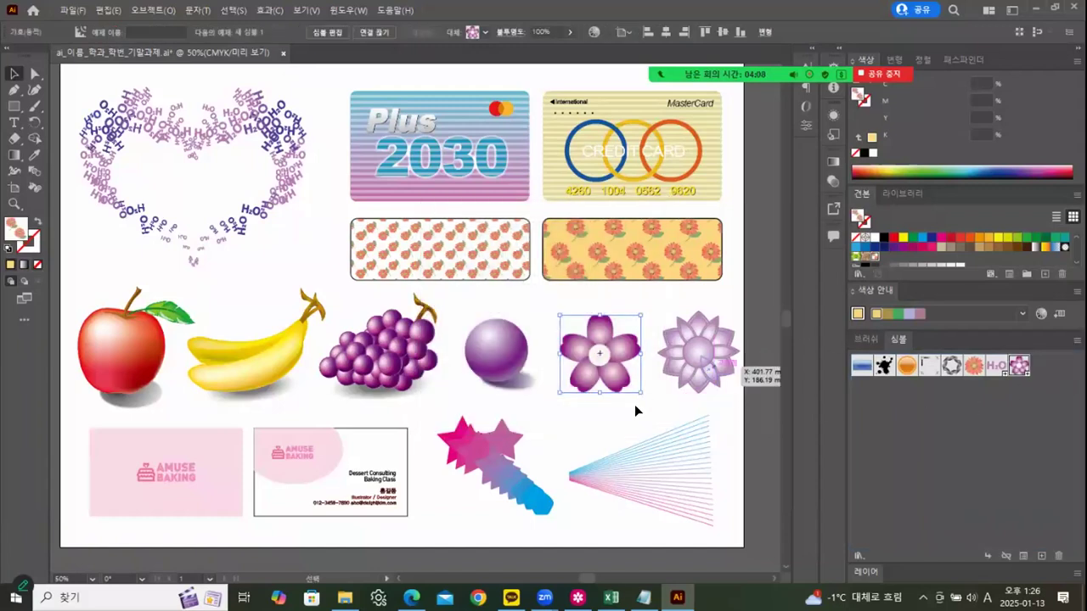
left_click(757, 263)
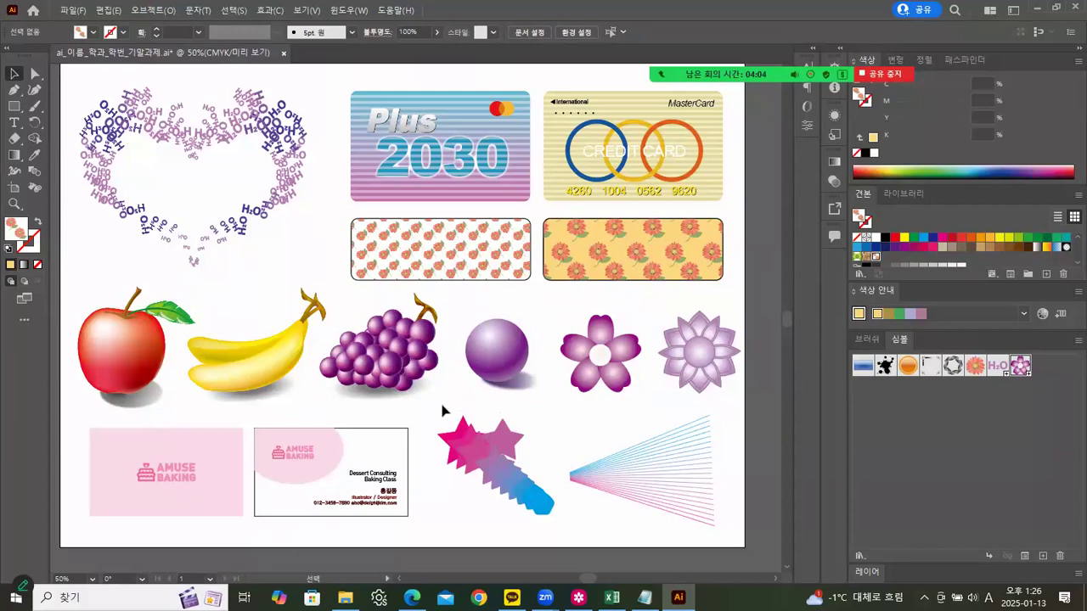
Create a new 297 x 210 mm landscape print document in CMYK color
left_click_drag(461, 403, 451, 200)
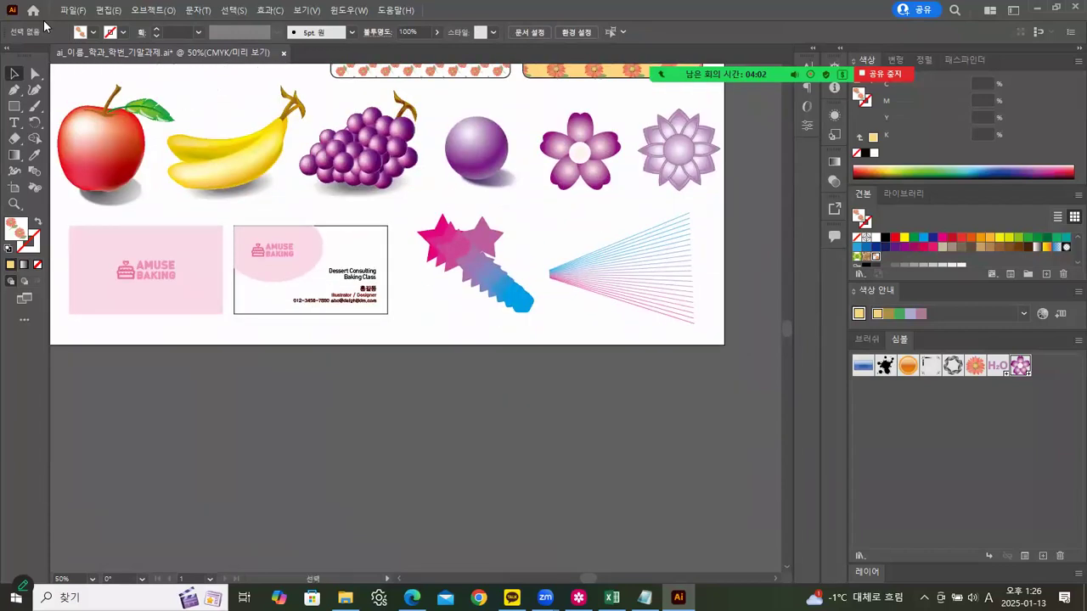
left_click(85, 17)
left_click(276, 49)
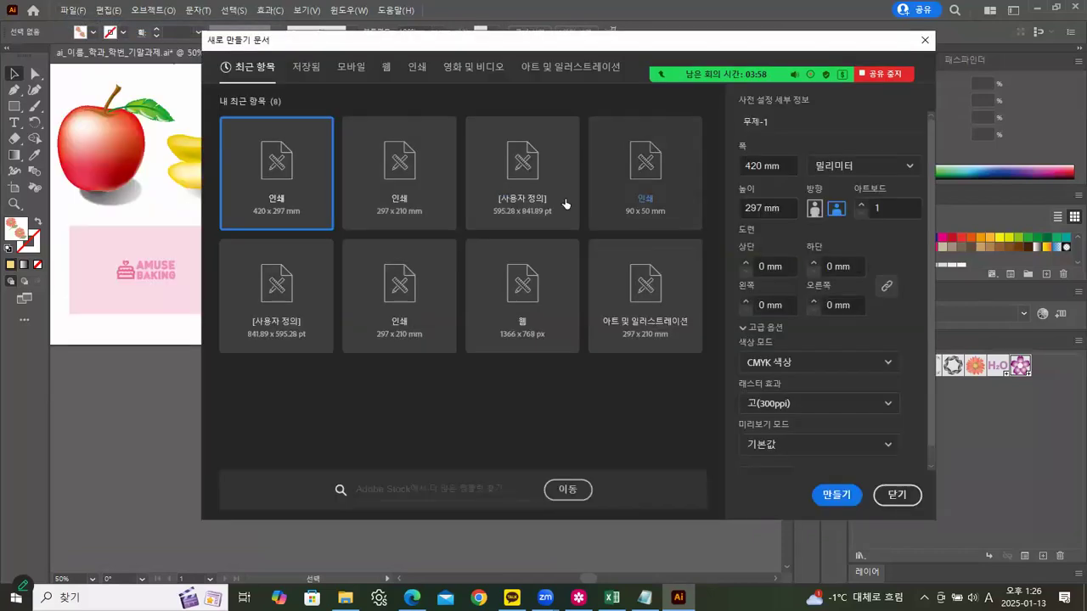
left_click(400, 202)
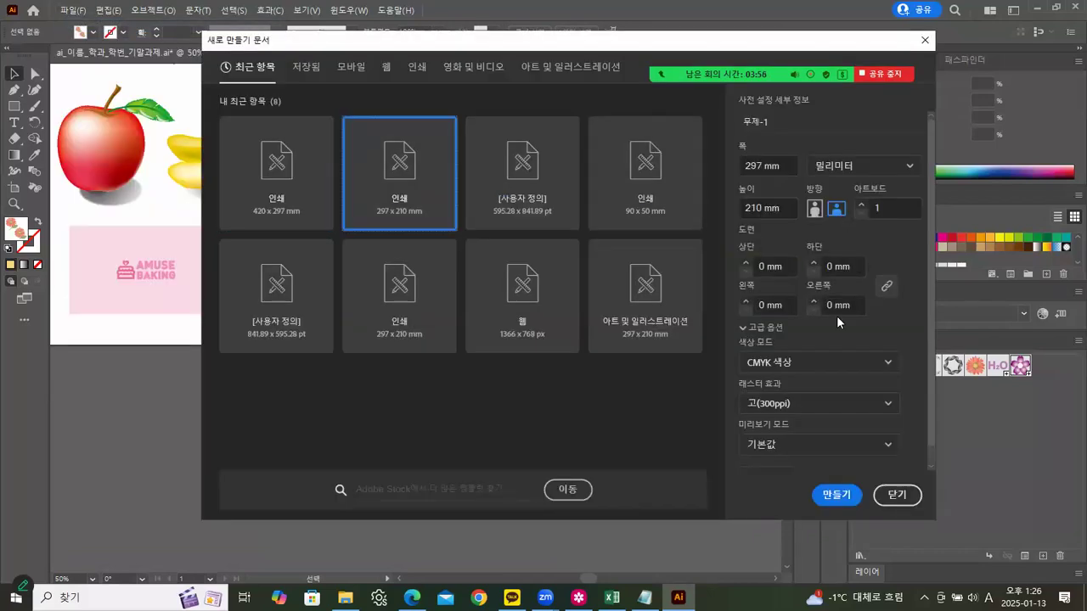
left_click(837, 494)
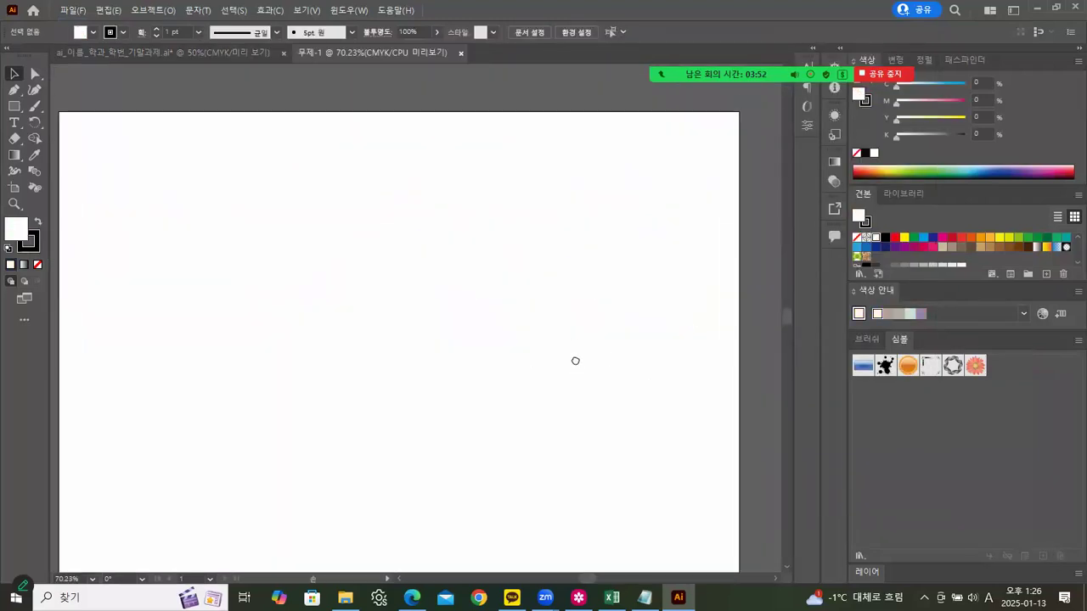
left_click_drag(575, 361, 583, 328)
Copy the purple flower into the new document, shrink it to about two thirds and place it in the artboard's upper-left corner
left_click(245, 49)
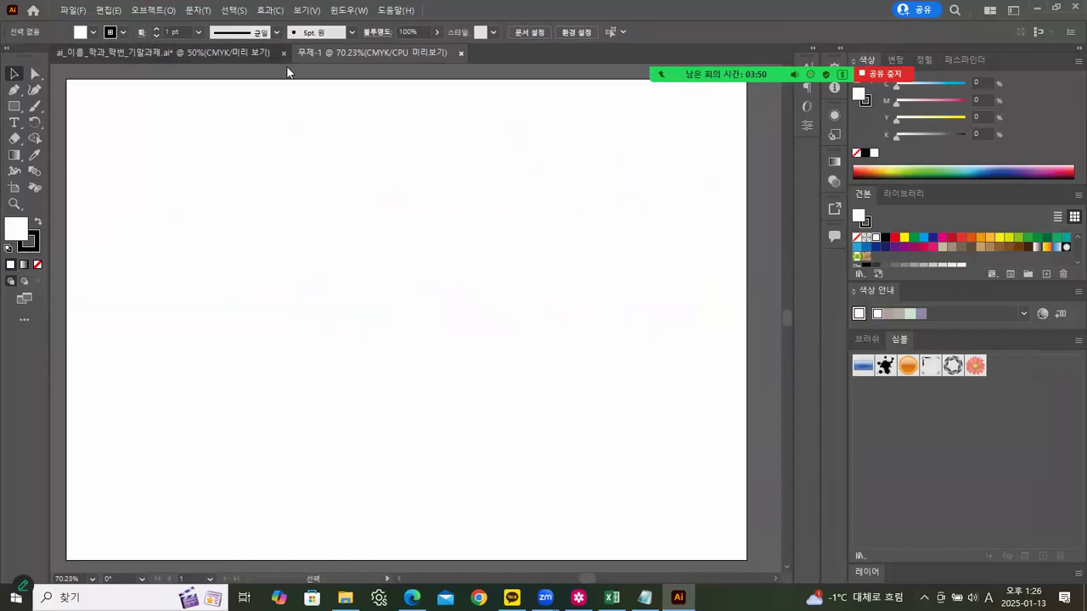
left_click(589, 158)
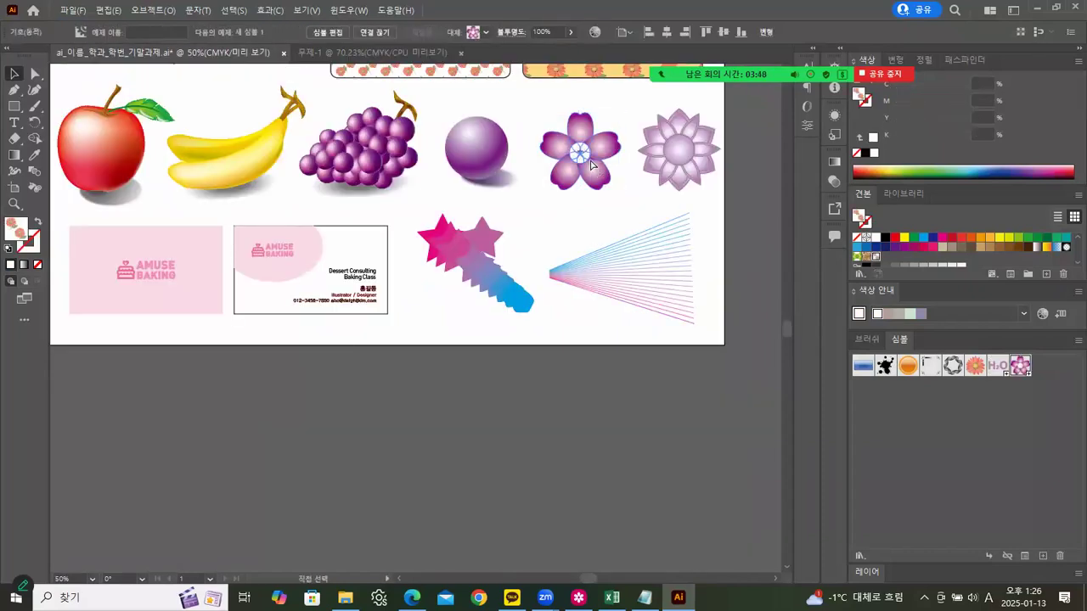
left_click(411, 53)
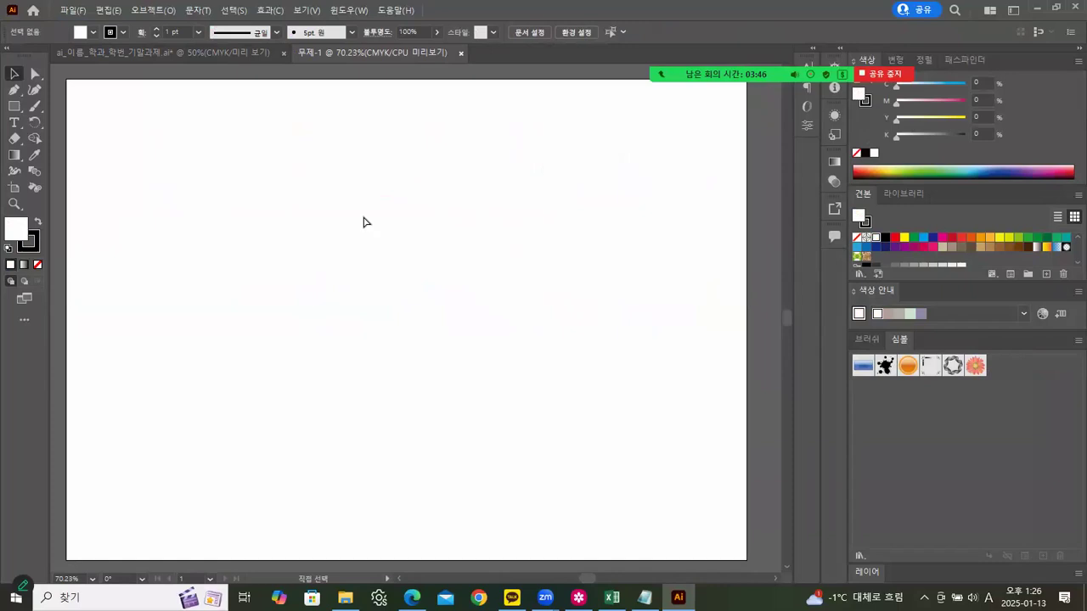
key("ctrl+v")
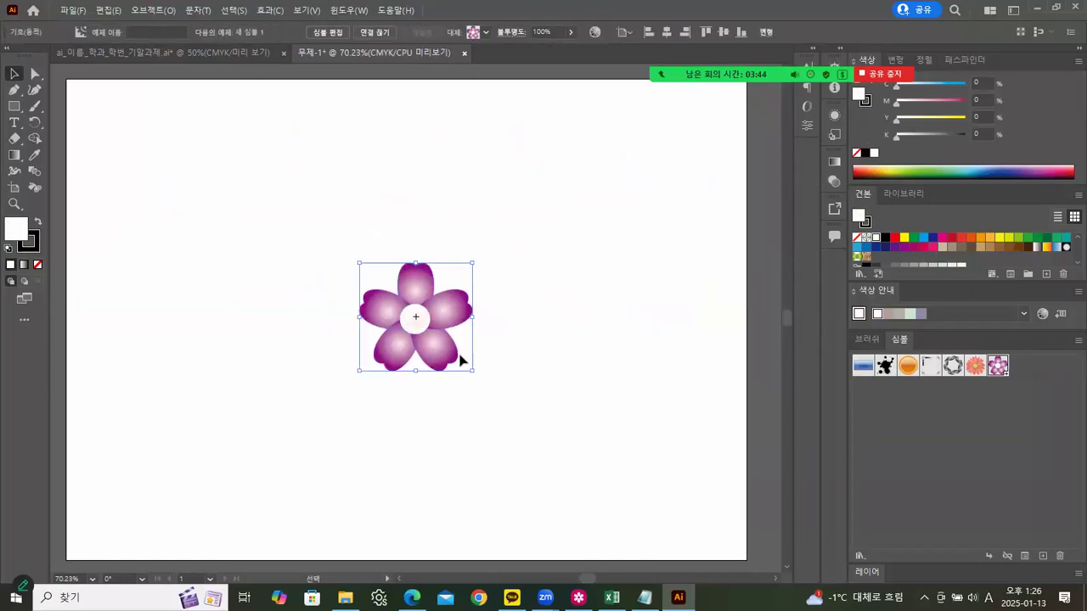
left_click_drag(472, 369, 435, 334)
left_click_drag(395, 297, 167, 177)
Register the reduced purple flower as another symbol with the default options and deselect it
left_click_drag(363, 273, 941, 425)
left_click_drag(1017, 365, 1019, 371)
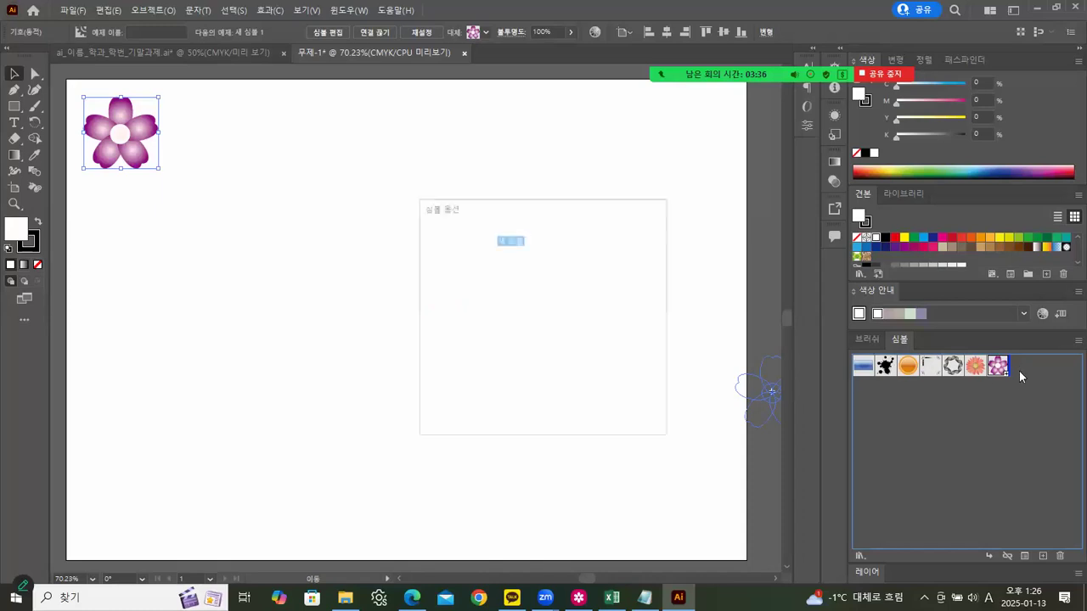
left_click(586, 409)
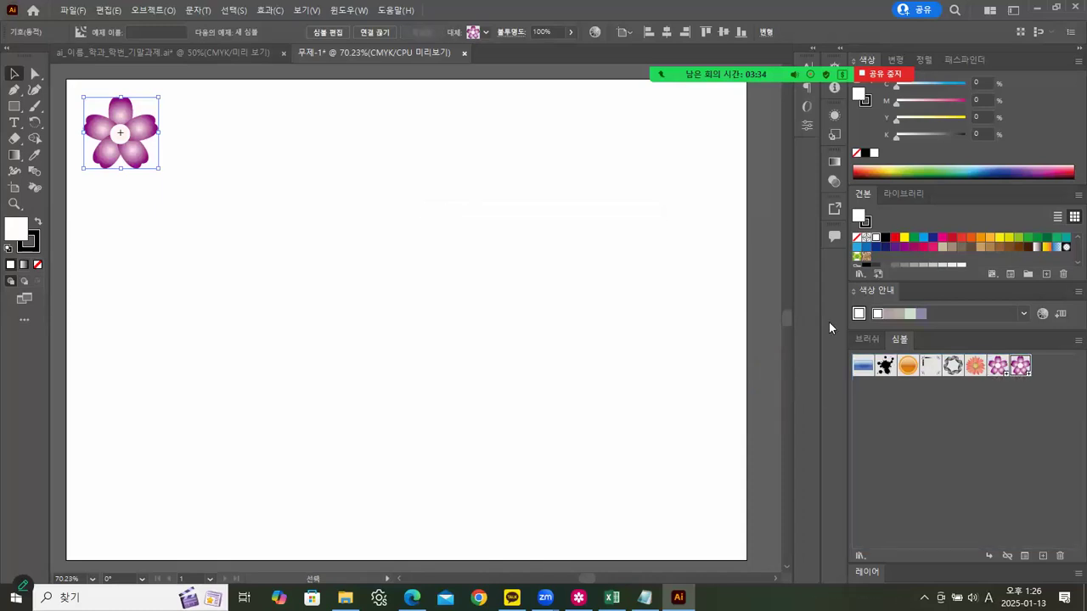
left_click(231, 280)
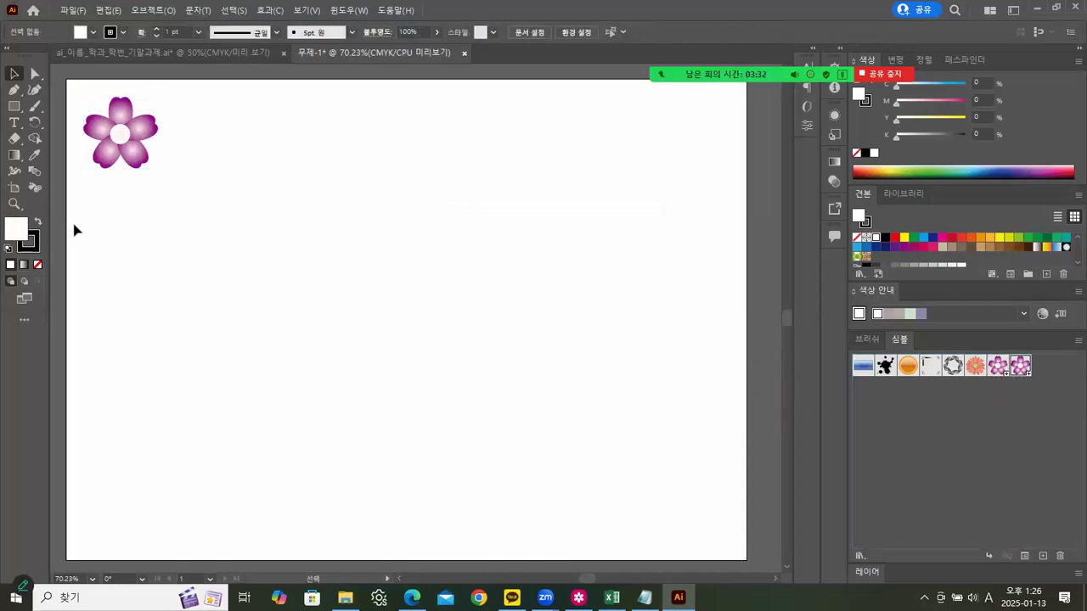
Spray purple flower symbols around the edges of the artboard with the Symbol Sprayer tool
left_click(34, 324)
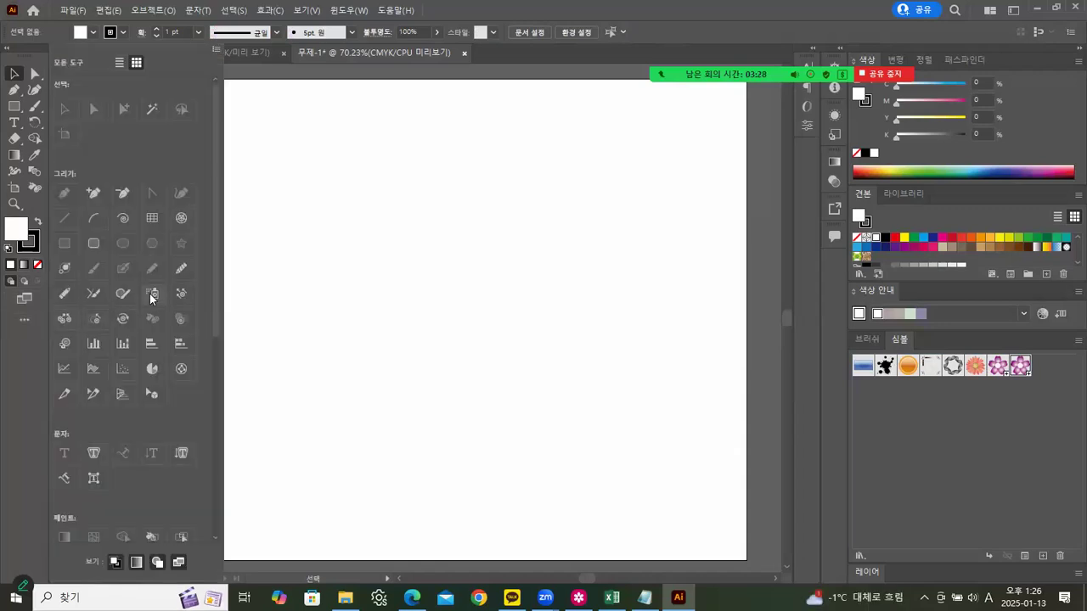
mouse_move(447, 170)
left_mouse_down()
mouse_move(521, 137)
mouse_move(638, 146)
mouse_move(695, 245)
mouse_move(701, 292)
left_mouse_up()
mouse_move(712, 127)
left_mouse_down()
mouse_move(394, 89)
mouse_move(280, 118)
mouse_move(208, 121)
mouse_move(146, 153)
mouse_move(116, 206)
mouse_move(102, 427)
mouse_move(112, 452)
mouse_move(202, 414)
mouse_move(283, 557)
mouse_move(367, 563)
mouse_move(523, 544)
mouse_move(713, 381)
mouse_move(733, 344)
mouse_move(616, 358)
mouse_move(530, 384)
mouse_move(154, 398)
mouse_move(111, 445)
mouse_move(183, 470)
mouse_move(261, 427)
mouse_move(345, 439)
mouse_move(424, 482)
mouse_move(508, 492)
mouse_move(576, 451)
mouse_move(674, 347)
mouse_move(662, 280)
left_mouse_up()
left_click_drag(587, 121, 560, 106)
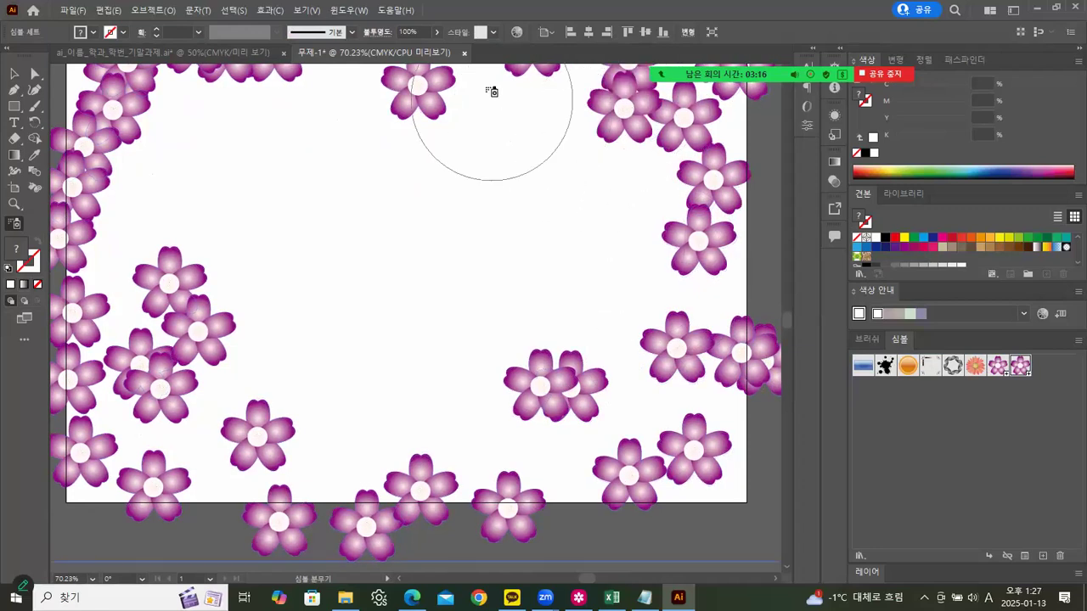
Vary the sprayed flowers with the Symbol Sizer tool, enlarging those near the upper corners and shrinking some along the lower and side edges
left_click(13, 204)
left_click(402, 228, "alt")
left_click(410, 238, "alt")
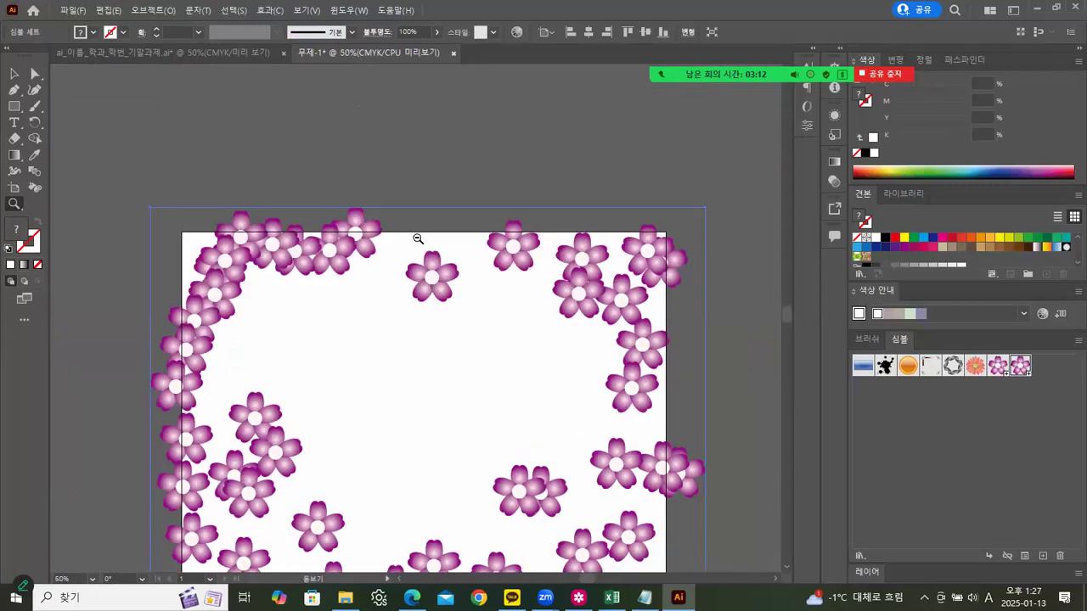
left_click_drag(567, 399, 502, 303)
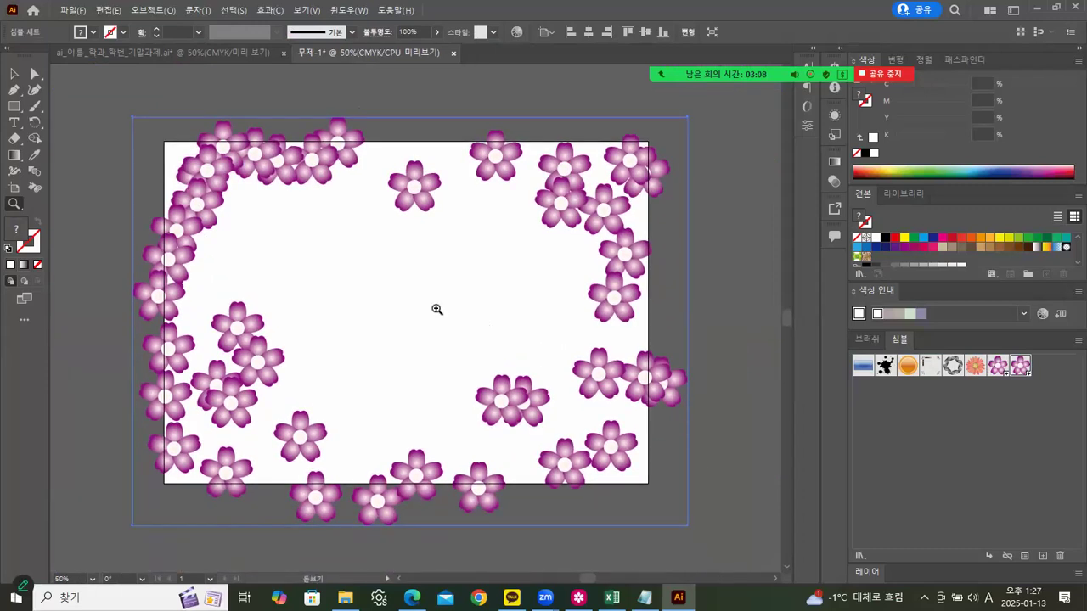
left_click(24, 322)
left_click(95, 320)
left_click(429, 473)
left_click_drag(430, 473, 393, 478)
mouse_move(242, 373)
left_mouse_down()
mouse_move(230, 436)
mouse_move(181, 424)
mouse_move(169, 408)
left_mouse_up()
mouse_move(254, 196)
left_mouse_down()
mouse_move(252, 209)
mouse_move(279, 209)
mouse_move(255, 195)
mouse_move(274, 182)
mouse_move(235, 243)
mouse_move(212, 243)
mouse_move(606, 267)
mouse_move(611, 253)
mouse_move(606, 267)
mouse_move(534, 214)
left_mouse_up()
mouse_move(425, 480)
left_mouse_down()
mouse_move(566, 484)
mouse_move(565, 463)
mouse_move(594, 454)
left_mouse_up()
left_click_drag(316, 500, 316, 506)
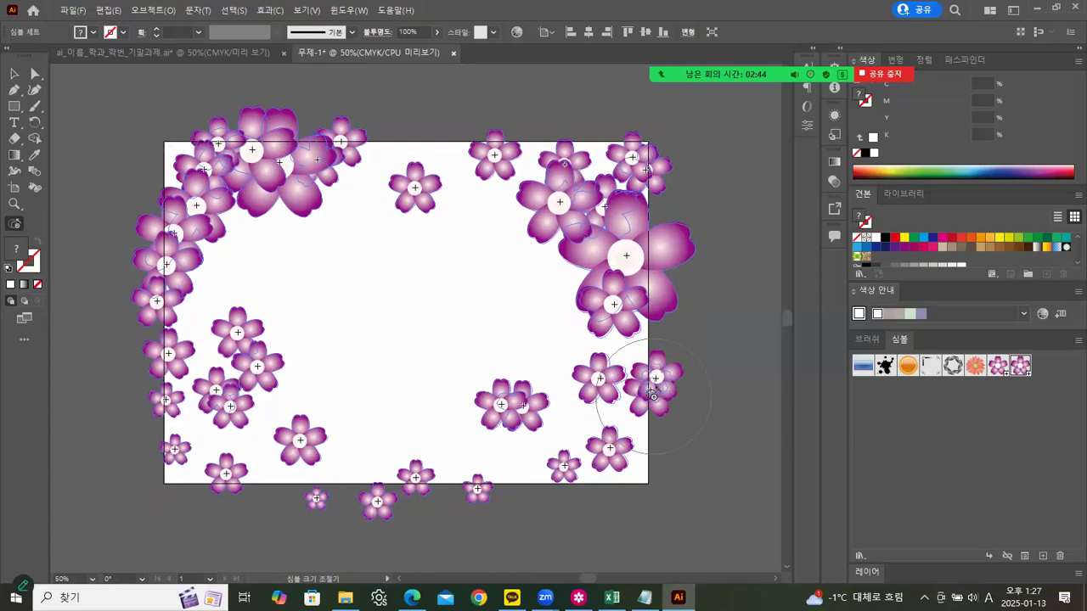
left_click_drag(654, 395, 653, 393)
left_click_drag(187, 213, 165, 234)
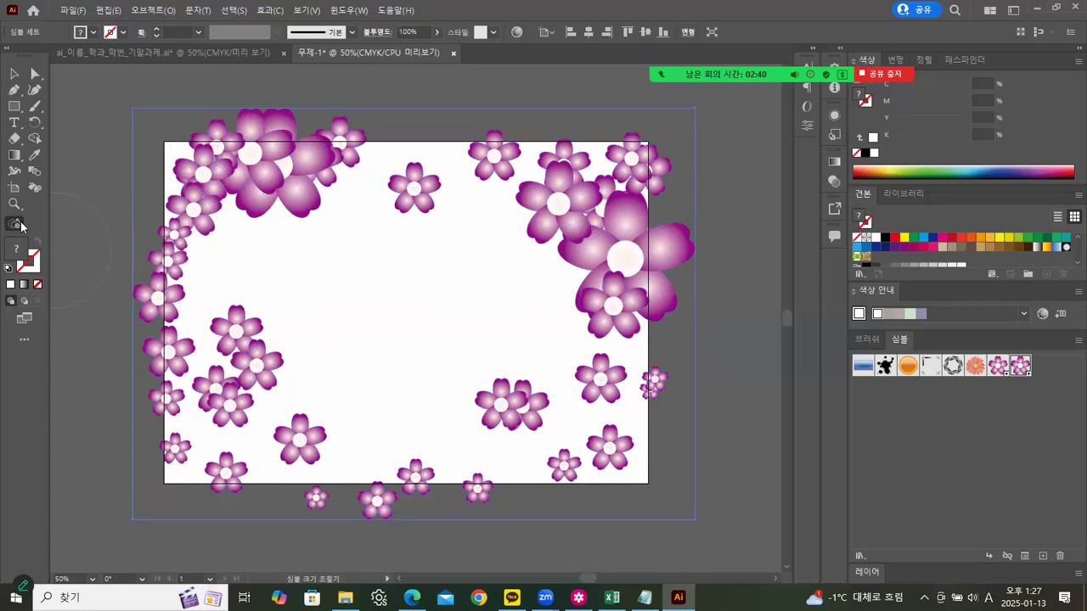
Pull the sprayed flowers slightly closer together on the artboard's left half with the Symbol Scruncher tool
left_click(25, 339)
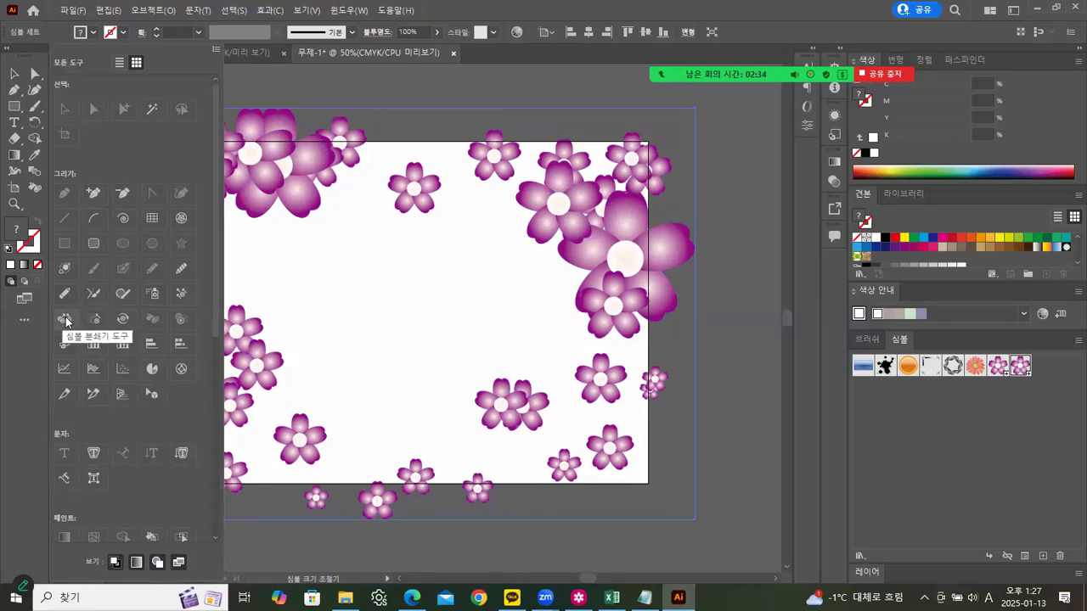
left_click(67, 322)
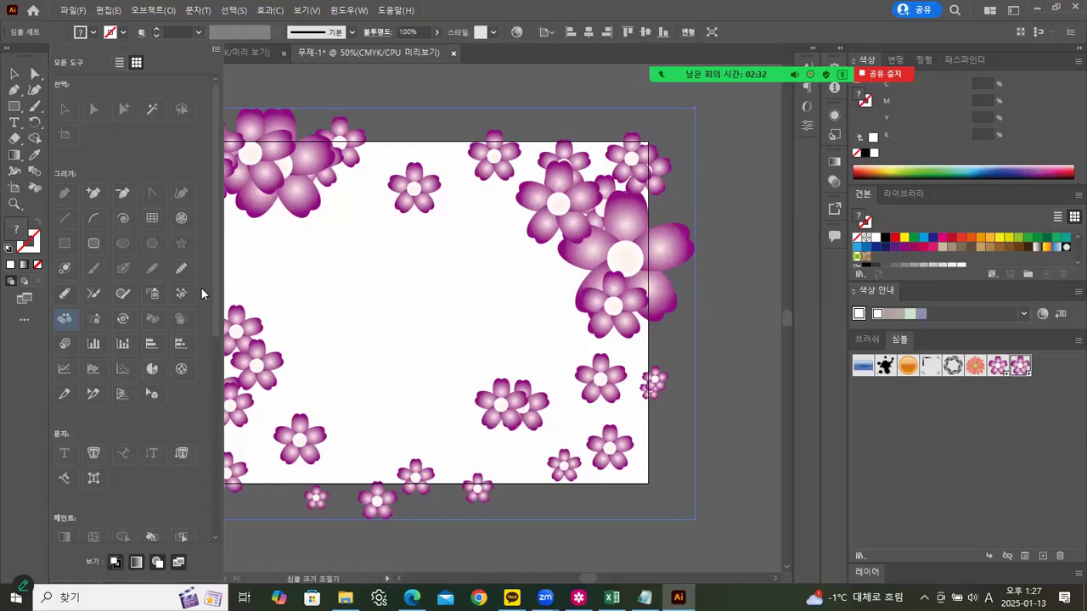
mouse_move(277, 270)
left_mouse_down()
mouse_move(270, 219)
mouse_move(265, 271)
left_mouse_up()
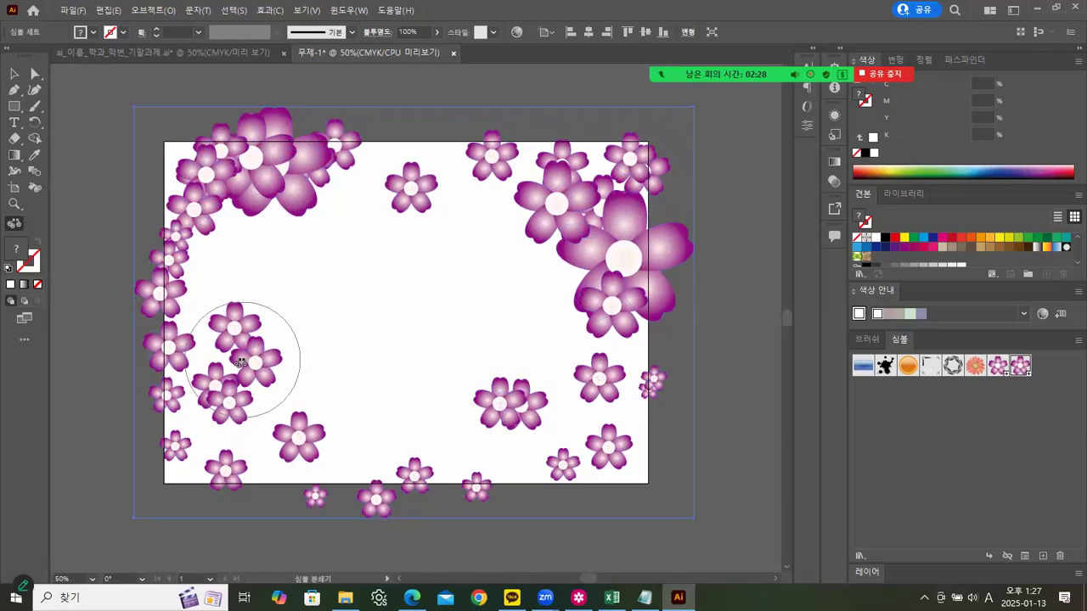
Shift flowers along the upper right, left and bottom edges toward the artboard's interior with the Symbol Shifter tool
left_click(22, 342)
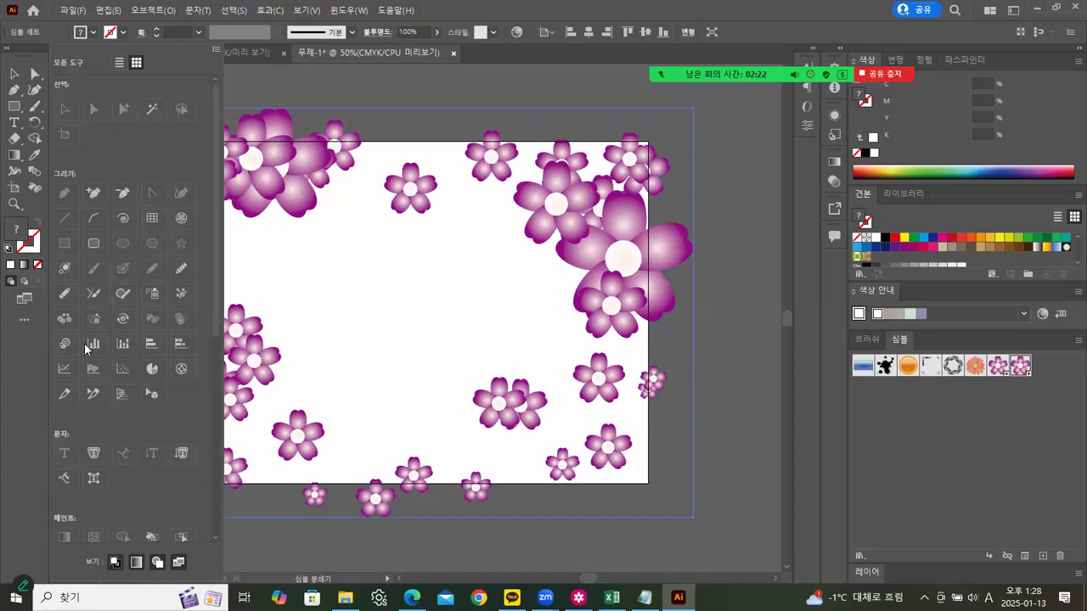
left_click(180, 294)
left_click_drag(569, 223, 501, 243)
mouse_move(188, 283)
left_mouse_down()
mouse_move(260, 288)
mouse_move(196, 242)
mouse_move(266, 252)
mouse_move(265, 357)
mouse_move(228, 366)
mouse_move(205, 335)
mouse_move(212, 236)
mouse_move(164, 249)
left_mouse_up()
mouse_move(325, 478)
left_mouse_down()
mouse_move(287, 429)
mouse_move(337, 455)
mouse_move(373, 505)
mouse_move(374, 474)
left_mouse_up()
mouse_move(515, 414)
left_mouse_down()
mouse_move(478, 418)
mouse_move(522, 411)
mouse_move(571, 384)
mouse_move(567, 373)
mouse_move(594, 389)
mouse_move(592, 377)
mouse_move(553, 373)
mouse_move(605, 451)
left_mouse_up()
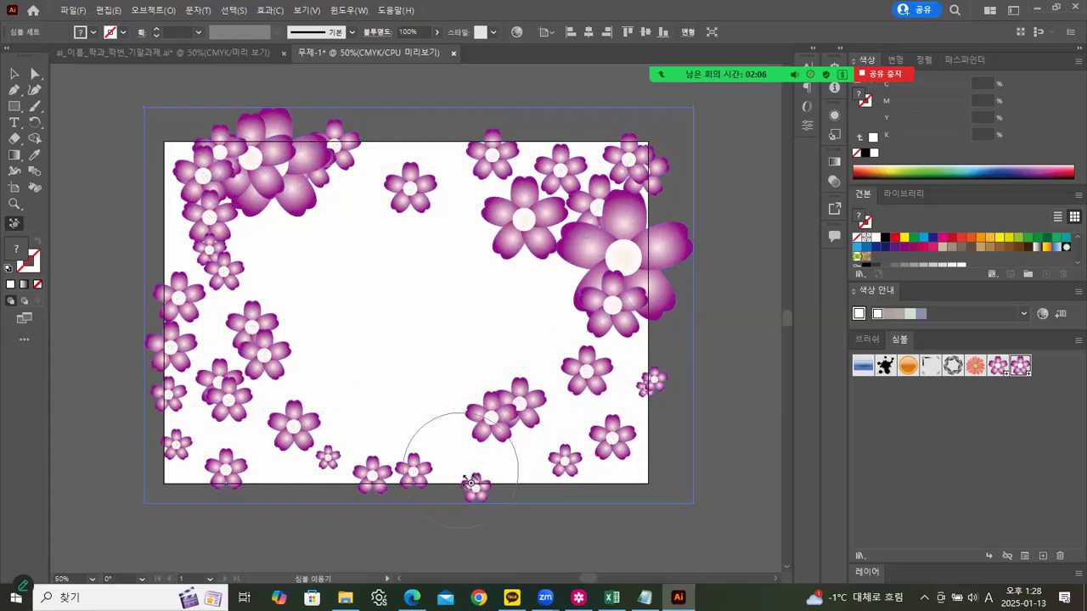
Shift the enlarged flower cluster near the artboard's upper-left corner farther inward with the Symbol Shifter tool
left_click_drag(497, 262, 501, 229)
mouse_move(255, 218)
left_mouse_down()
mouse_move(292, 249)
mouse_move(299, 276)
mouse_move(301, 262)
mouse_move(347, 239)
mouse_move(275, 220)
mouse_move(251, 247)
mouse_move(261, 269)
mouse_move(286, 254)
mouse_move(271, 293)
mouse_move(336, 236)
left_mouse_up()
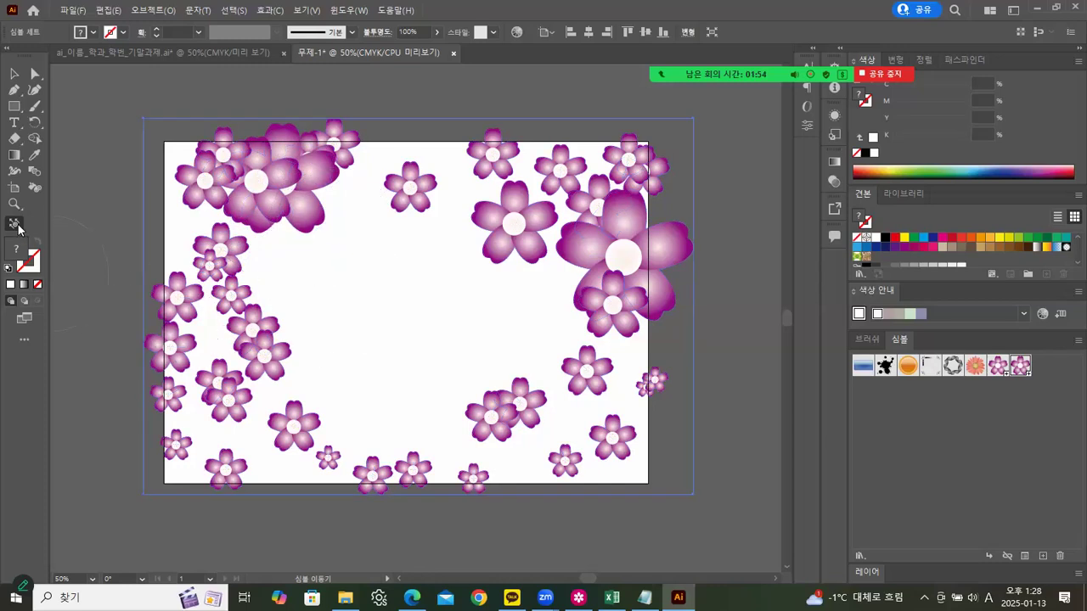
Tint flowers around the artboard with the Symbol Stainer tool using the blue swatch (C 70, M 15), strongest on the upper-left cluster
left_click(25, 339)
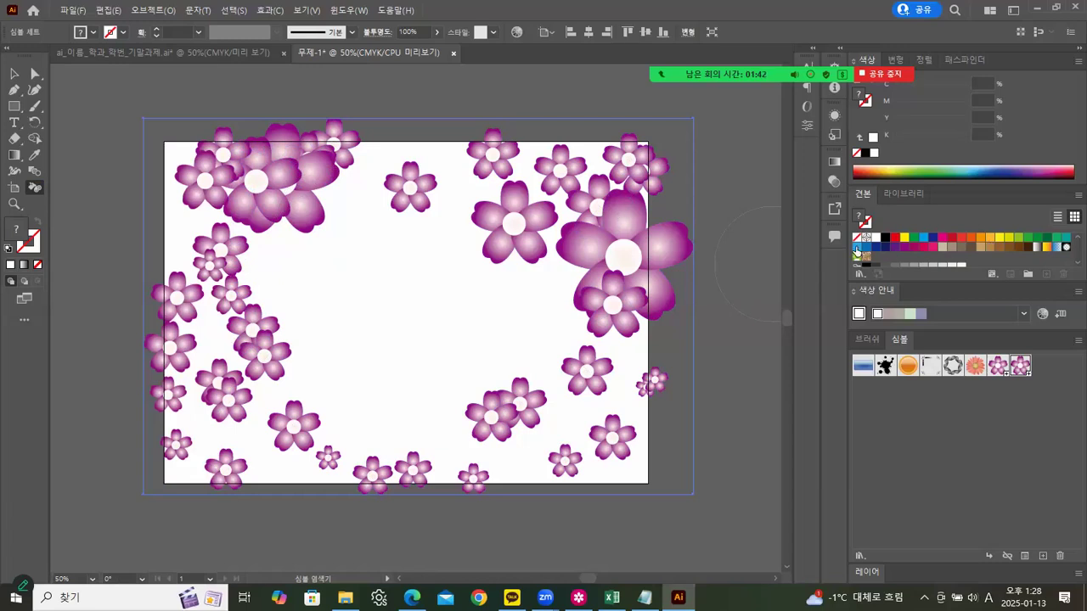
left_click(856, 247)
left_click(512, 220)
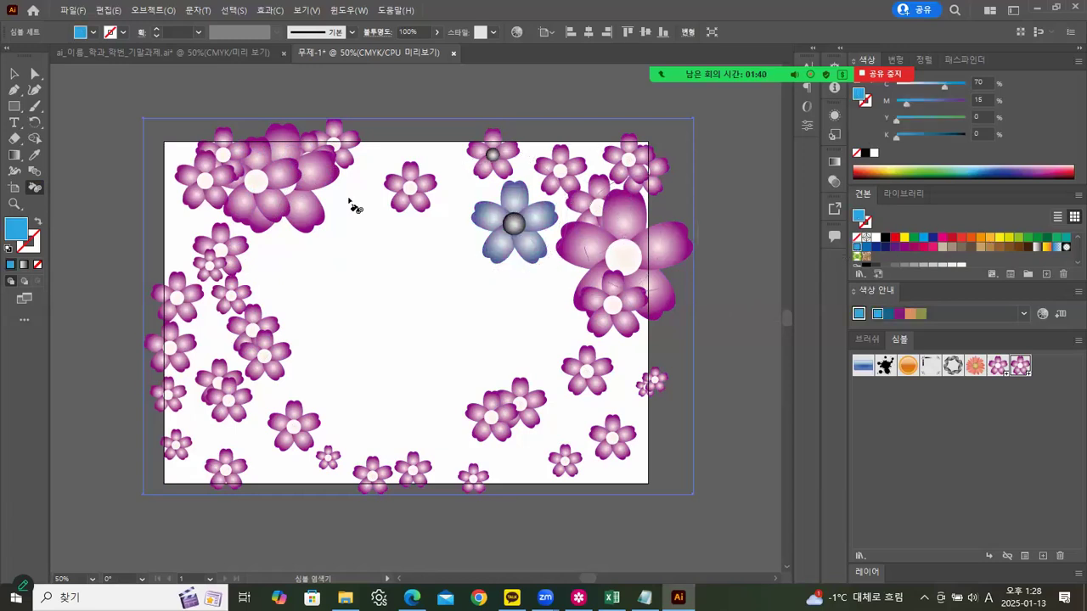
mouse_move(255, 175)
left_mouse_down()
mouse_move(213, 290)
mouse_move(170, 323)
left_mouse_up()
left_click_drag(209, 420, 216, 395)
mouse_move(509, 408)
left_mouse_down()
mouse_move(521, 448)
mouse_move(489, 417)
left_mouse_up()
left_click_drag(405, 472, 429, 469)
left_click(610, 437)
left_click_drag(512, 222, 577, 163)
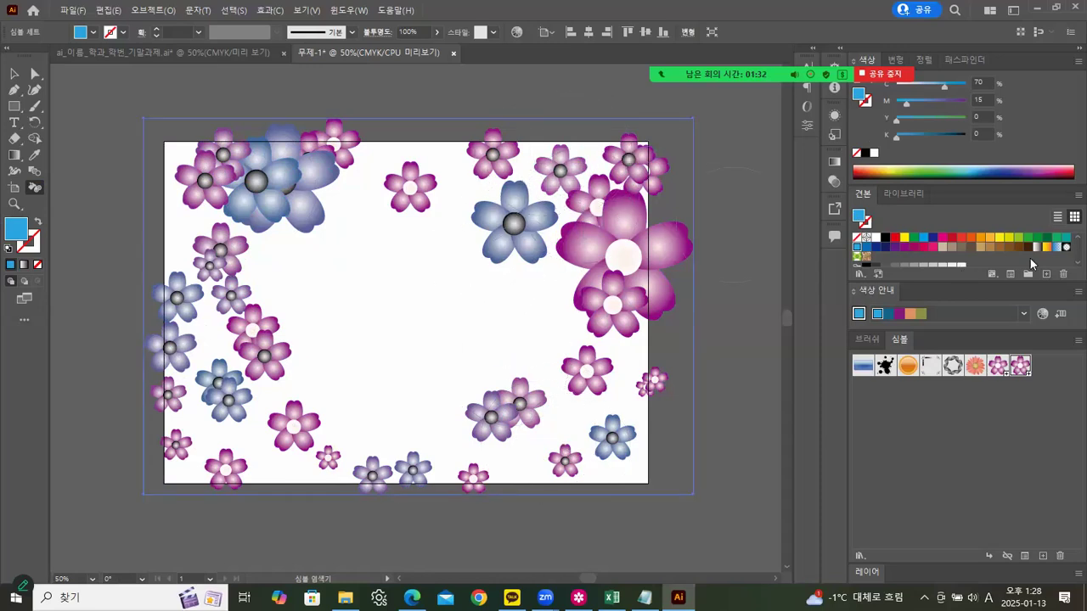
Stain several flowers on the left, lower edge and upper right with the teal swatch (C 80, M 10, Y 45), and deselect the set
left_click(1066, 238)
mouse_move(252, 331)
left_mouse_down()
mouse_move(203, 282)
mouse_move(178, 297)
left_mouse_up()
left_click(537, 223)
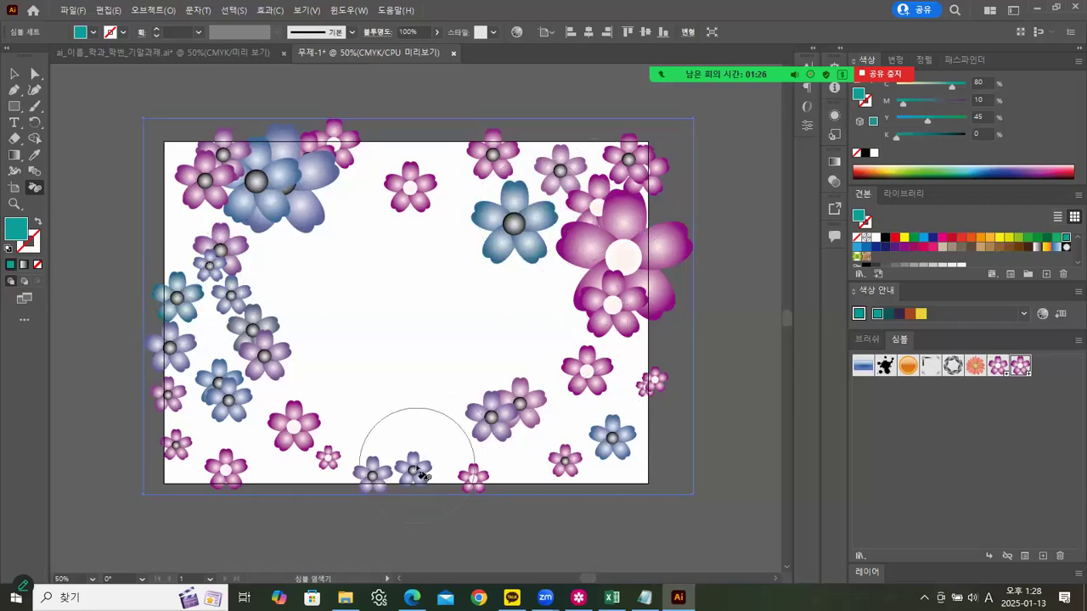
left_click(14, 74)
left_click(345, 117)
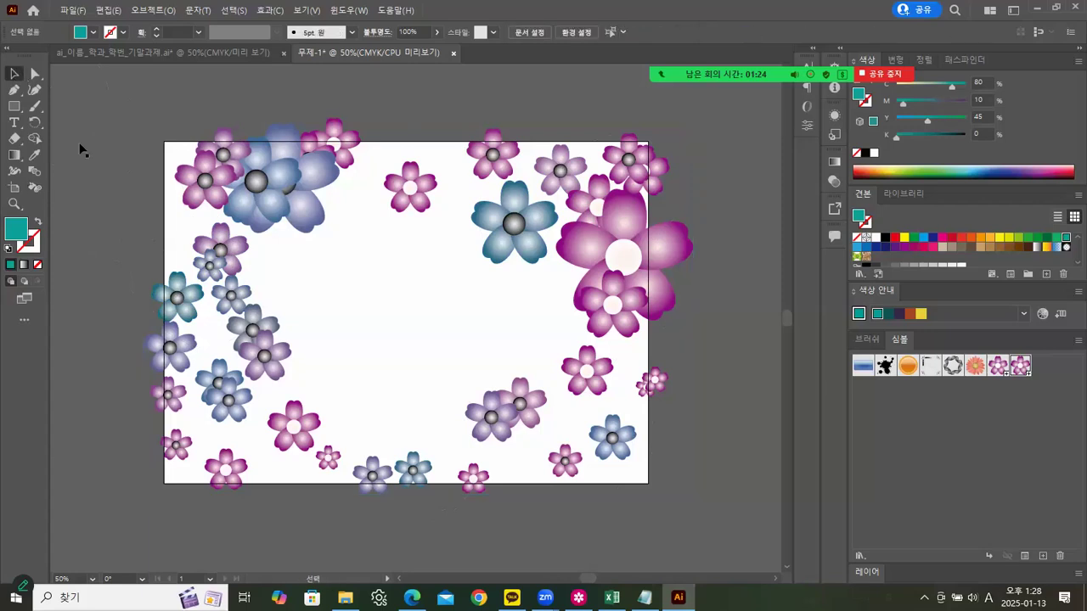
Draw a 297 × 210 mm rectangle covering the artboard and fill it with a white-to-black linear gradient at 90°
left_click(13, 107)
left_click_drag(164, 141, 649, 483)
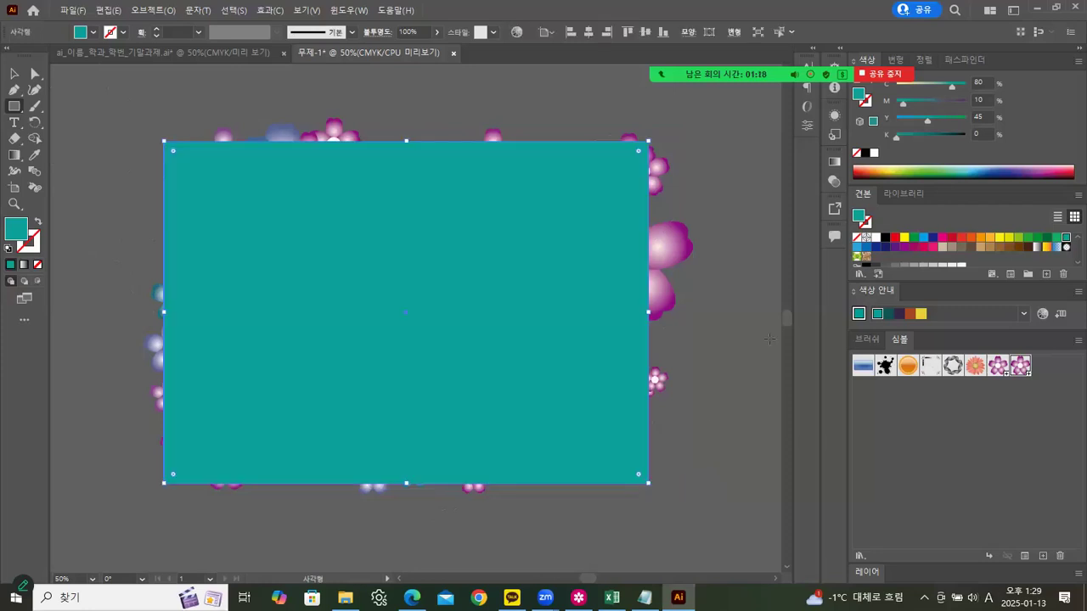
left_click(836, 163)
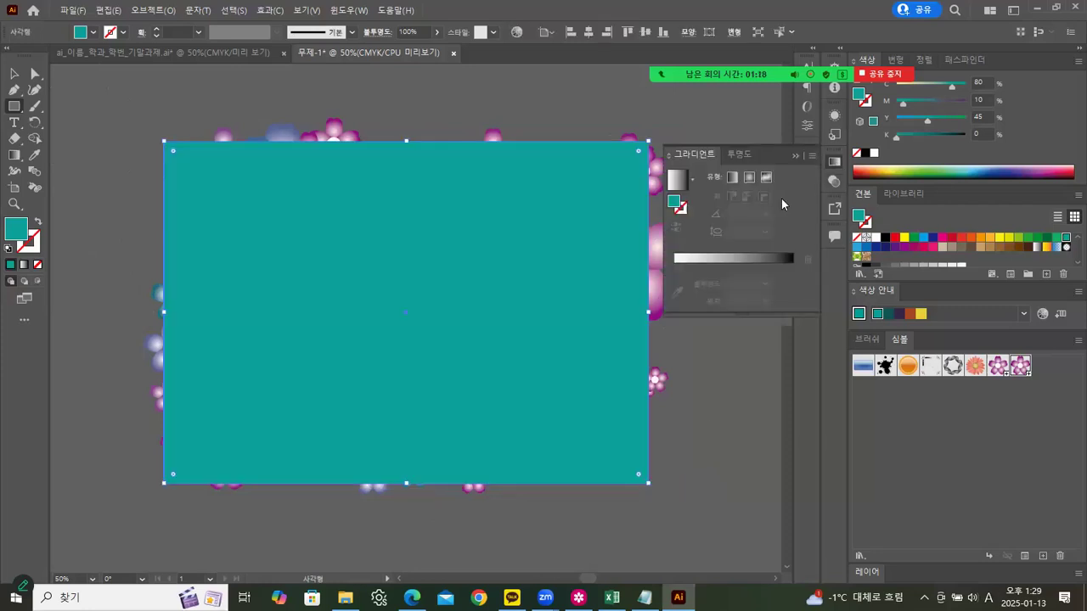
left_click(688, 258)
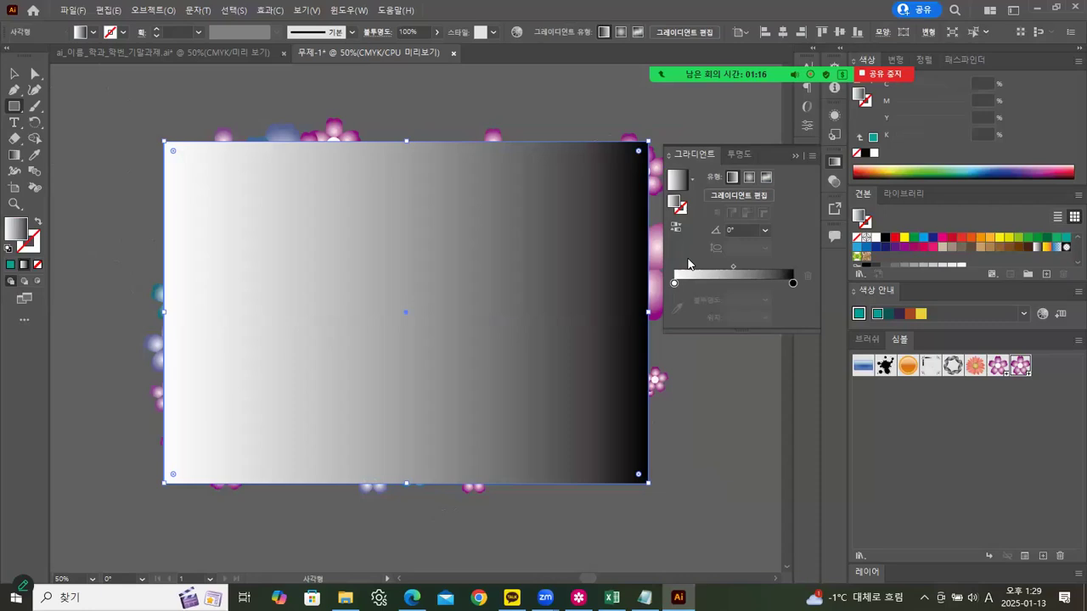
left_click(764, 230)
left_click(781, 431)
left_click(765, 228)
left_click(783, 305)
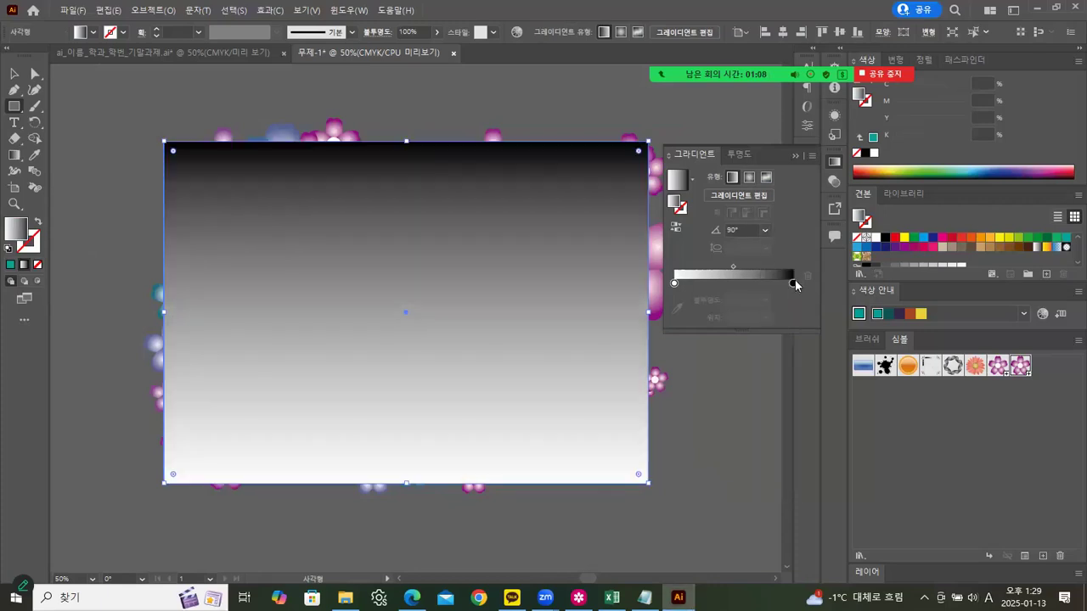
Switch the gradient's black stop to CMYK and recolor it pink with M 65 and the other channels at 0
left_click(793, 284)
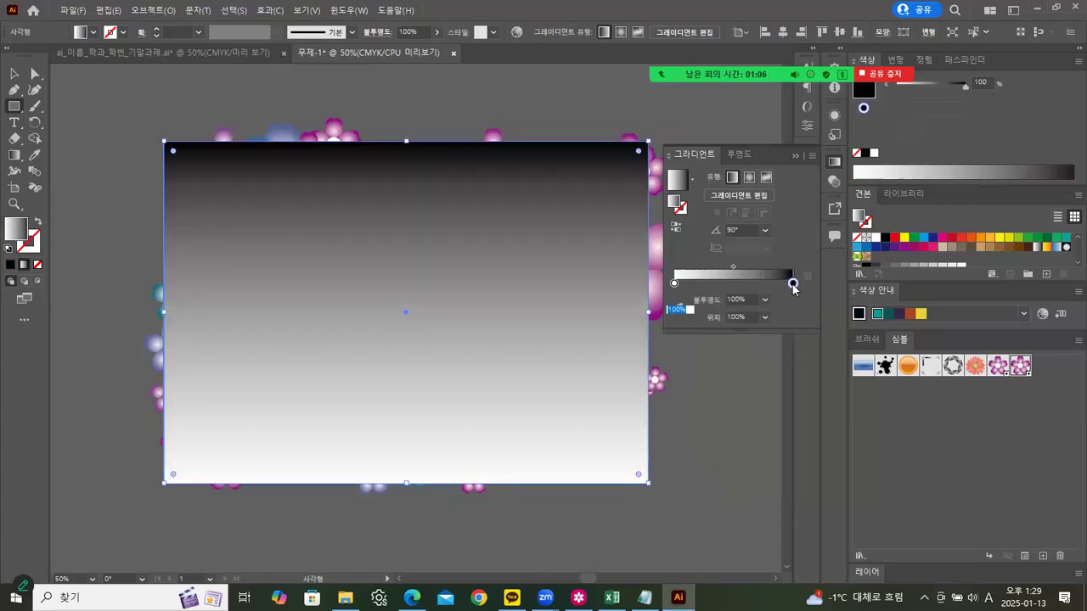
double_click(793, 284)
left_click(791, 298)
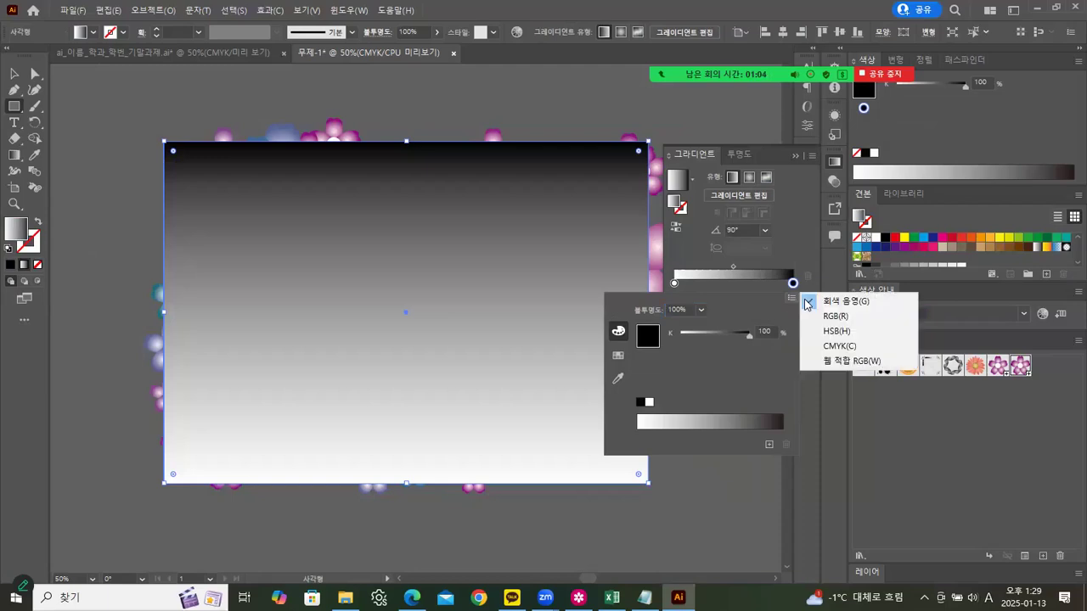
left_click(839, 346)
left_click_drag(747, 392, 726, 359)
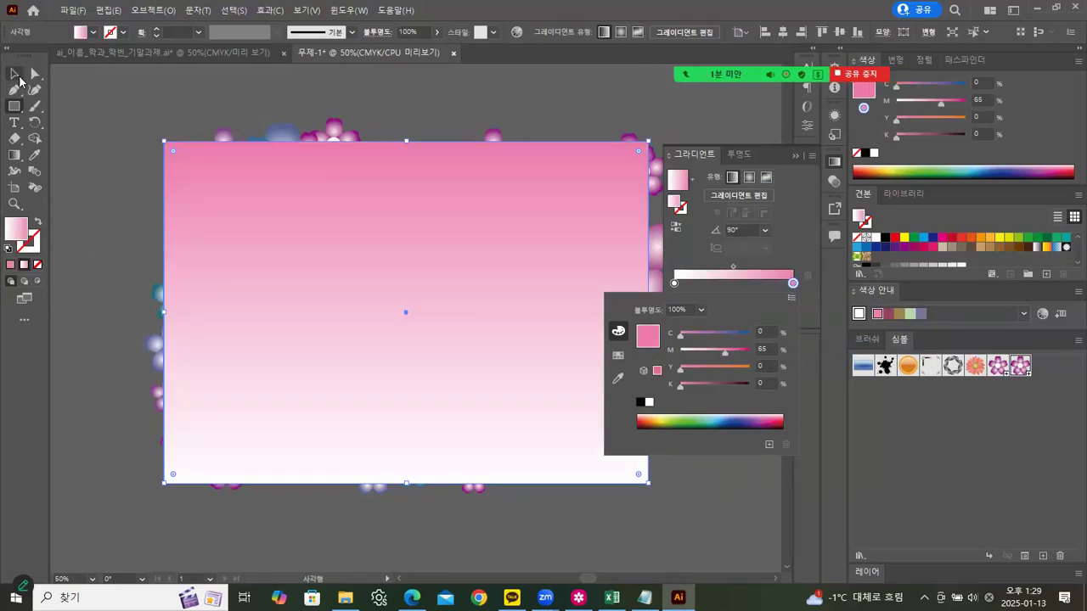
Send the pink gradient rectangle behind the flowers and add a second 297 × 210 mm rectangle
right_click(422, 184)
mouse_move(488, 430)
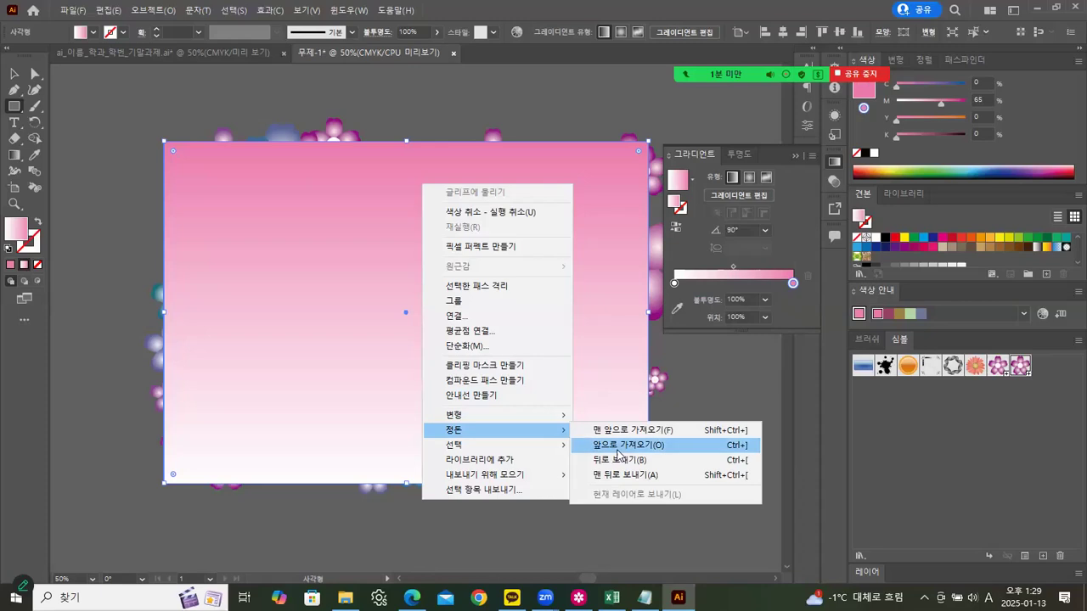
left_click(624, 474)
left_click(406, 328)
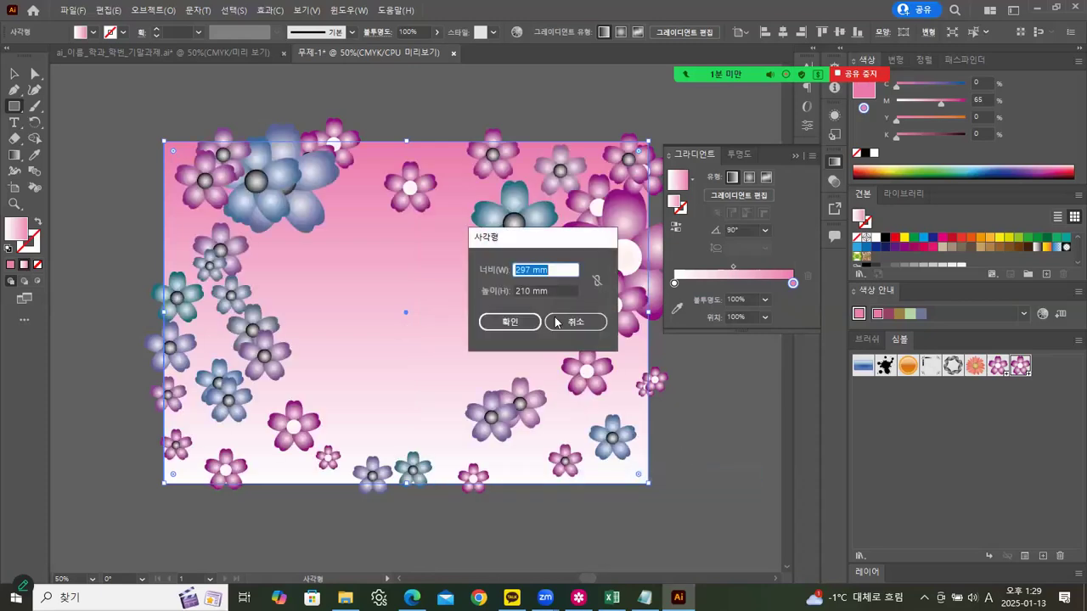
left_click(527, 320)
left_click_drag(518, 107, 541, 125)
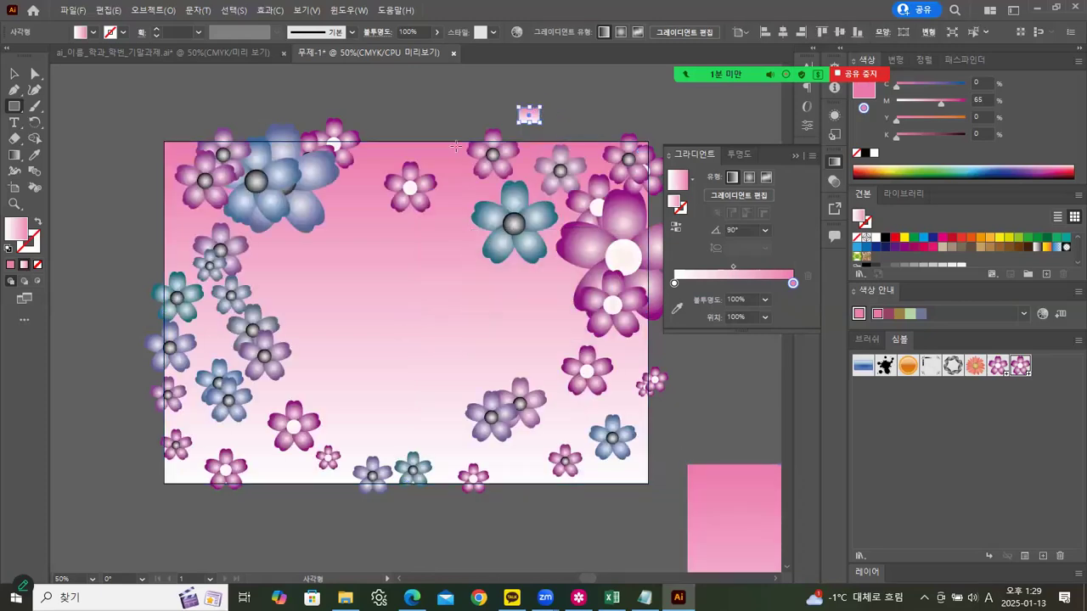
left_click(14, 74)
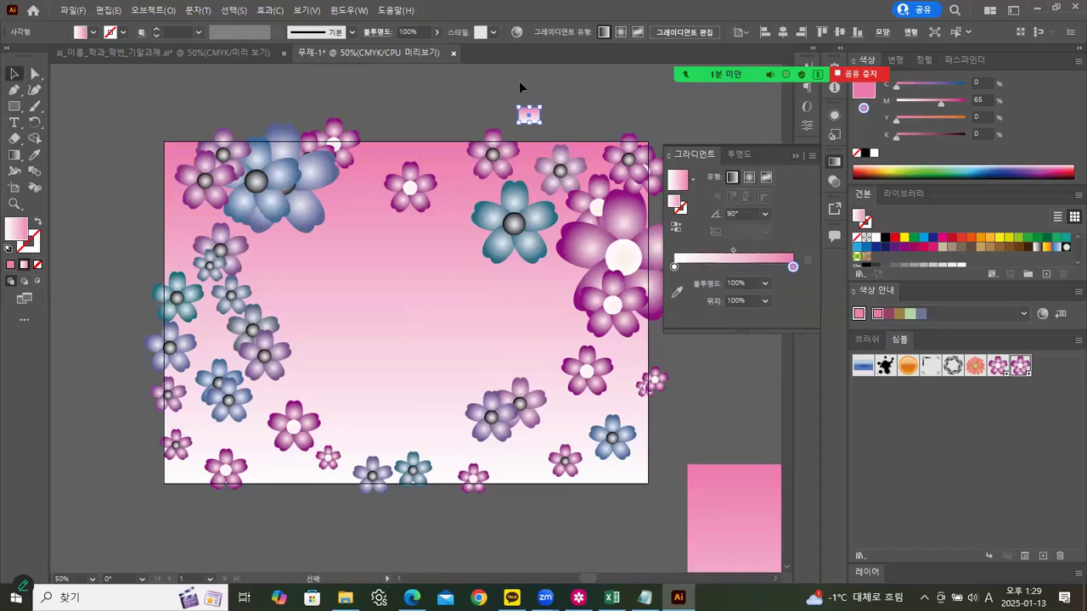
key("ctrl+z")
key("ctrl+z")
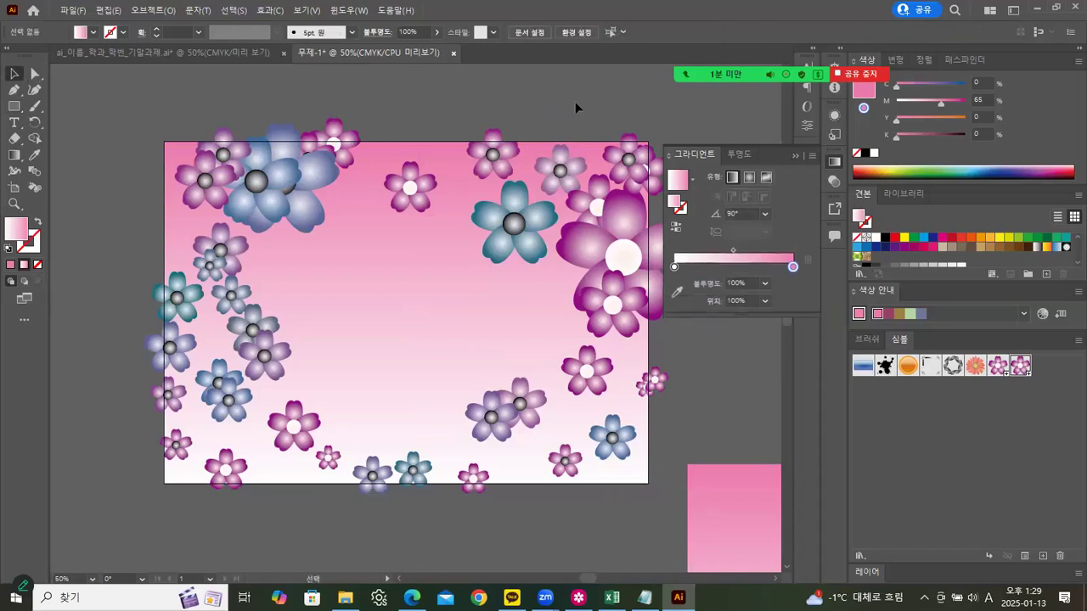
Lower the opacity of the pink gradient background rectangle to 42%
left_click(461, 243)
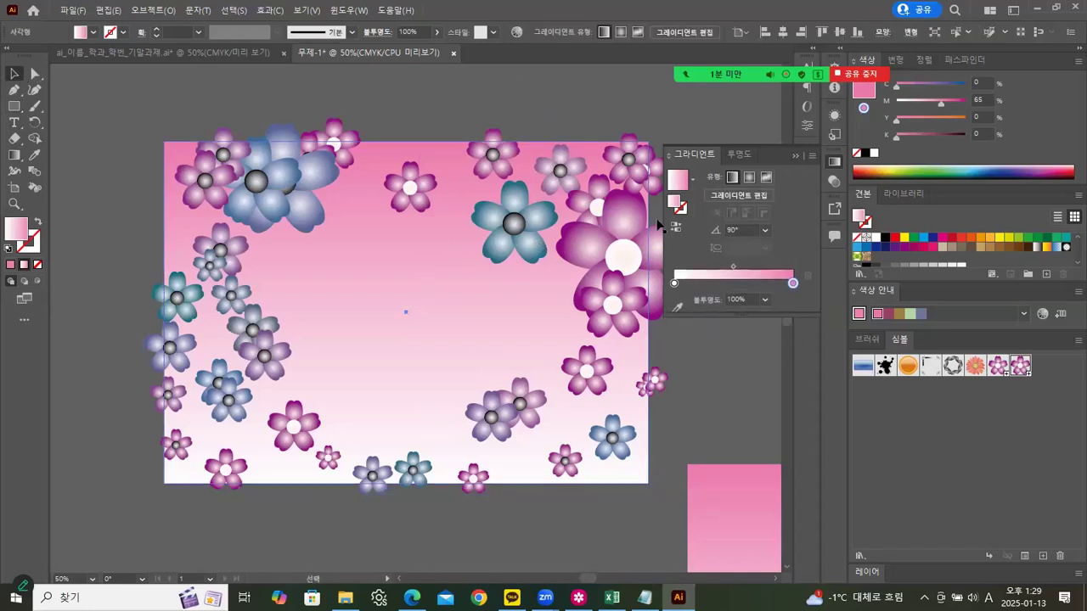
left_click(834, 181)
left_click(801, 175)
left_click_drag(801, 193, 767, 210)
key("ctrl+z")
key("ctrl+z")
key("ctrl+z")
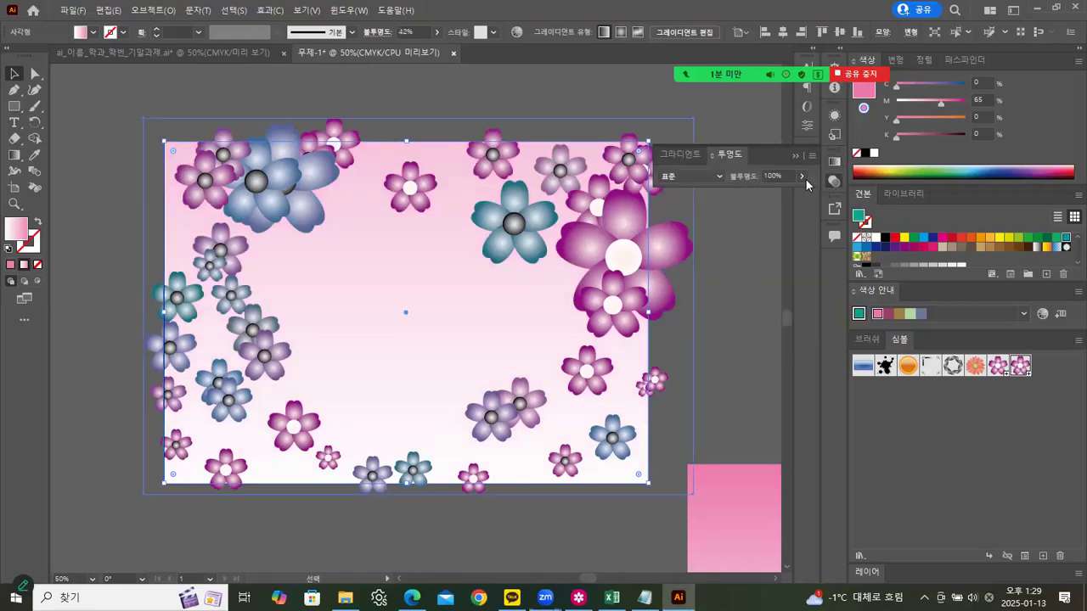
Reduce the sprayed flower set's opacity to 39% and deselect it
left_click_drag(798, 199, 767, 199)
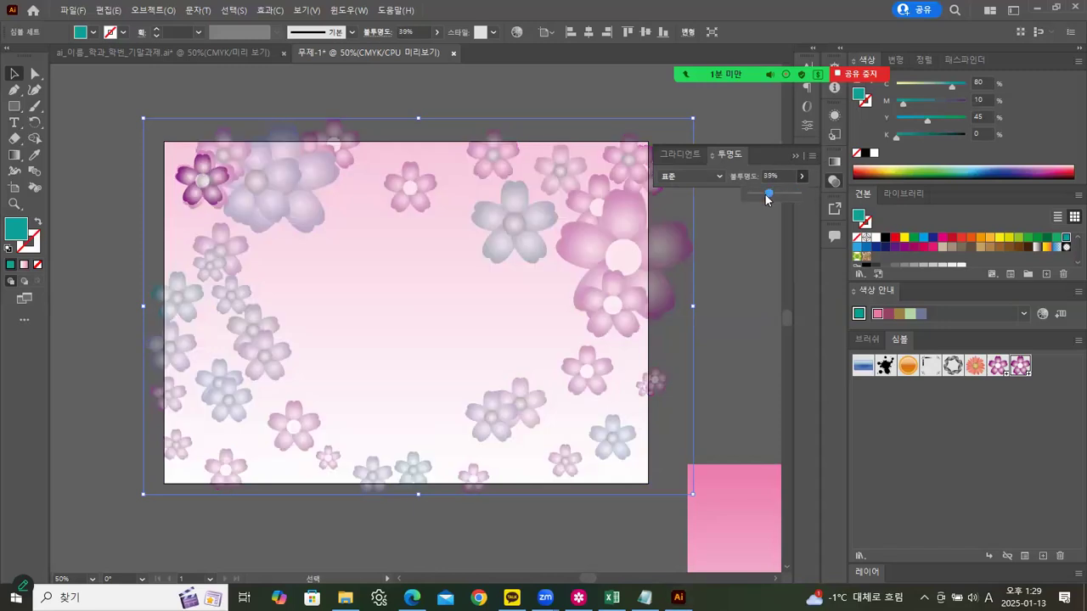
left_click(563, 121)
scroll(515, 220, "right", 1)
scroll(515, 220, "down", 1)
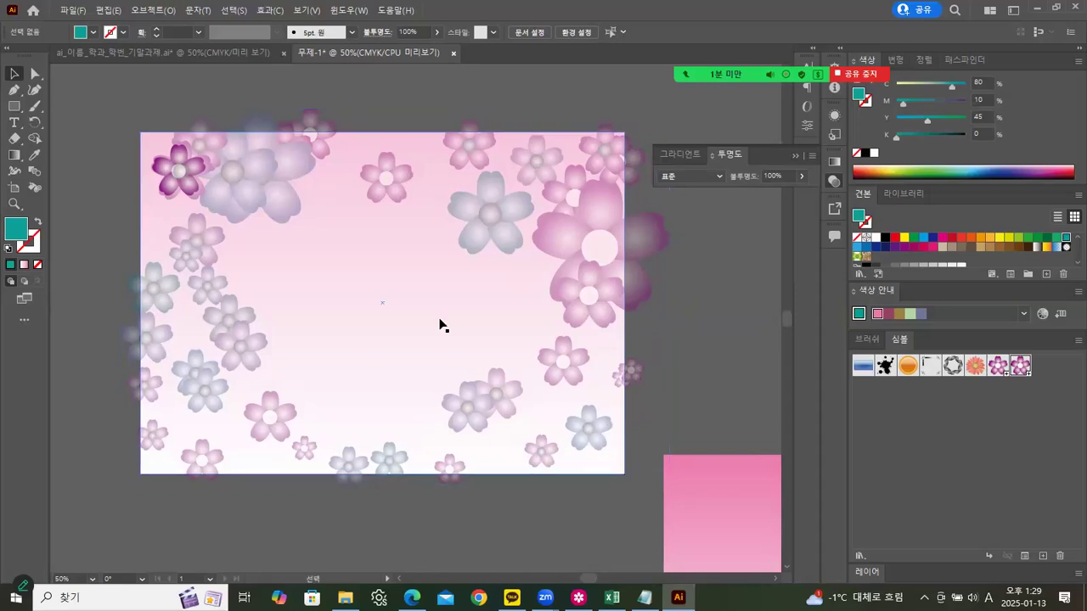
Return to the final assignment document and review the whole page of artwork with nothing selected and the Transparency settings collapsed
left_click(207, 51)
left_click(497, 182)
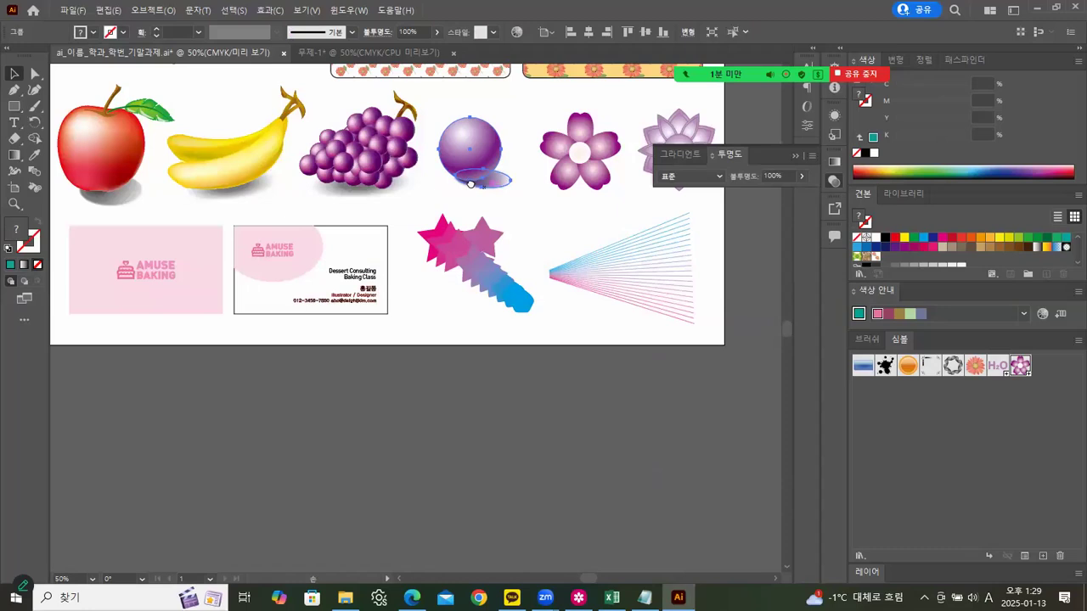
scroll(502, 354, "up", 4)
scroll(502, 354, "up", 2)
scroll(503, 354, "right", 1)
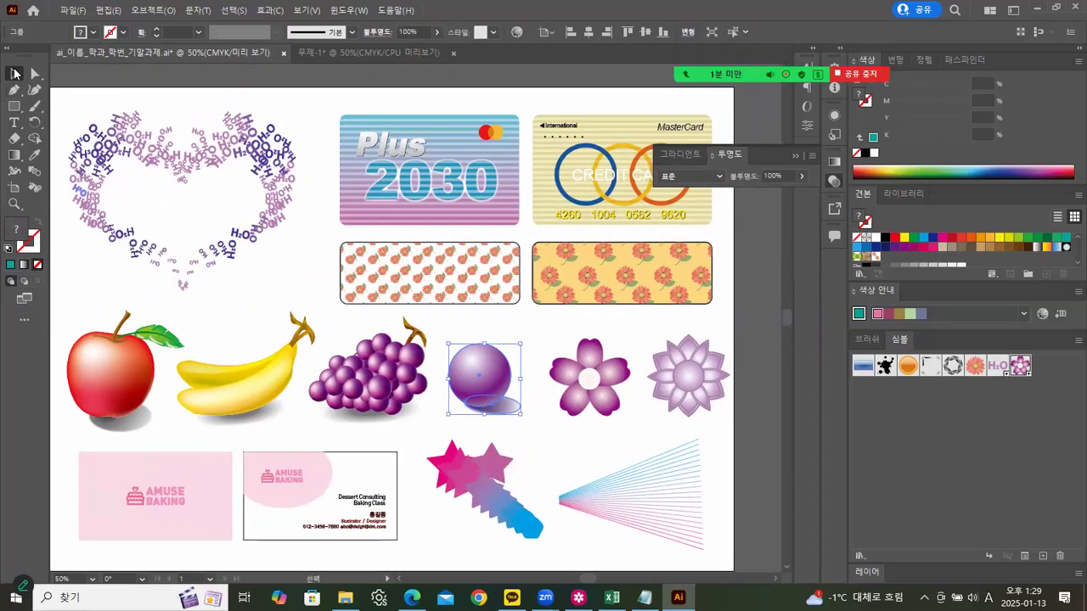
left_click(332, 87)
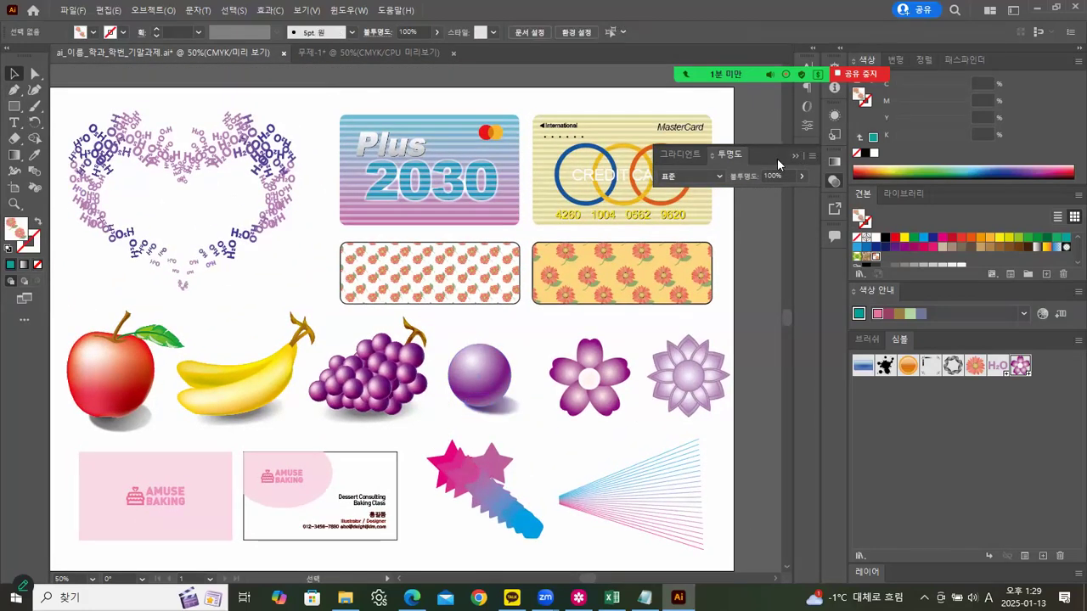
left_click(796, 155)
scroll(439, 220, "left", 1)
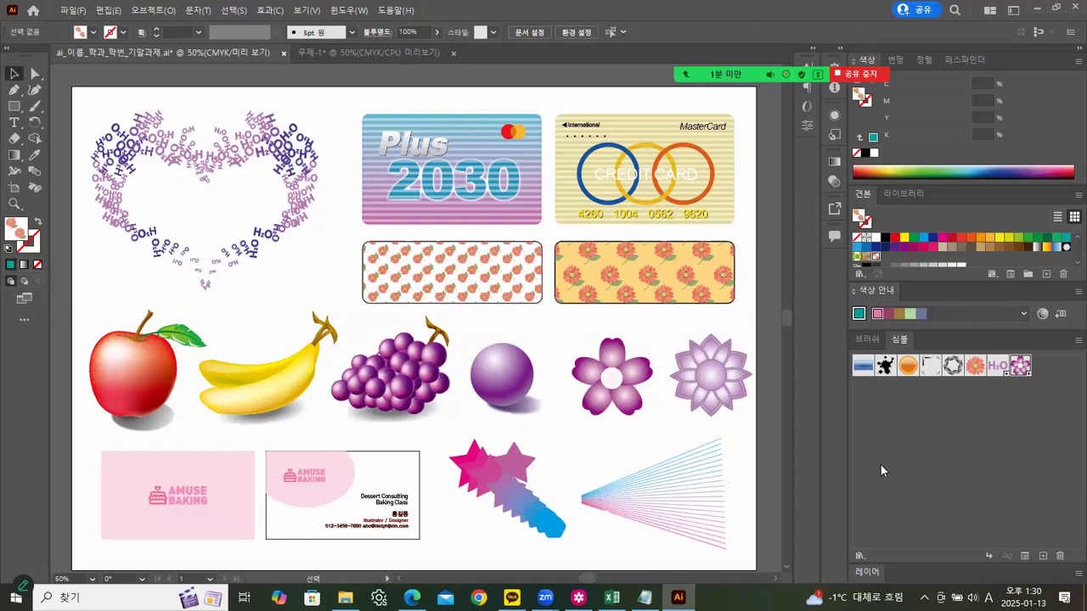
Switch to Notepad's 중간과제제출.txt submission notes, move the window higher and shorten it to view the instructions beside the artwork
left_click(644, 598)
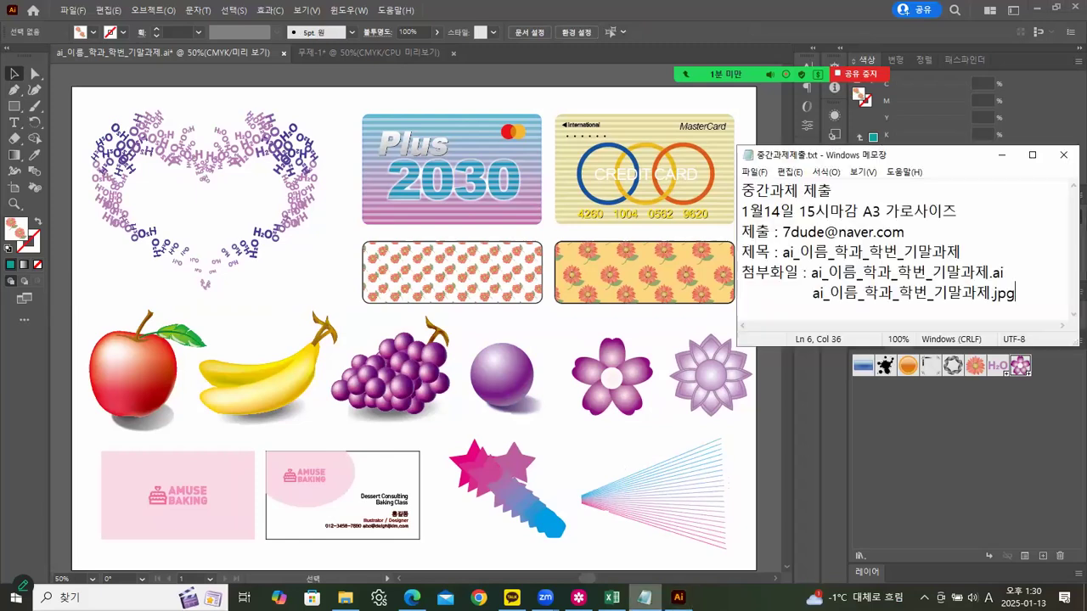
left_click_drag(937, 146, 944, 101)
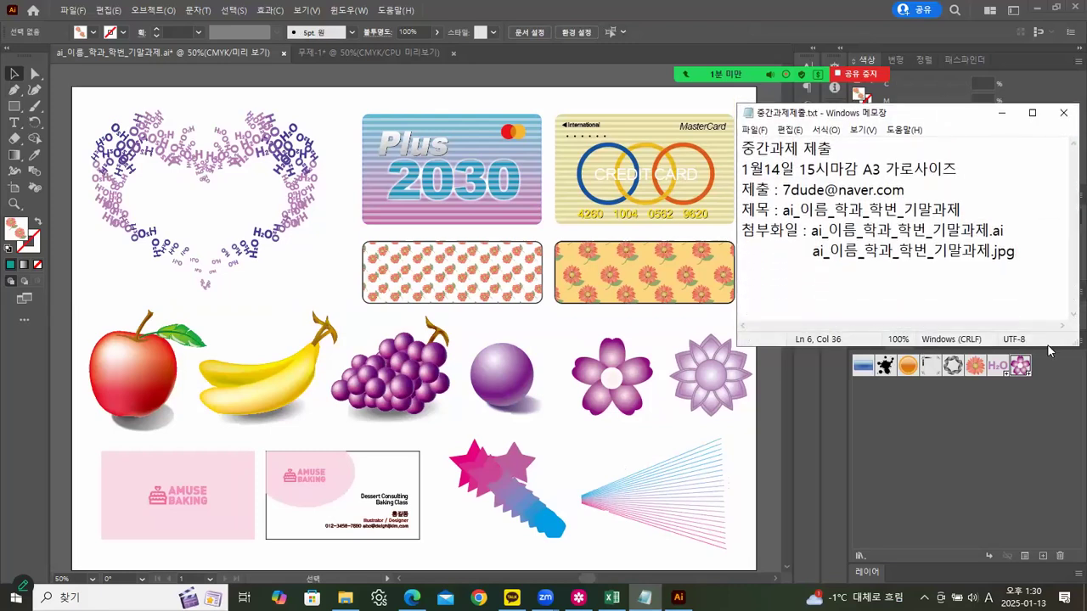
left_click_drag(1050, 351, 1053, 311)
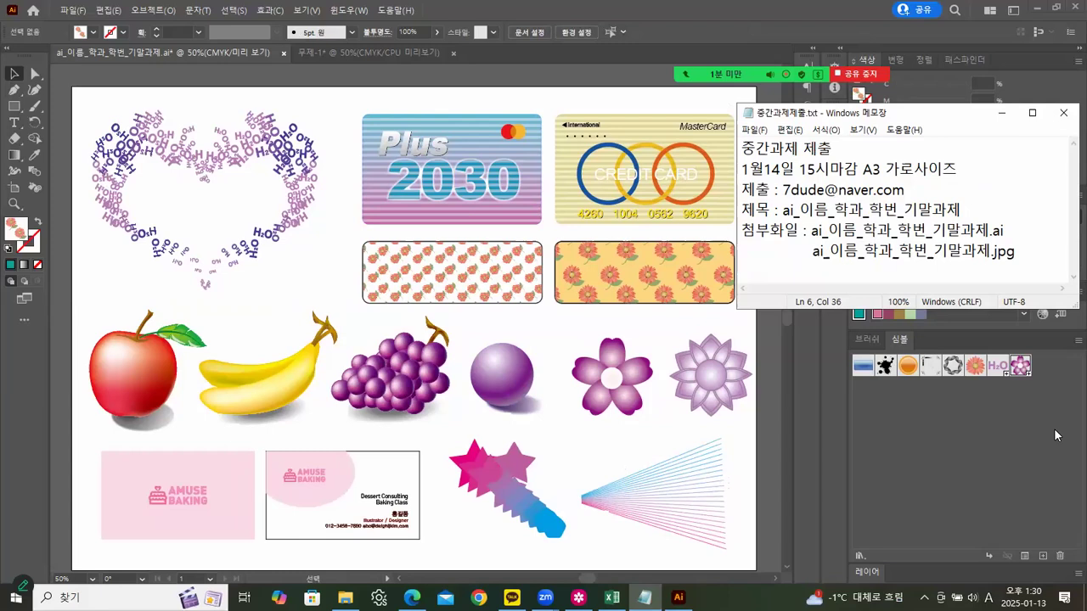